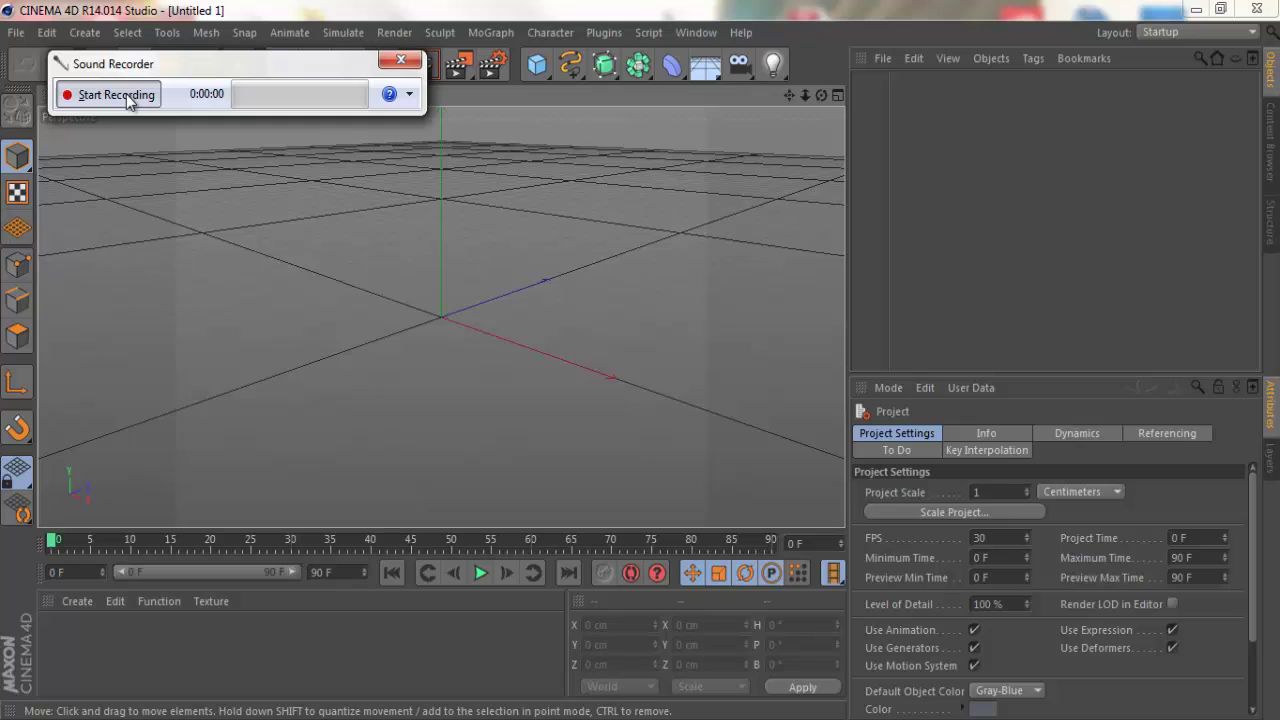
Step: Start the narration recording and dismiss the Windows colour-scheme warning over the Festivo 2 image
left_click(117, 95)
left_click(117, 95)
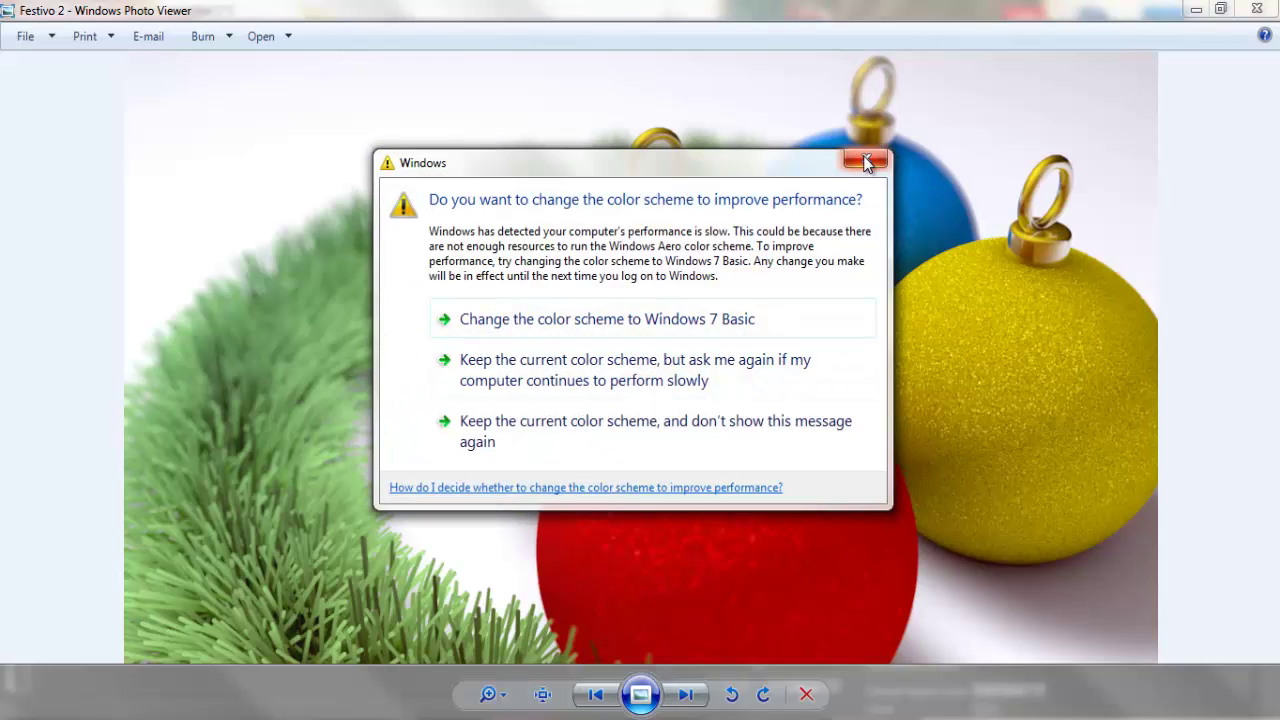
left_click(866, 161)
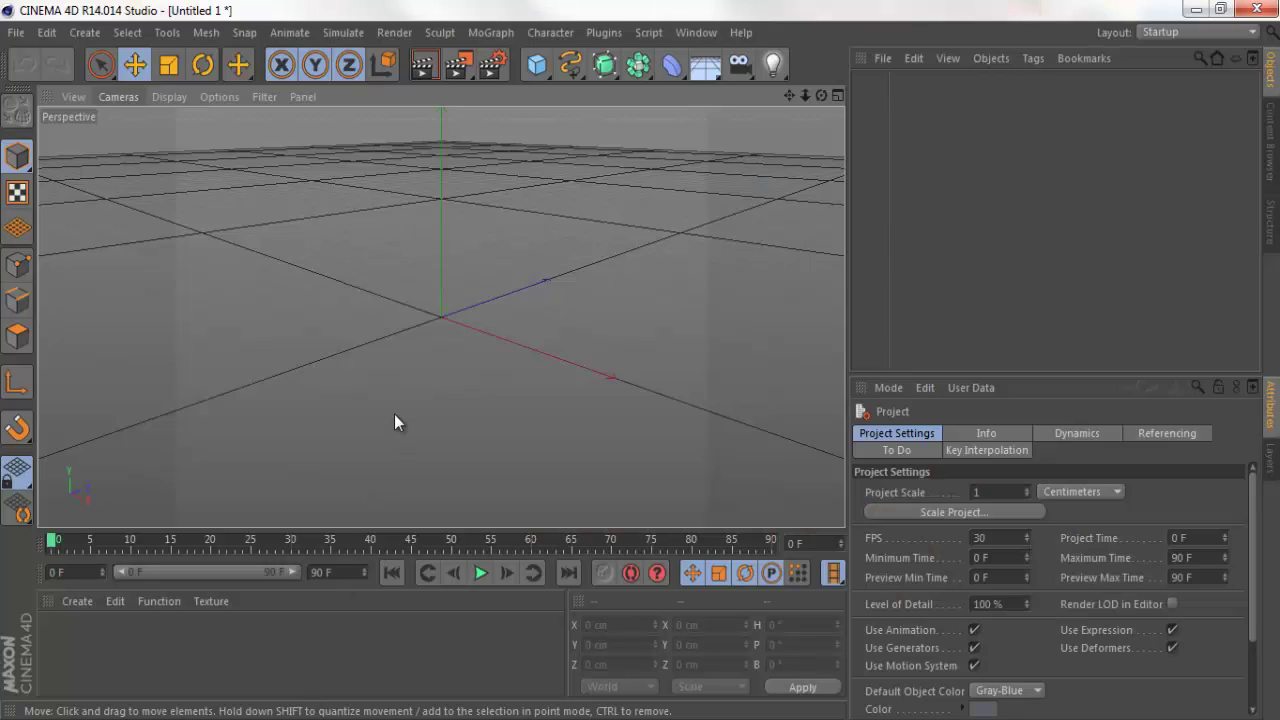
Step: Add a Sphere primitive, drag its radius out to 239.36 cm, and recentre the view
left_click(537, 64)
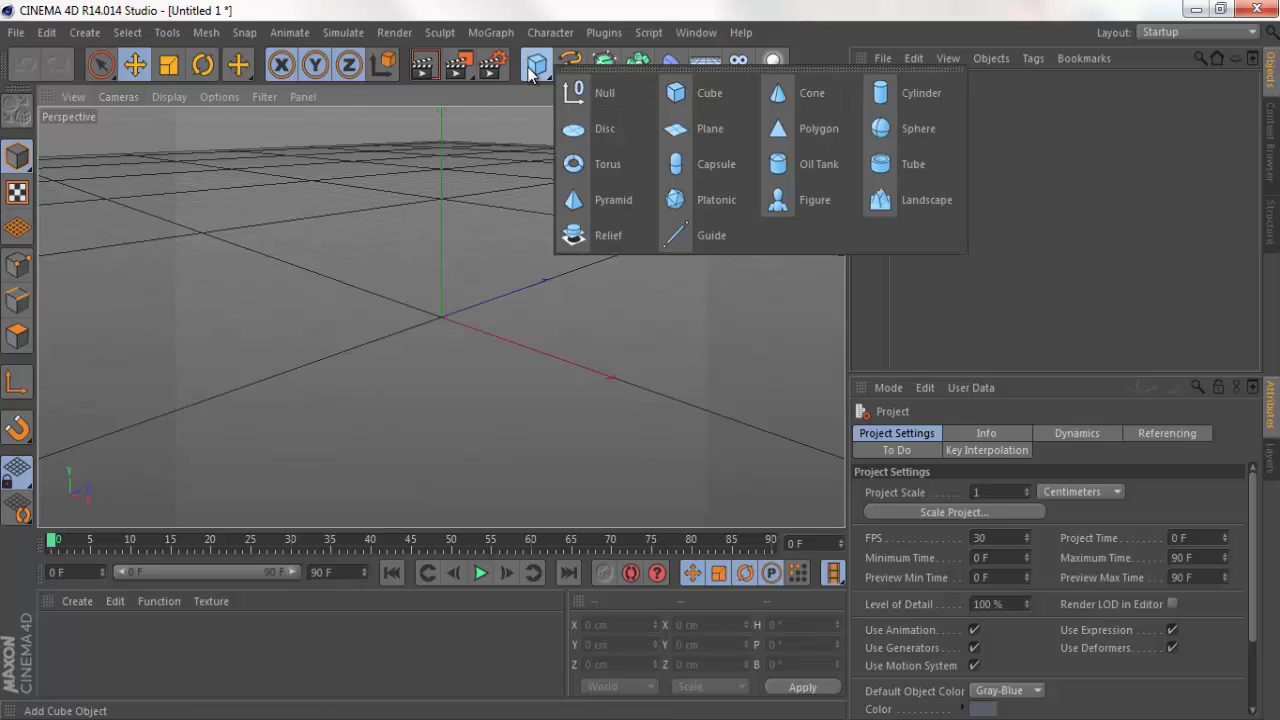
left_click(908, 132)
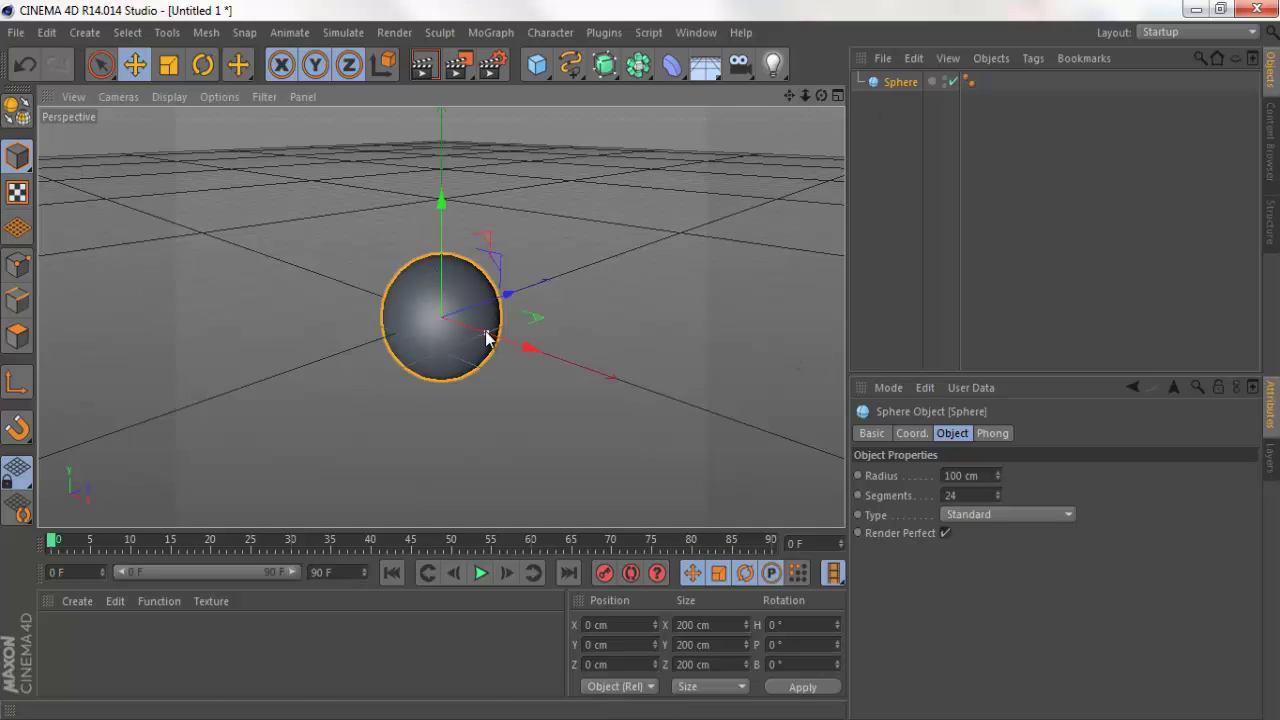
mouse_move(487, 333)
left_mouse_down()
mouse_move(598, 358)
mouse_move(422, 298)
left_mouse_up()
scroll(560, 255, "up", 2)
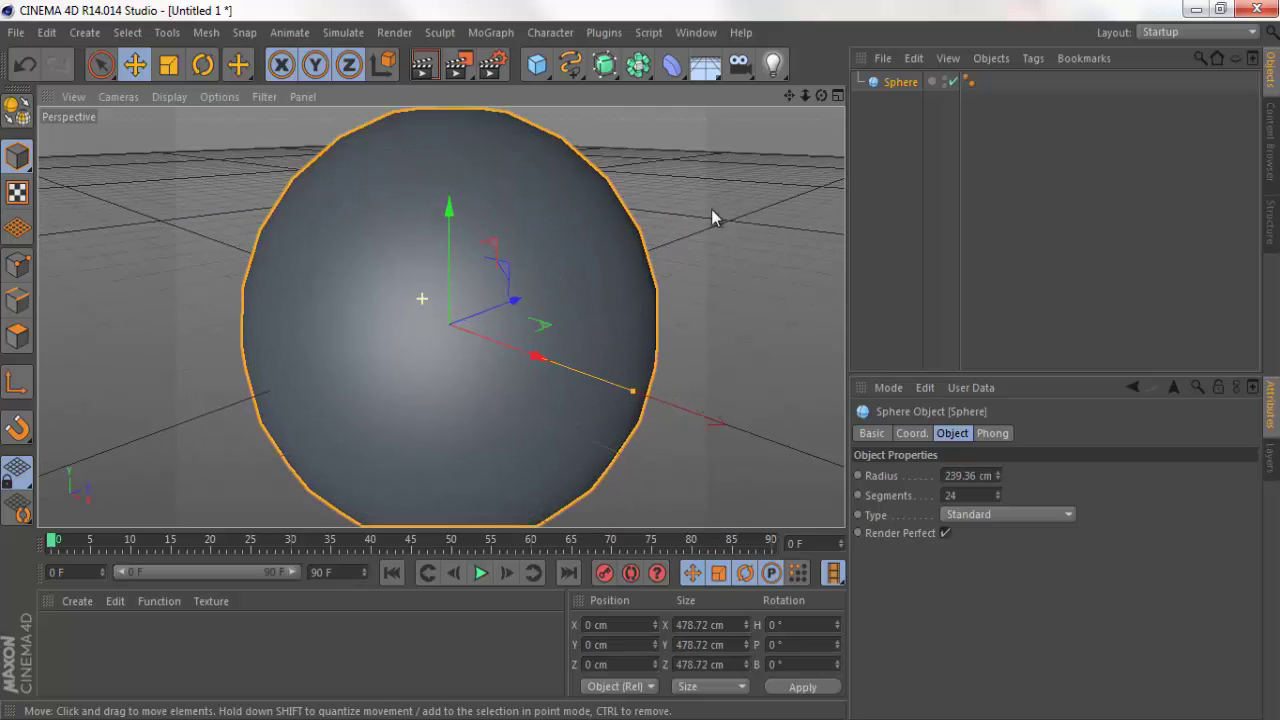
scroll(640, 362, "down", 2)
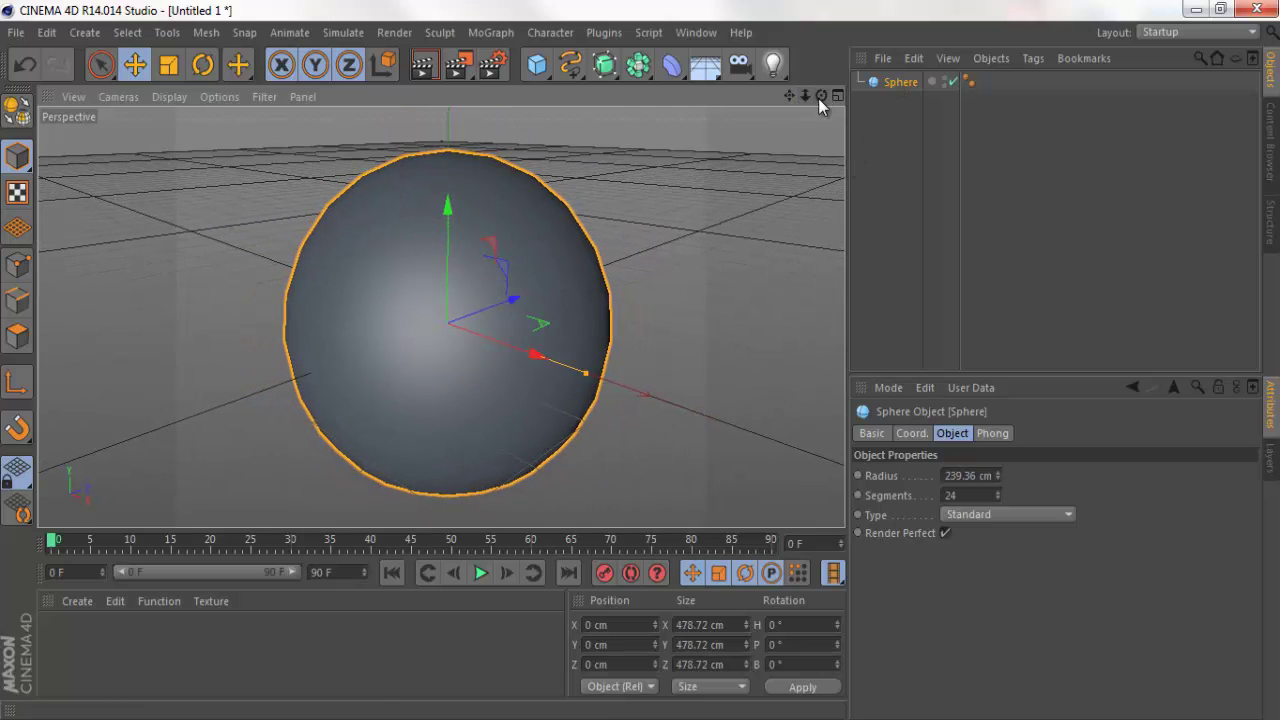
left_click_drag(793, 97, 796, 97)
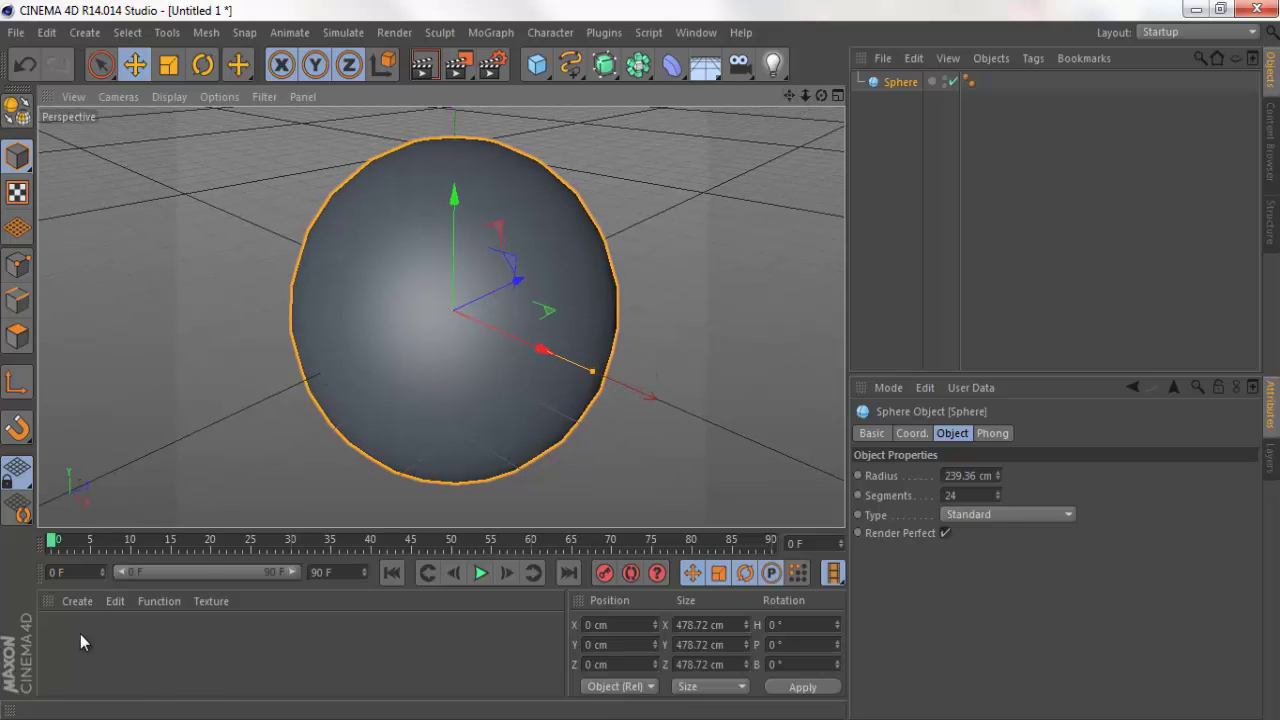
Step: Create a new material Mat and open it in the Material Editor
left_click(82, 605)
left_click(115, 430)
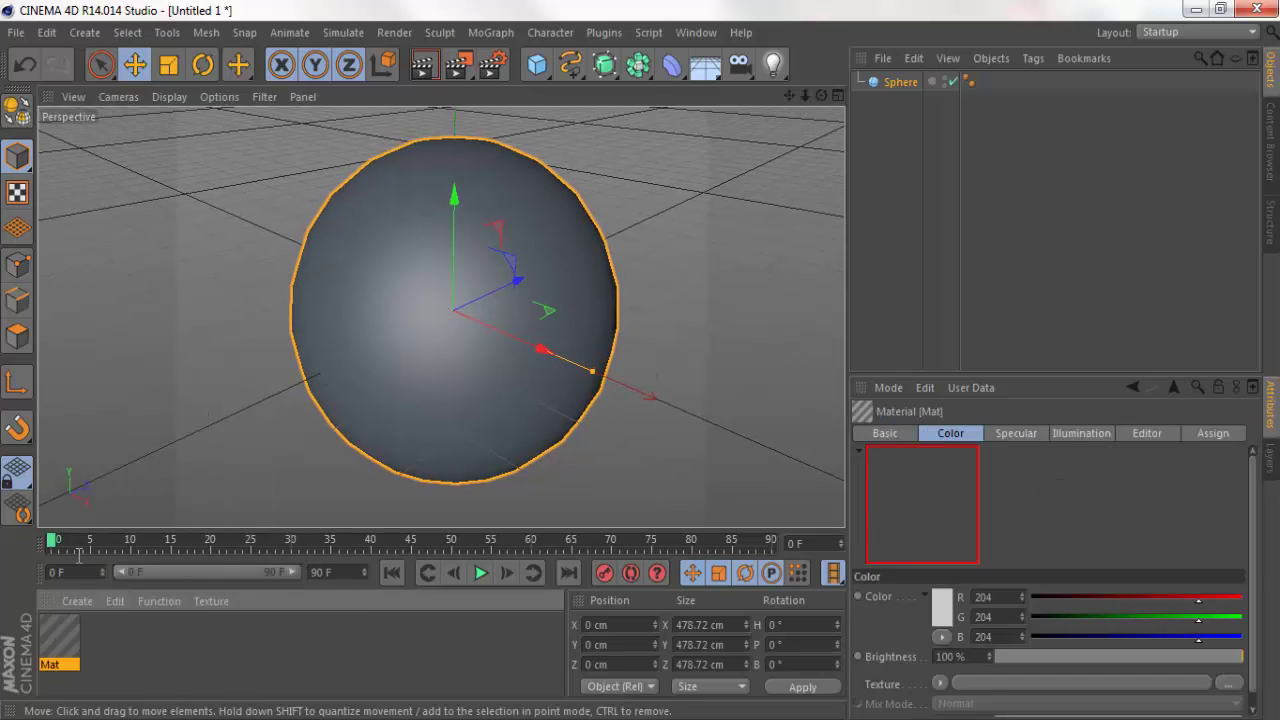
double_click(59, 638)
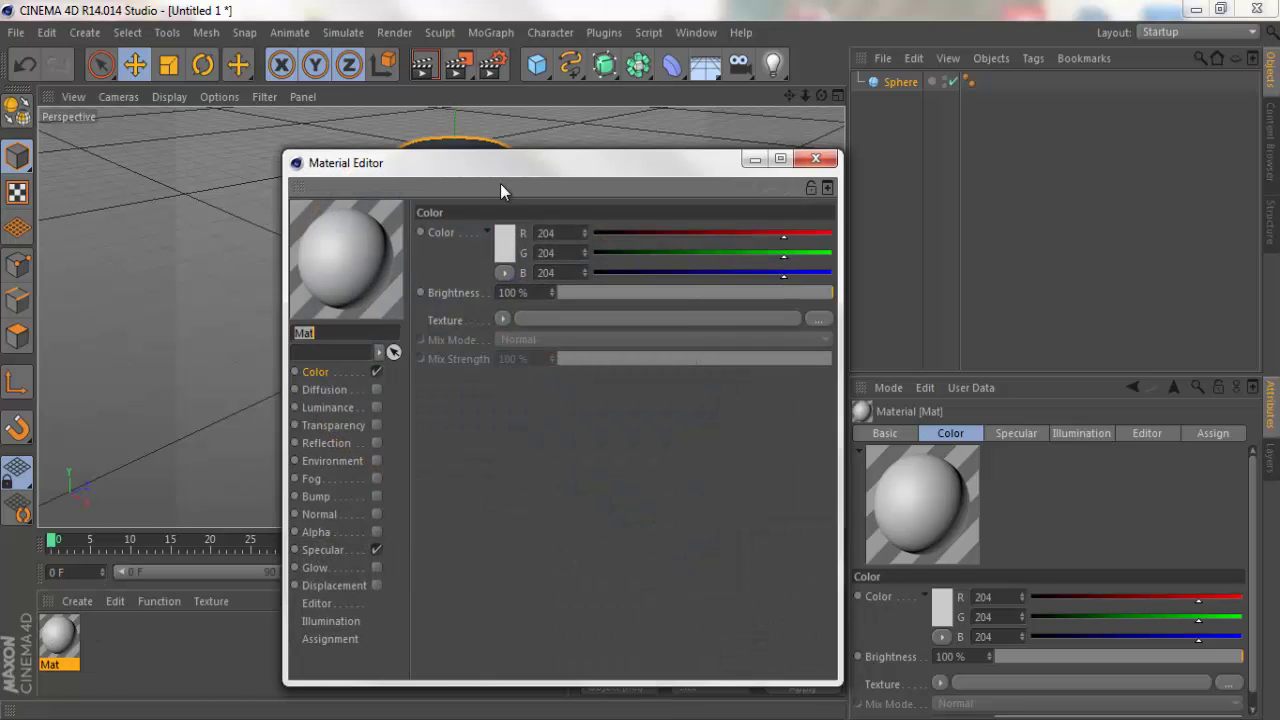
left_click_drag(500, 183, 903, 76)
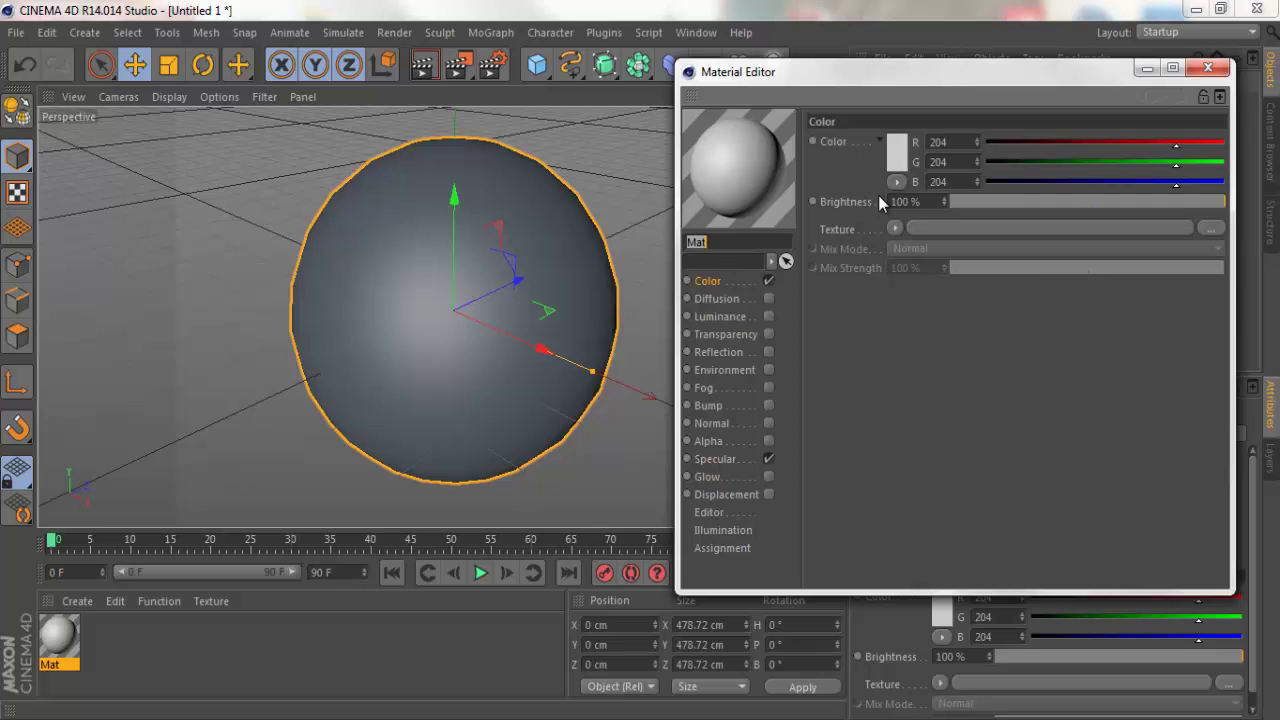
Step: Set Mat's colour to red (R 241, G 0, B 0) and apply it to the sphere
left_click(897, 150)
left_click(910, 92)
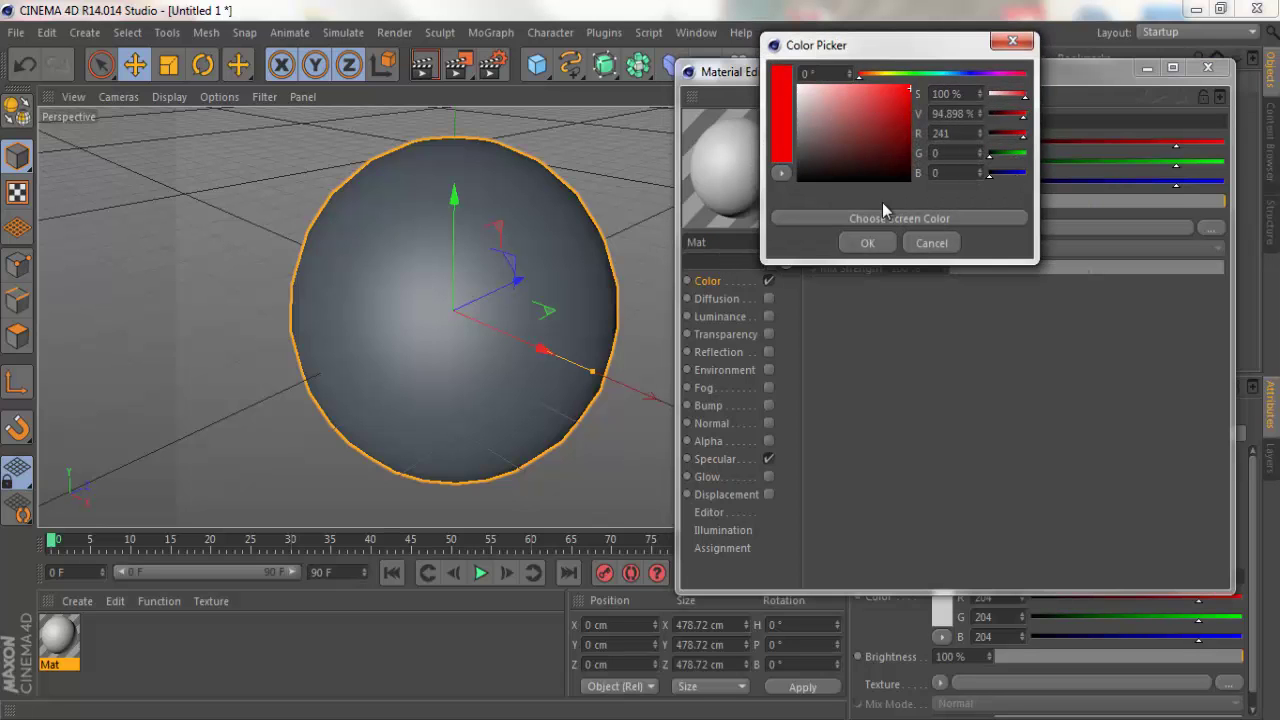
left_click(867, 243)
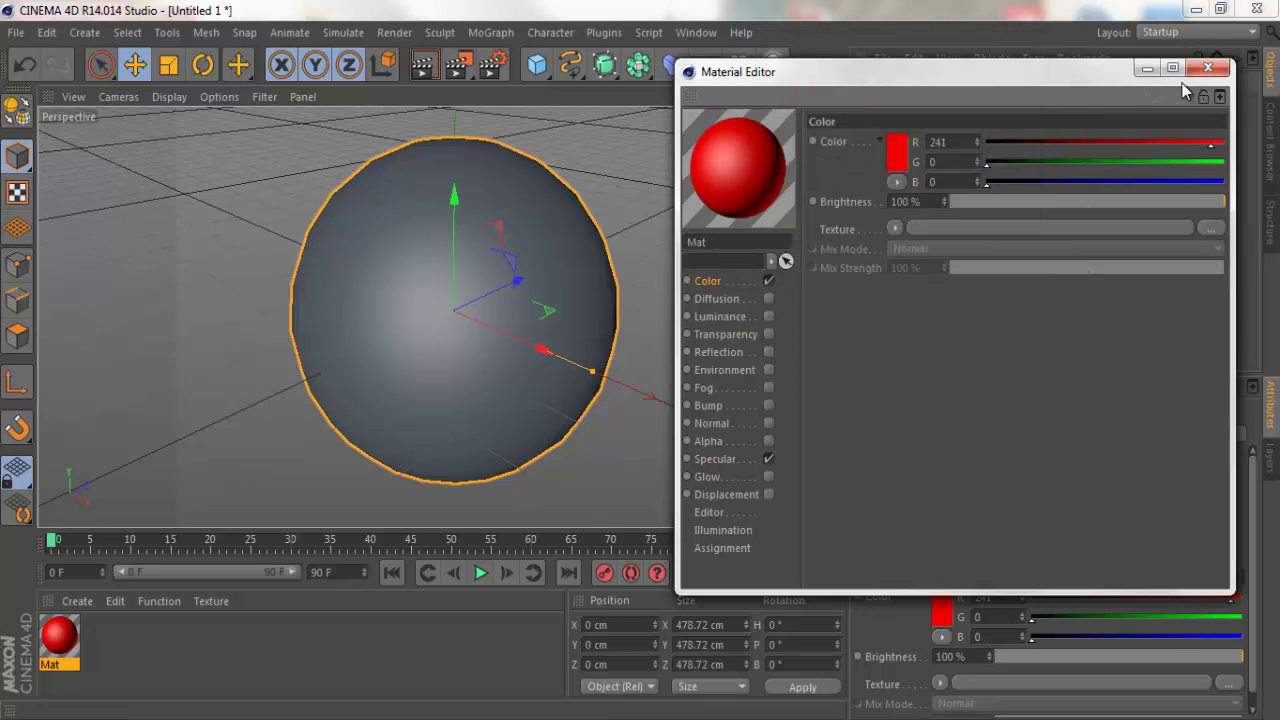
left_click(1208, 67)
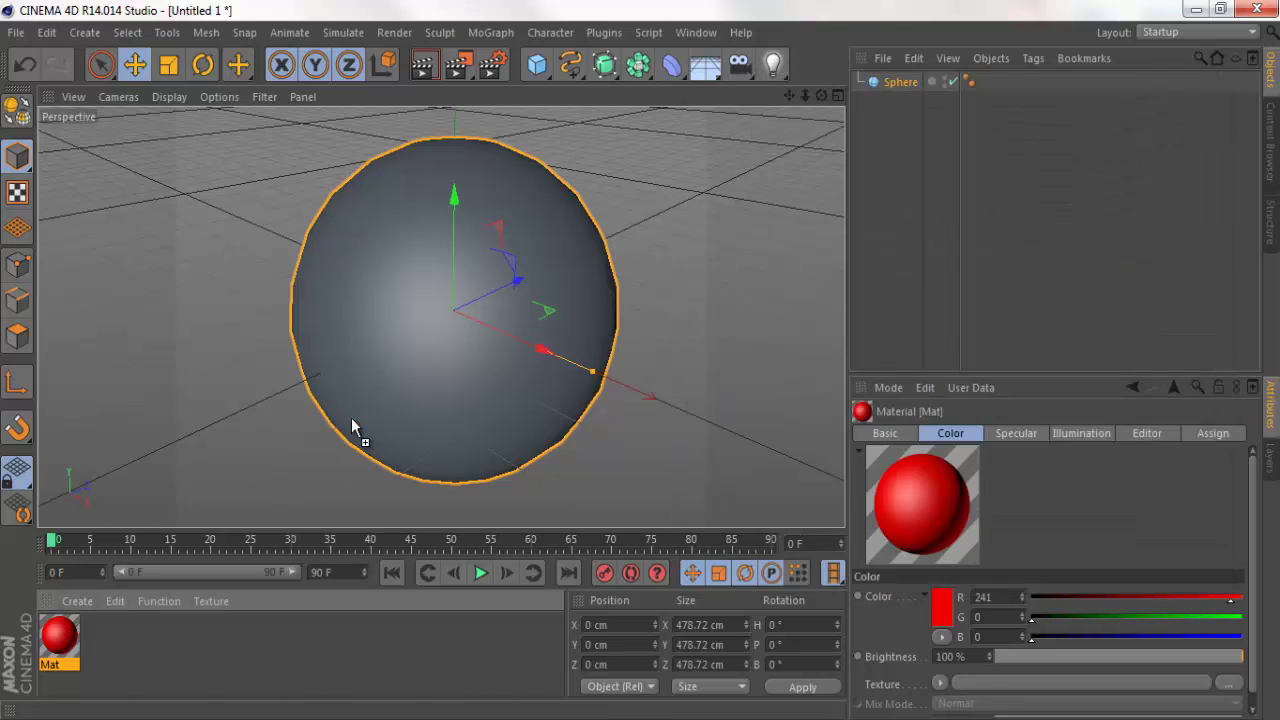
left_click_drag(351, 419, 354, 440)
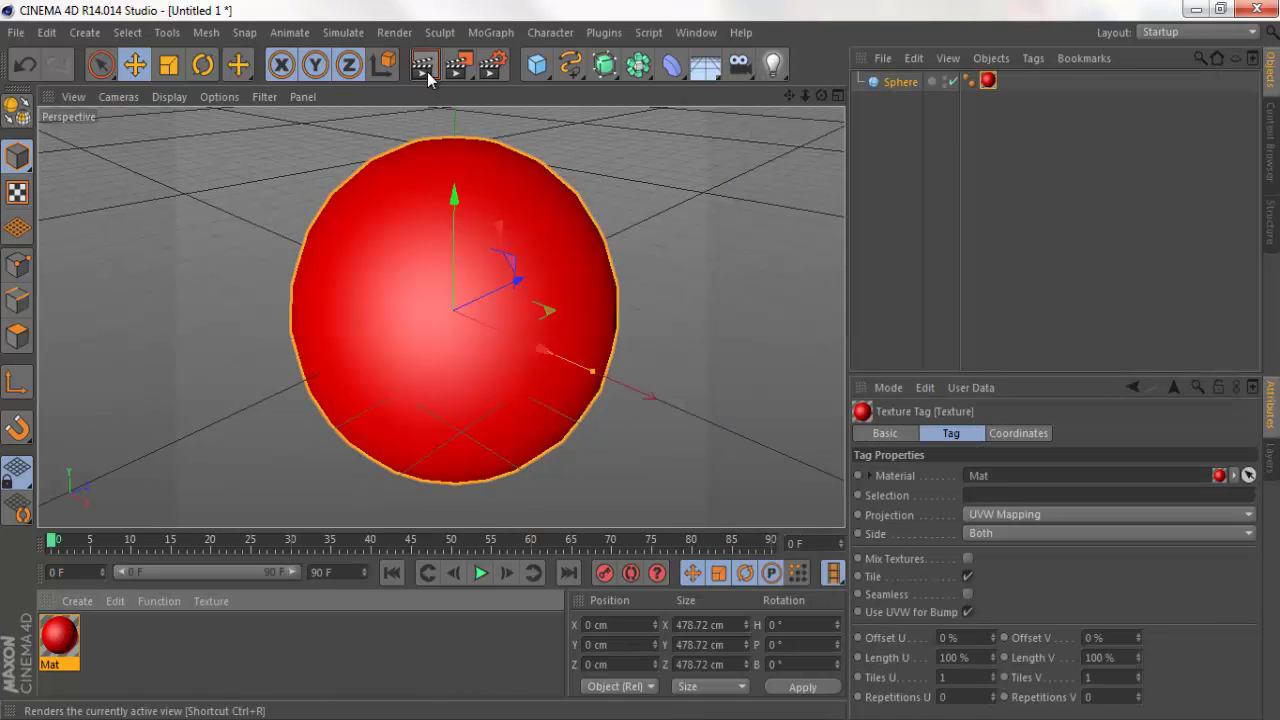
Step: Render the red sphere in the viewport, then reopen Mat in the Material Editor
left_click(427, 77)
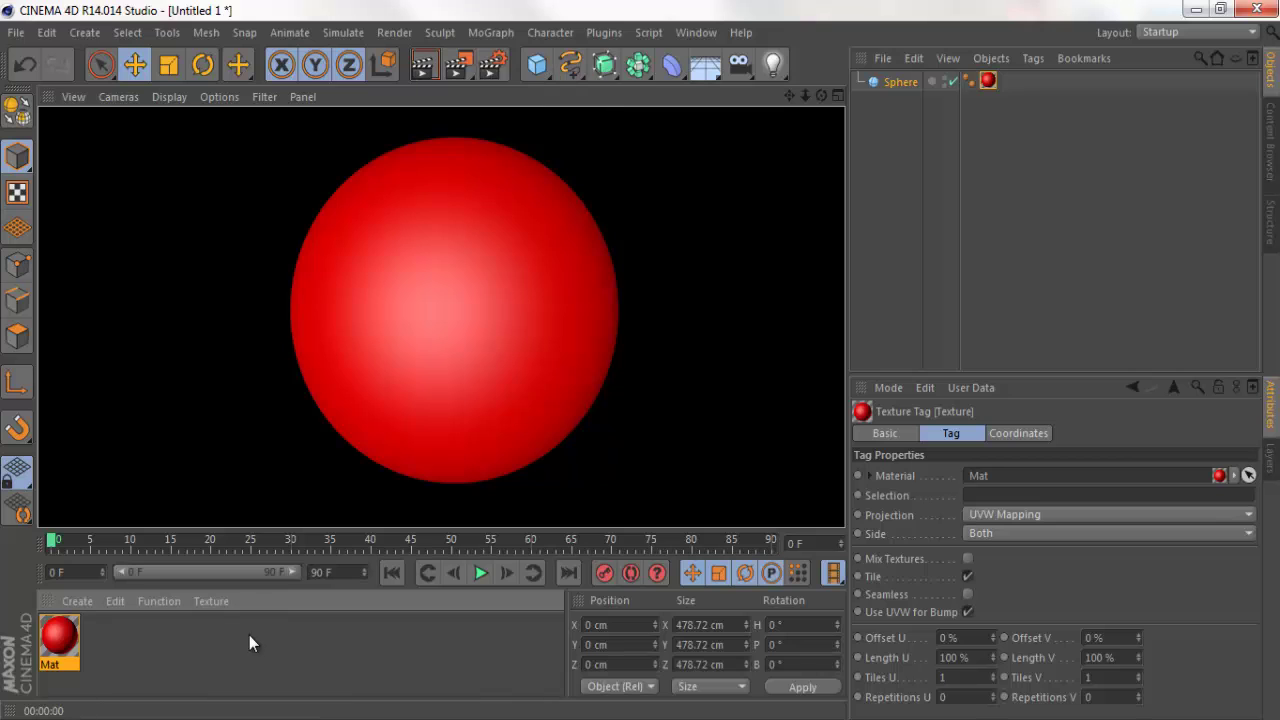
double_click(59, 636)
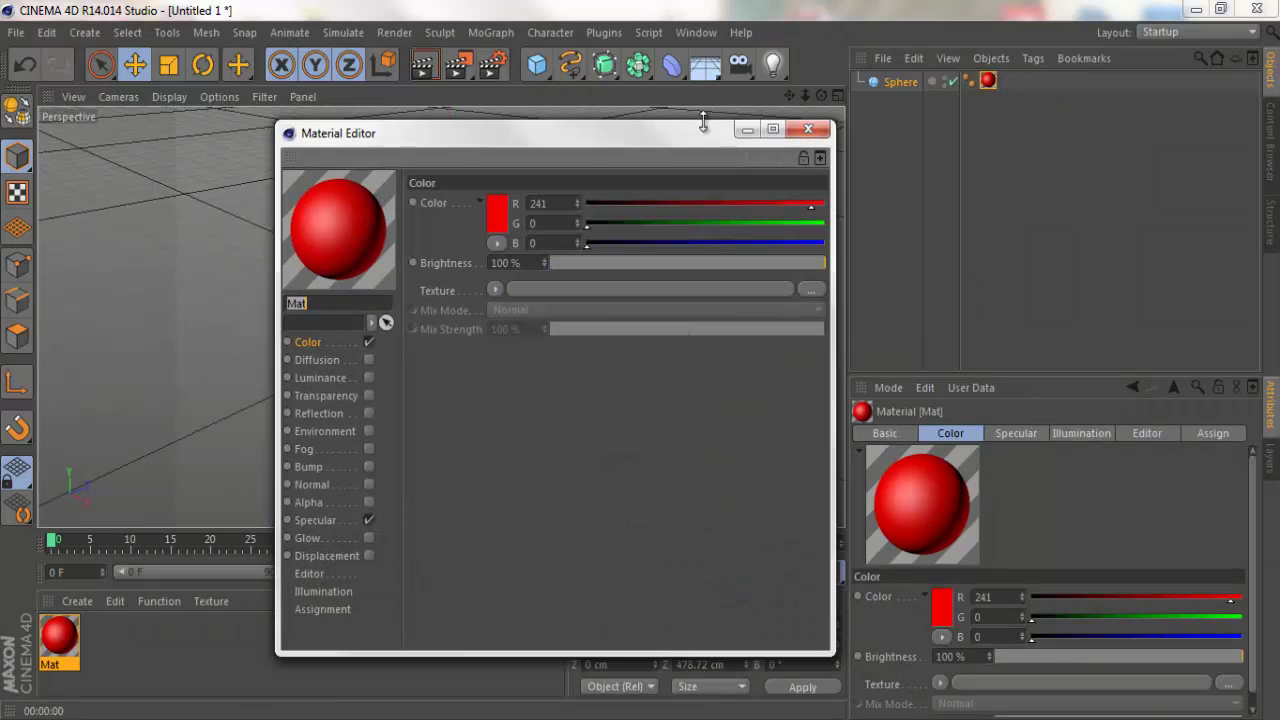
left_click_drag(740, 125, 818, 94)
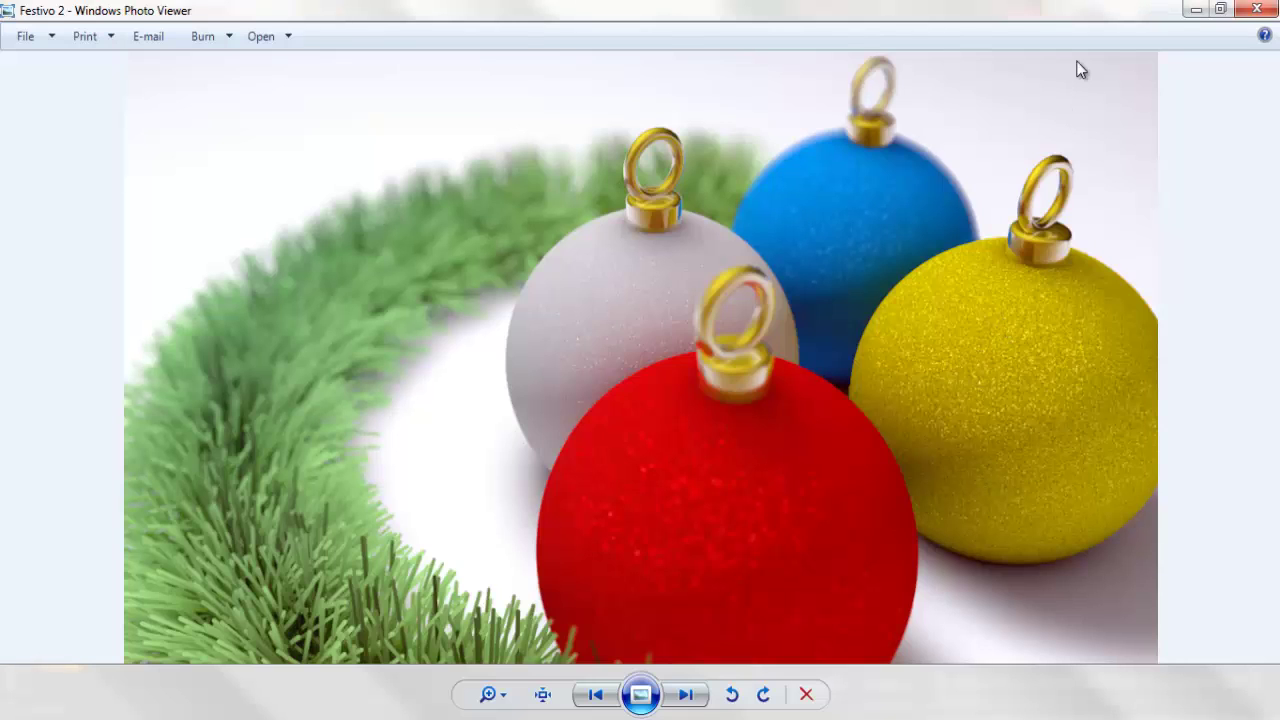
Step: Close the reference photo and set Mat's colour to white
left_click(1196, 8)
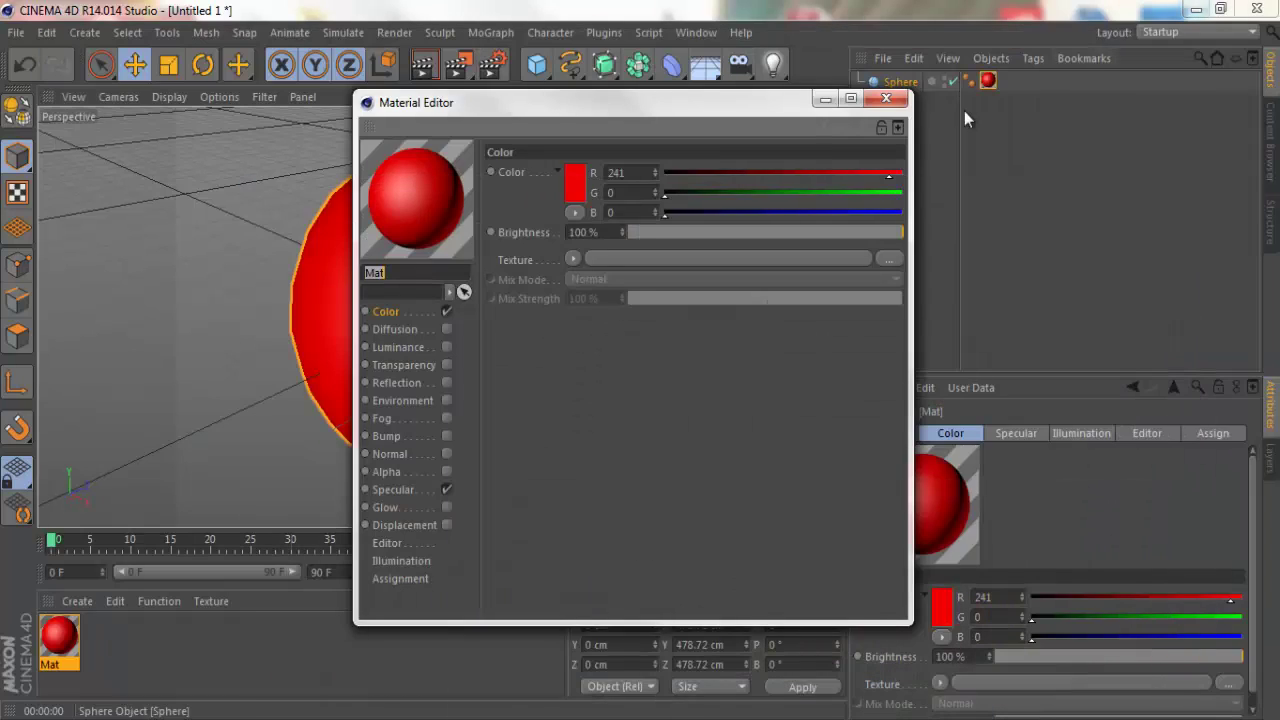
left_click(575, 182)
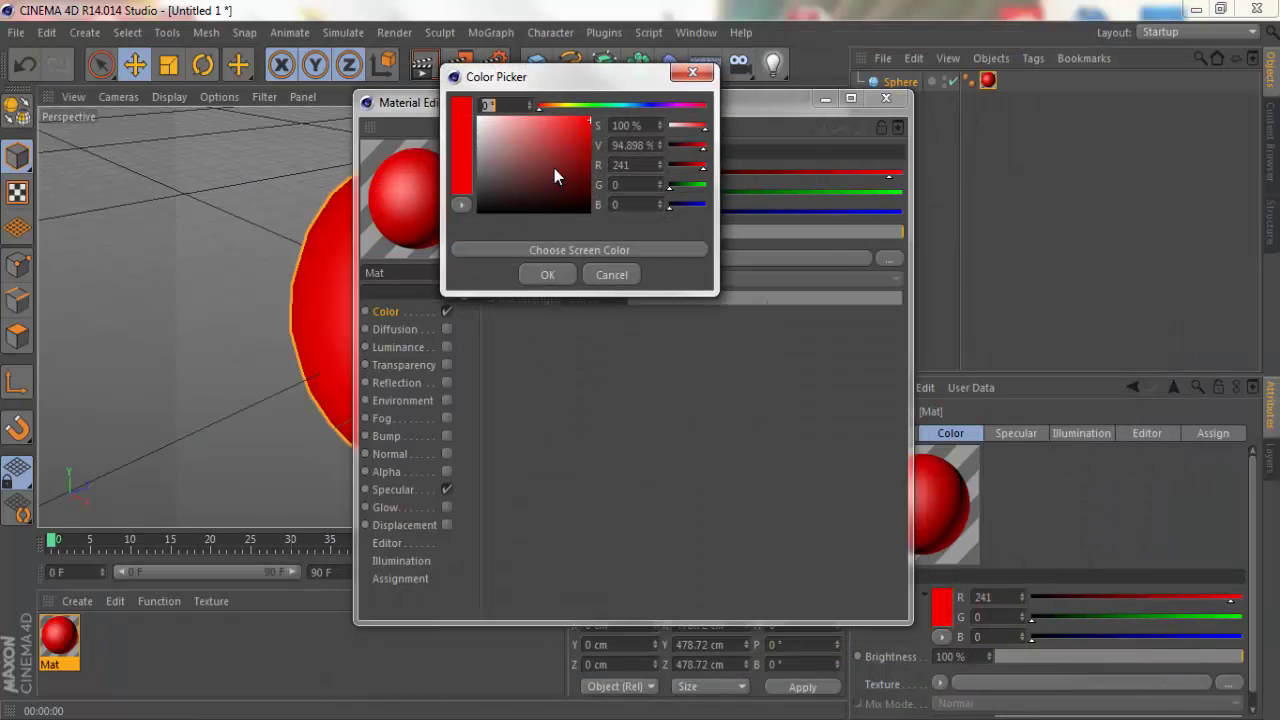
left_click(548, 275)
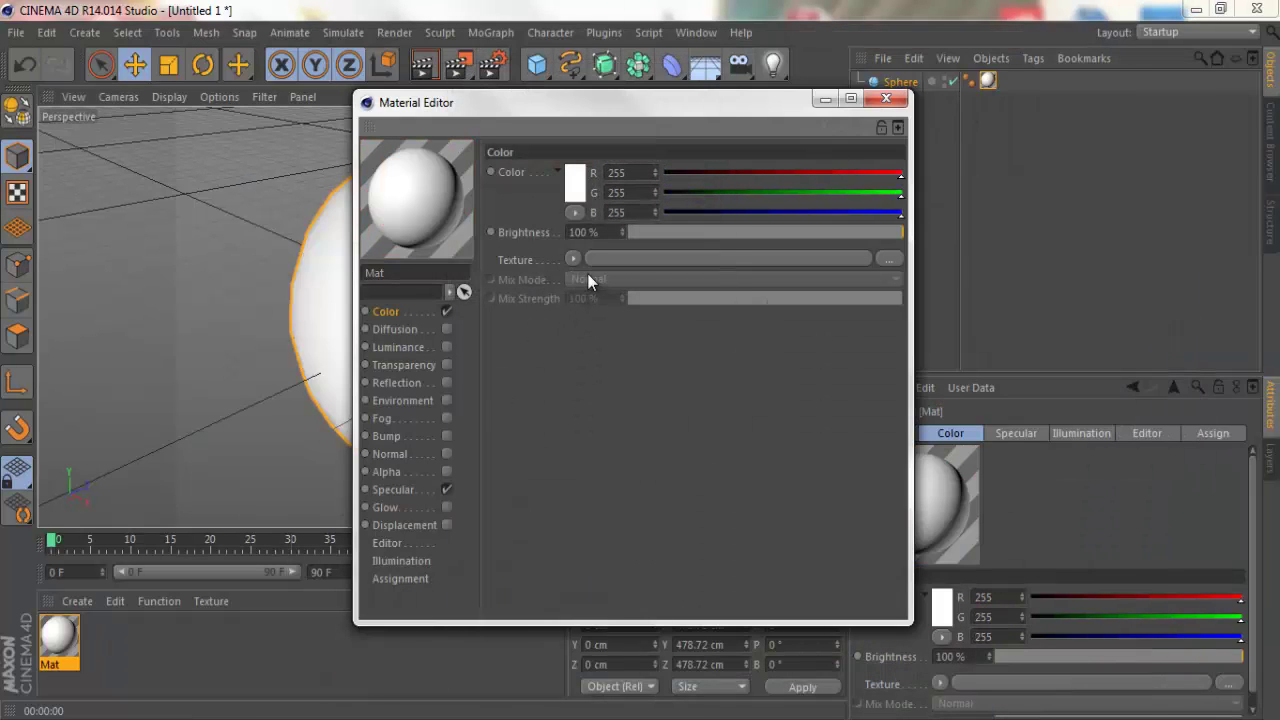
Step: Load a Noise shader as the colour texture and switch its noise type to Poxo
left_click(575, 260)
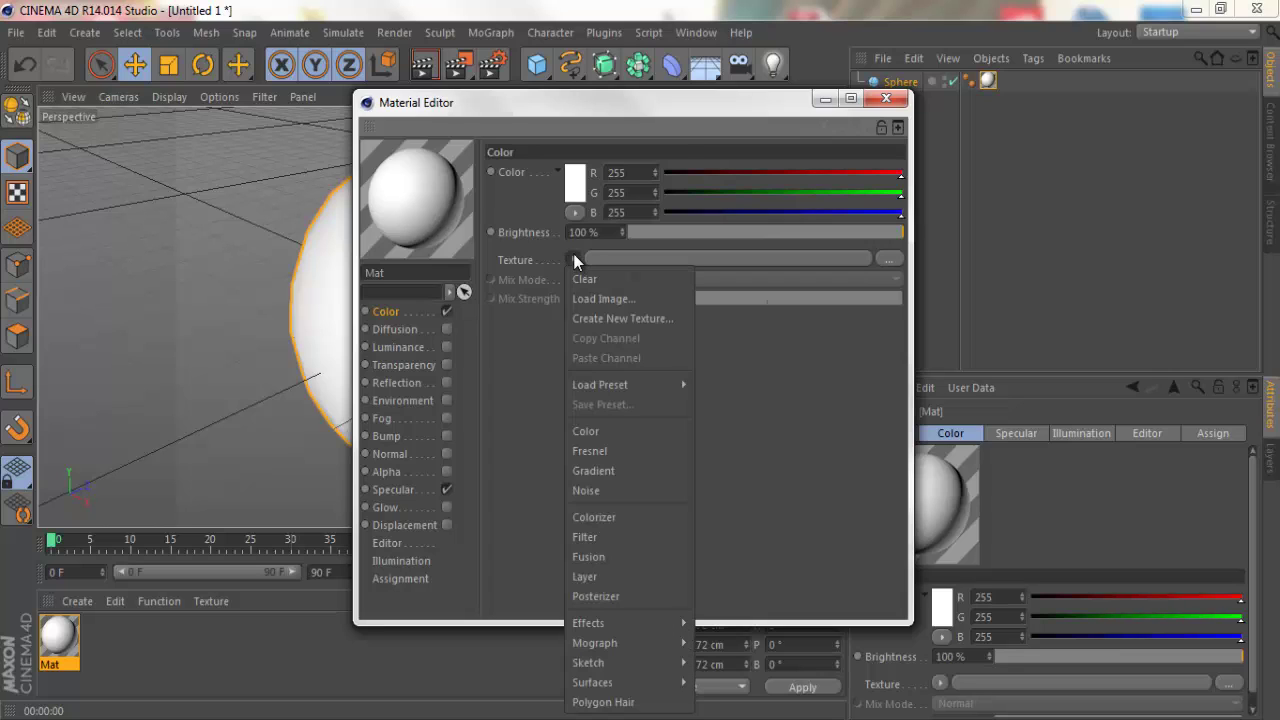
left_click(612, 490)
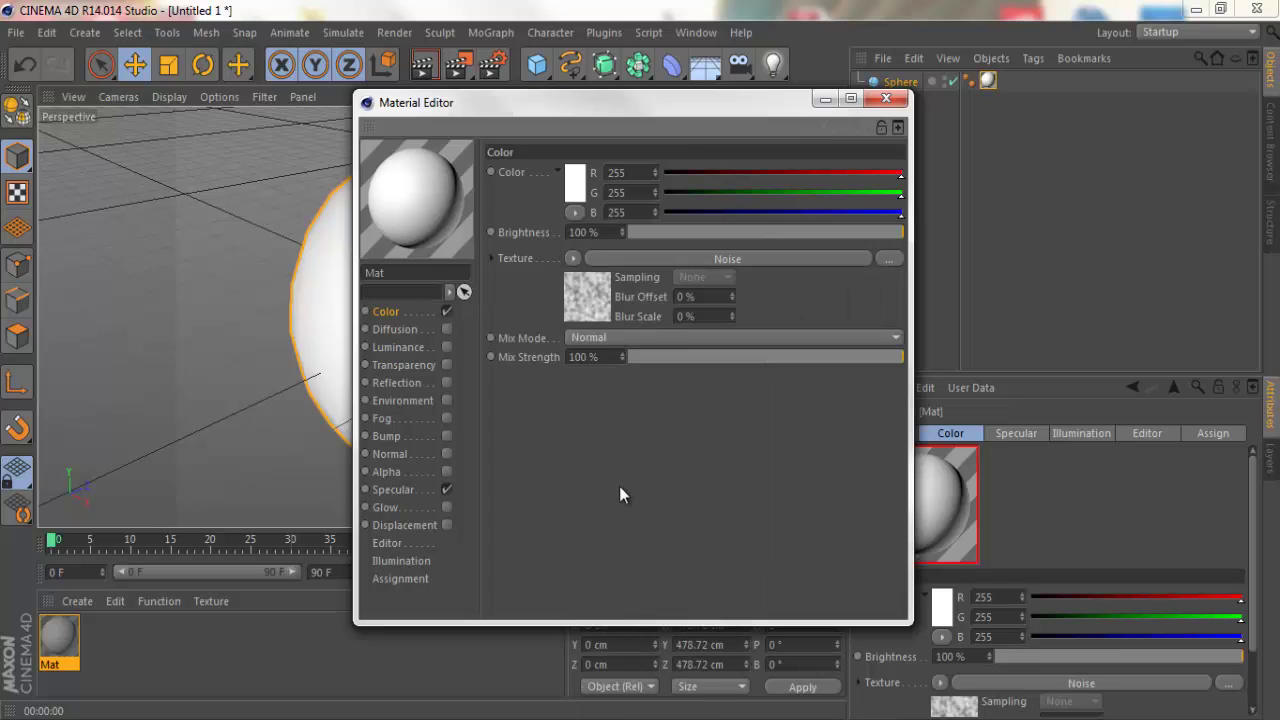
left_click(614, 257)
left_click_drag(711, 104, 740, 42)
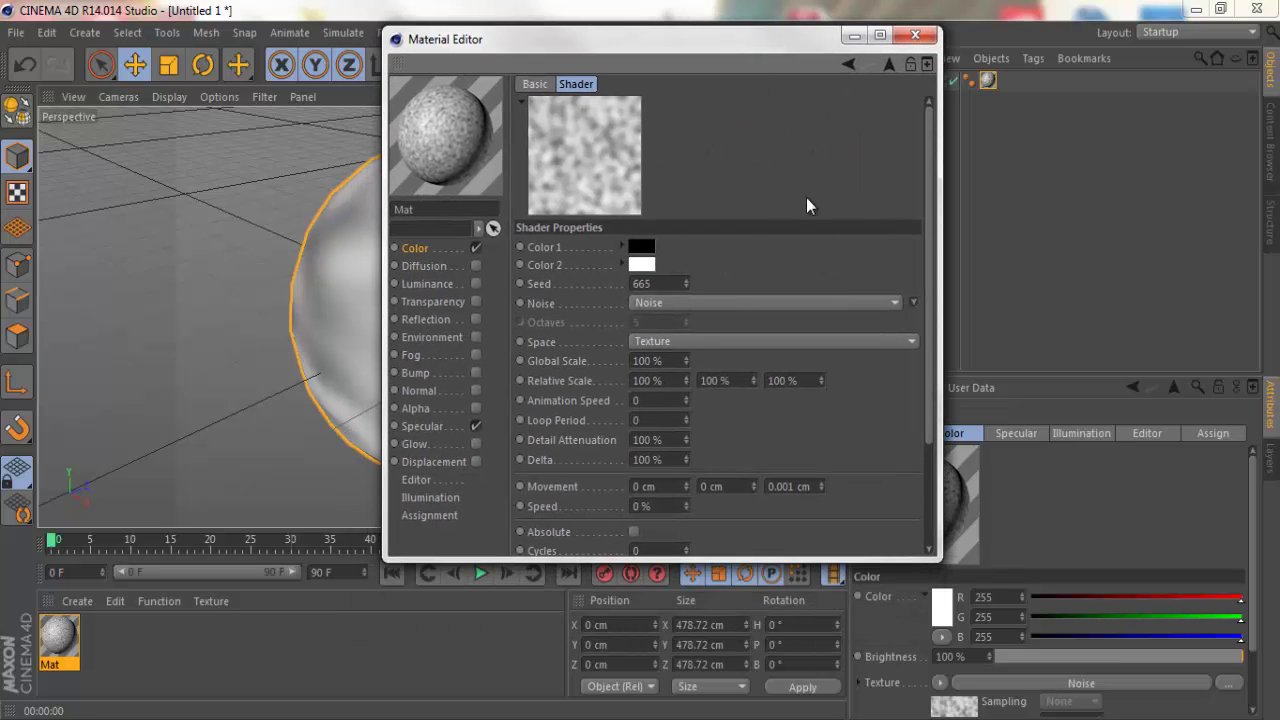
left_click(913, 303)
left_click(896, 303)
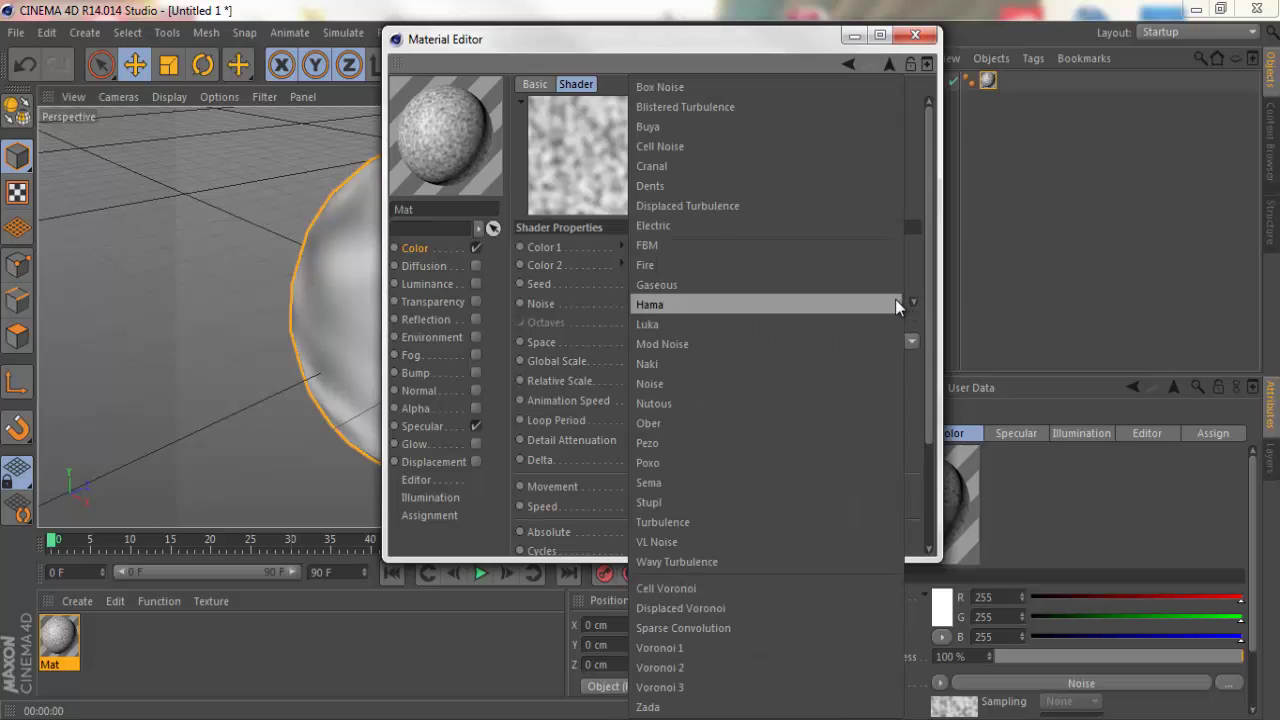
left_click(678, 463)
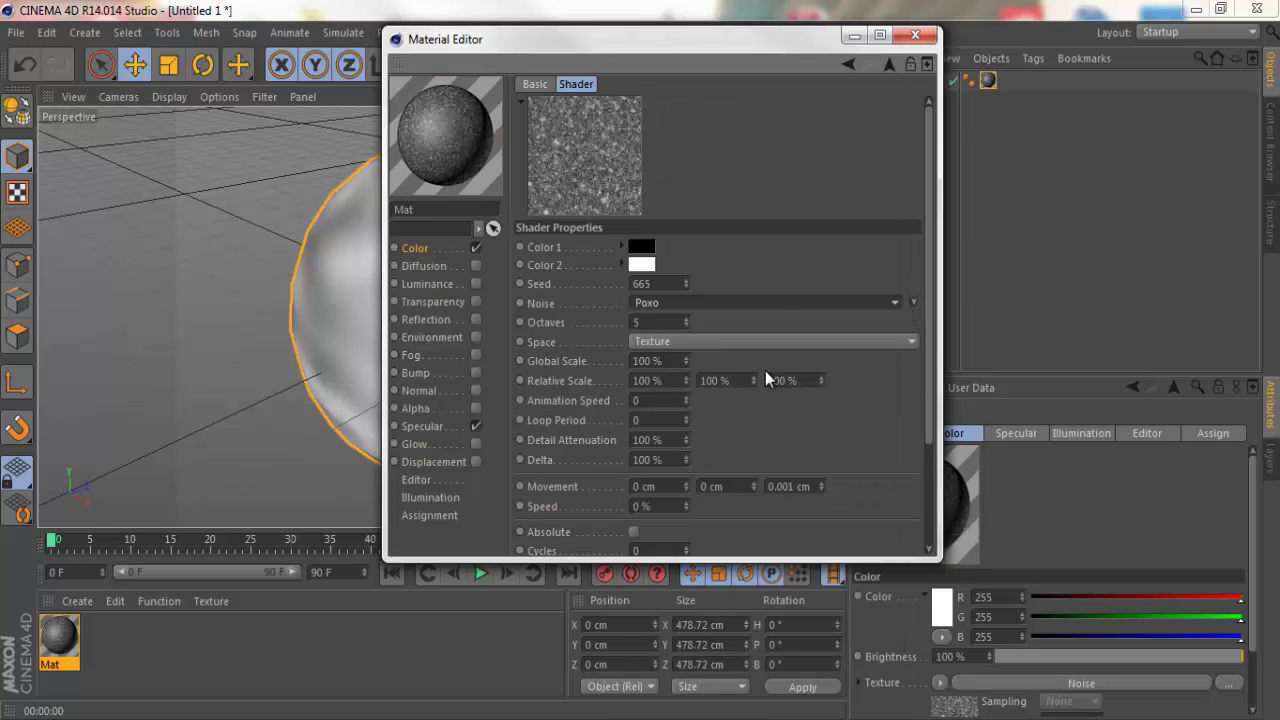
Step: Set the Noise shader's Color 1 to dark red
mouse_move(685, 45)
left_mouse_down()
mouse_move(947, 52)
mouse_move(929, 60)
left_mouse_up()
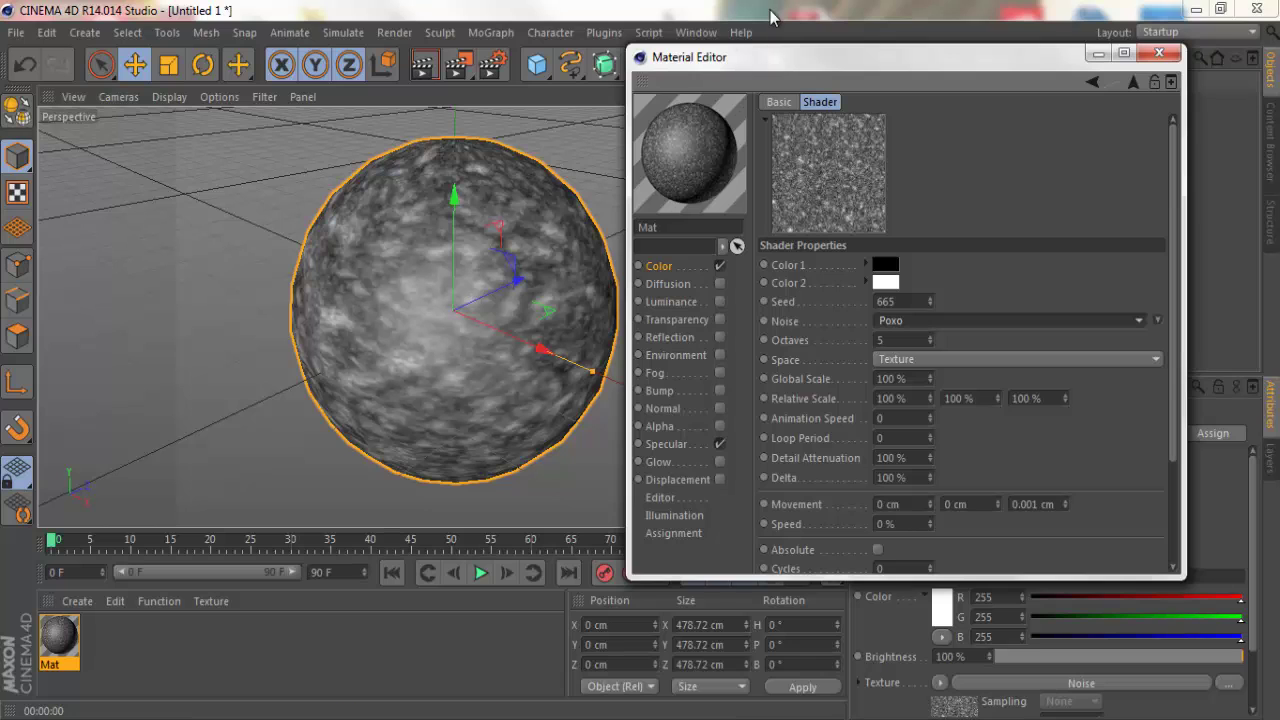
left_click_drag(774, 60, 736, 53)
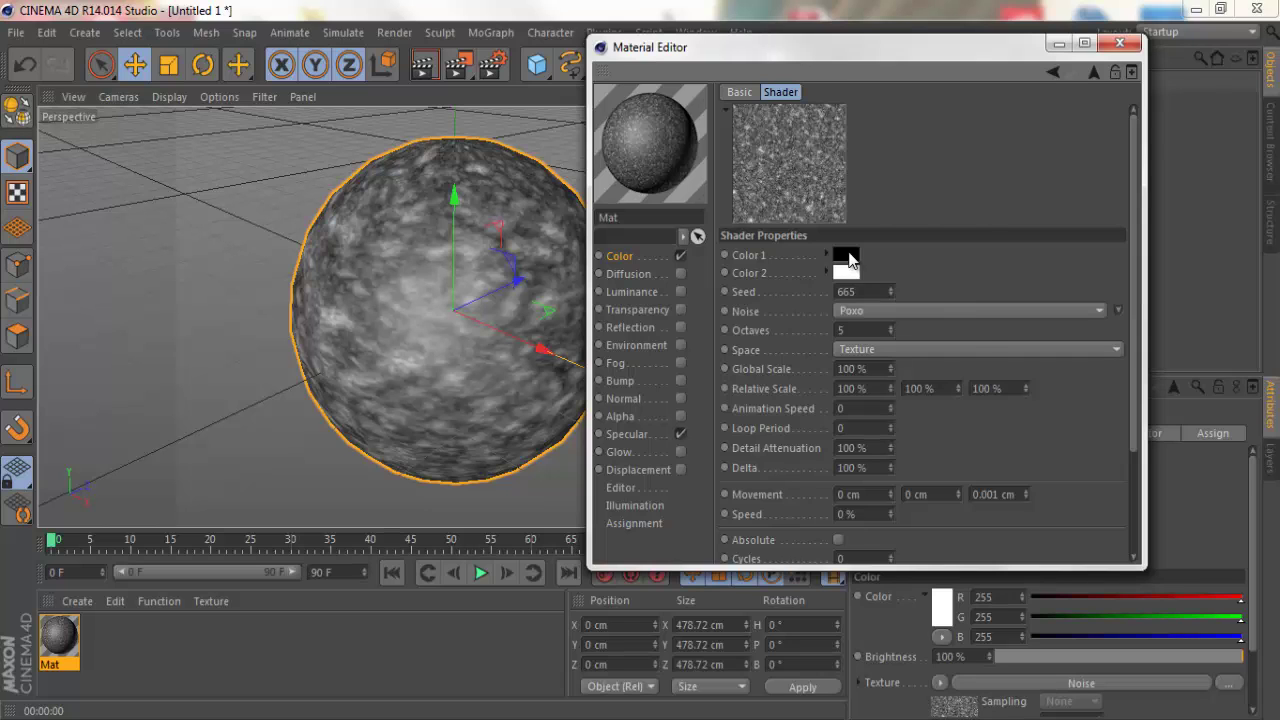
left_click(846, 256)
left_click_drag(856, 151, 886, 115)
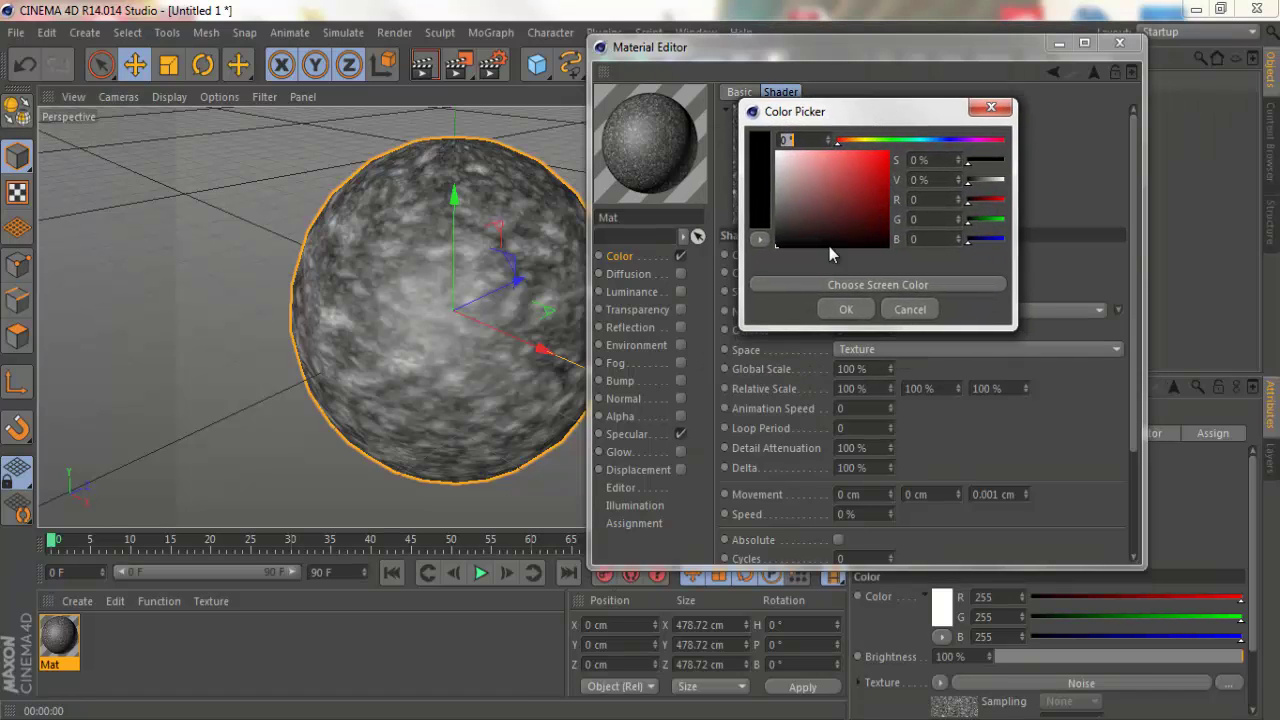
left_click_drag(829, 246, 893, 237)
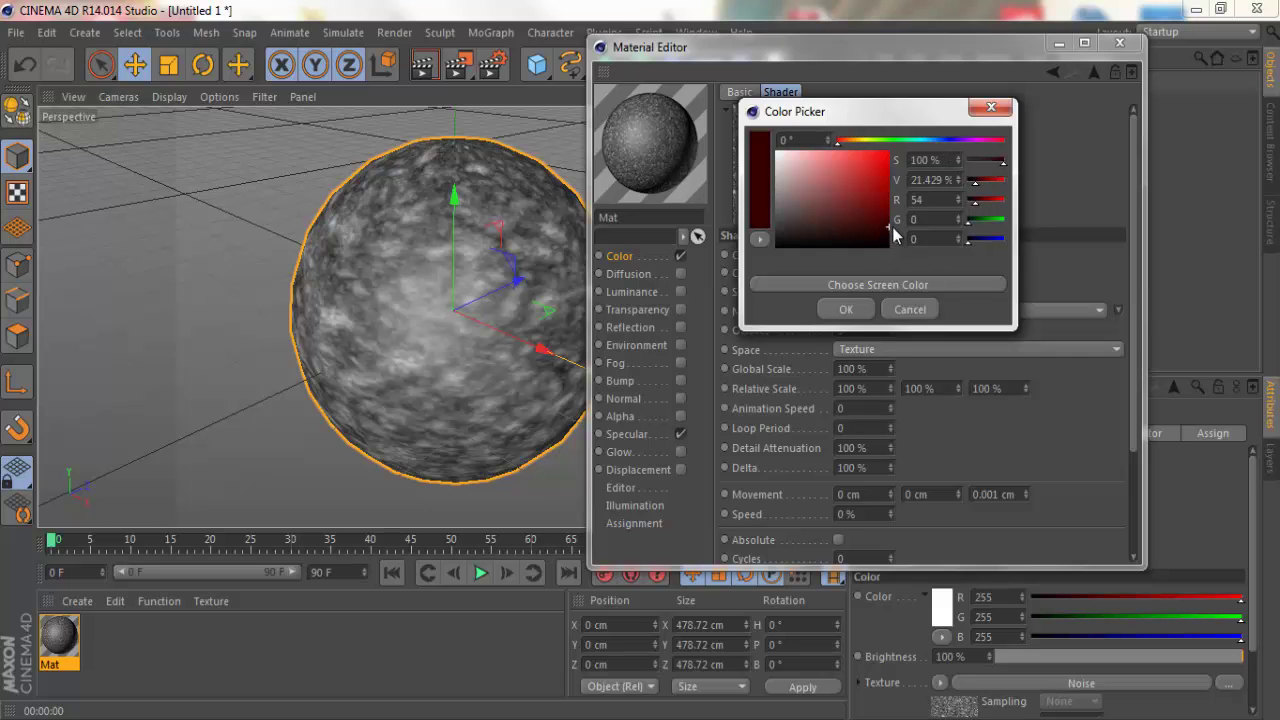
left_click(846, 309)
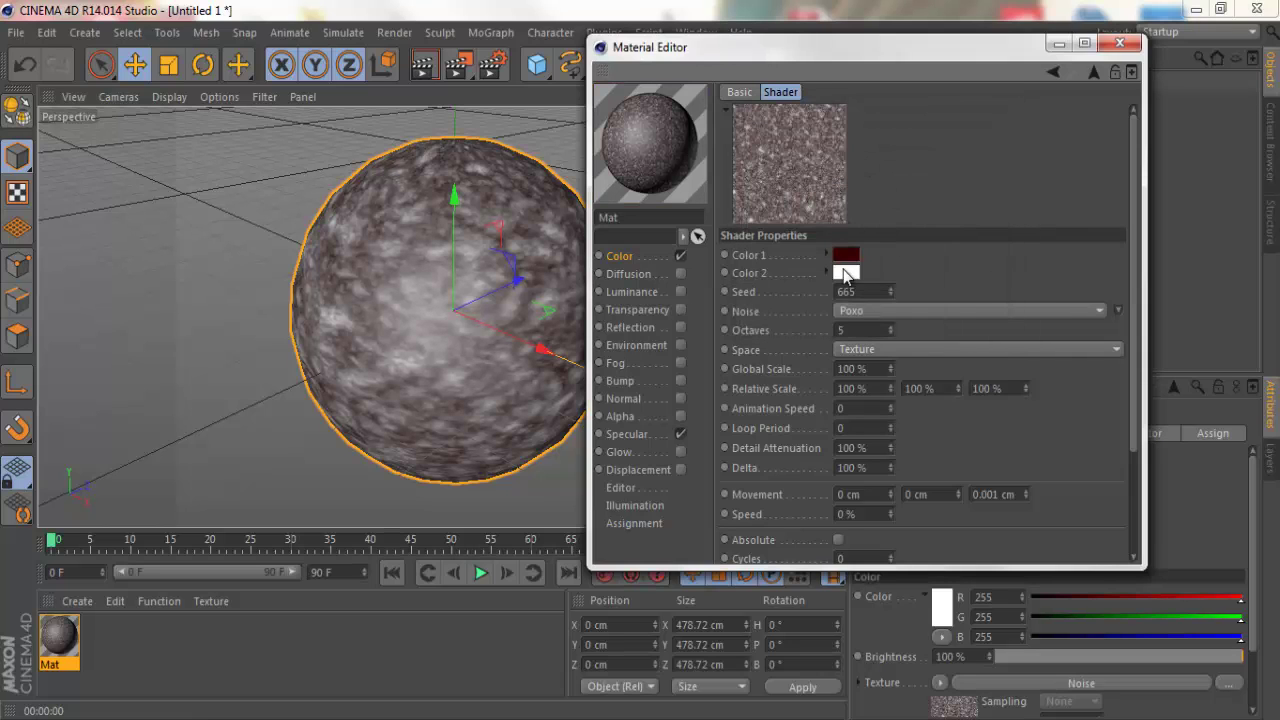
Step: Set the Noise shader's Color 2 to bright red
left_click(850, 272)
left_click_drag(833, 228, 868, 216)
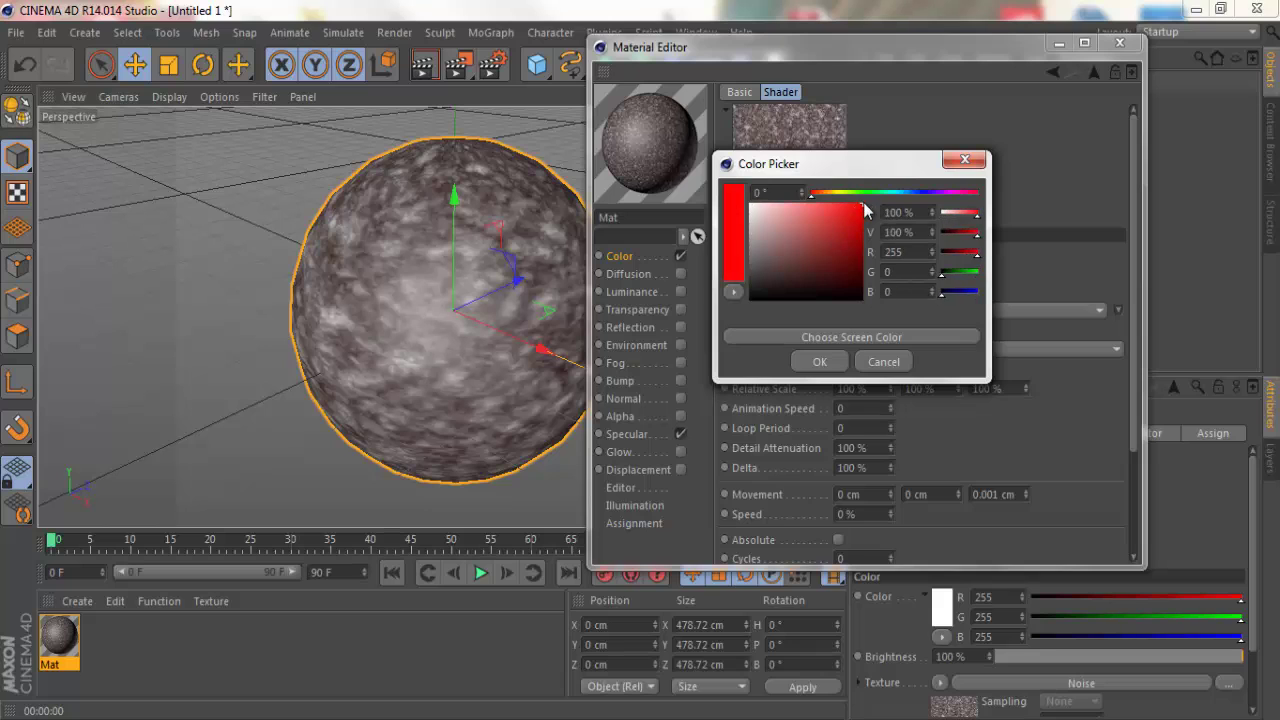
left_click(820, 362)
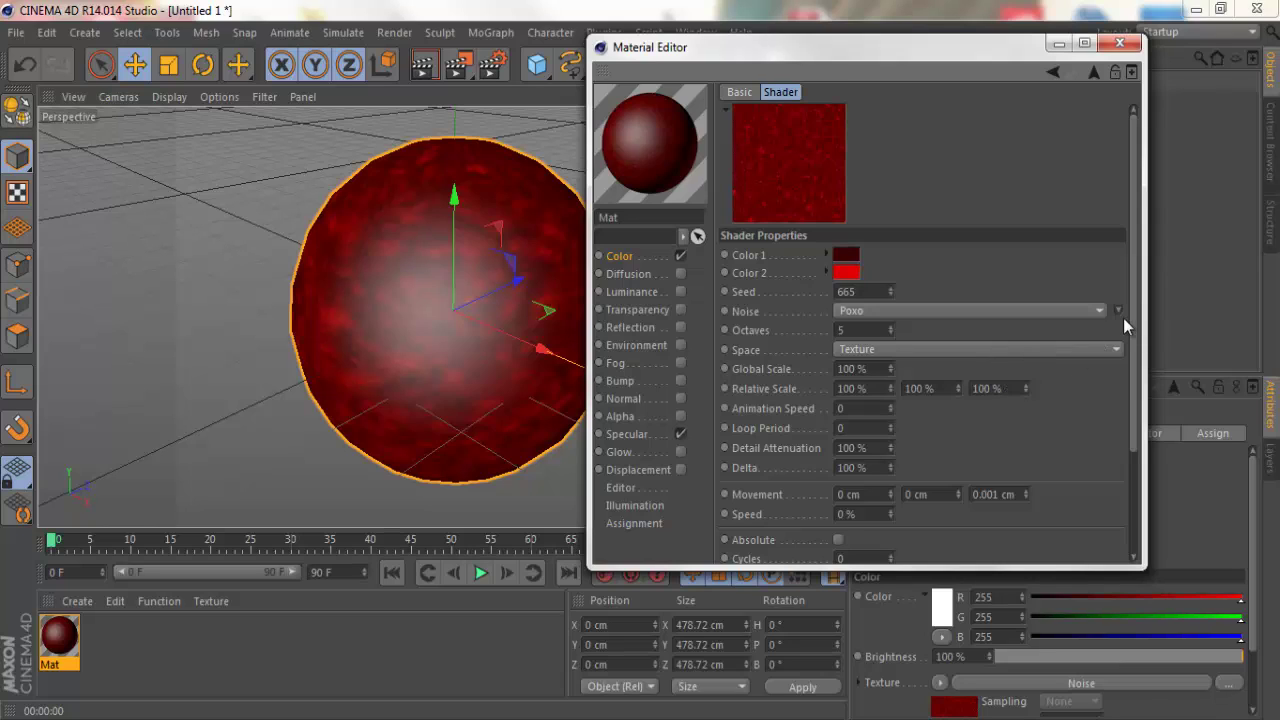
left_click_drag(967, 34, 958, 33)
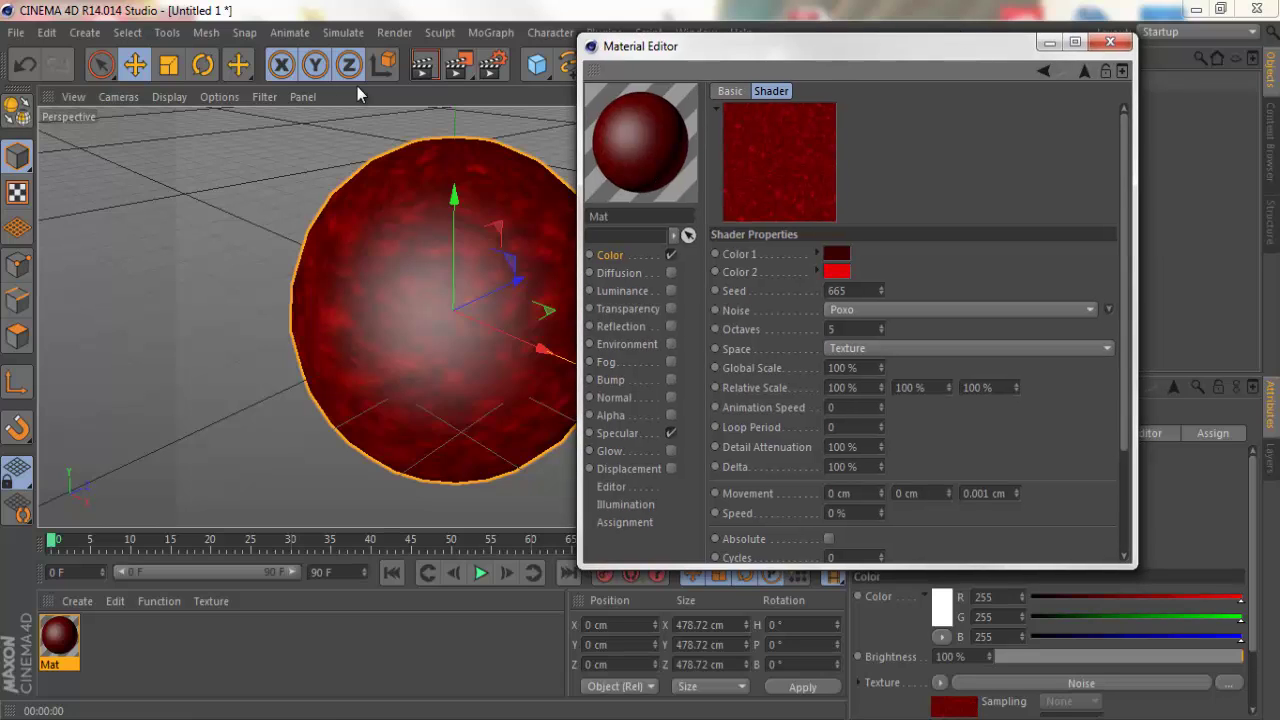
Step: Render a preview of the sphere and enable Mat's Reflection channel
left_click(479, 171)
key("ctrl+r")
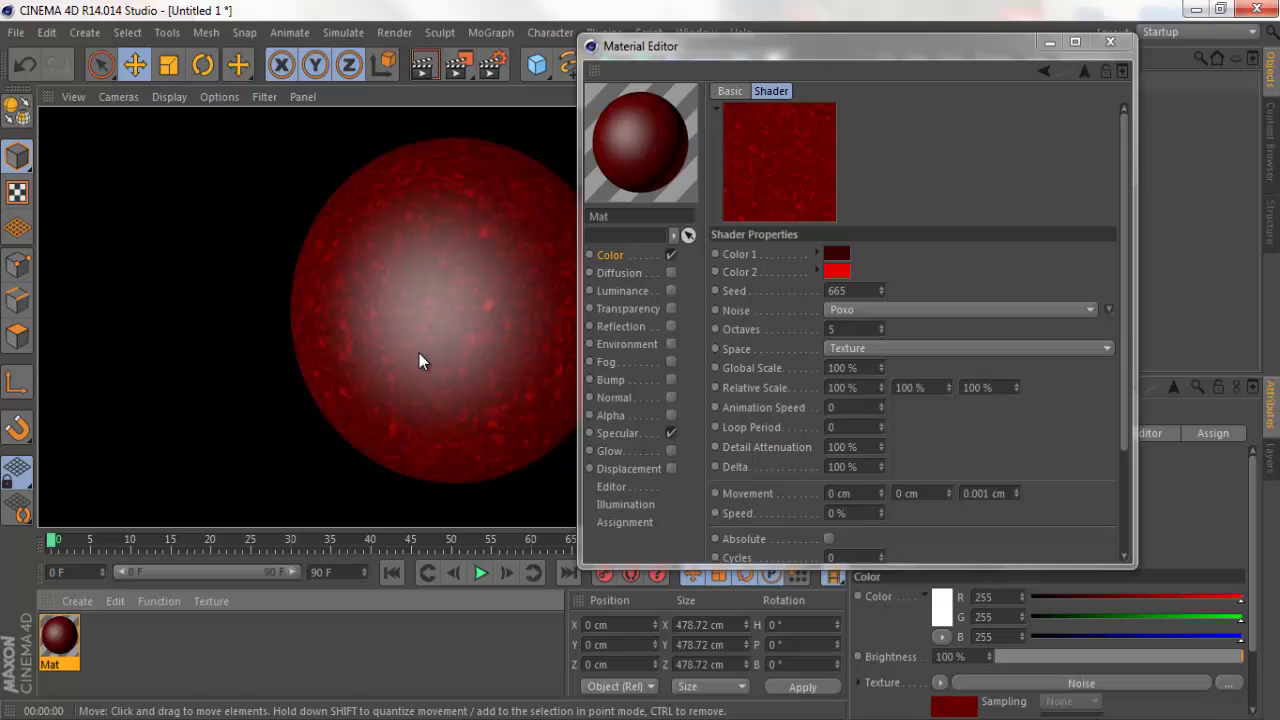
left_click(647, 308)
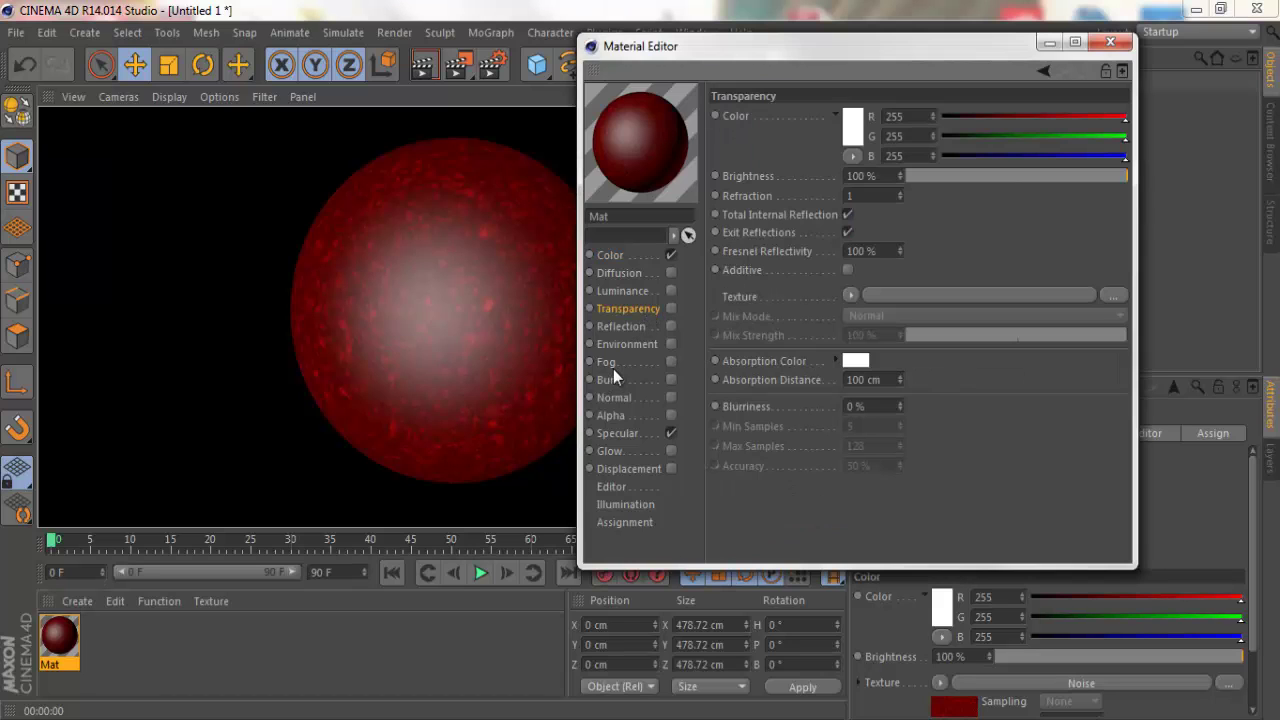
left_click(670, 326)
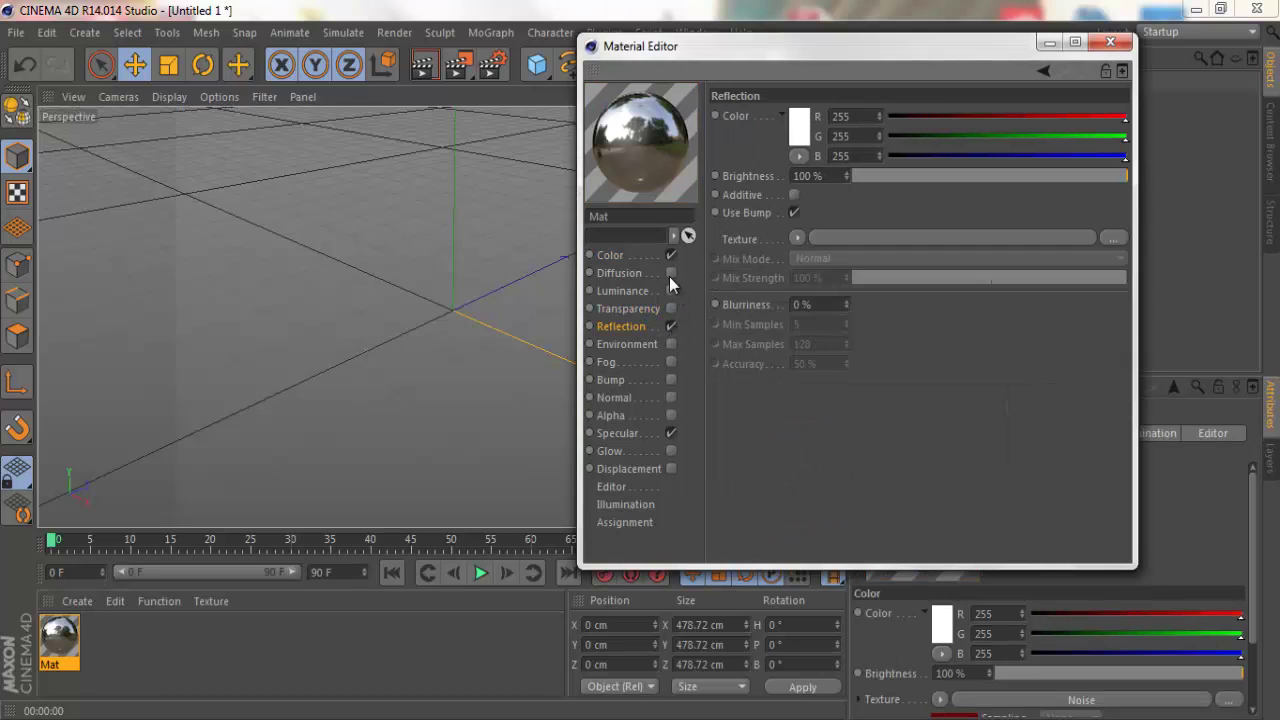
Step: Copy the Color channel's Noise texture into the Reflection channel's texture
left_click(610, 257)
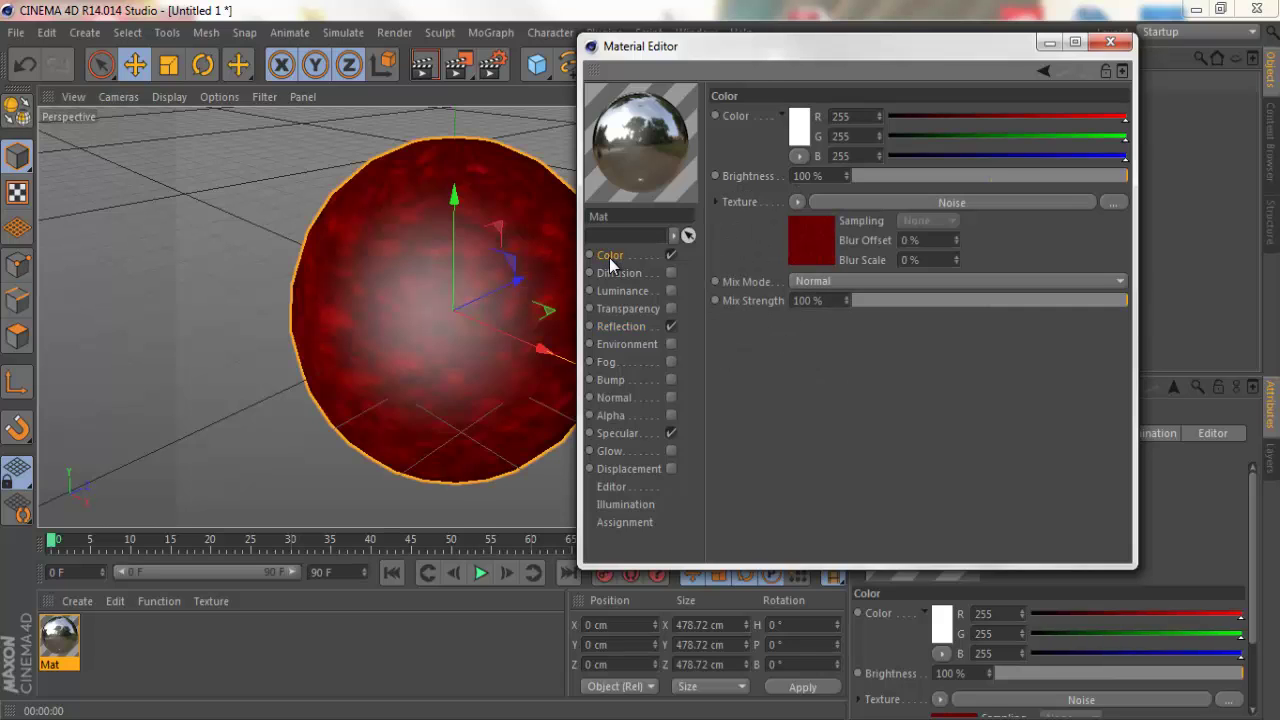
left_click(797, 202)
left_click(828, 308)
left_click(630, 326)
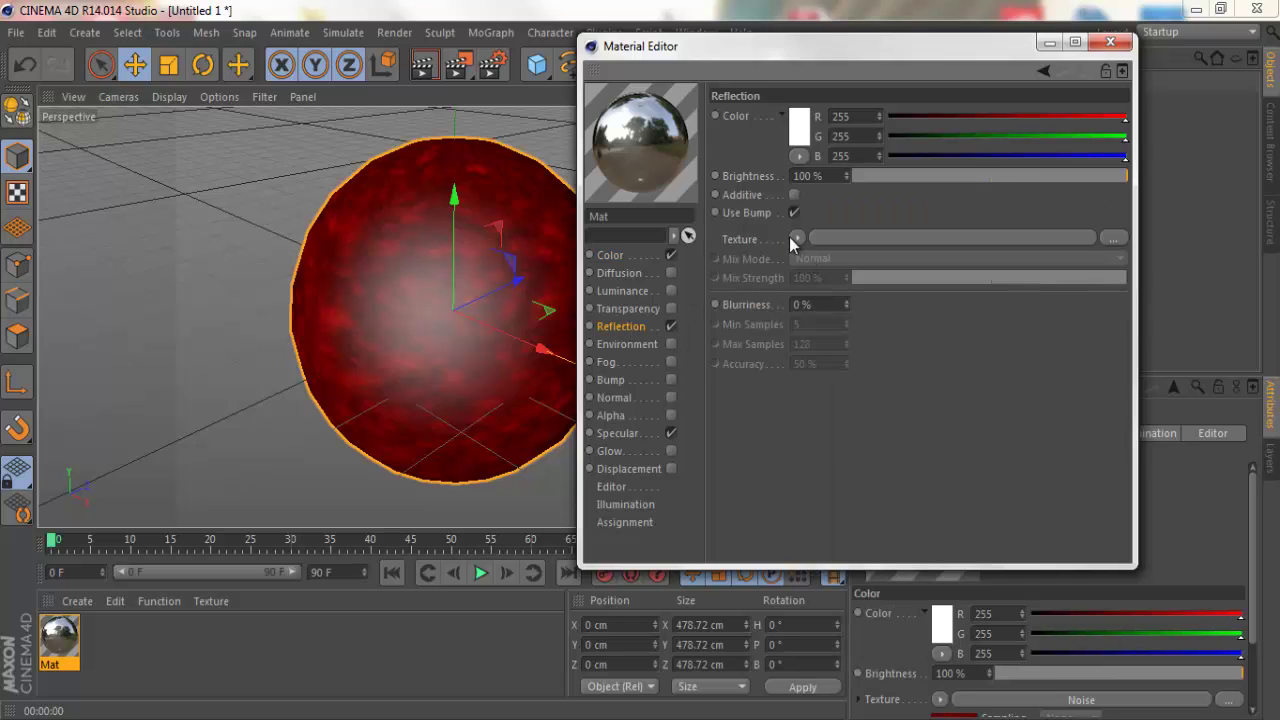
left_click(796, 239)
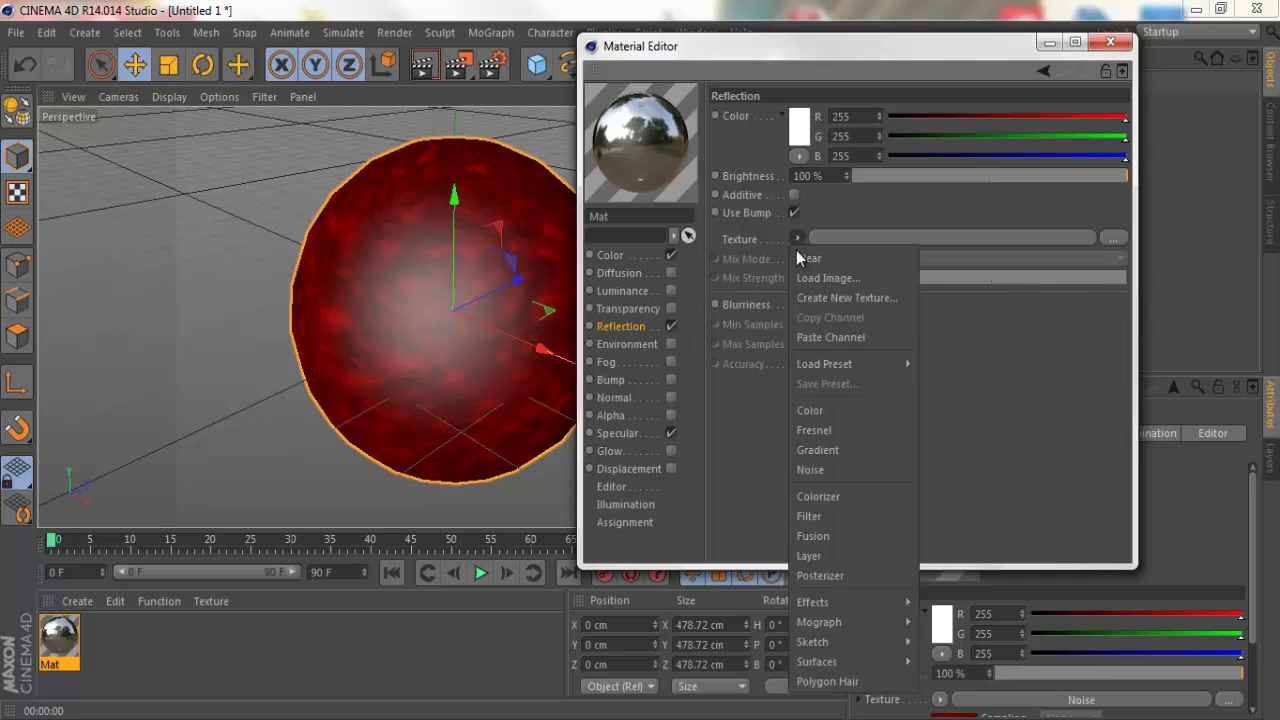
left_click(826, 337)
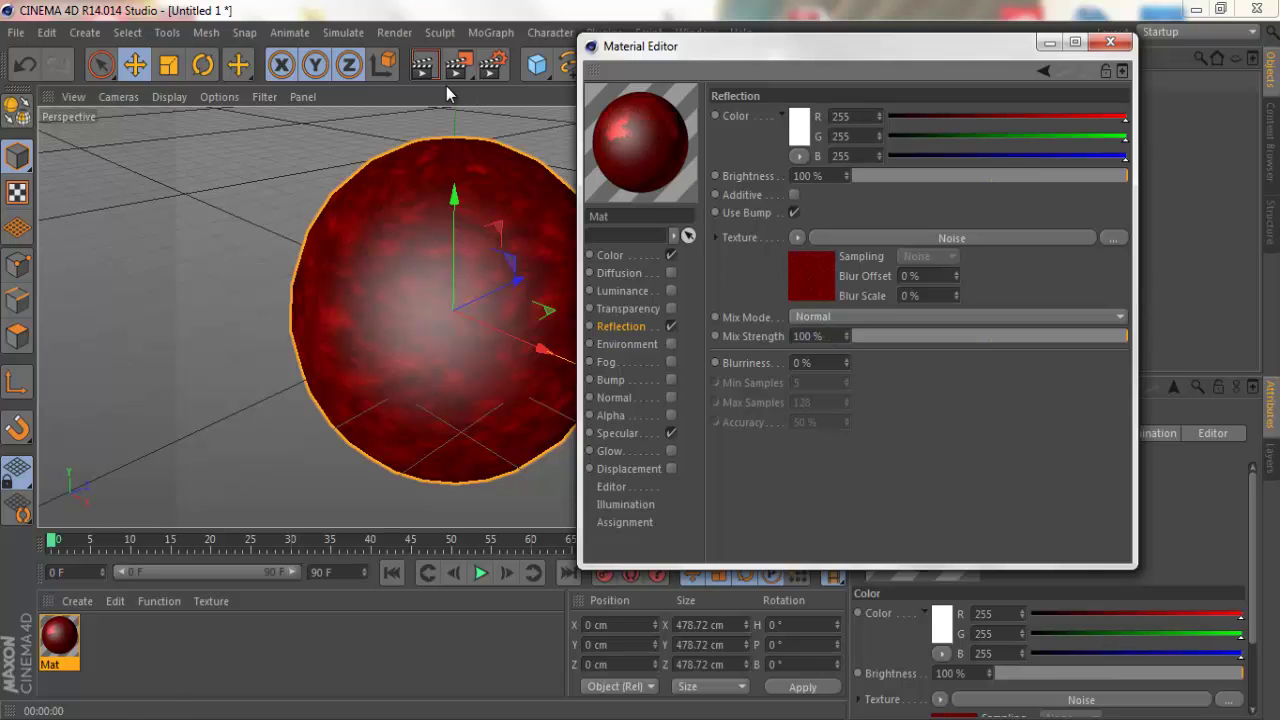
Step: Render to check the reflection, close the Material Editor, and add a Light
left_click(424, 64)
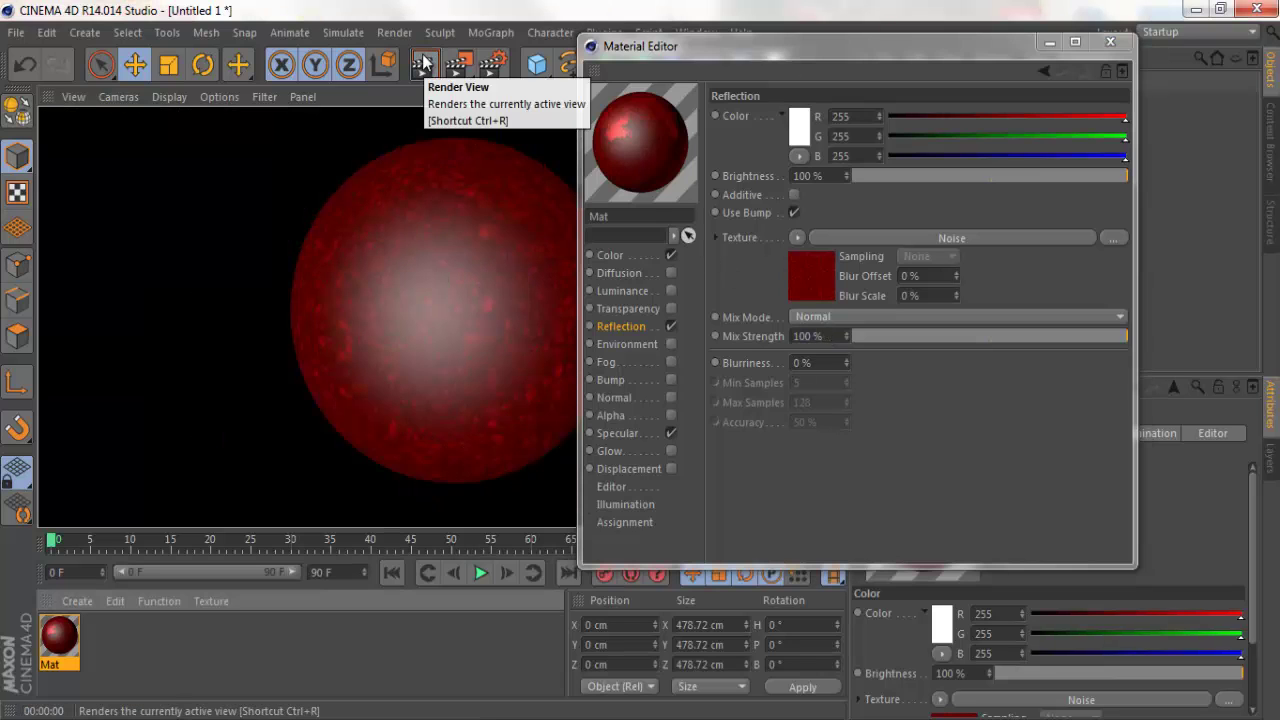
left_click(463, 134)
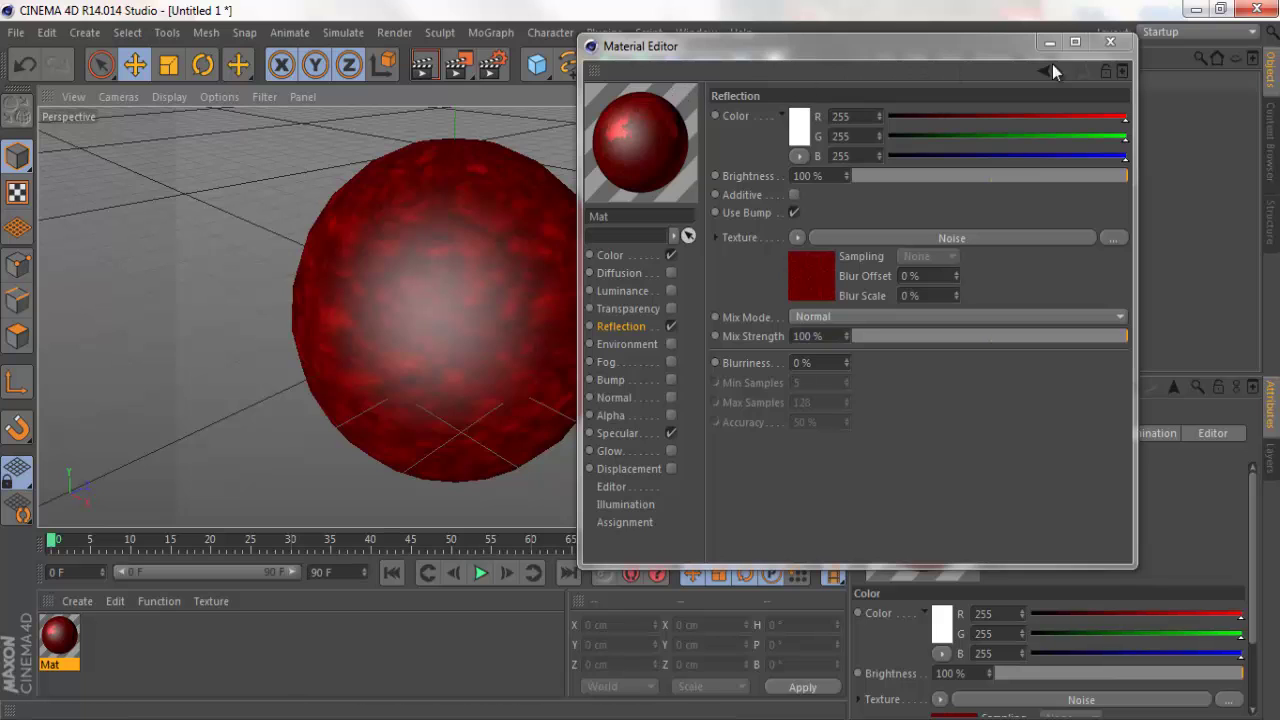
left_click(1100, 47)
left_click(772, 64)
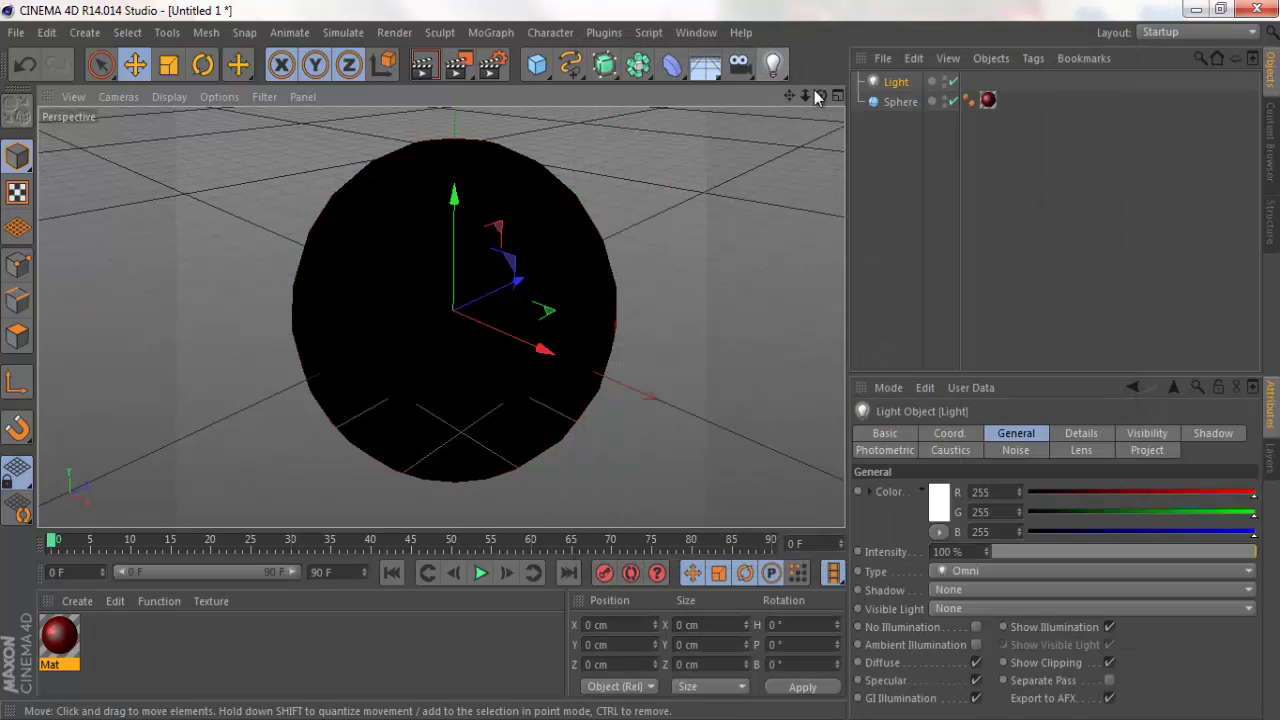
Step: Move the light to Y 386.46 cm, Z -658.771 cm in front of the sphere and render to check
left_click_drag(814, 94, 811, 95)
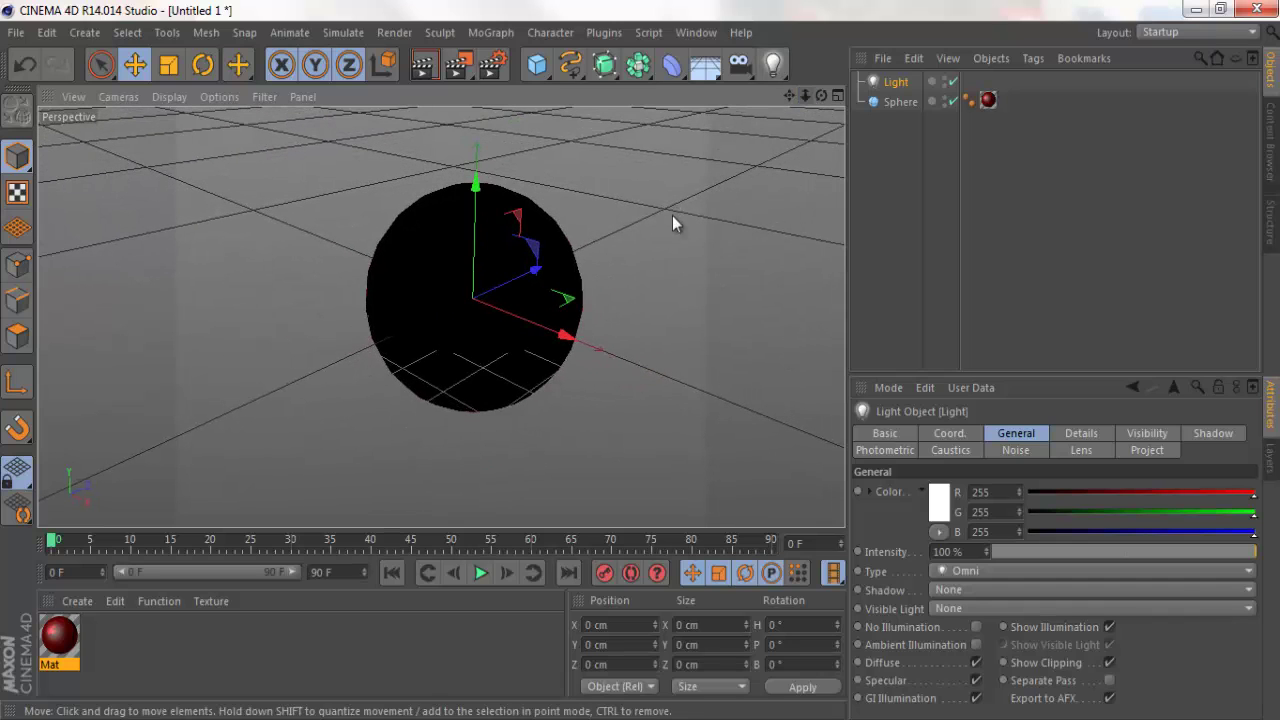
left_click_drag(534, 270, 167, 389)
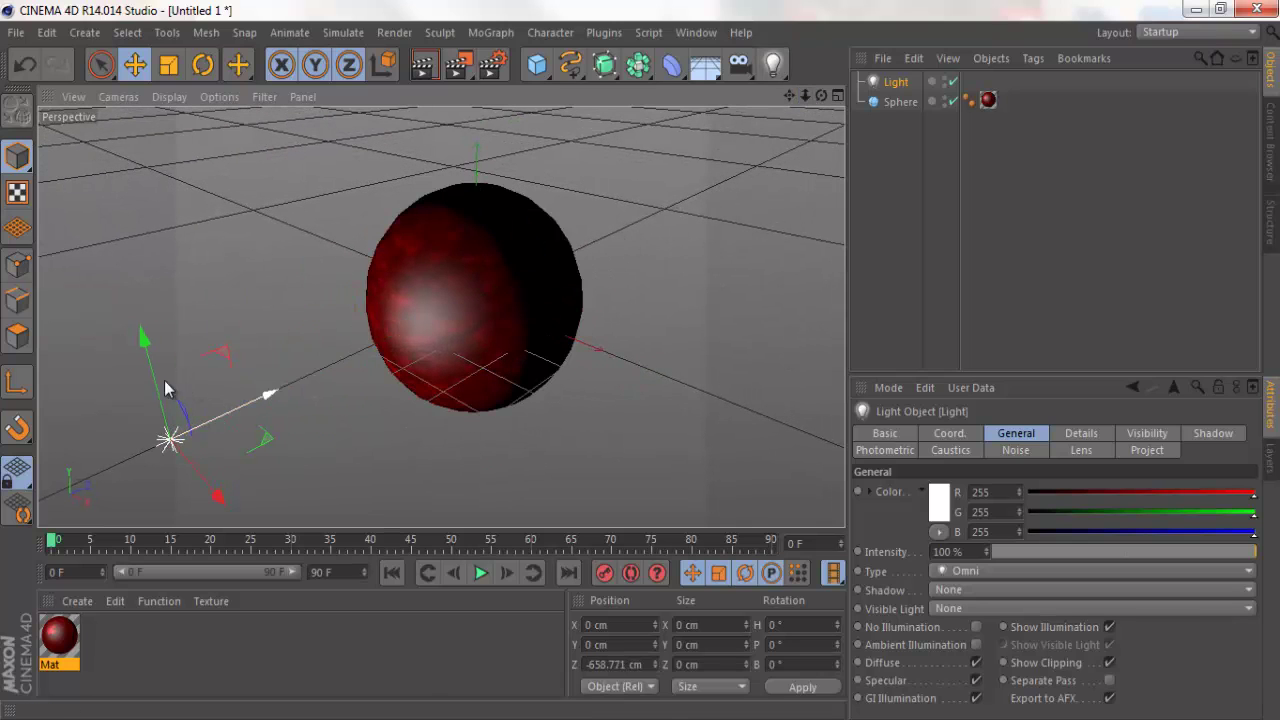
left_click_drag(137, 335, 642, 360)
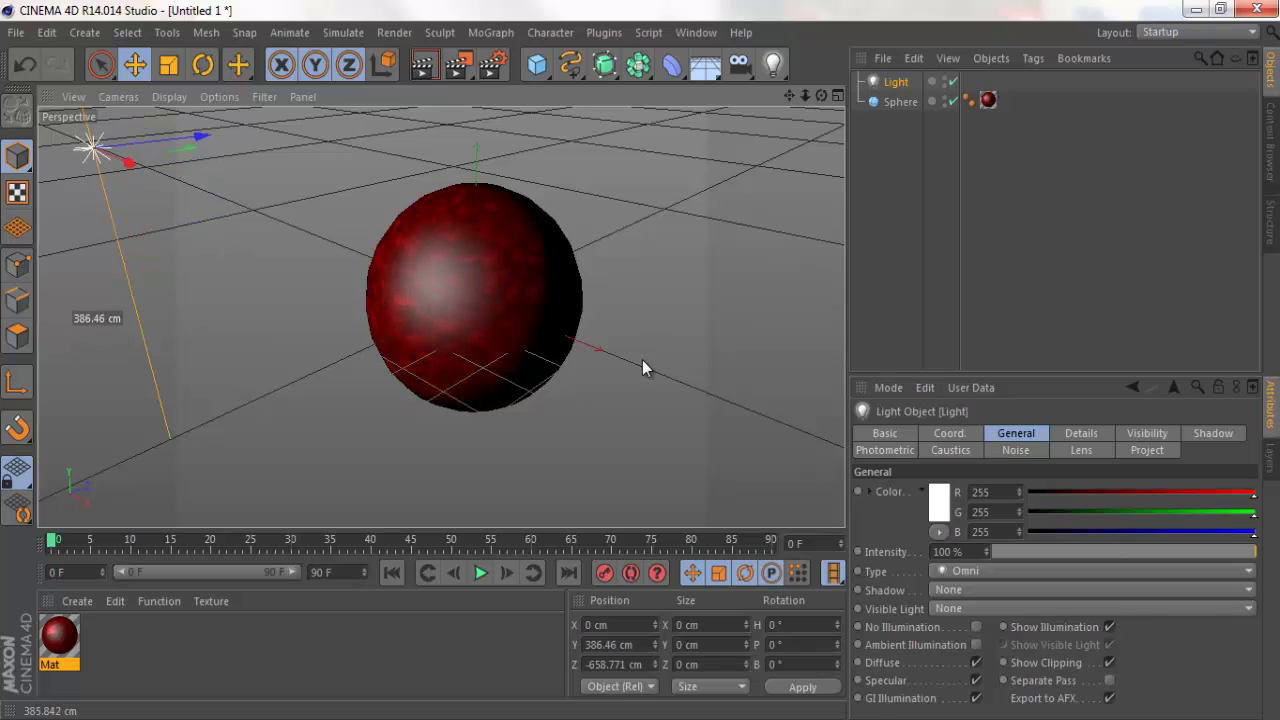
scroll(427, 315, "up", 3)
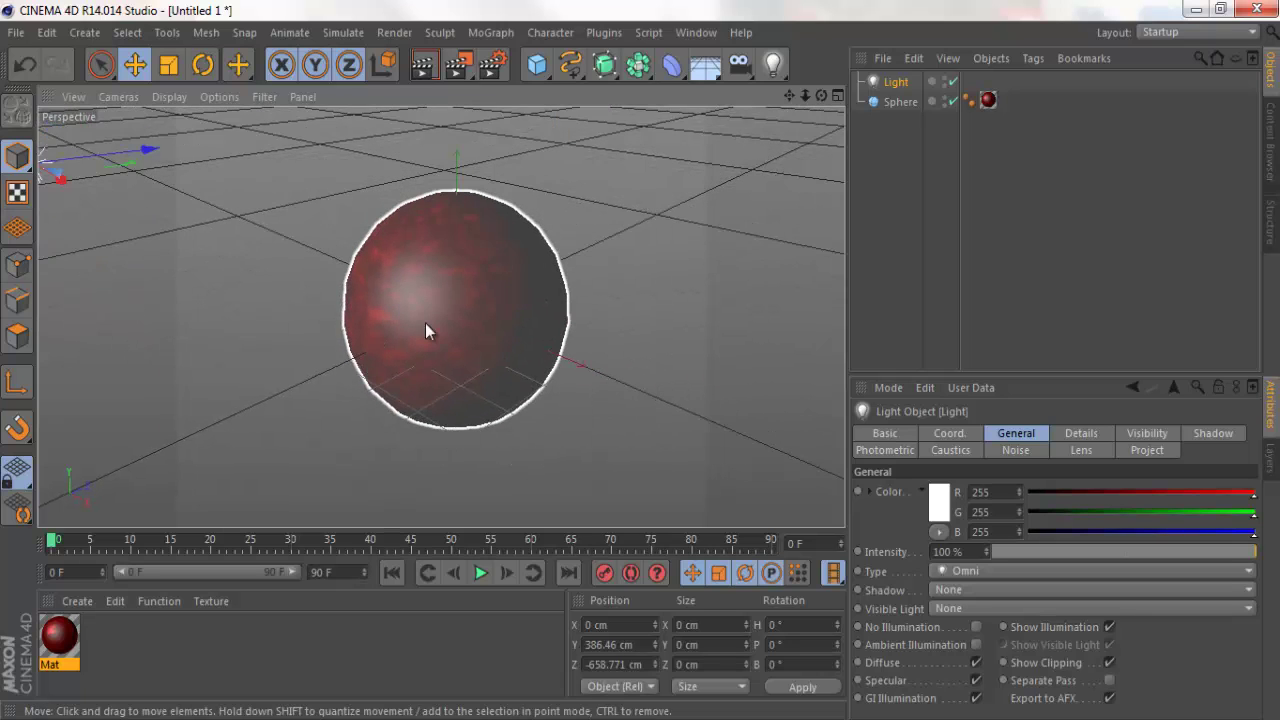
left_click(424, 66)
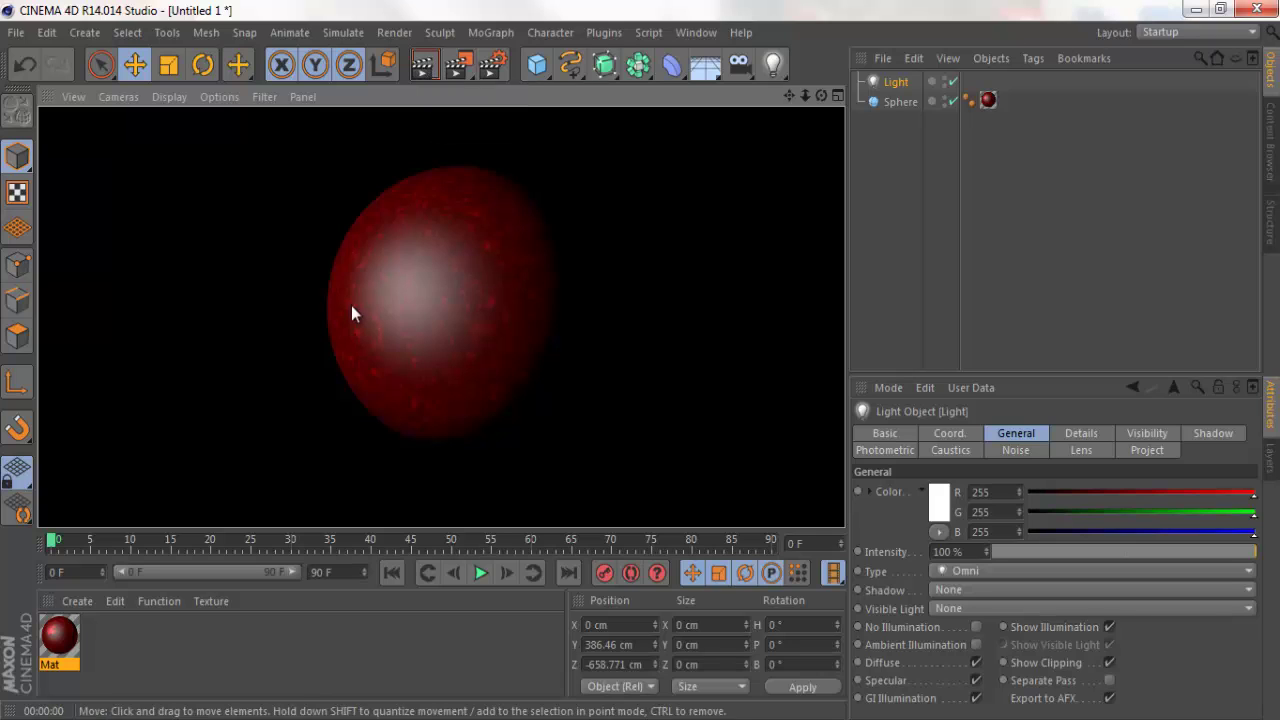
left_click(77, 640)
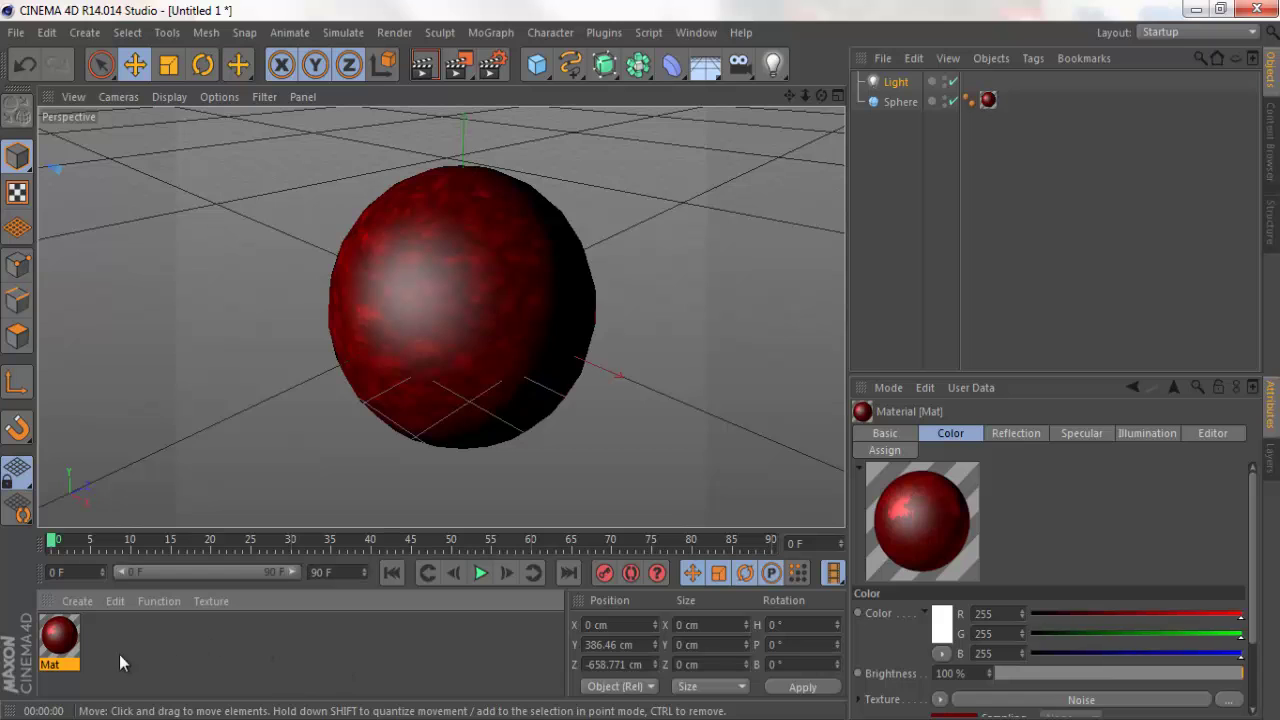
Step: Copy the Reflection channel's Noise texture into the Specular channel's texture
double_click(60, 636)
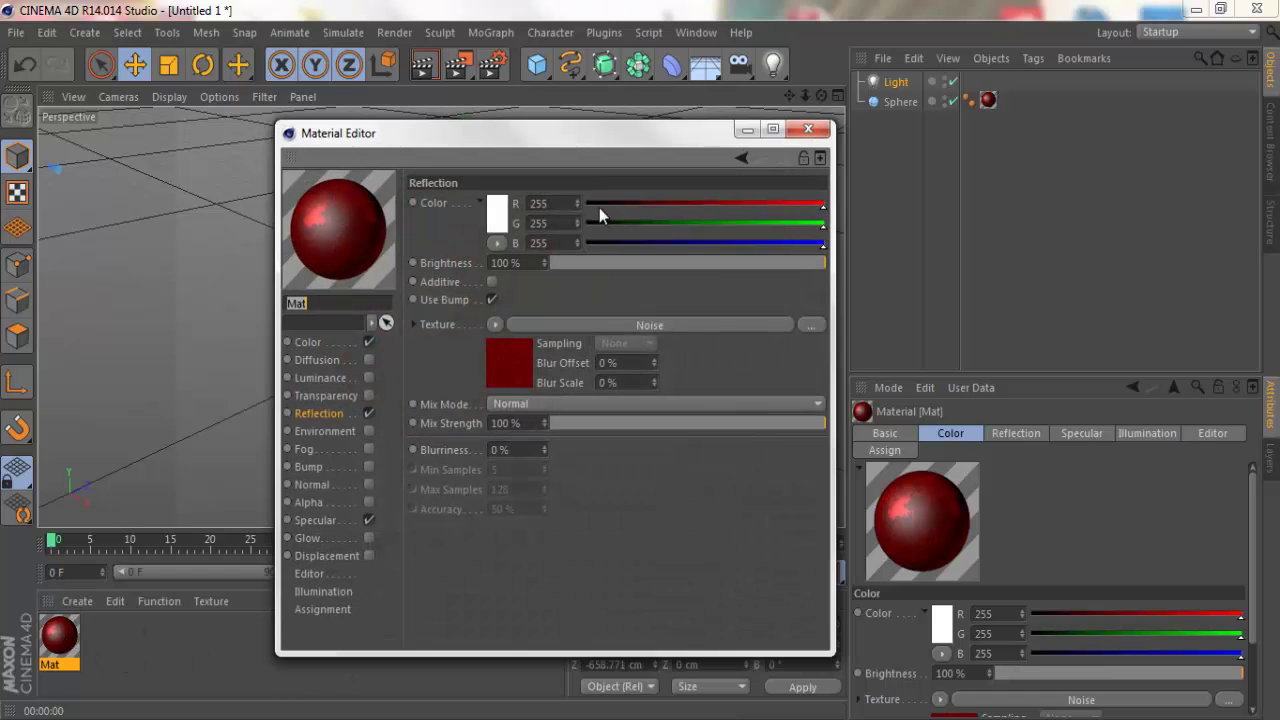
left_click_drag(635, 139, 972, 70)
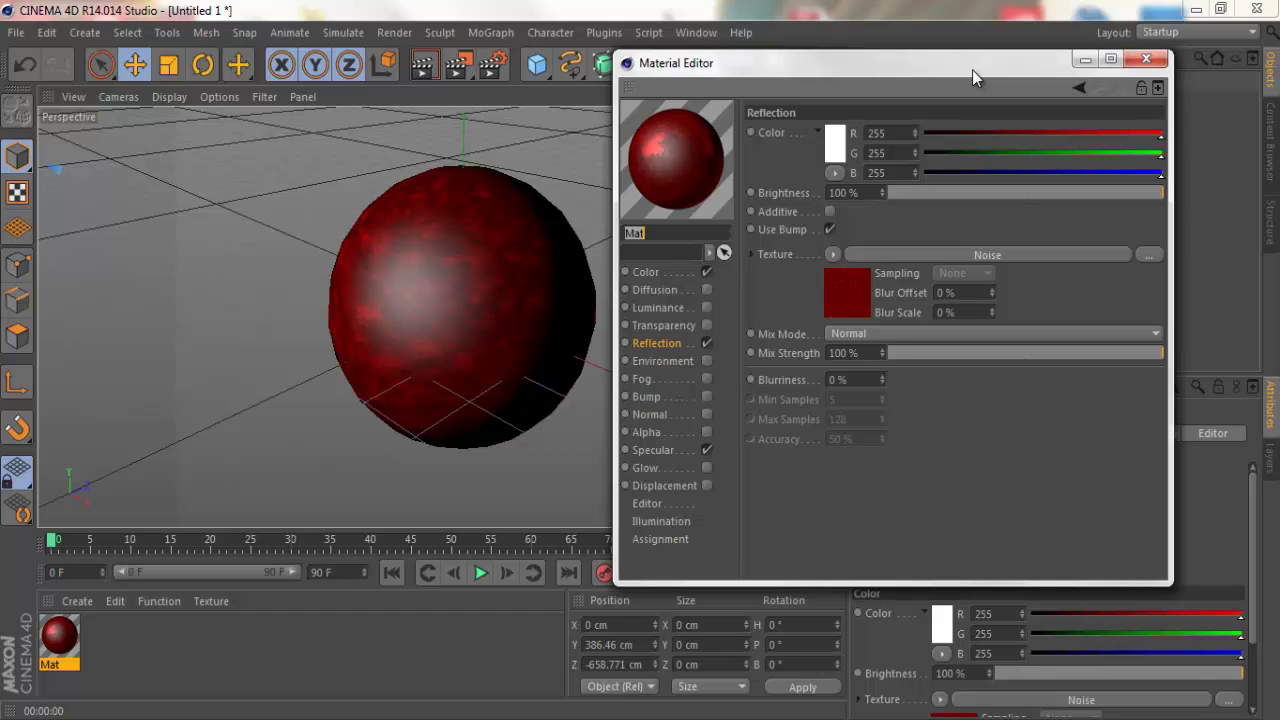
left_click(831, 254)
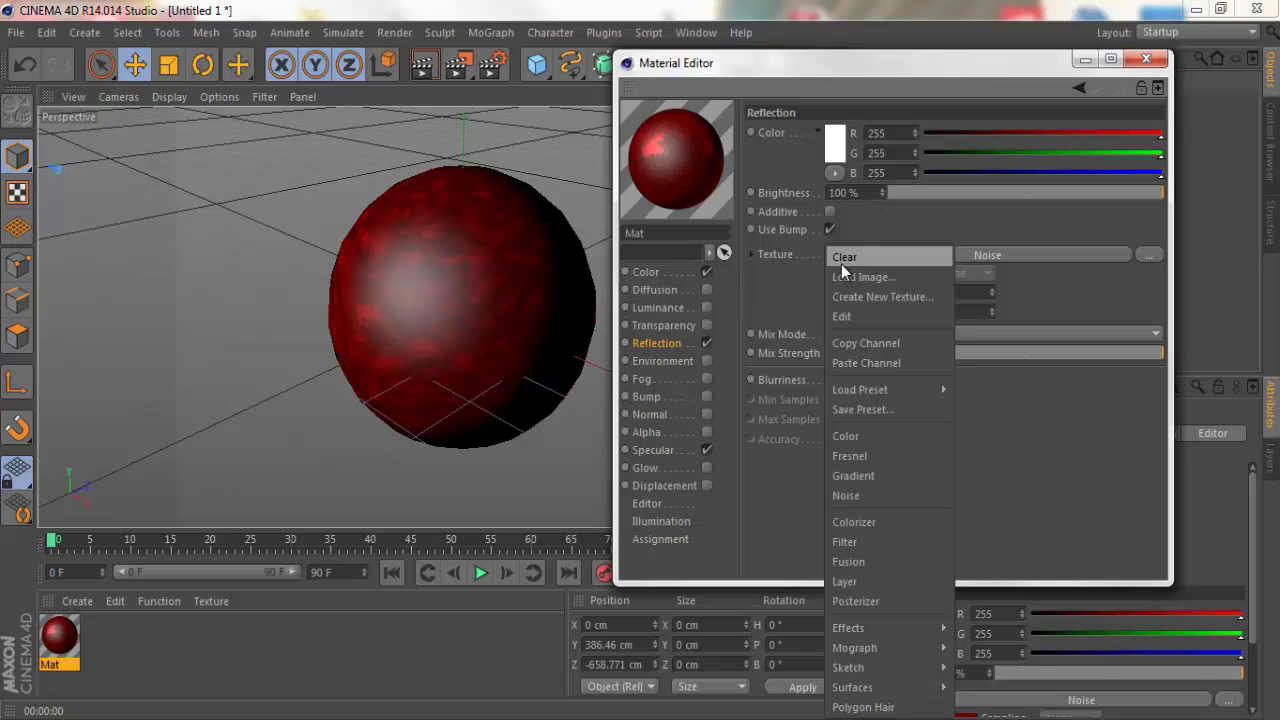
left_click(889, 347)
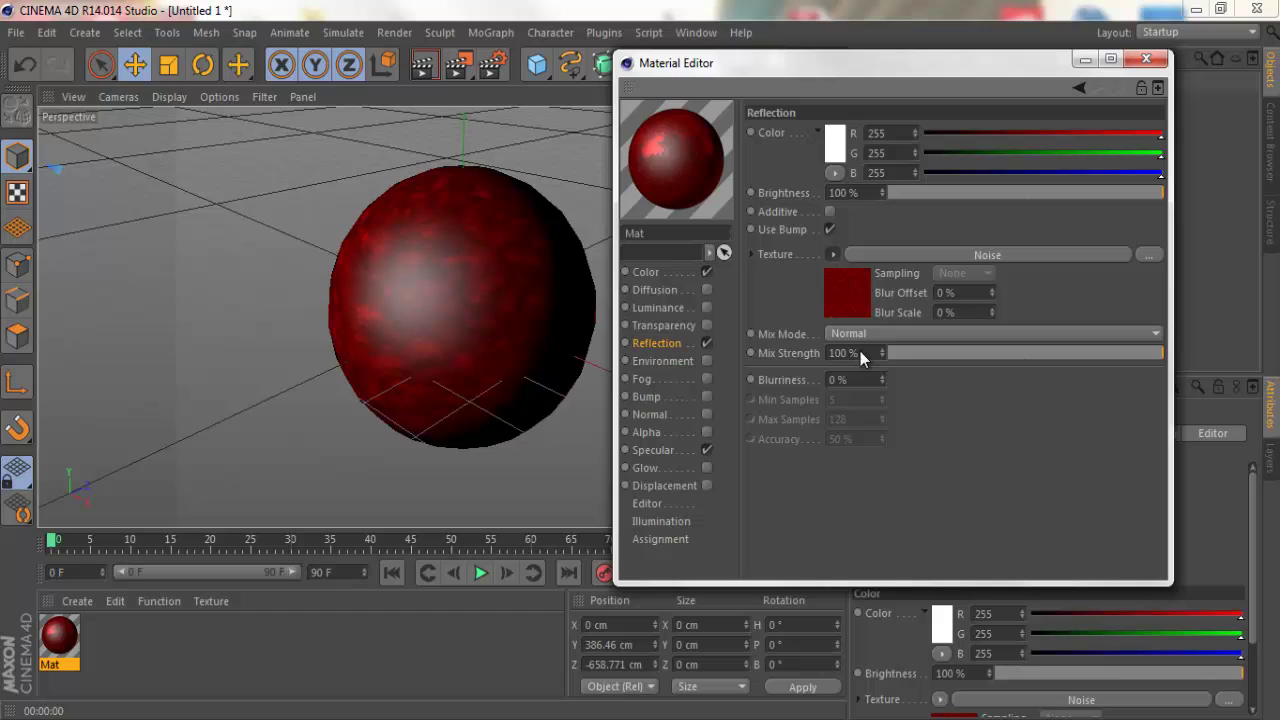
left_click(648, 455)
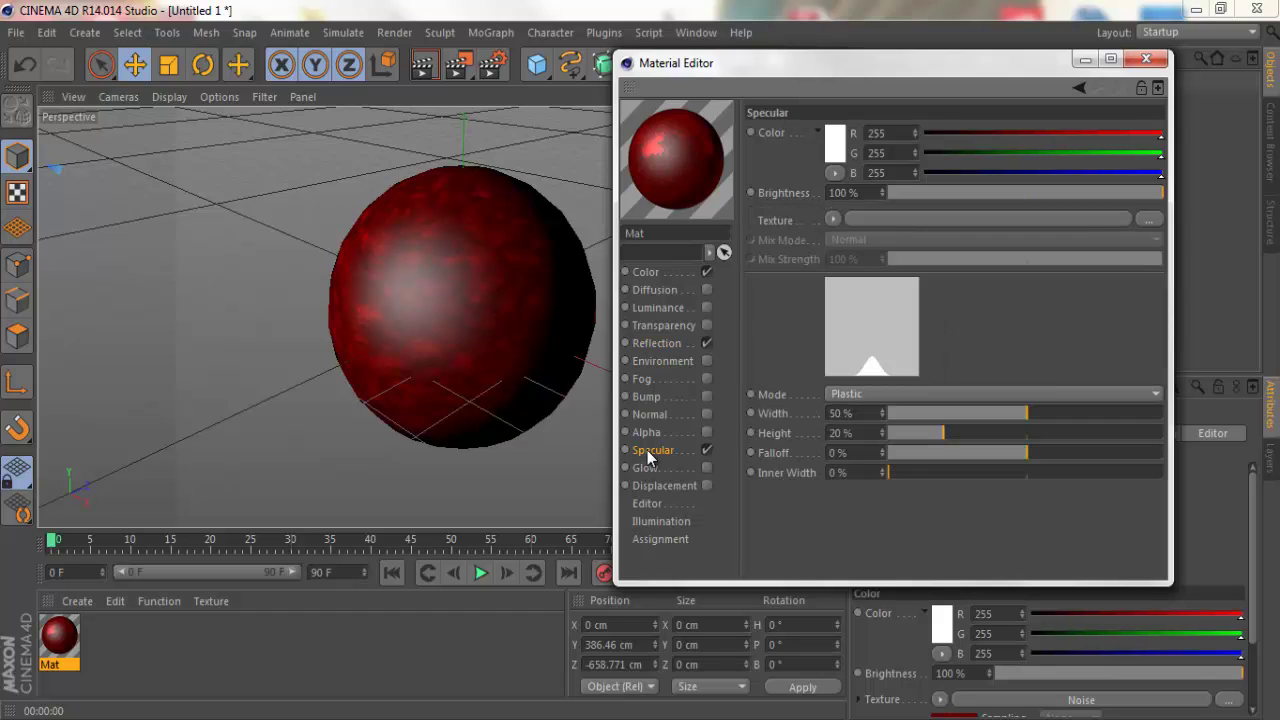
left_click(834, 219)
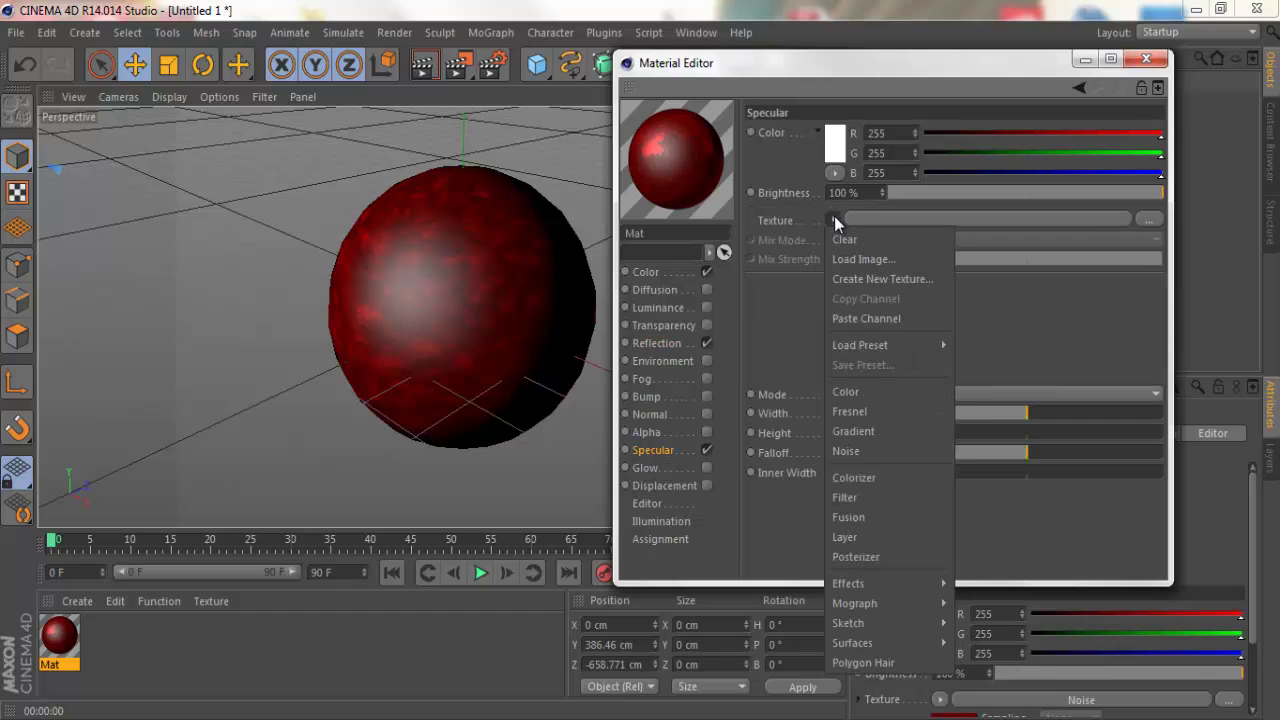
left_click(902, 317)
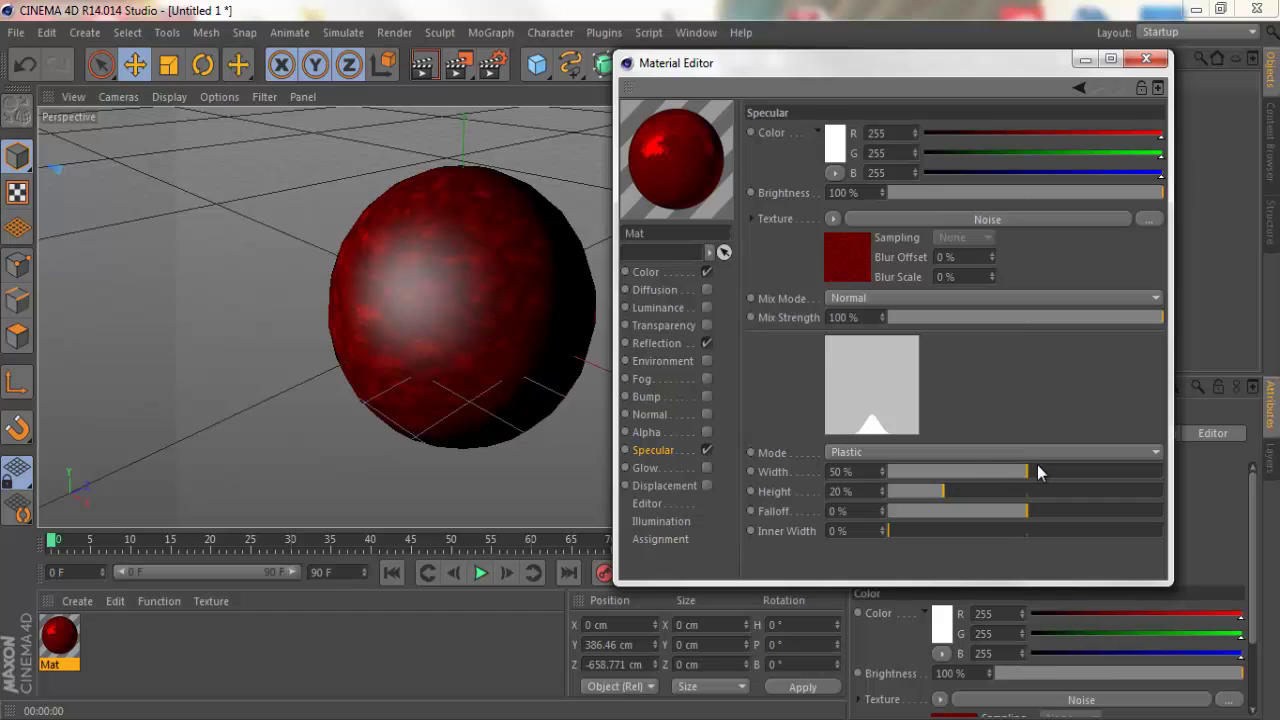
Step: Set specular Width 80%, Height 100%, Falloff 100%, and Brightness 0%
left_click_drag(1034, 473, 1109, 466)
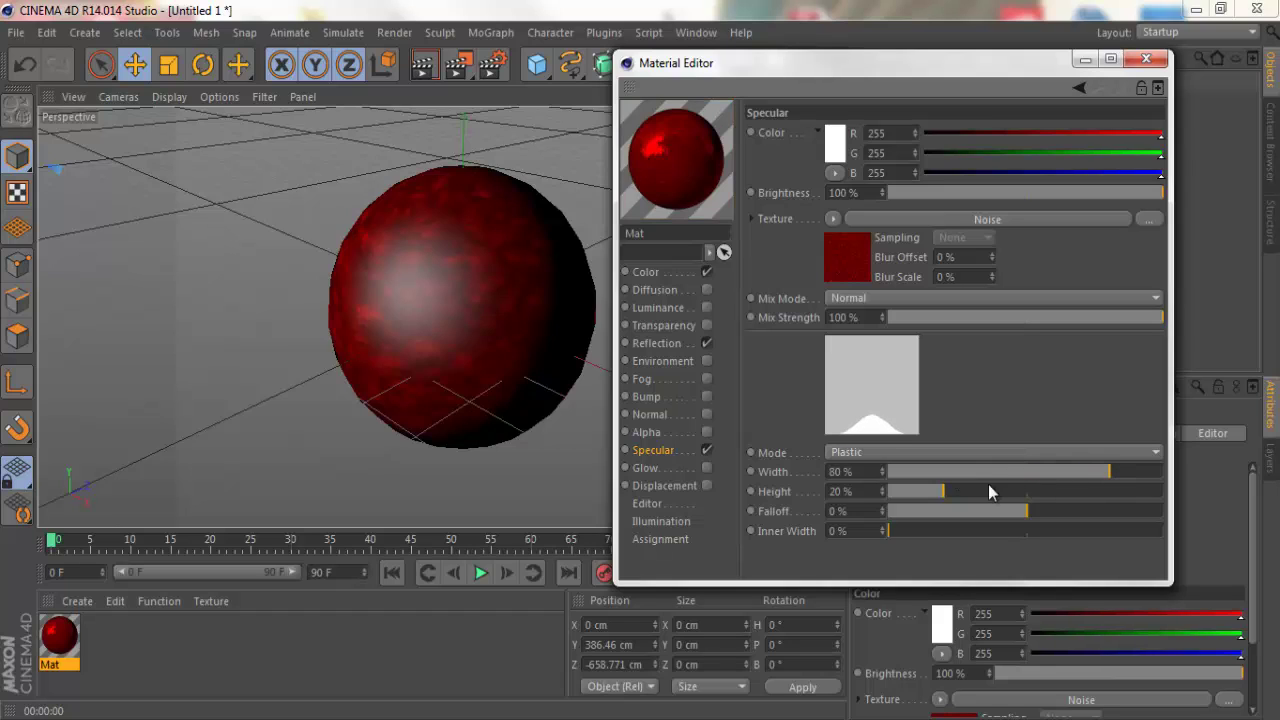
left_click_drag(982, 491, 1165, 491)
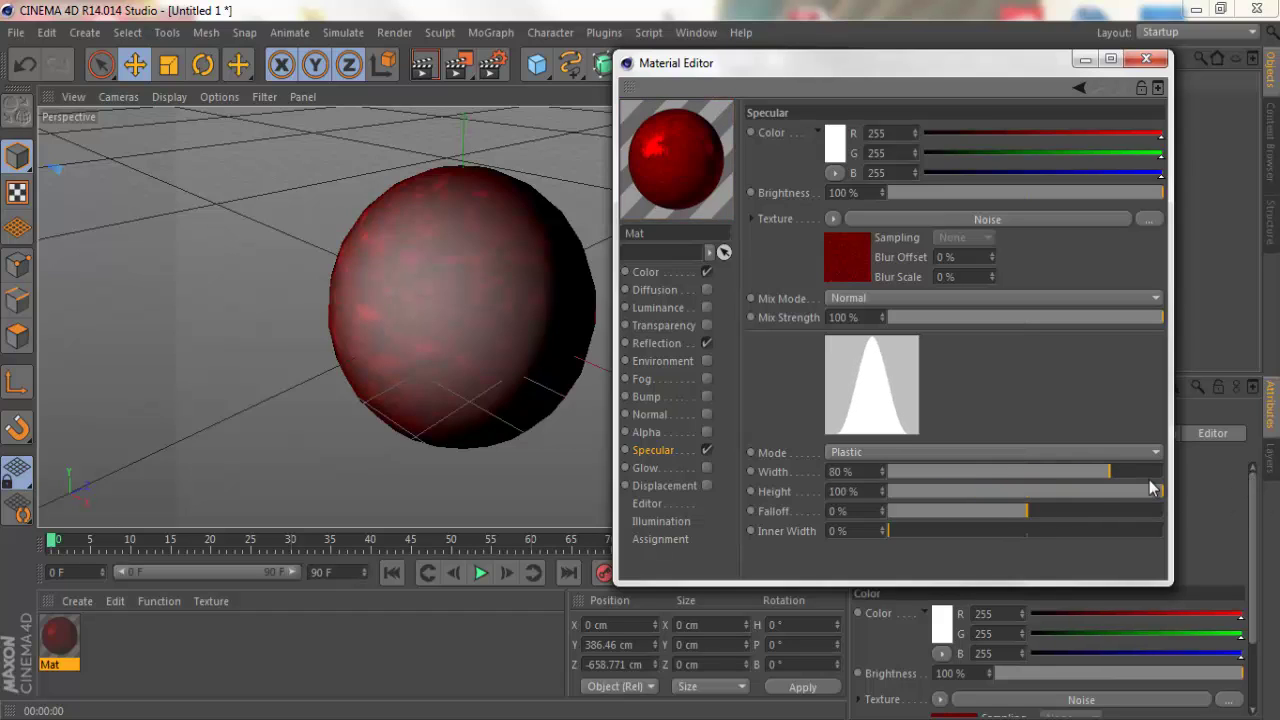
left_click_drag(1060, 511, 1165, 511)
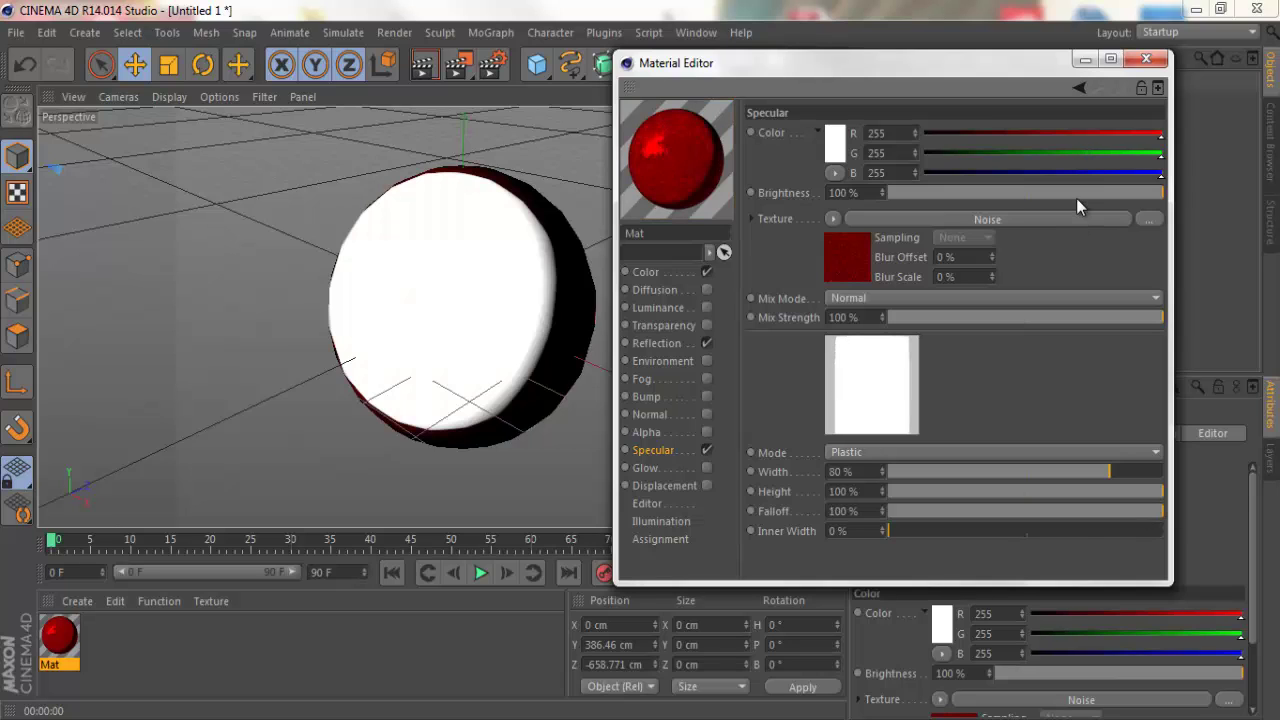
left_click_drag(1075, 193, 821, 198)
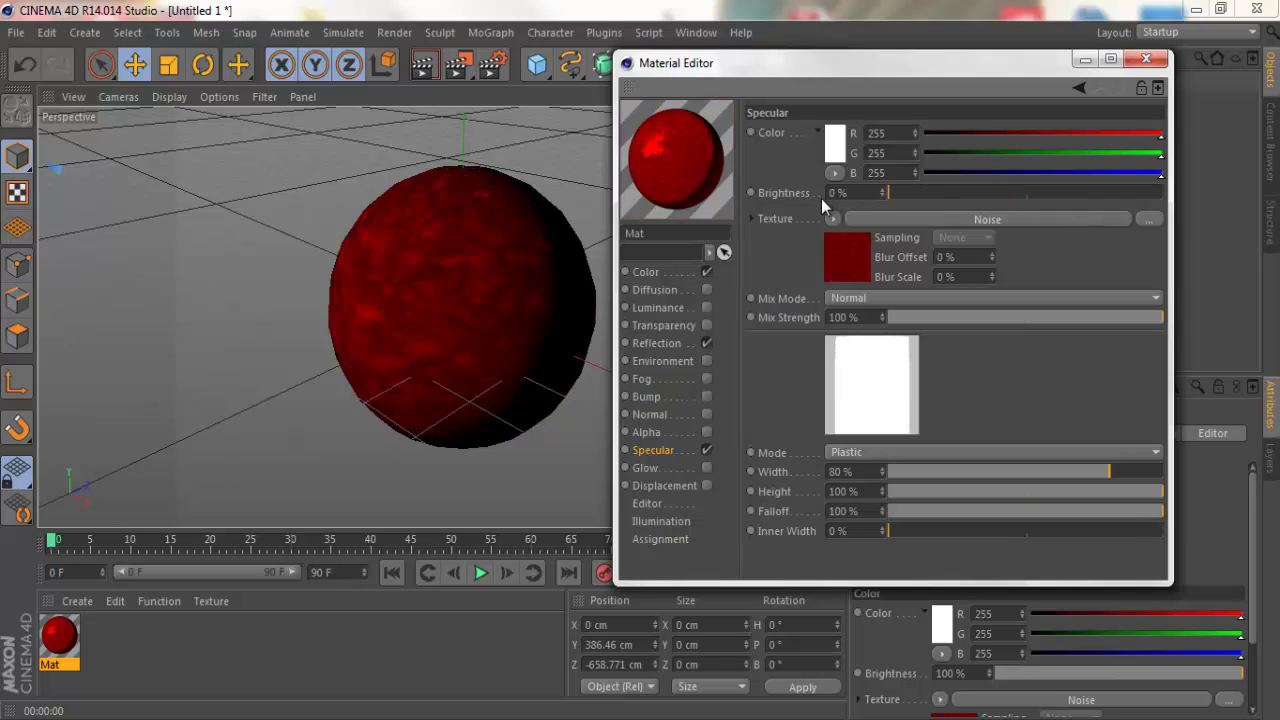
Step: Set the specular Noise colours to black and light red (R 255, G 99, B 99), then render
left_click(900, 217)
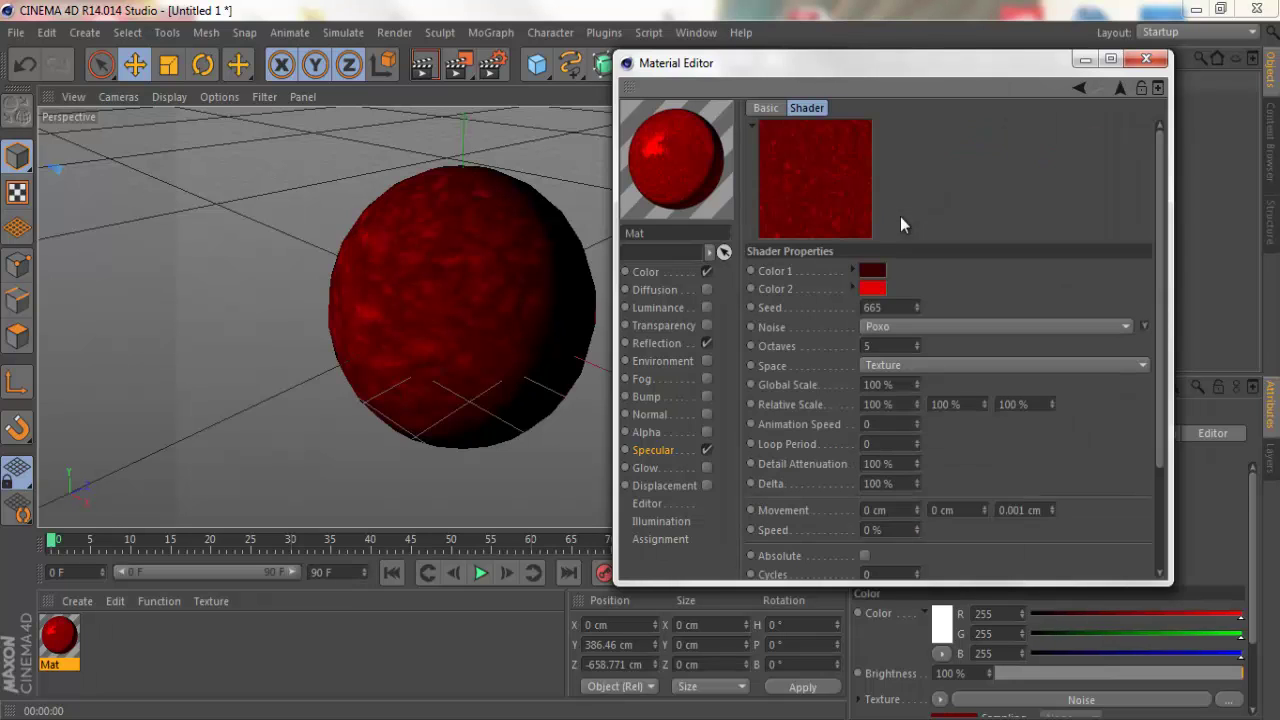
left_click(872, 272)
left_click(843, 364)
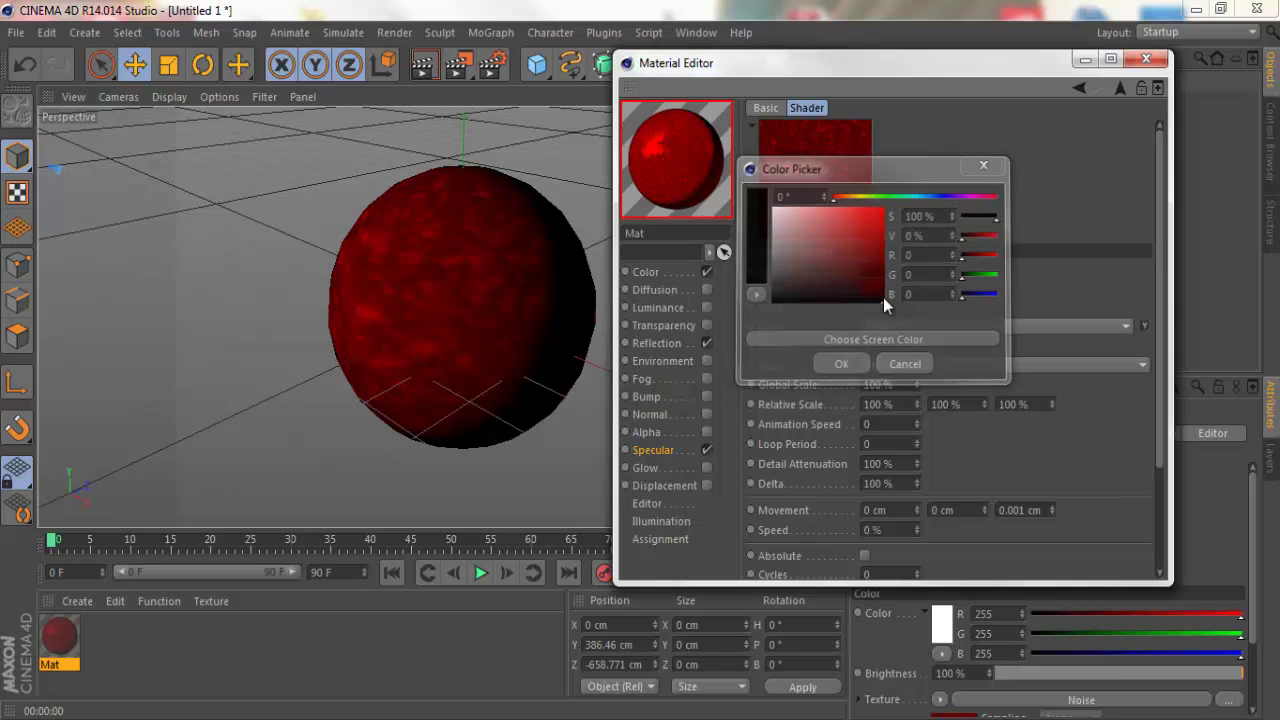
left_click(874, 289)
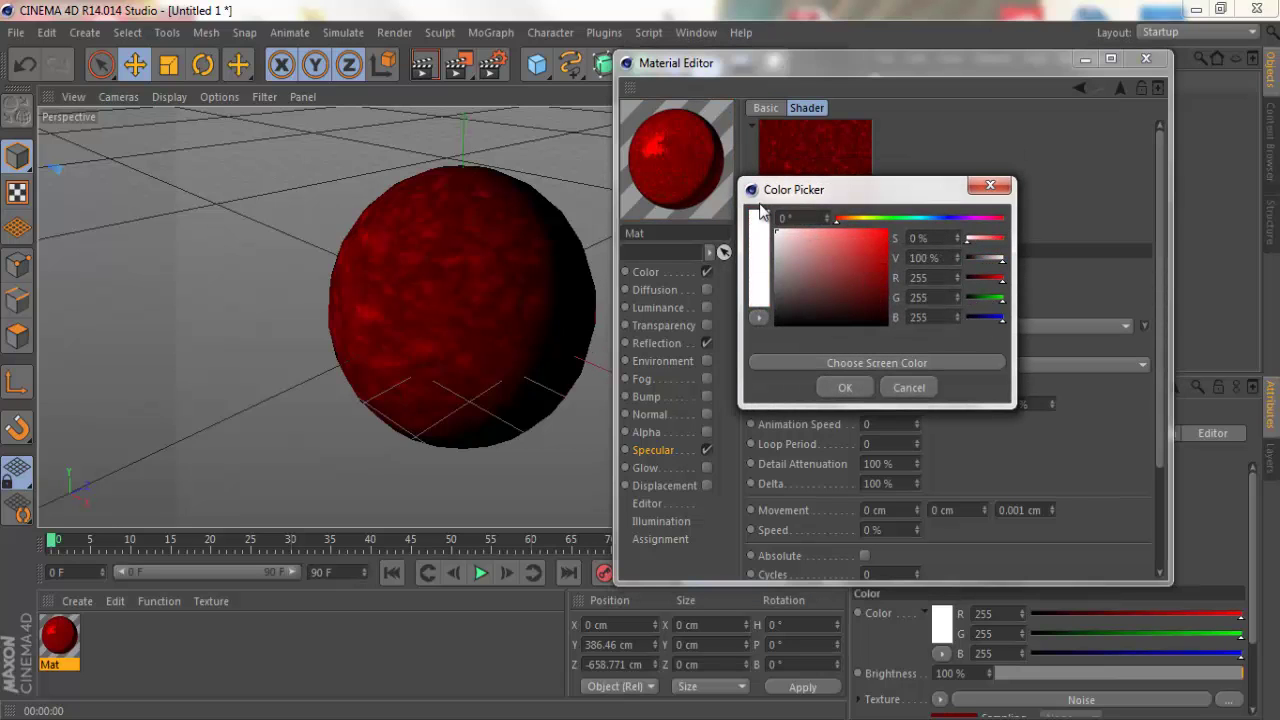
mouse_move(858, 224)
left_mouse_down()
mouse_move(876, 220)
mouse_move(845, 218)
left_mouse_up()
left_click(848, 387)
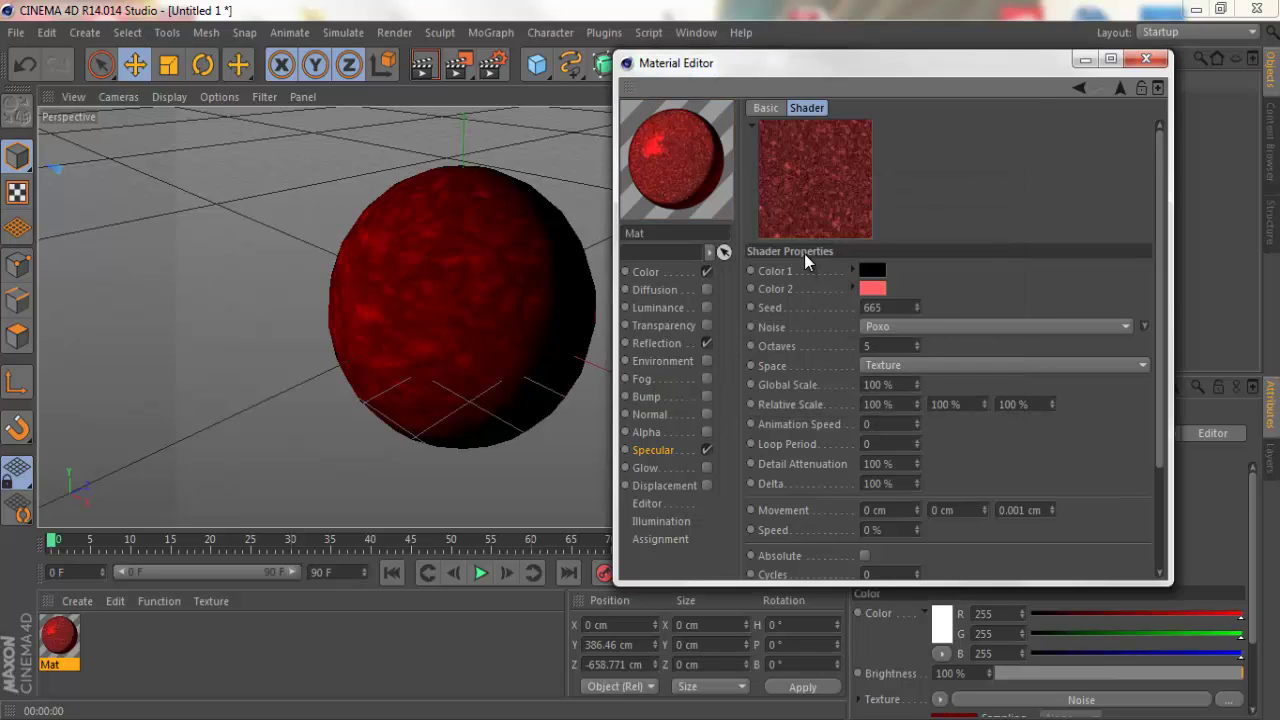
left_click(1146, 58)
left_click(424, 66)
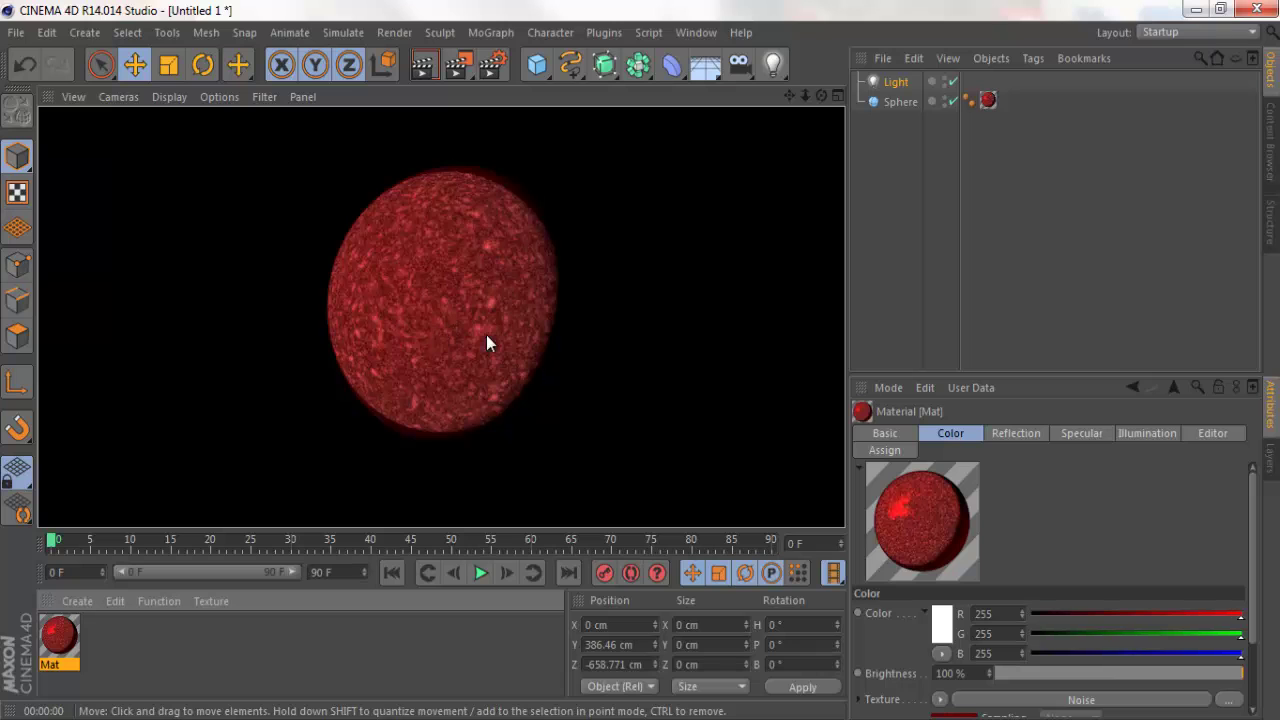
Step: Reopen Mat's Color noise shader, try a 300% Global Scale, and enlarge the editor
double_click(74, 646)
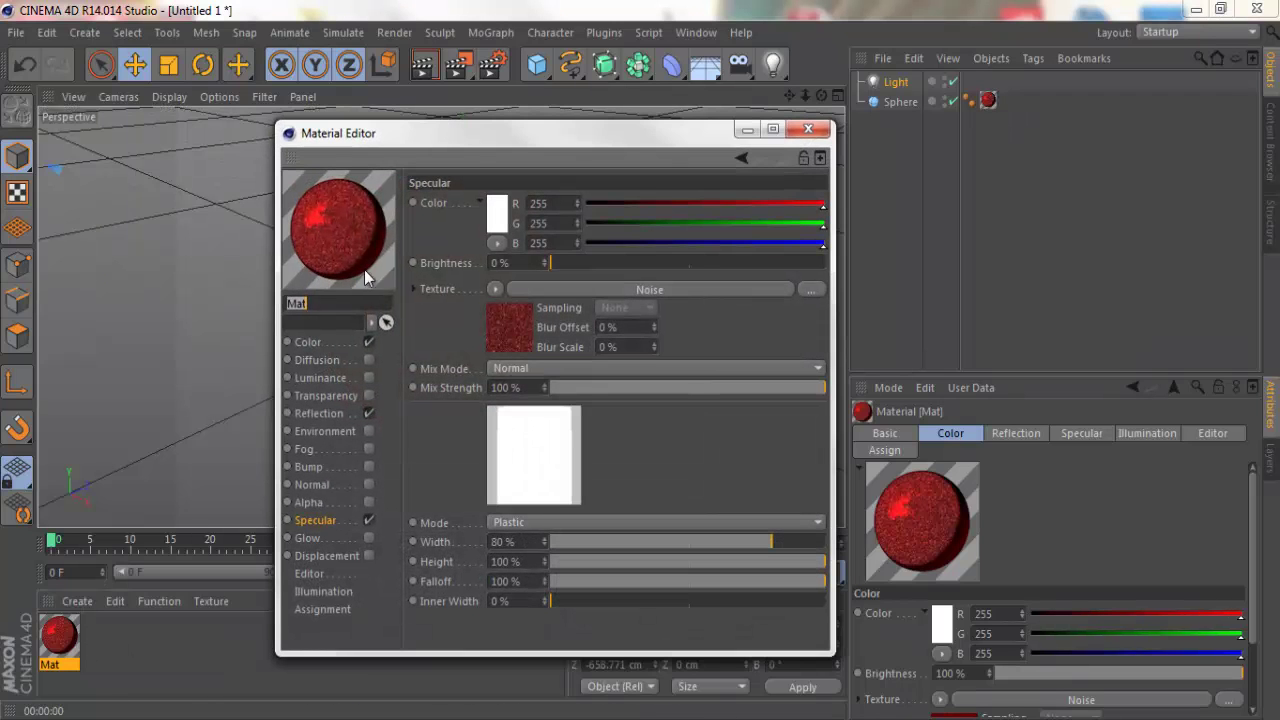
left_click_drag(507, 135, 630, 57)
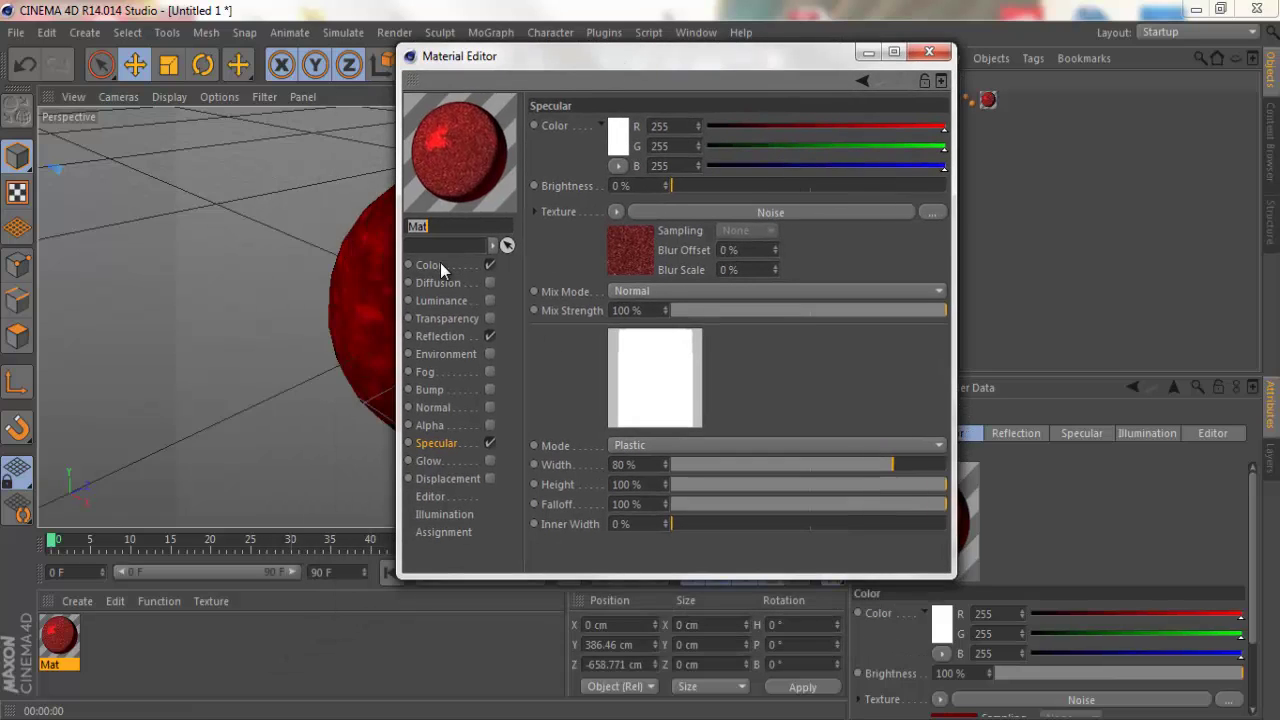
left_click(440, 264)
left_click(713, 213)
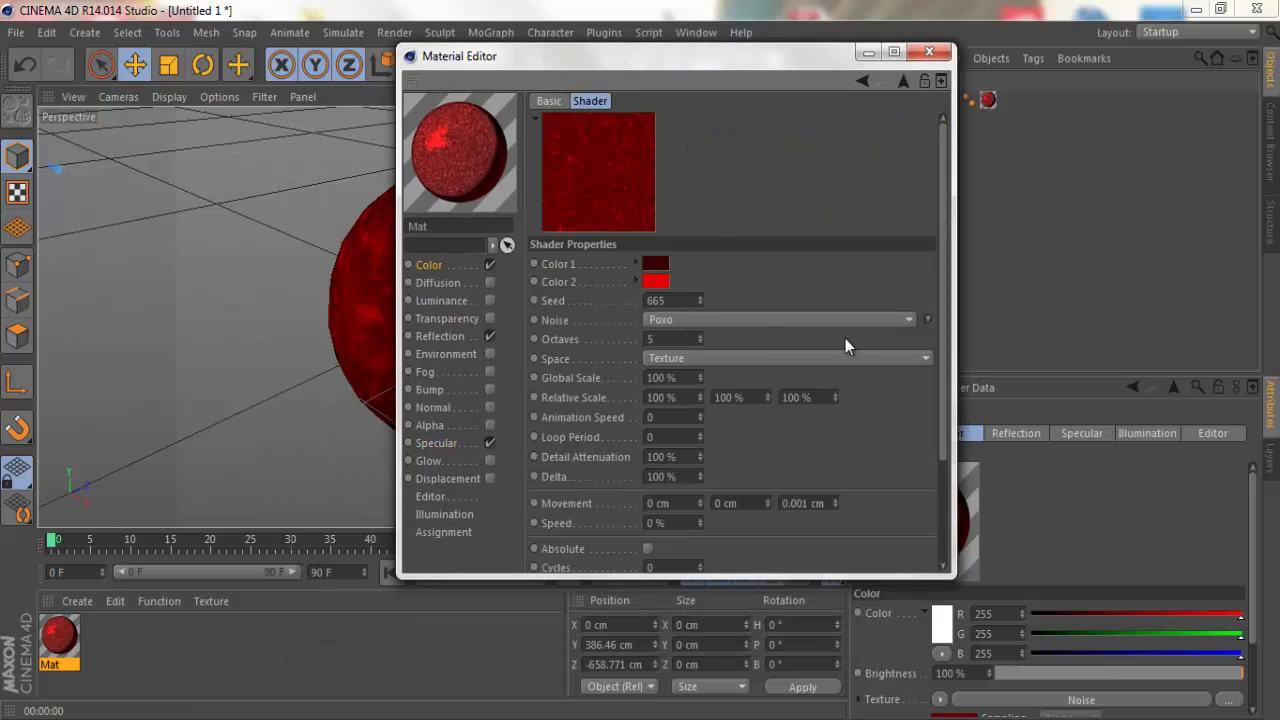
left_click(662, 377)
type("300")
key("Return")
mouse_move(942, 341)
left_mouse_down()
mouse_move(944, 365)
mouse_move(804, 539)
mouse_move(843, 509)
mouse_move(882, 509)
left_mouse_up()
left_click_drag(940, 398, 957, 271)
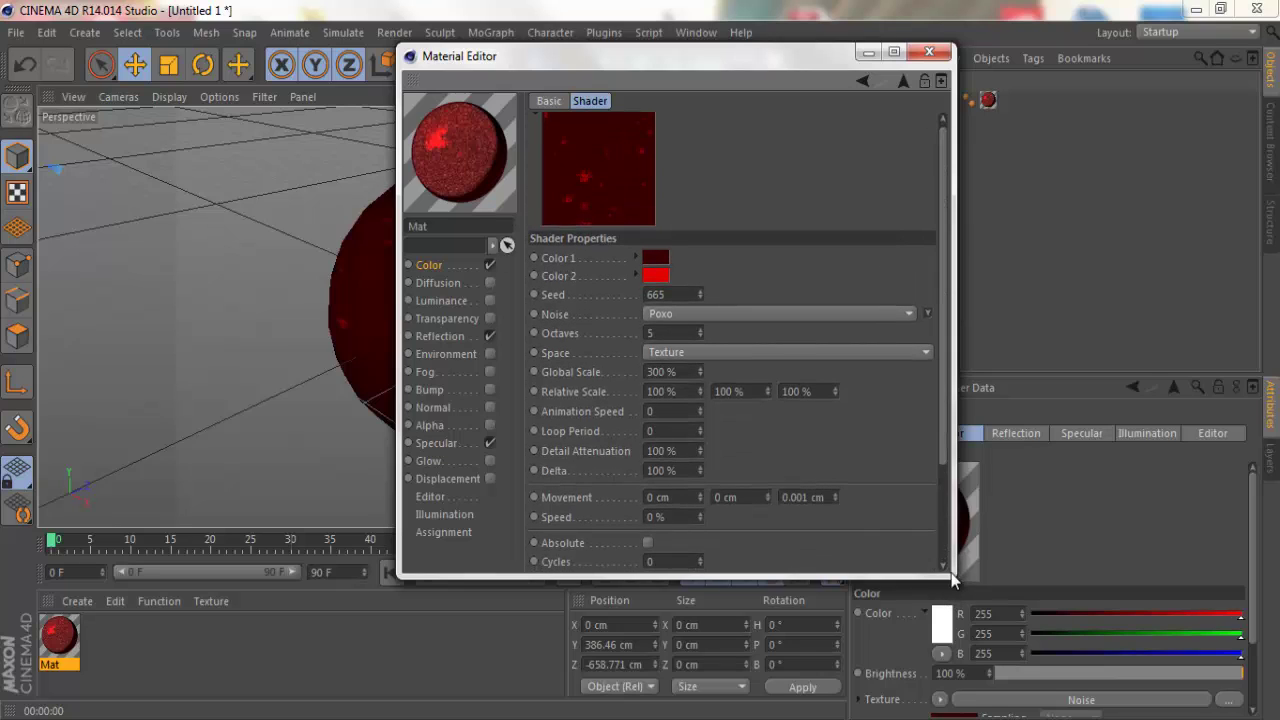
left_click_drag(952, 580, 948, 714)
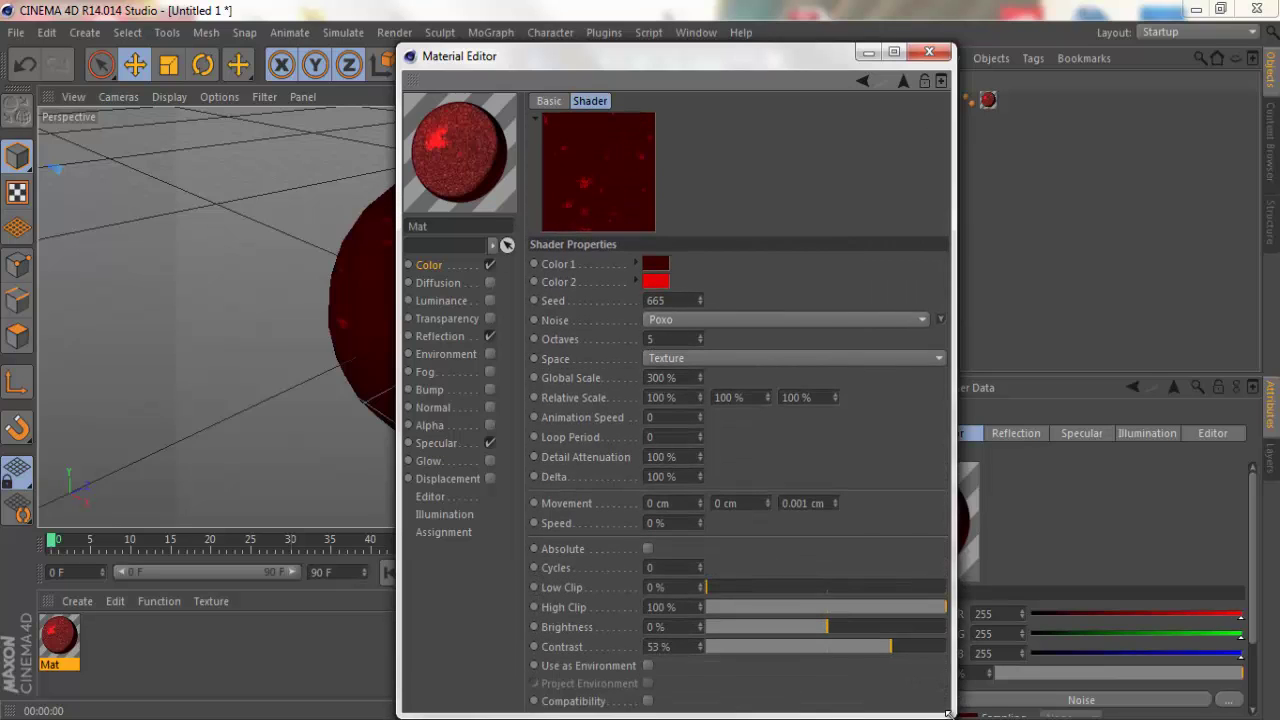
Step: Set the noise Global Scale to 50% and retune its contrast to 55% and brightness
double_click(682, 378)
type("50")
key("Return")
left_click_drag(909, 650, 913, 650)
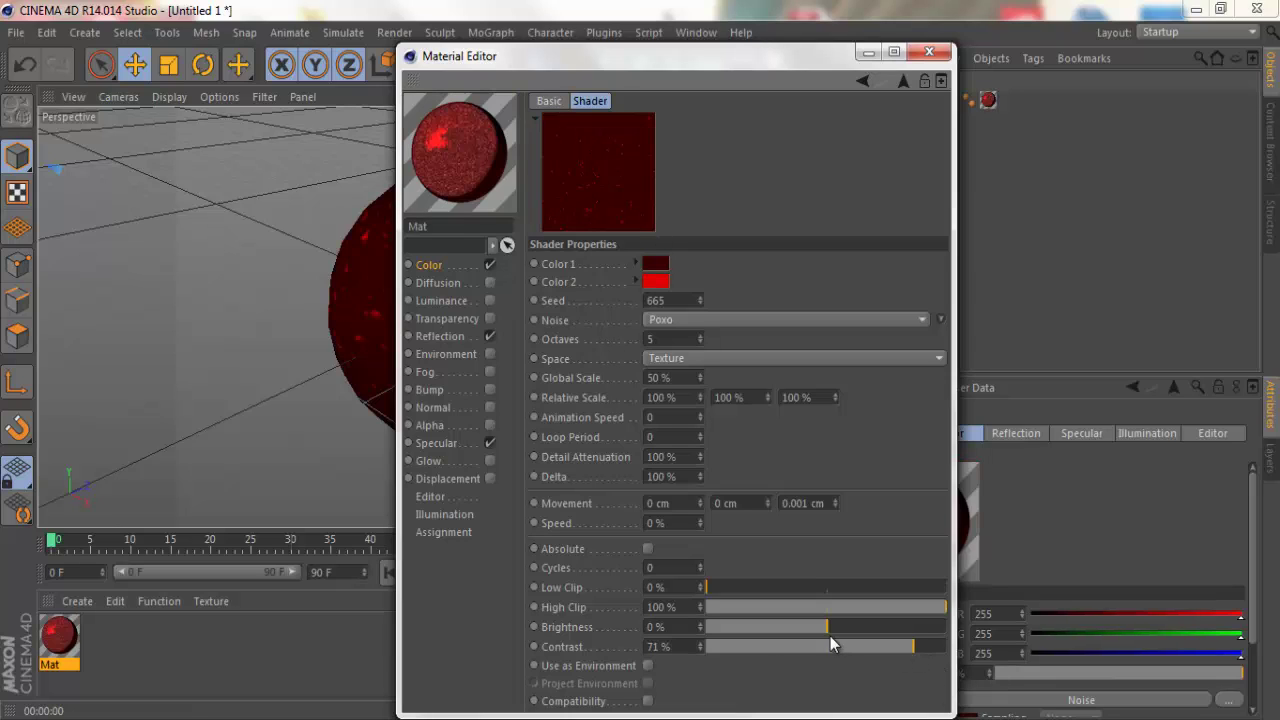
left_click(894, 646)
left_click_drag(849, 626, 828, 627)
Step: Copy the Reflection channel's noise texture
left_click(436, 266)
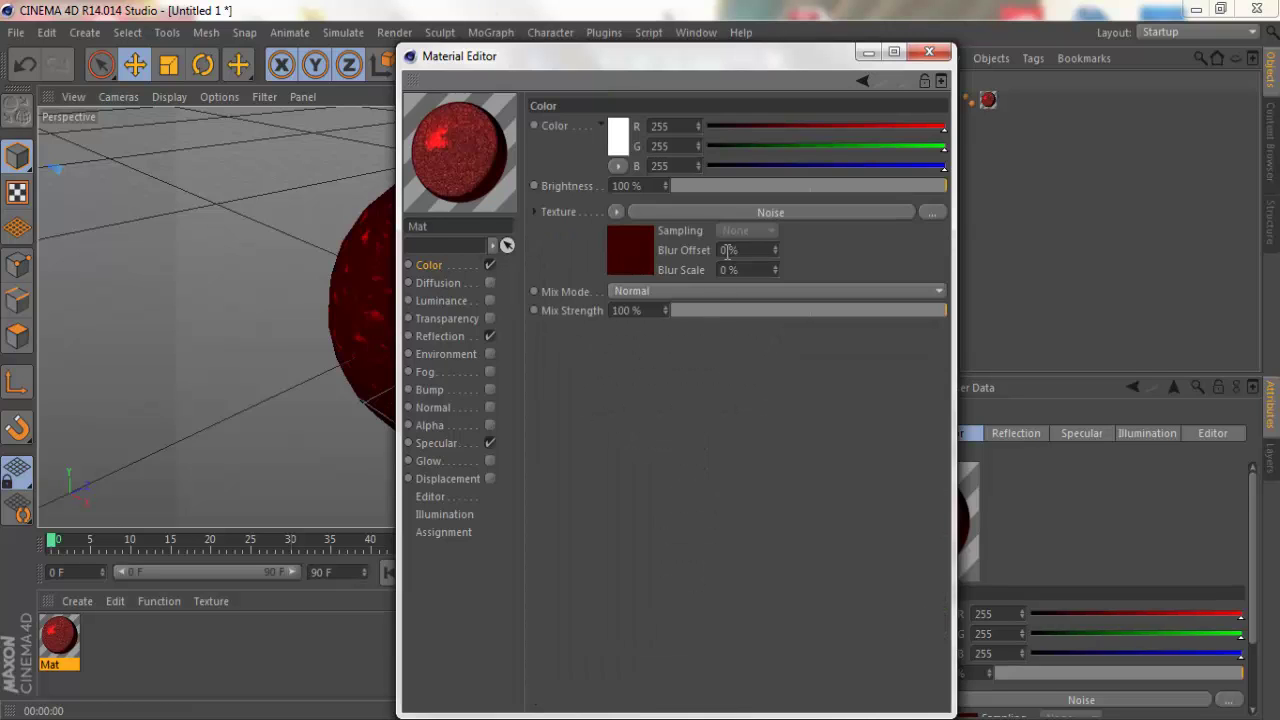
left_click(616, 212)
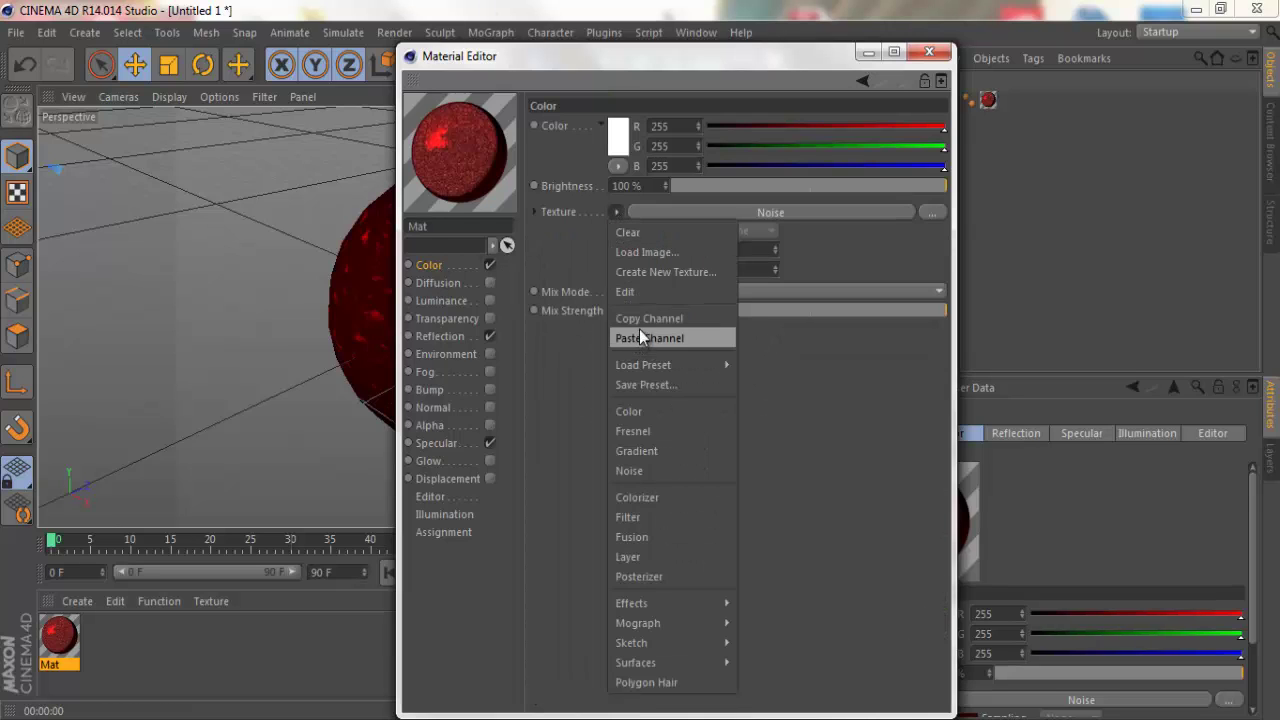
left_click(553, 345)
left_click(437, 336)
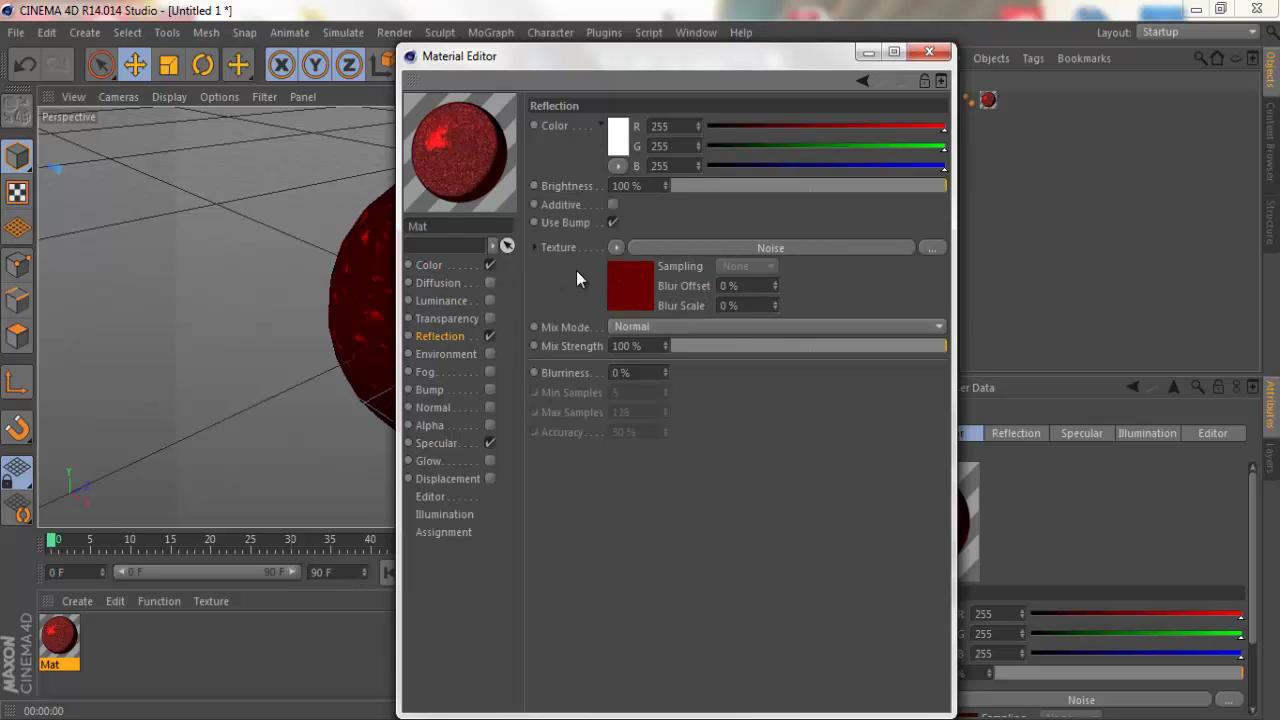
left_click(617, 249)
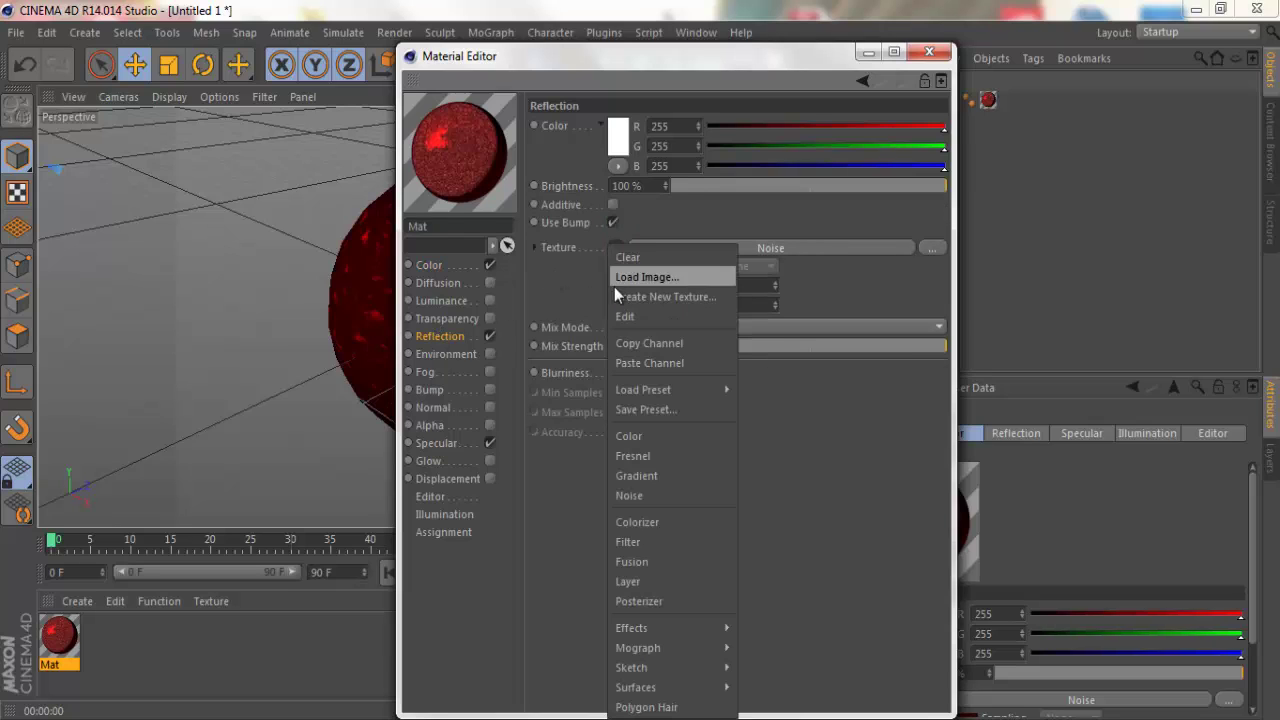
left_click(680, 343)
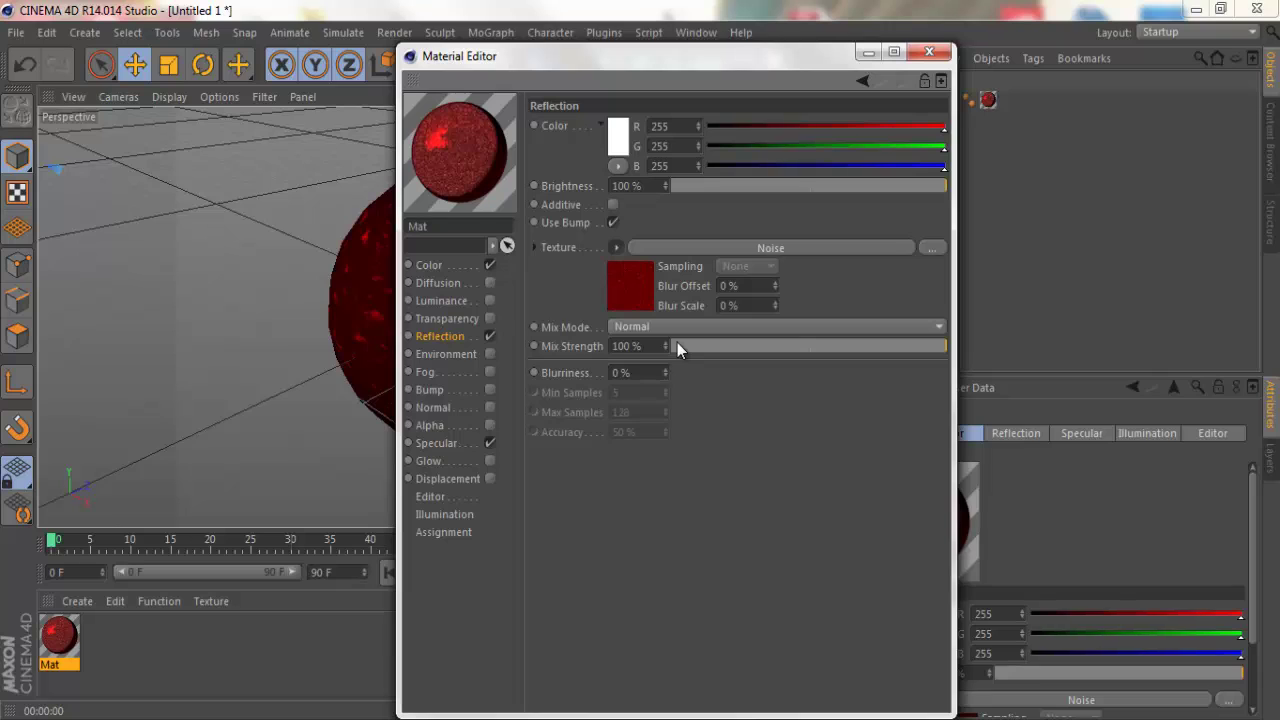
Step: Paste the copied noise into the Specular channel's texture
left_click(472, 445)
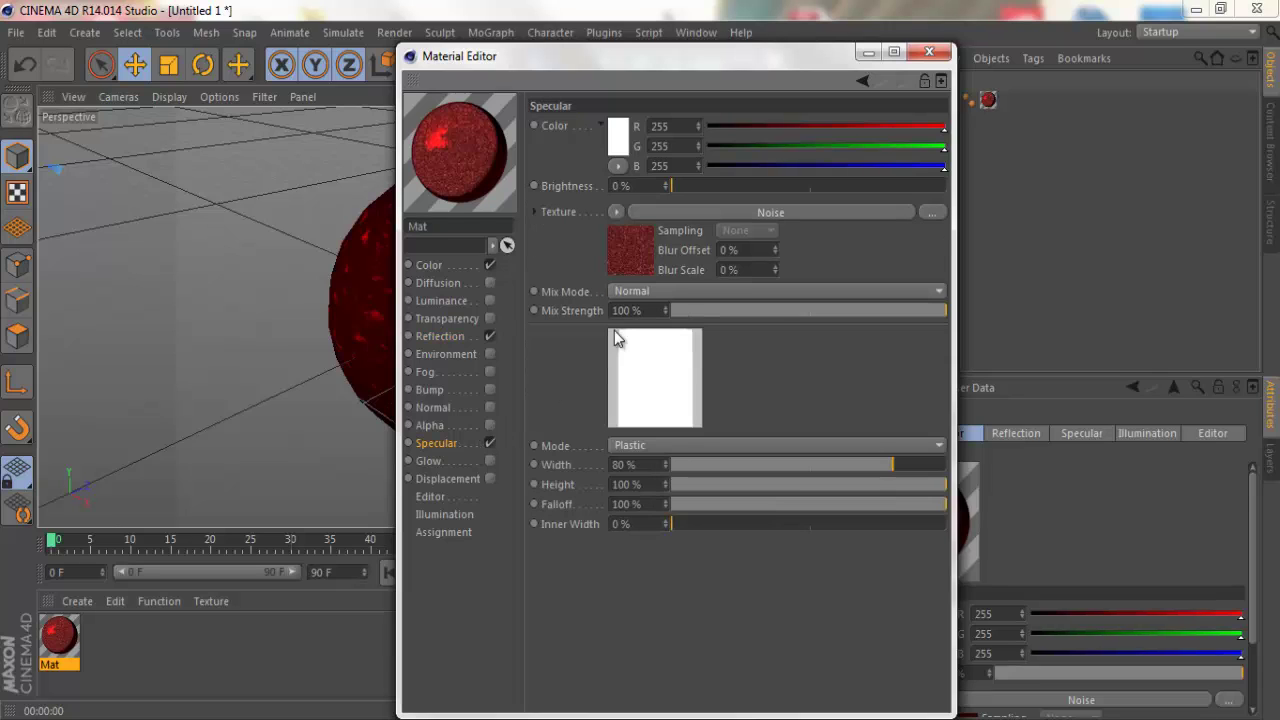
left_click(617, 213)
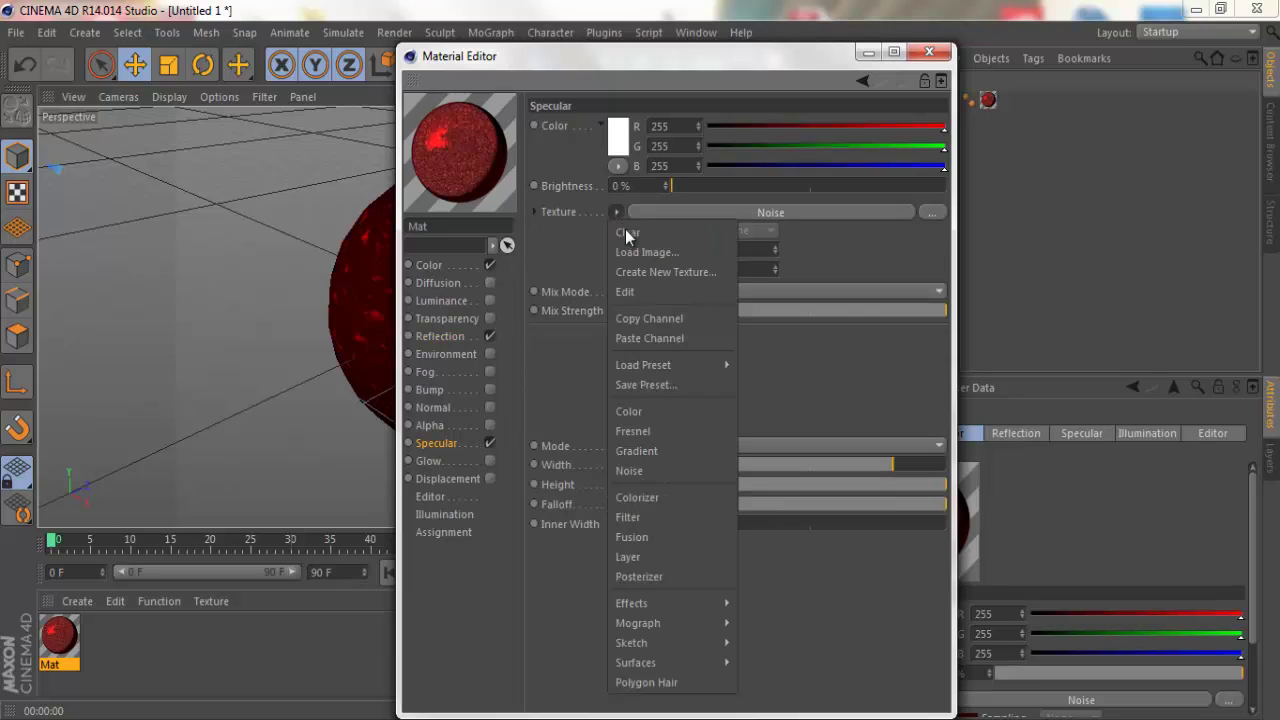
left_click(648, 340)
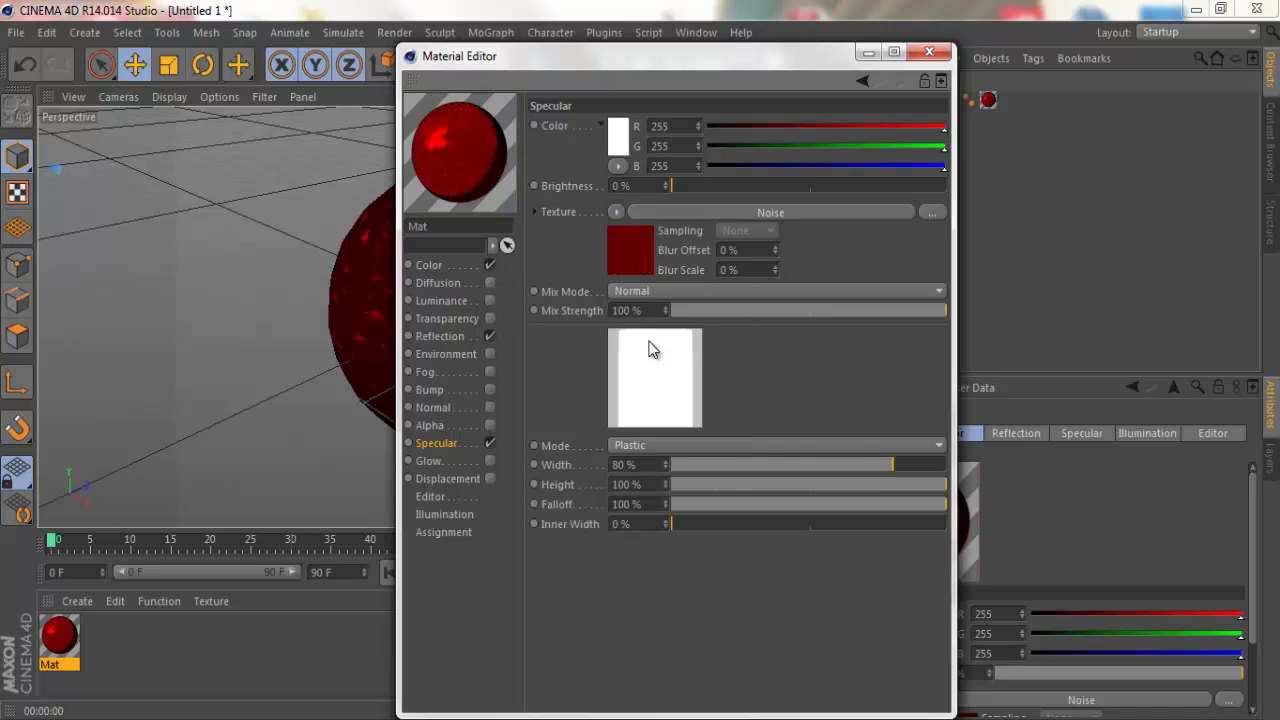
left_click(489, 264)
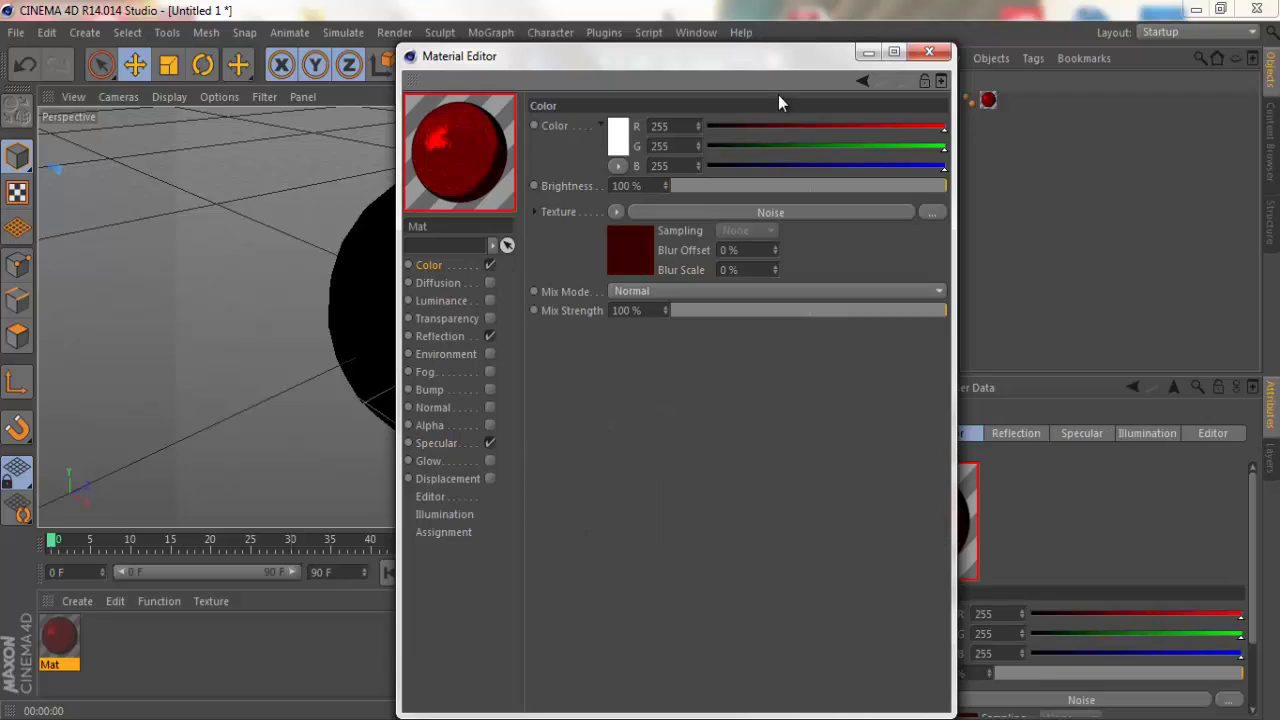
Step: Recolour the Reflection noise to black and light pink (R 255, G 166, B 166)
left_click(444, 334)
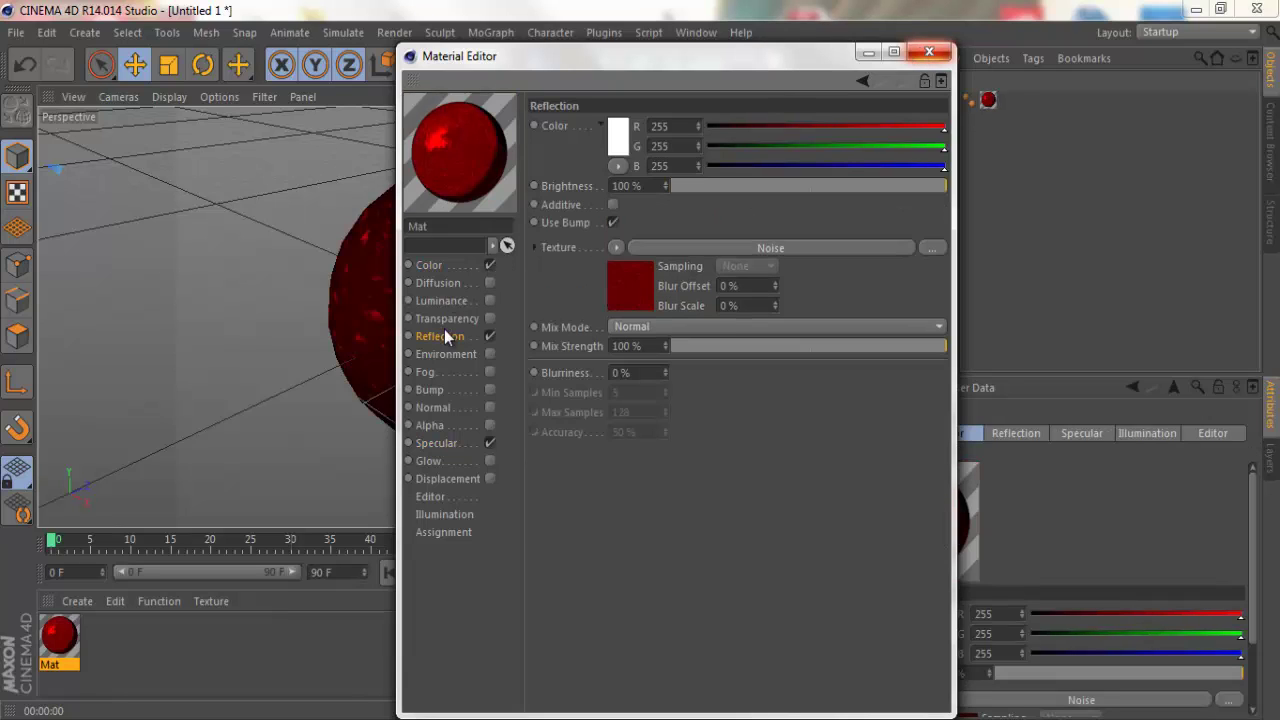
left_click(686, 248)
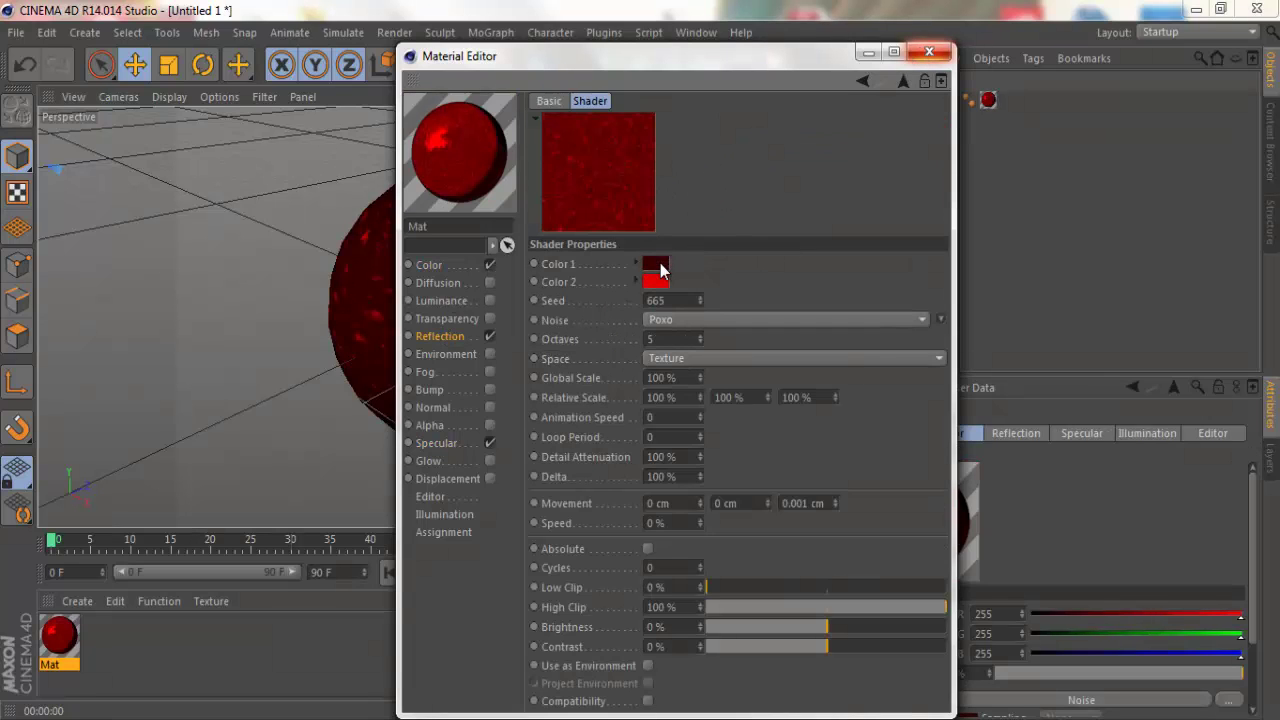
left_click(658, 264)
left_click_drag(658, 264, 655, 305)
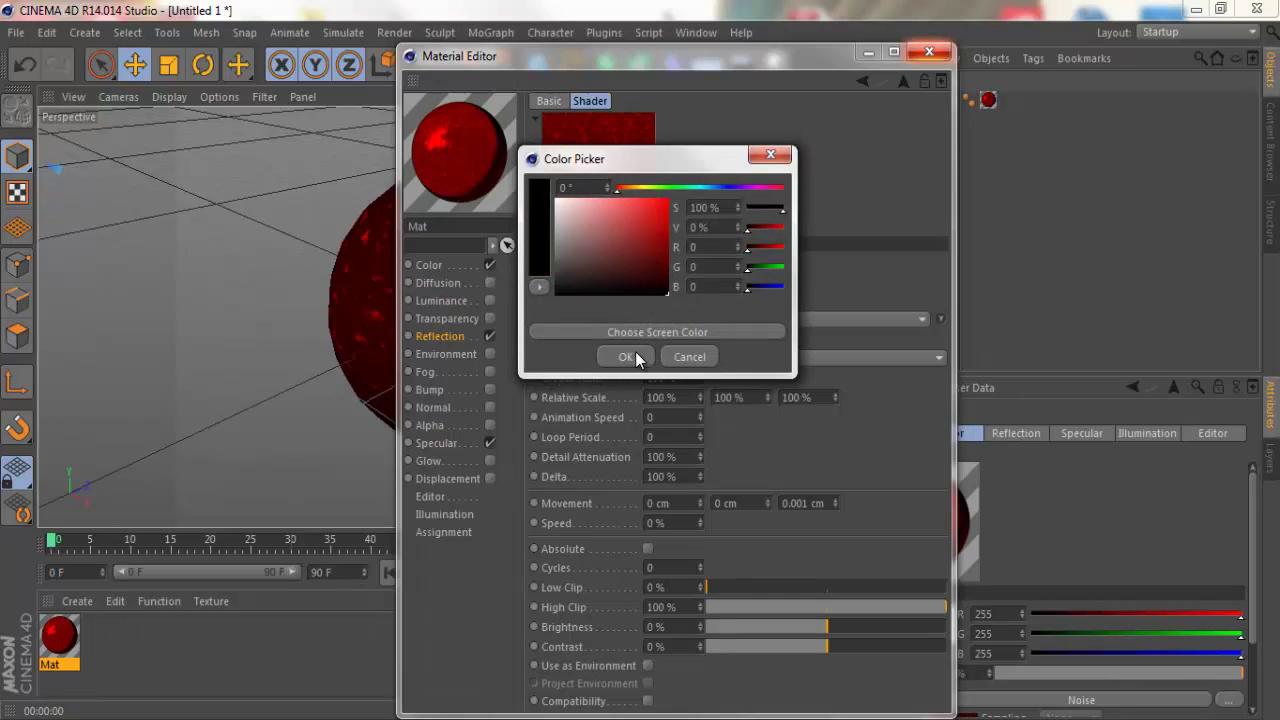
left_click(637, 351)
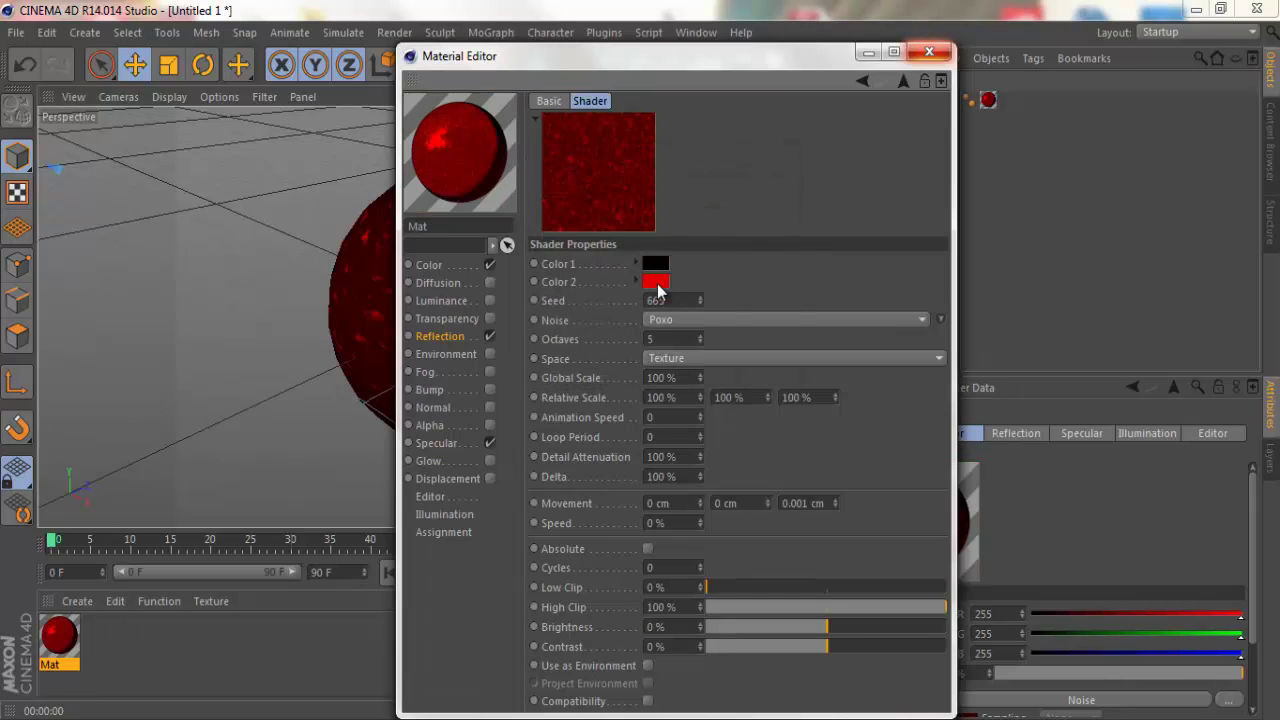
left_click(656, 283)
mouse_move(643, 257)
left_mouse_down()
mouse_move(556, 218)
mouse_move(594, 220)
left_mouse_up()
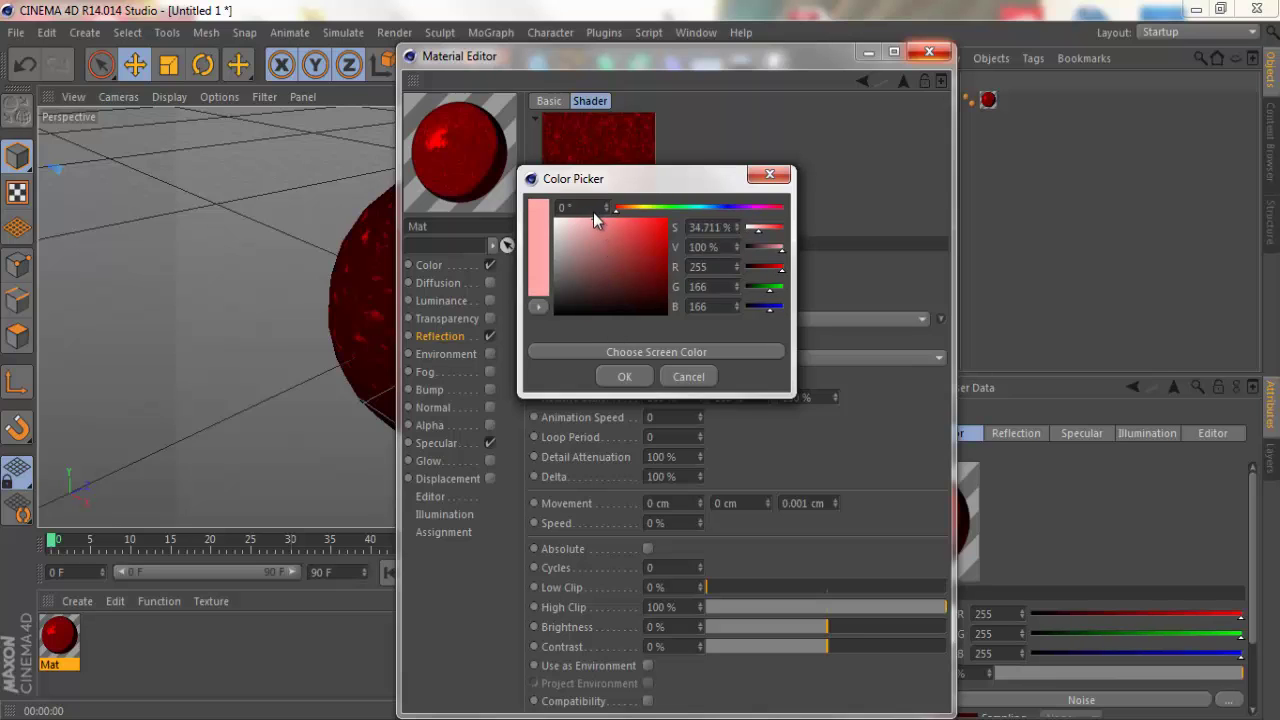
left_click(617, 366)
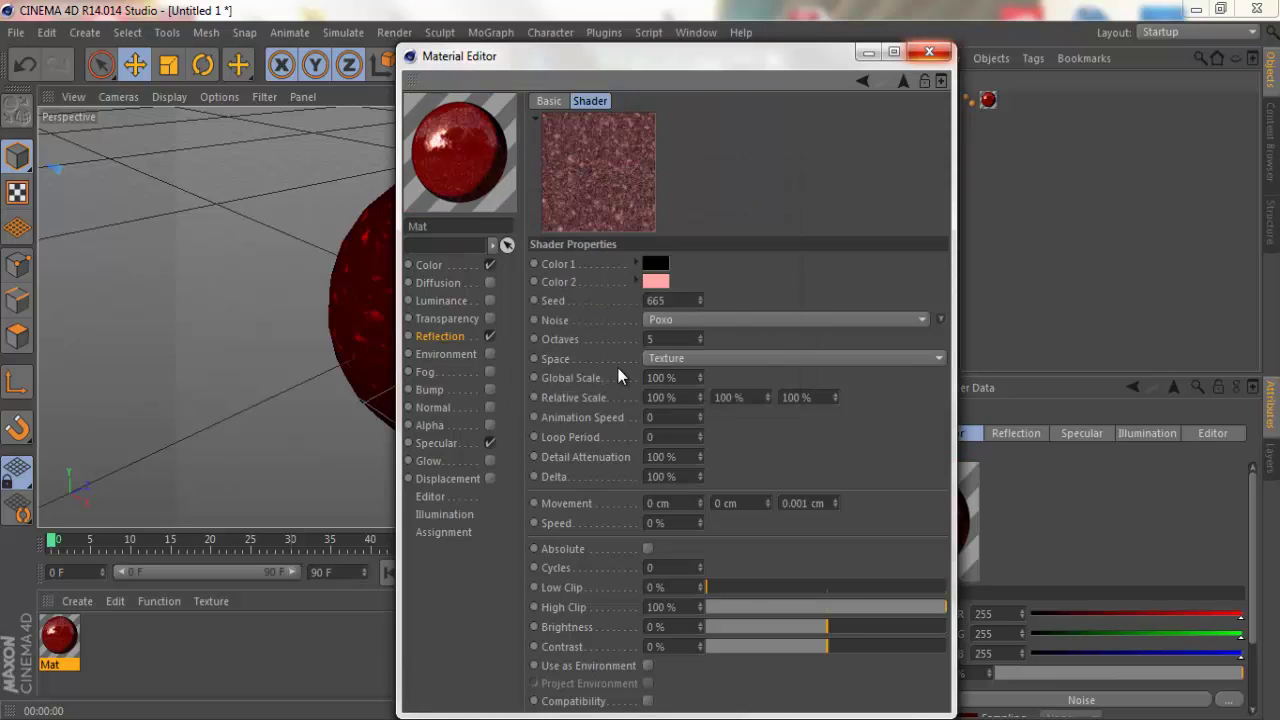
left_click(454, 264)
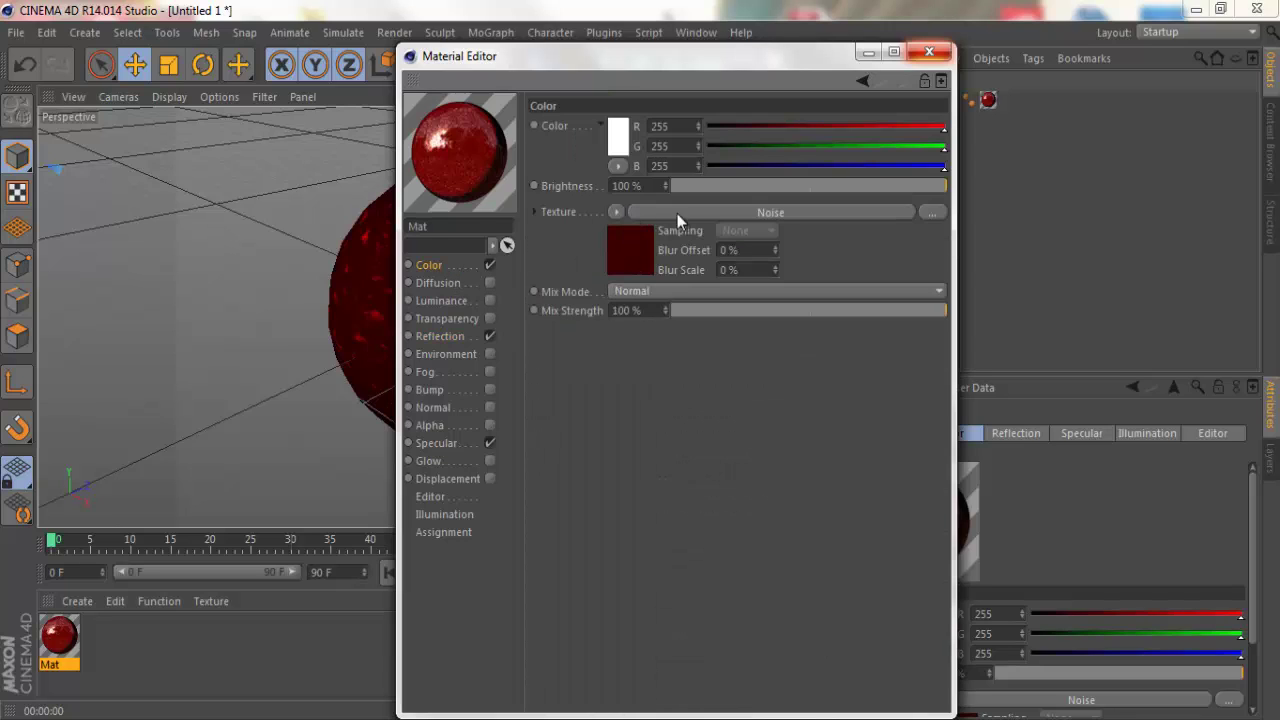
Step: Paste the copied noise into Reflection, restoring dark and bright red, and copy the Color noise
left_click(452, 338)
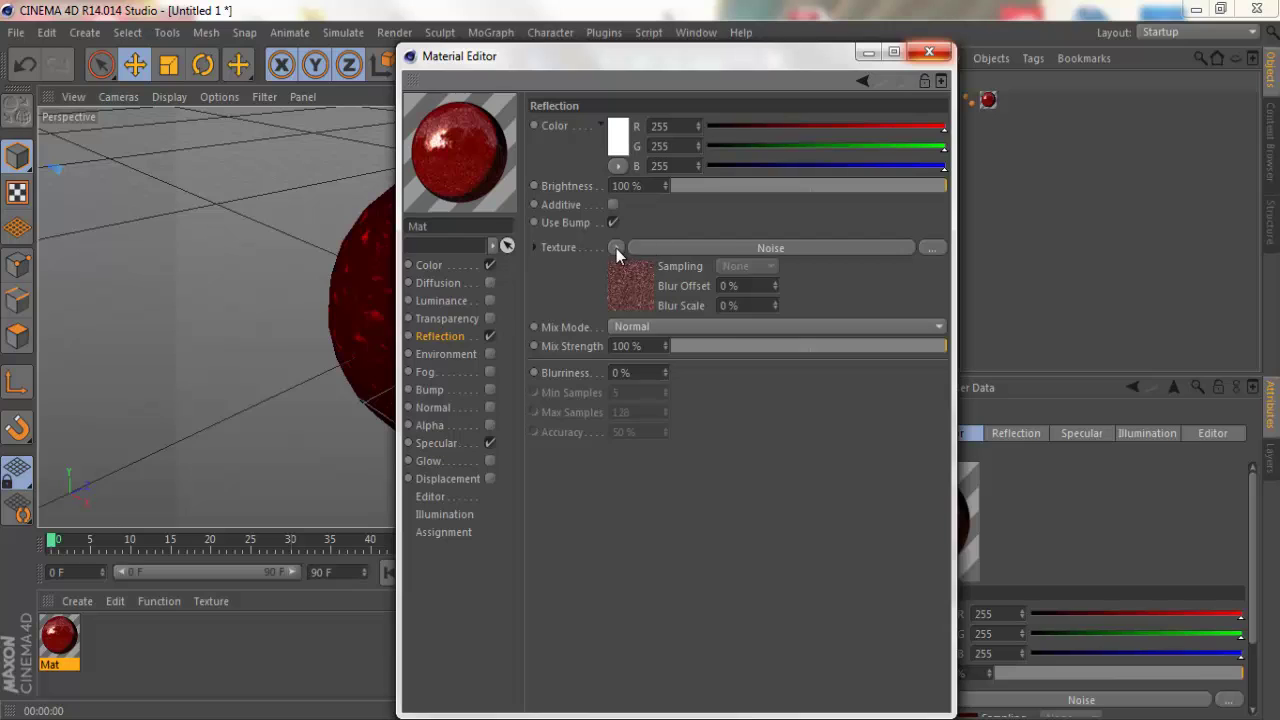
left_click(616, 248)
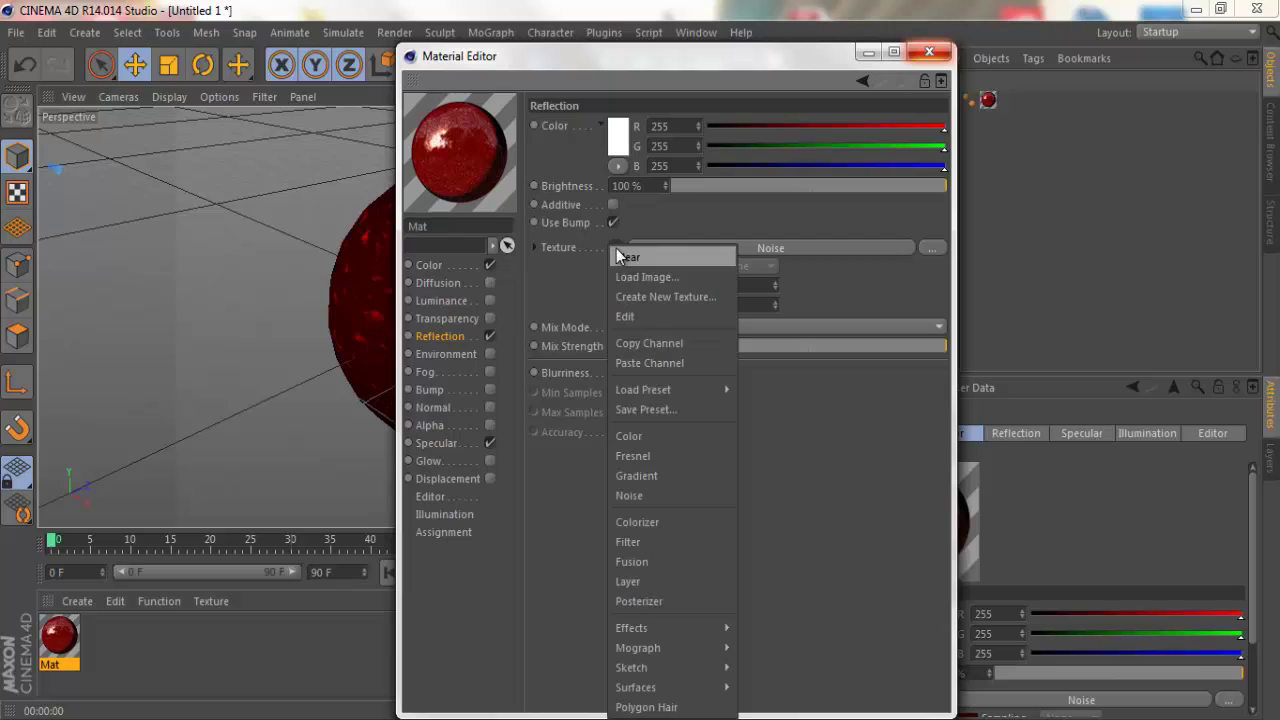
left_click(649, 360)
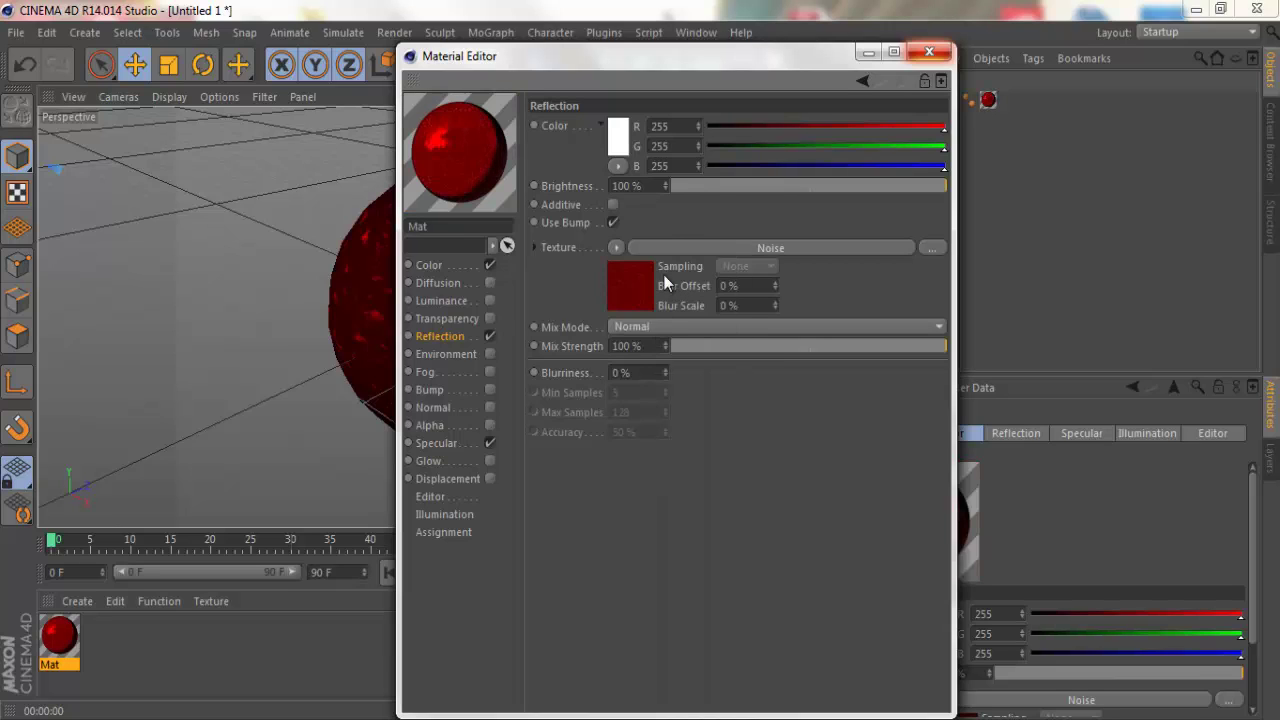
left_click(675, 248)
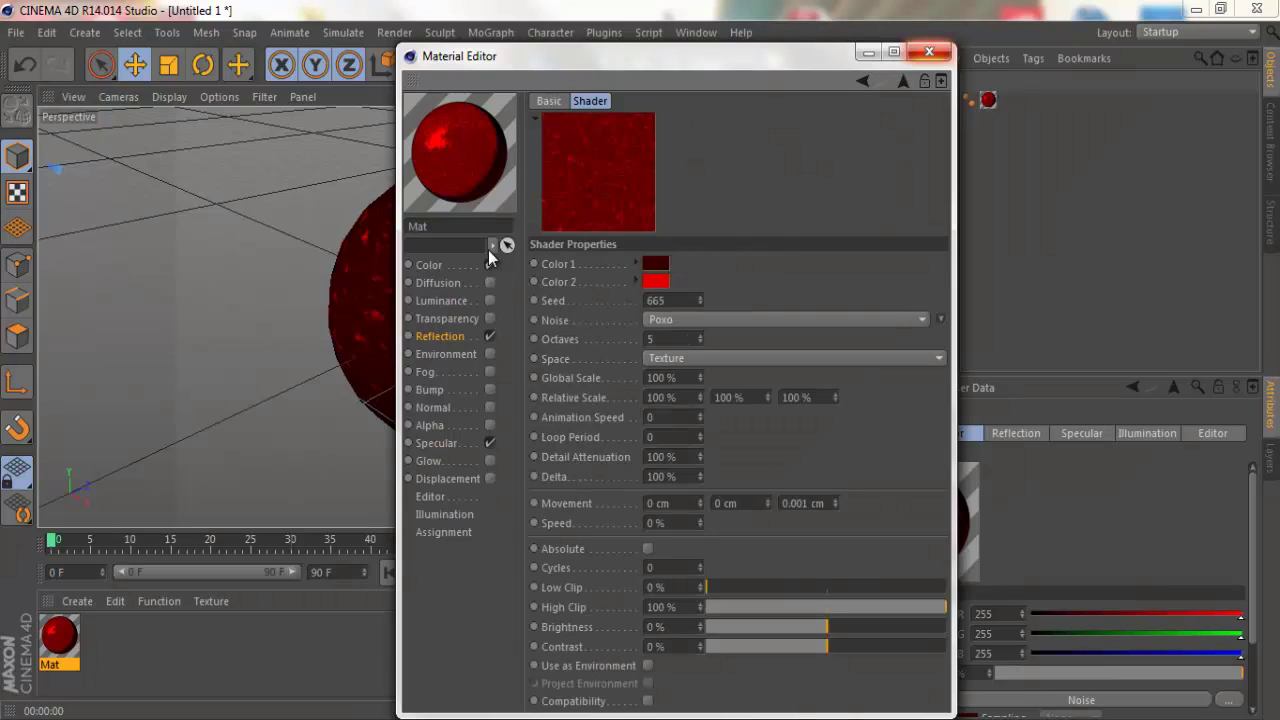
left_click(454, 265)
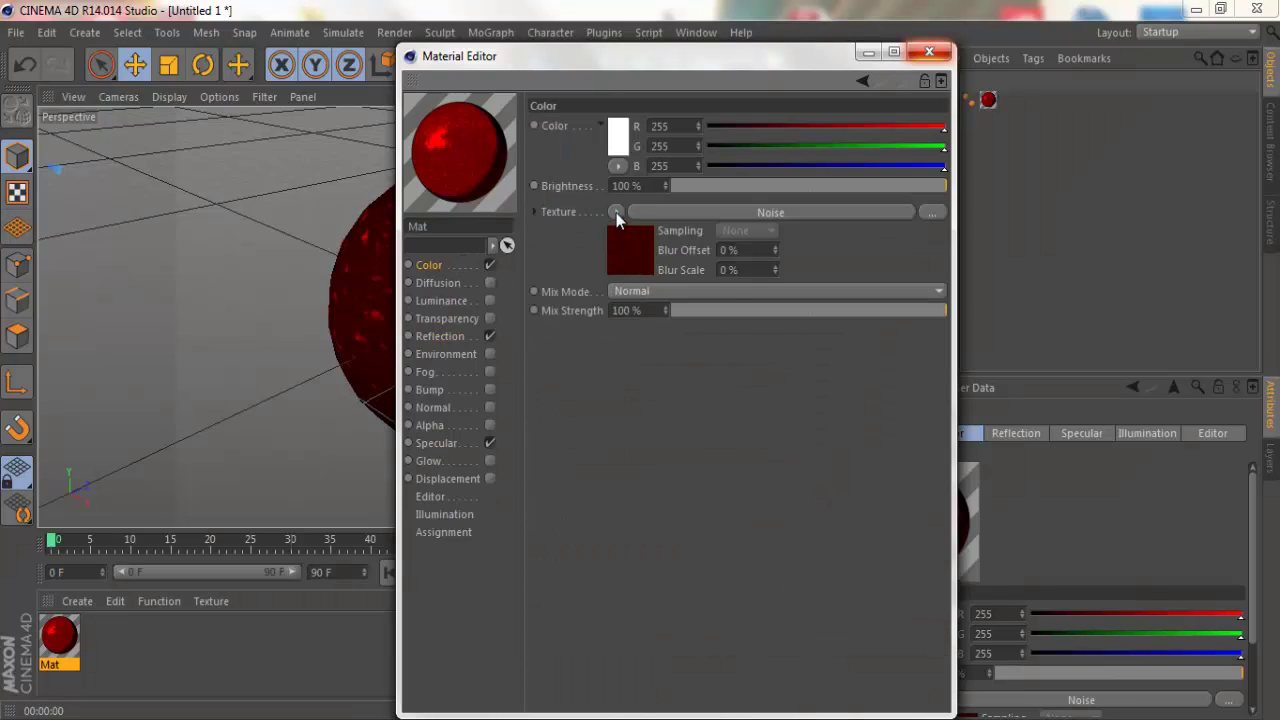
left_click(616, 213)
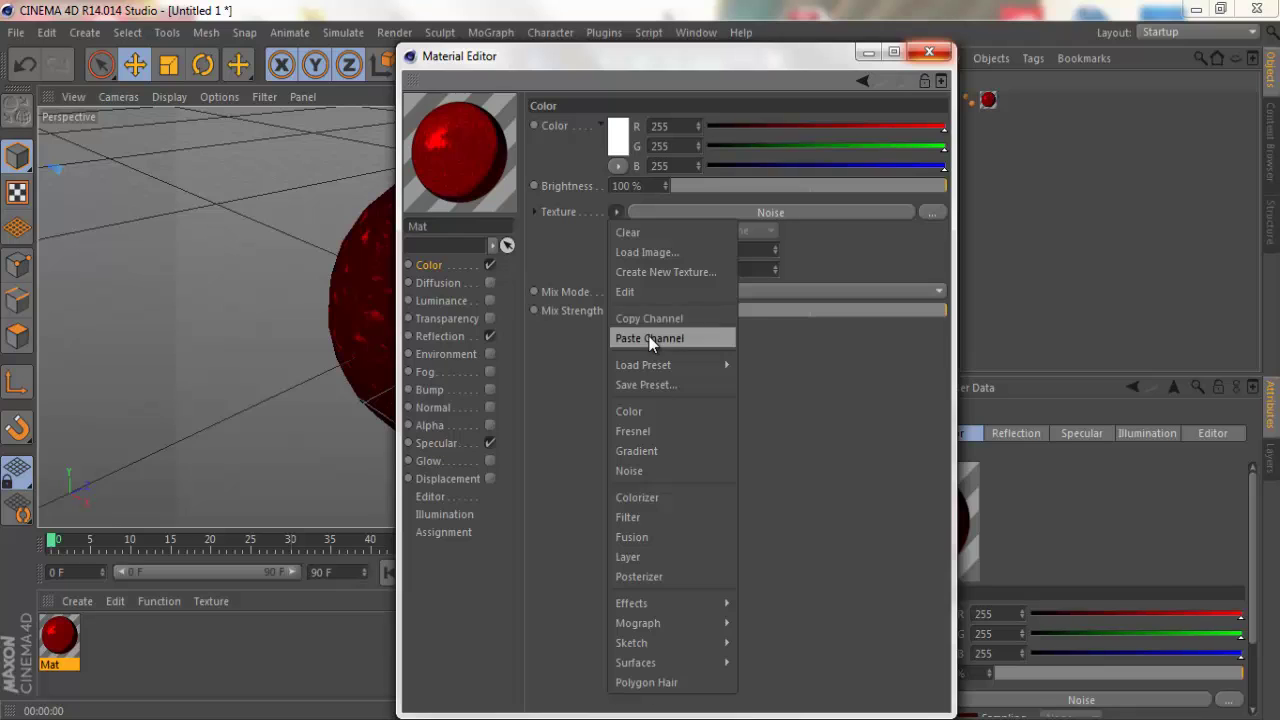
left_click(652, 321)
Step: Paste the Color noise into Reflection and recolour it black and pink (R 255, G 109, B 109)
left_click(432, 338)
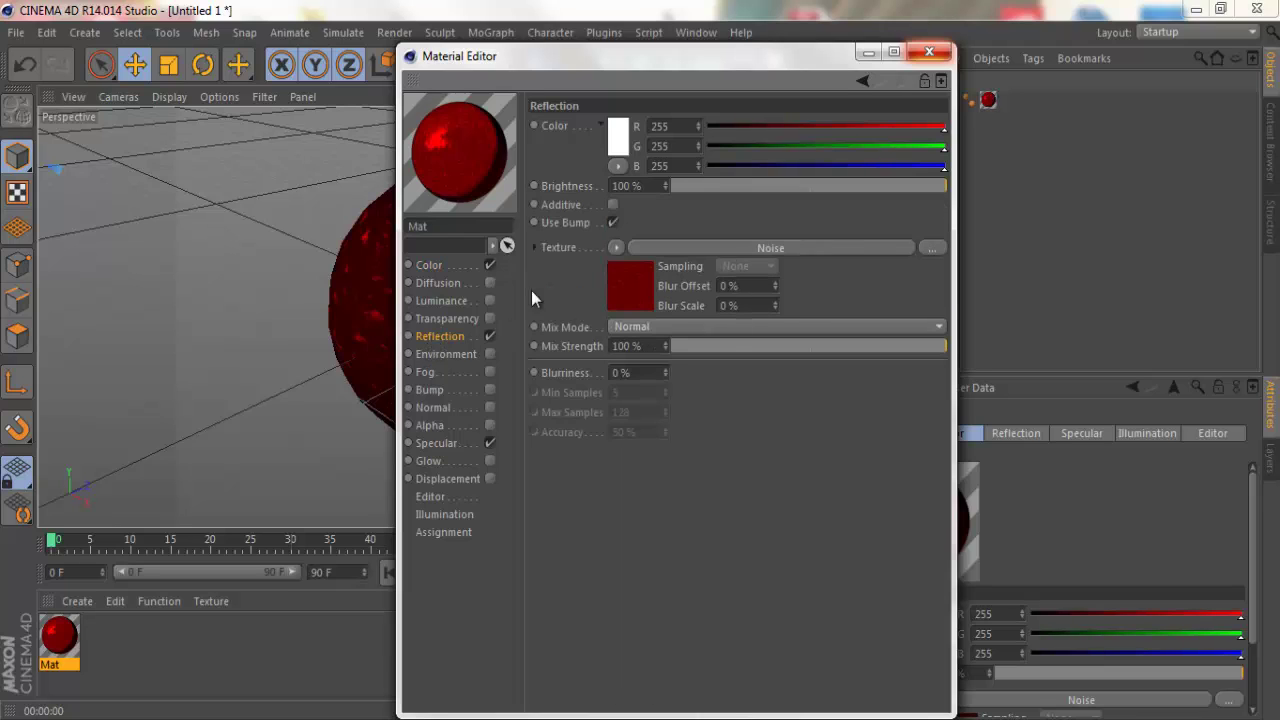
left_click(610, 247)
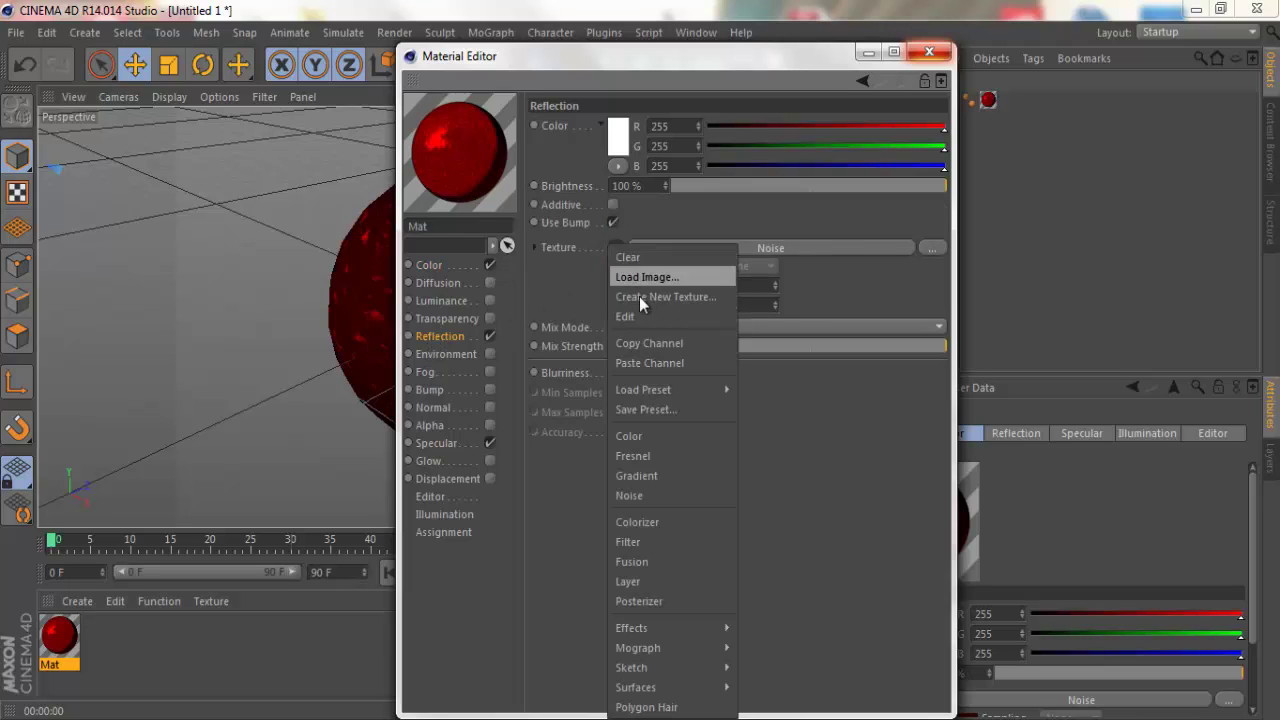
left_click(649, 362)
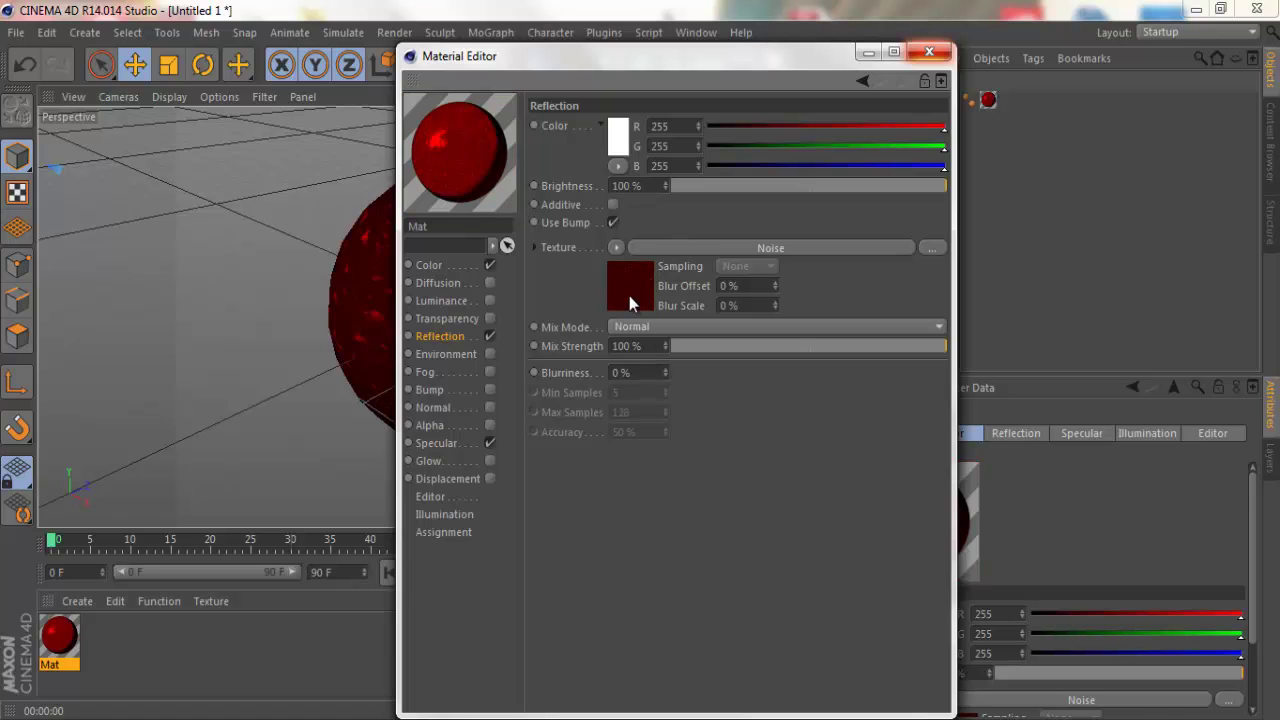
left_click(661, 249)
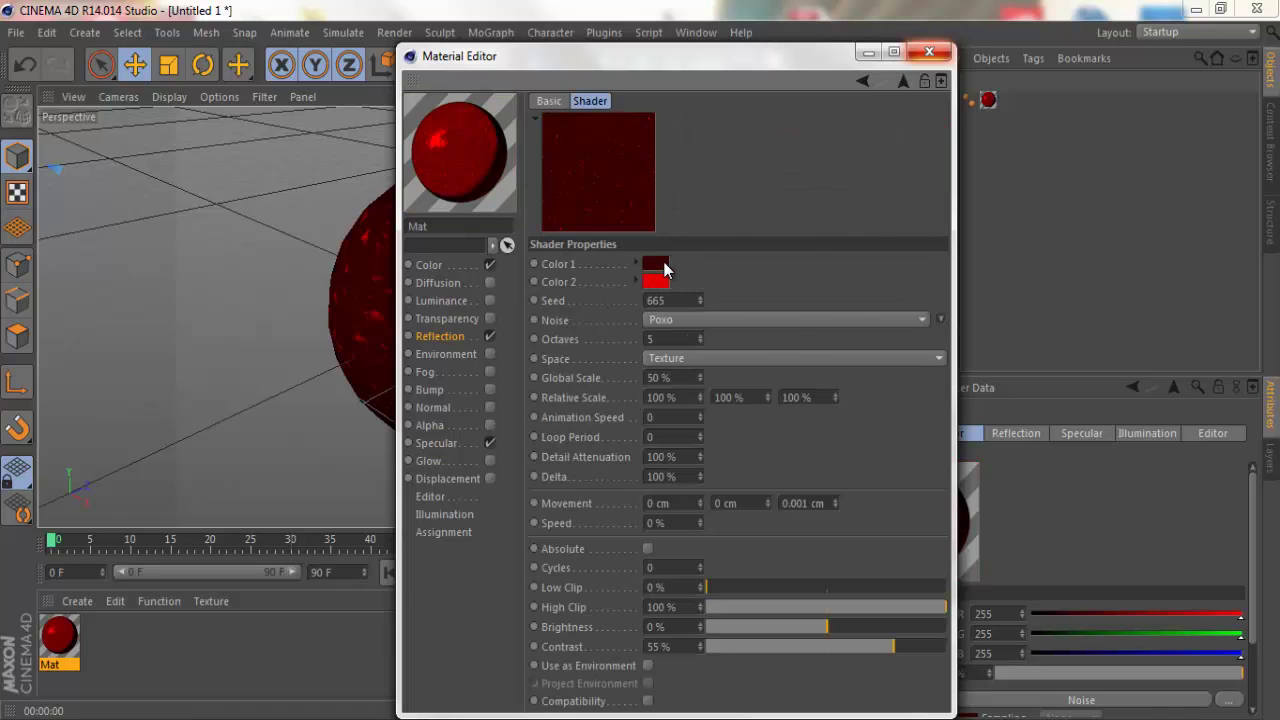
left_click(665, 270)
left_click(677, 280)
left_click(652, 352)
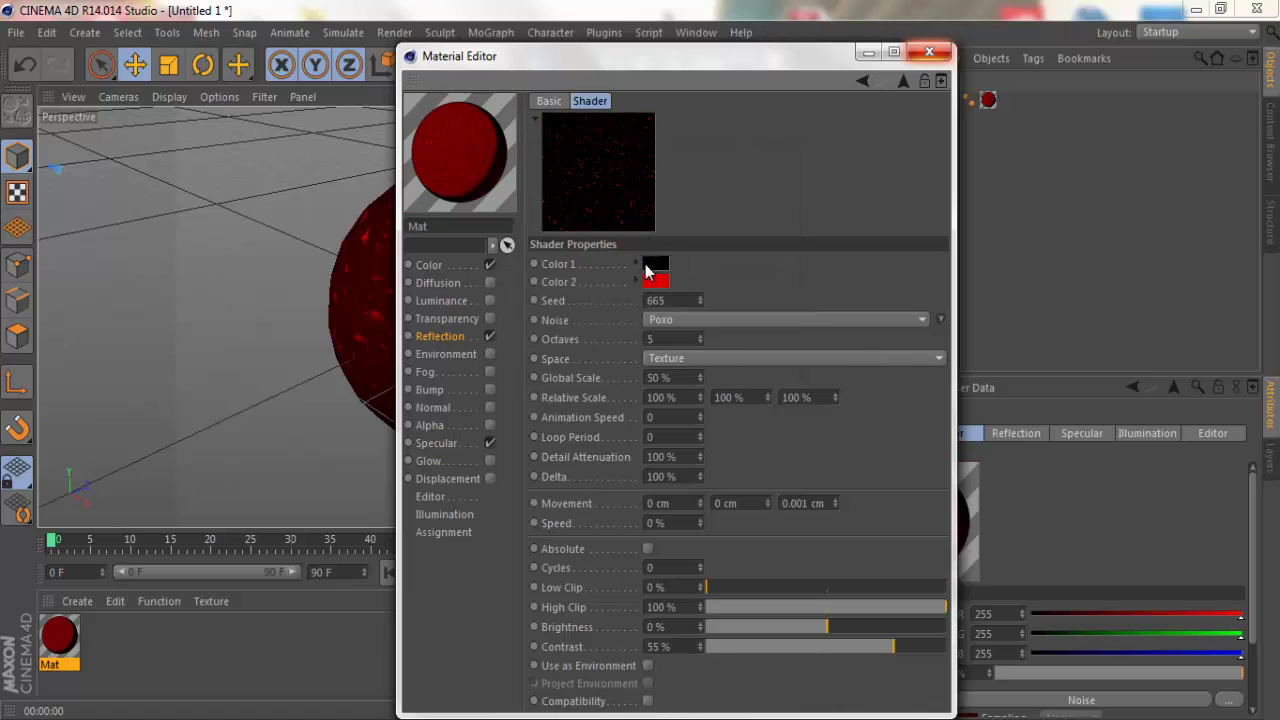
left_click(652, 283)
left_click_drag(638, 223, 612, 211)
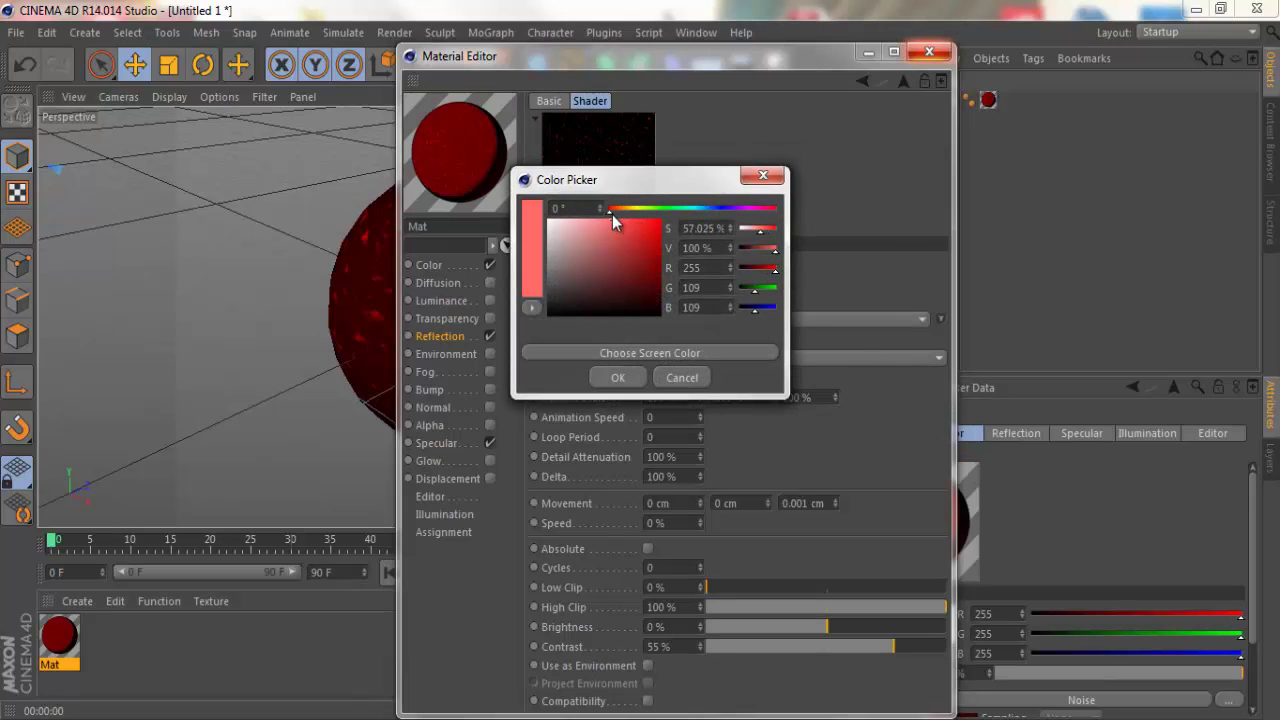
left_click(618, 376)
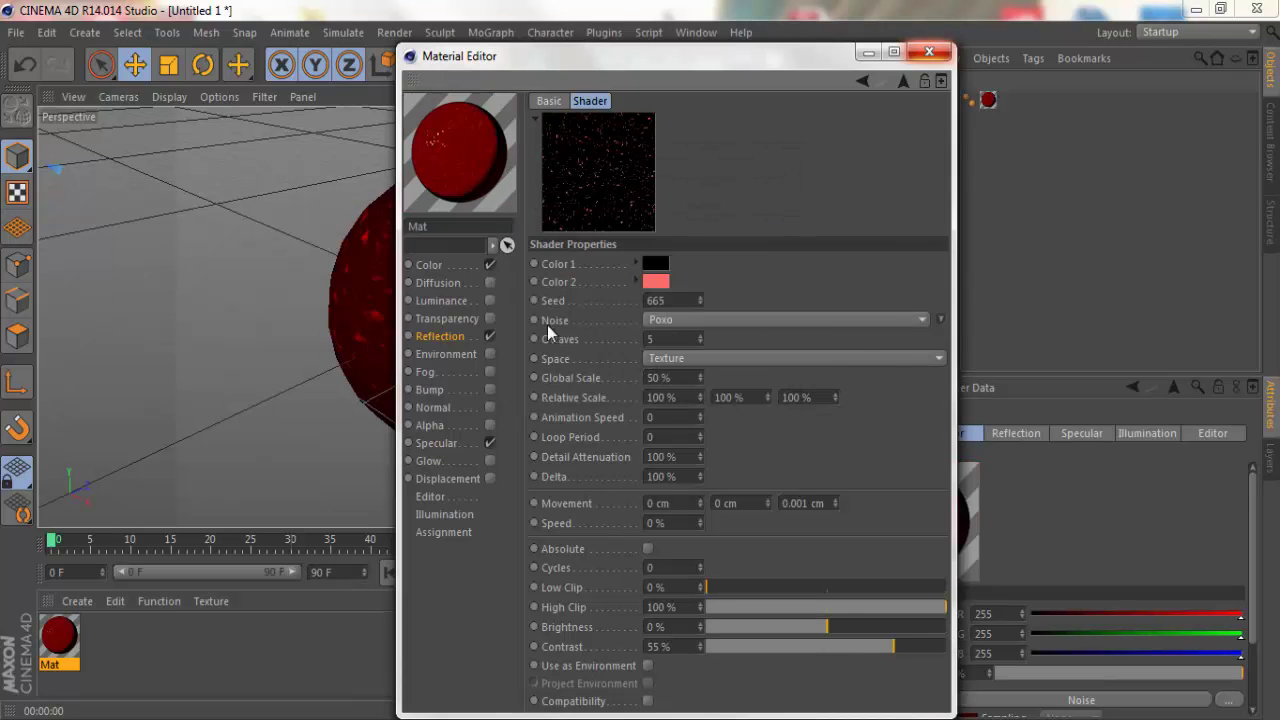
Step: Paste the noise into Specular and recolour it black and pale pink (R 255, G 113, B 113)
left_click(445, 445)
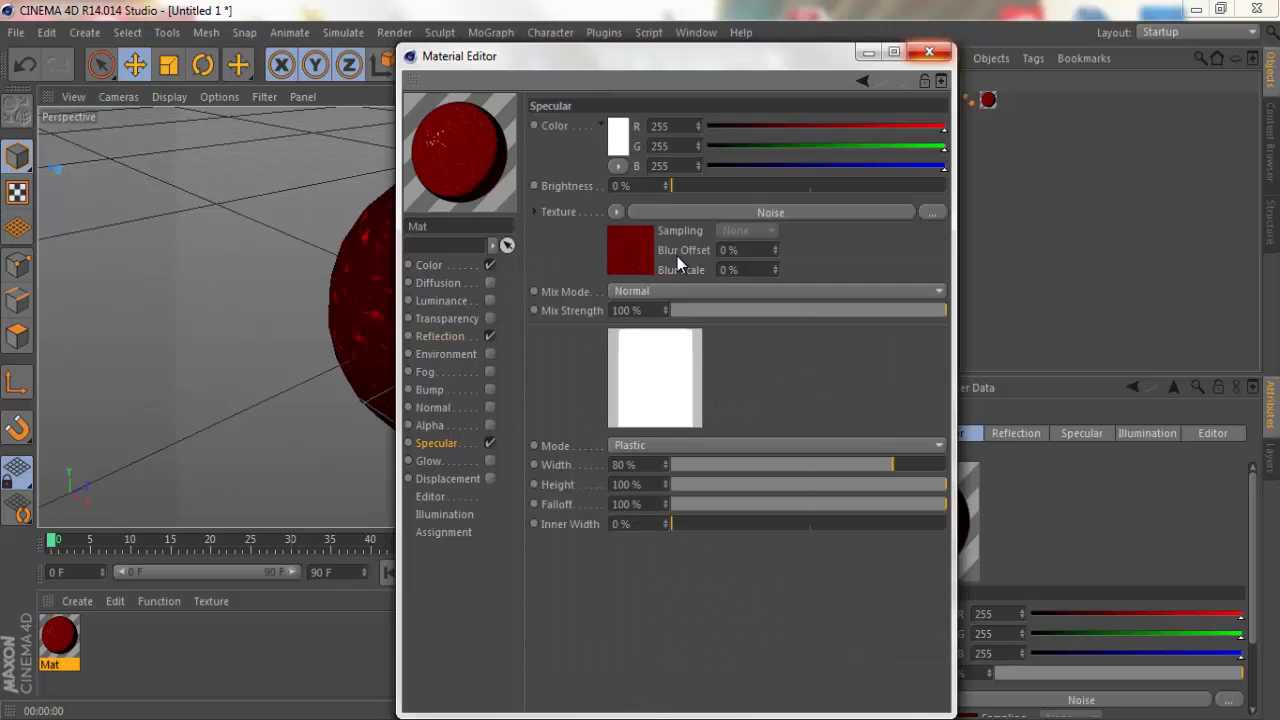
left_click(615, 213)
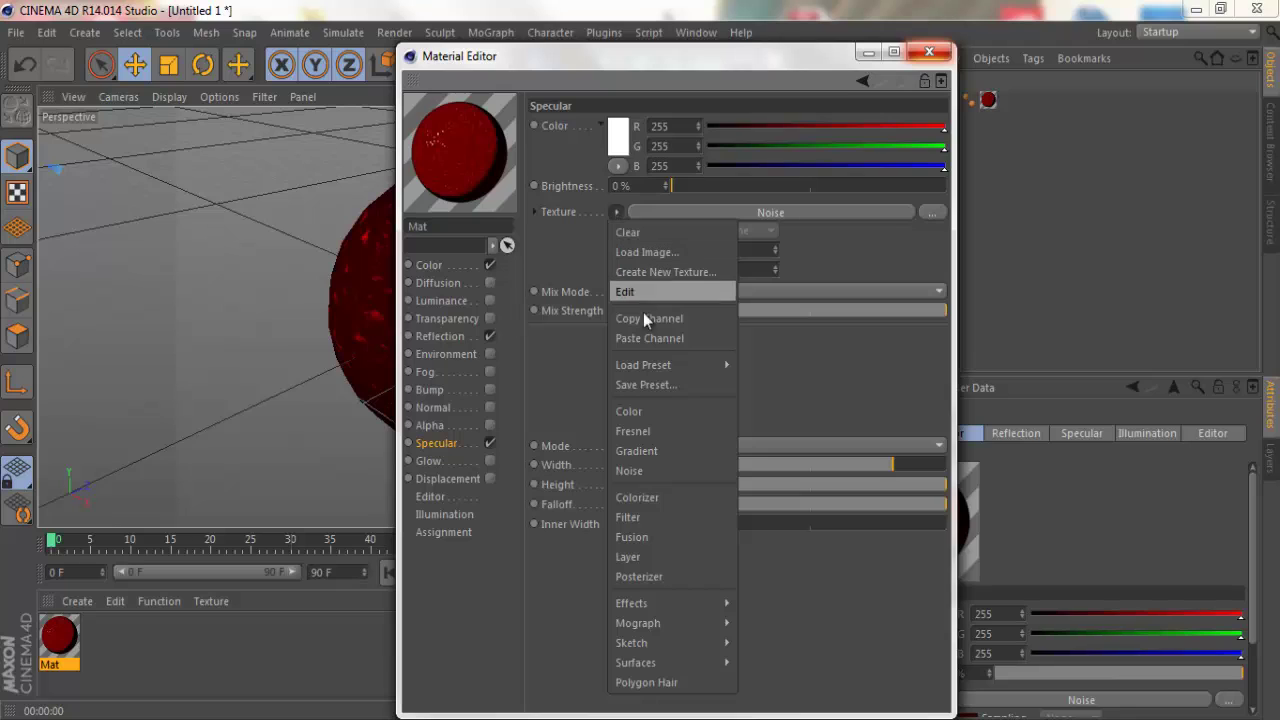
left_click(673, 339)
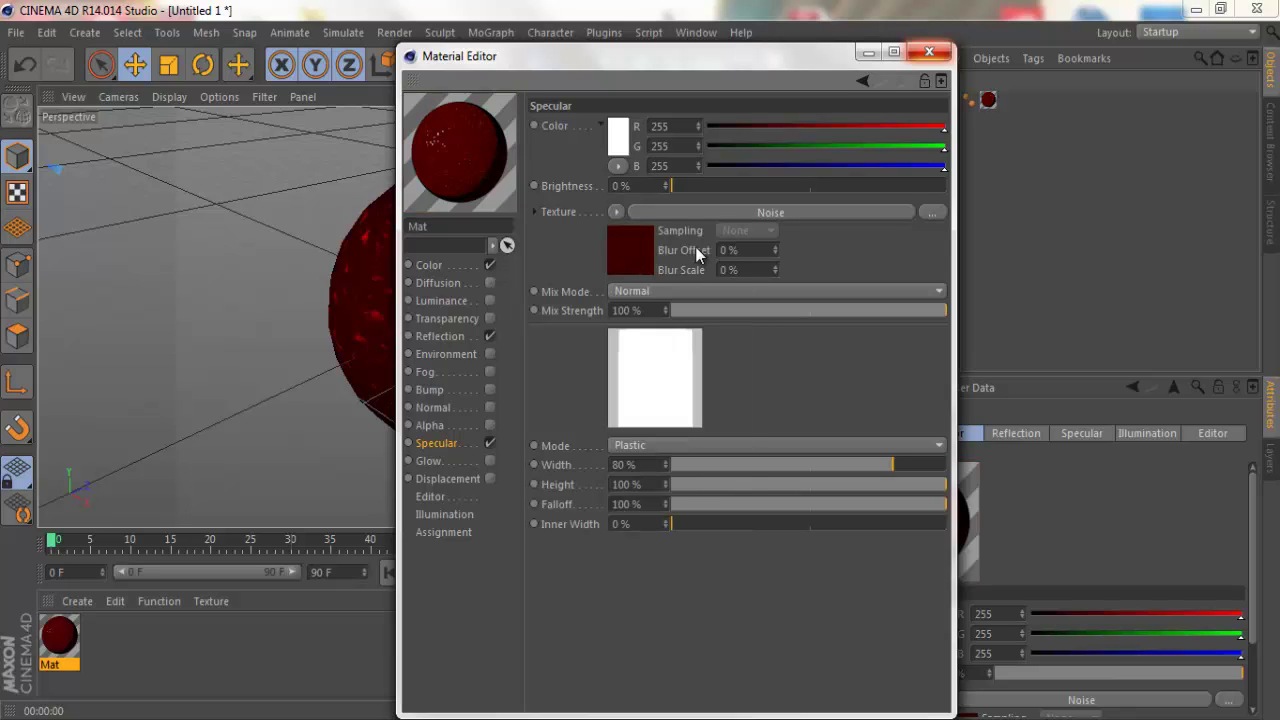
left_click(711, 211)
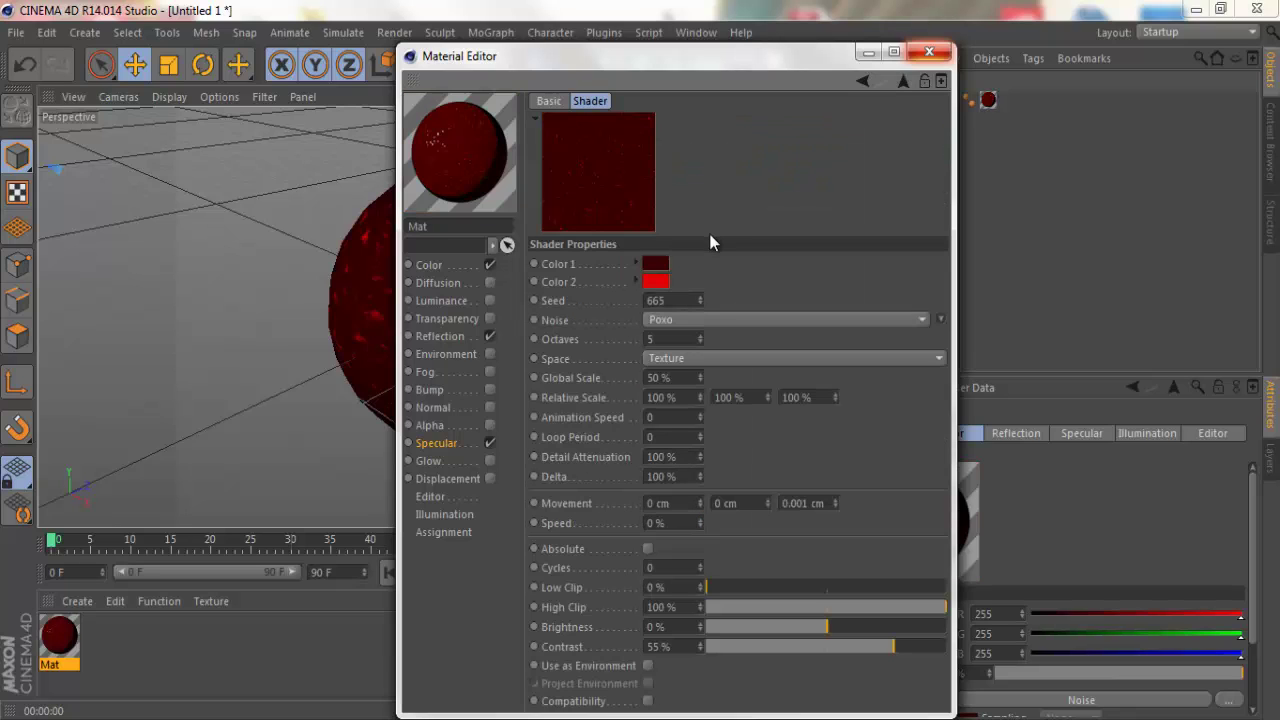
left_click(657, 270)
left_click_drag(657, 271, 657, 350)
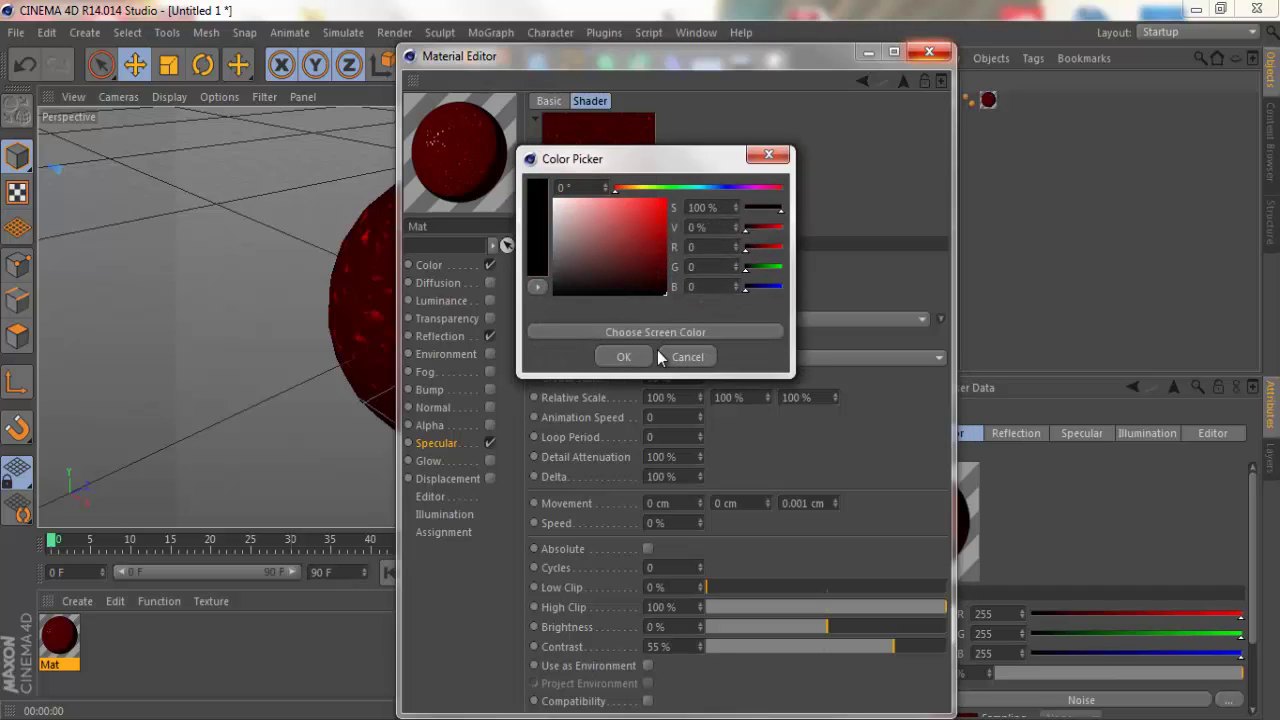
left_click(617, 354)
left_click(656, 281)
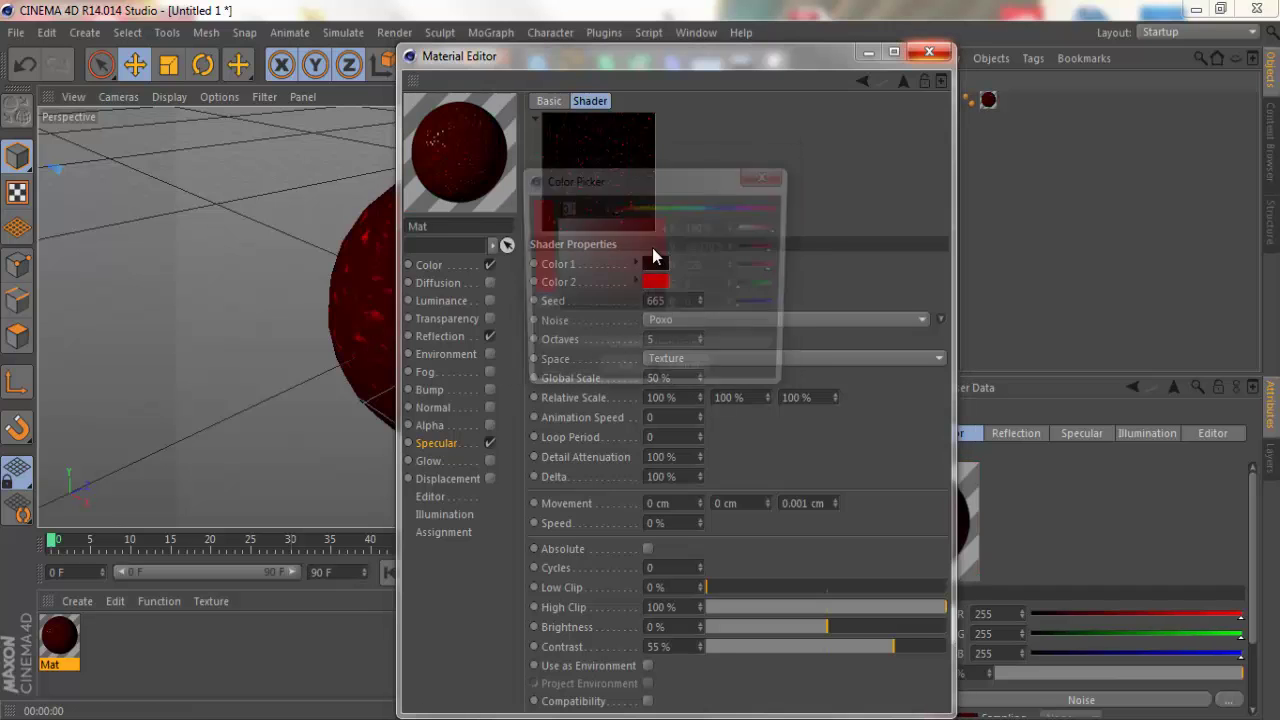
left_click(643, 225)
left_click_drag(632, 212, 615, 207)
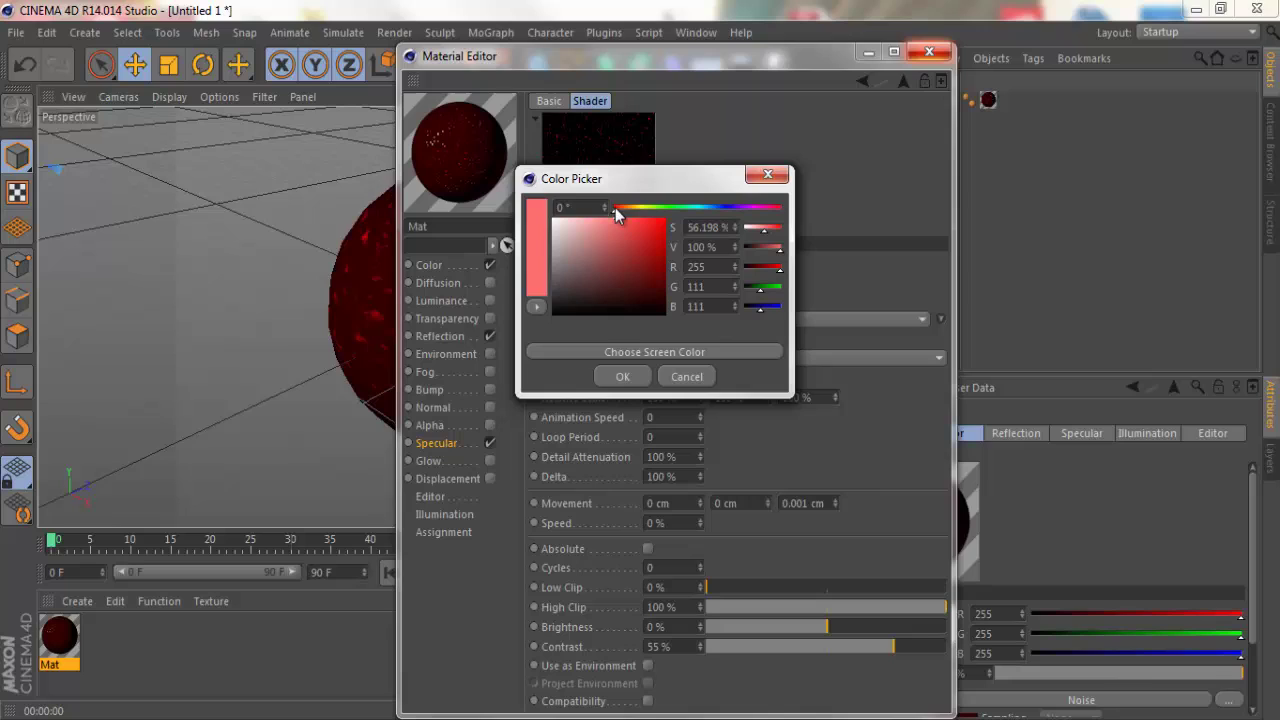
left_click(622, 376)
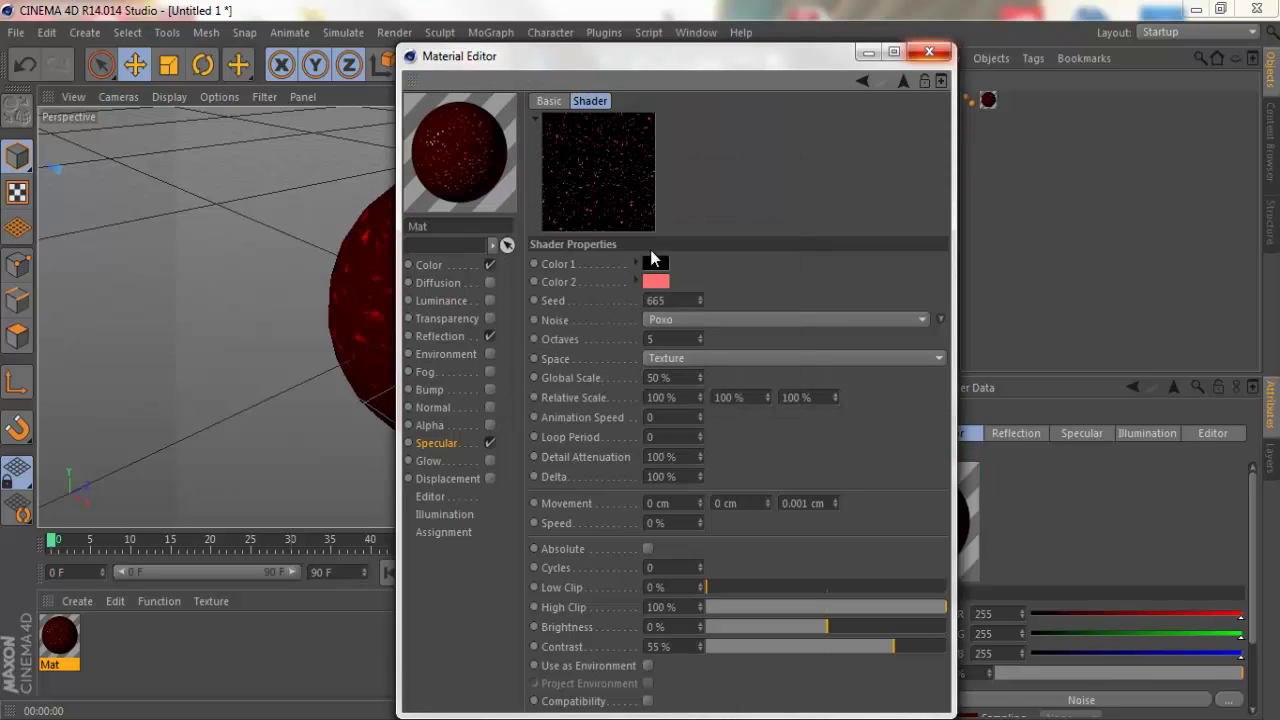
Step: Review the Reflection noise settings and return to the Color channel
left_click(446, 336)
left_click(716, 248)
left_click(432, 265)
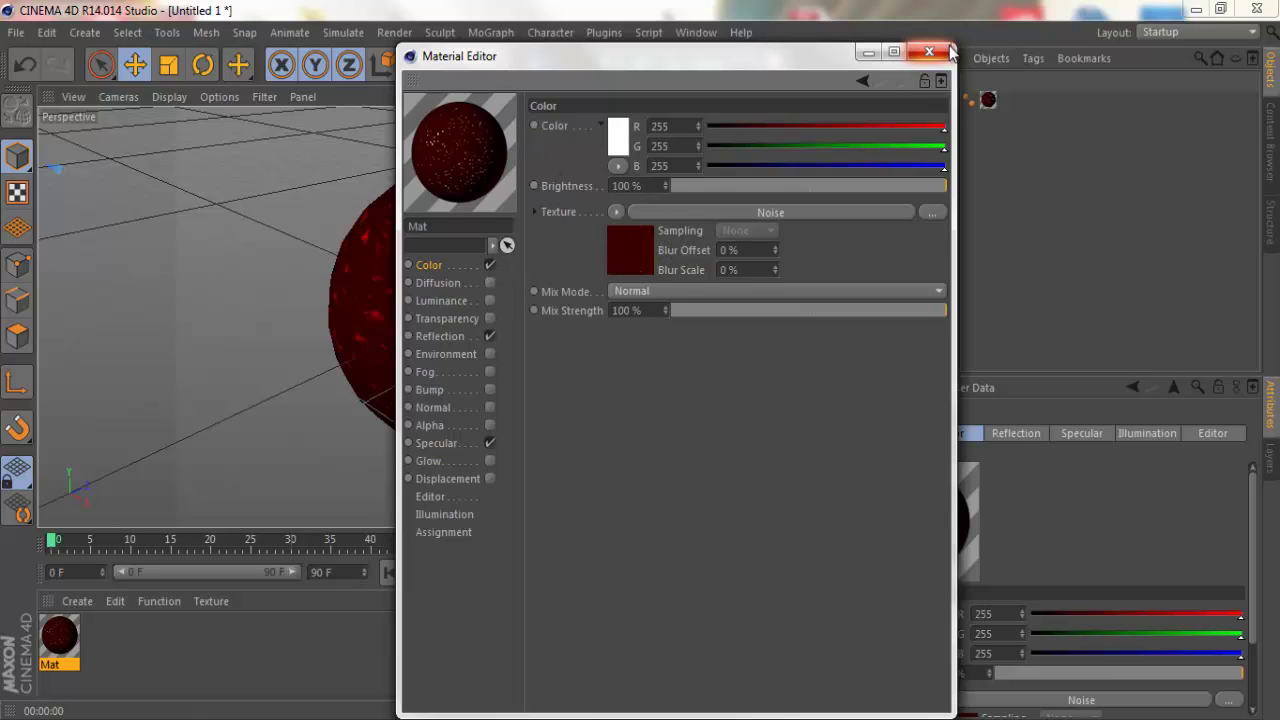
Step: Render a preview, then set the Color noise Global Scale to 10%
left_click(918, 48)
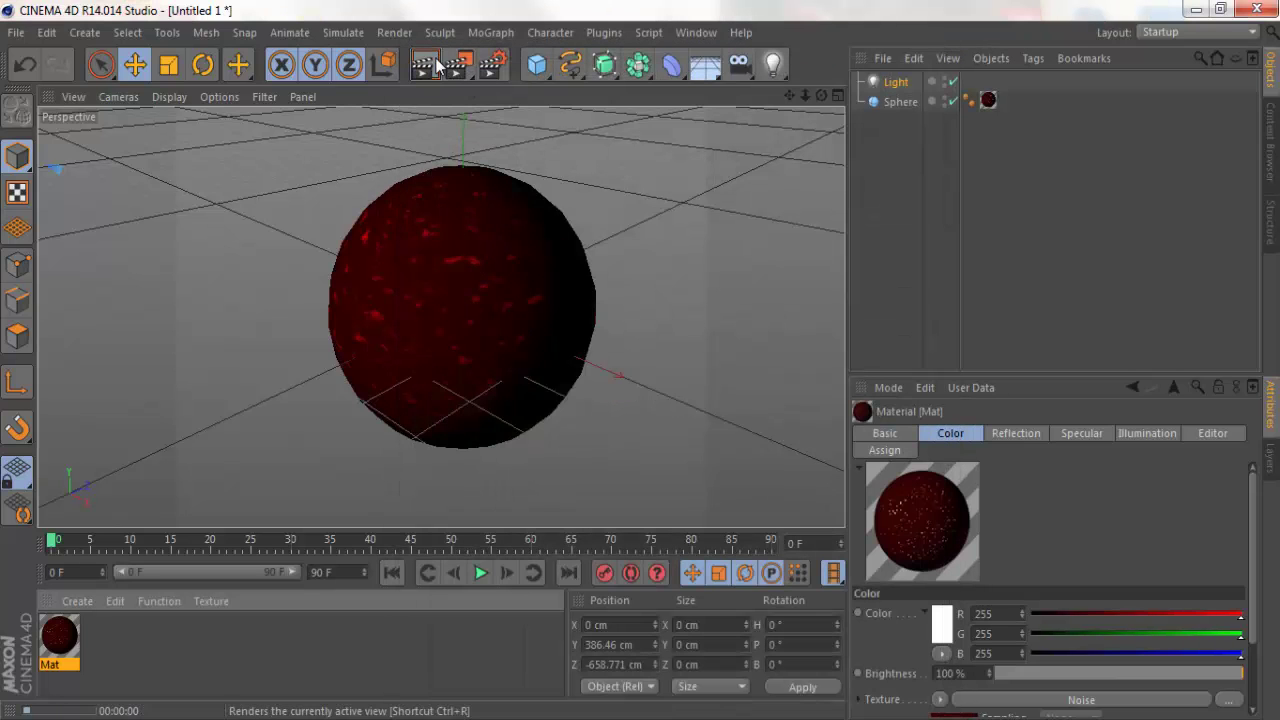
left_click(430, 66)
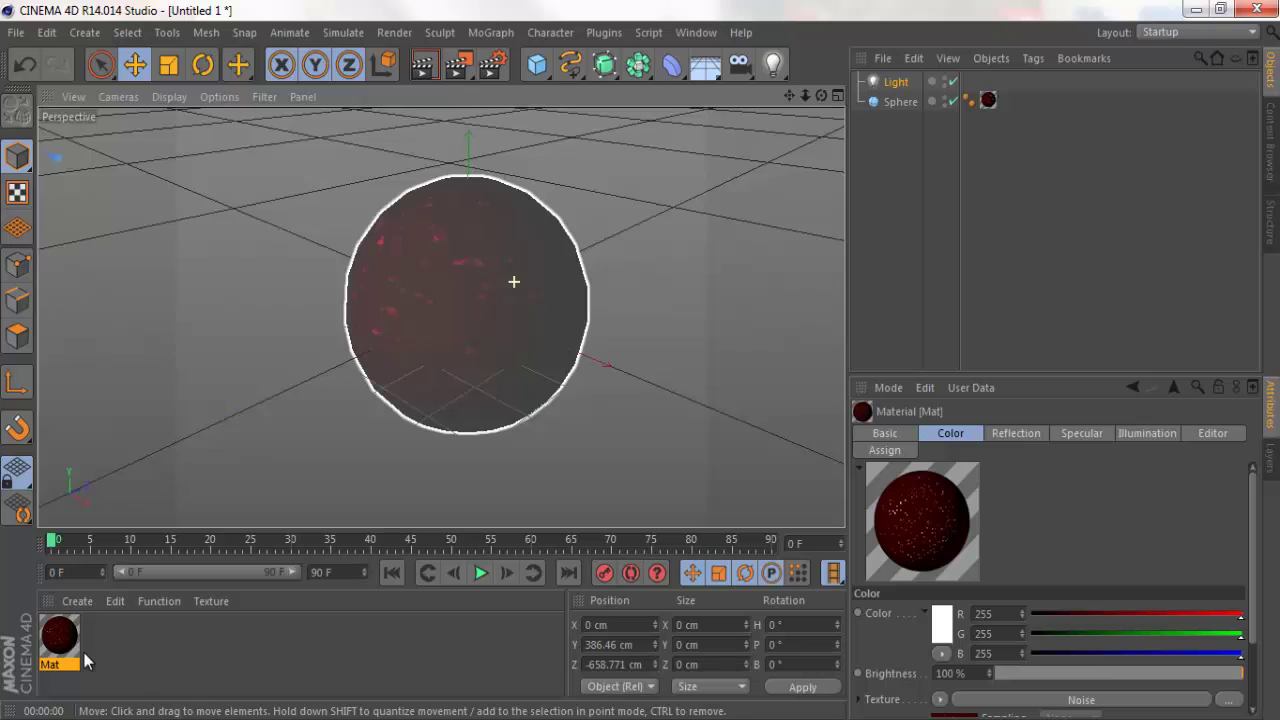
double_click(62, 640)
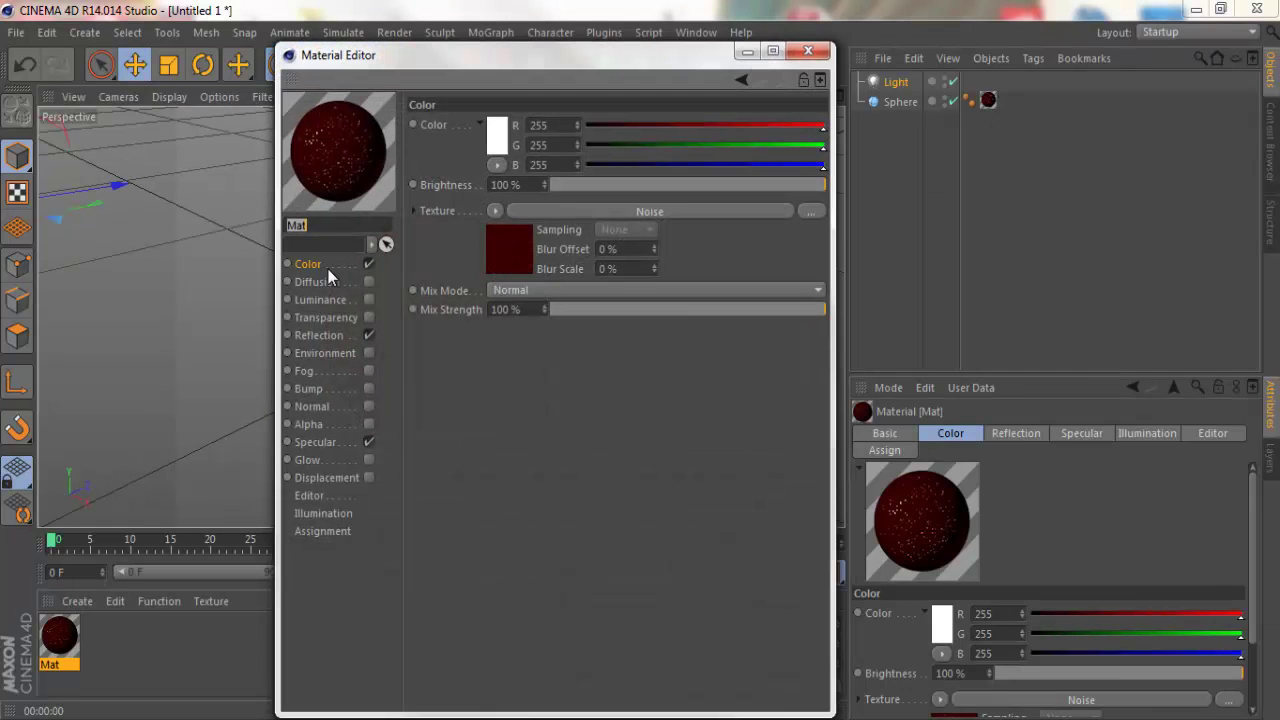
left_click(574, 210)
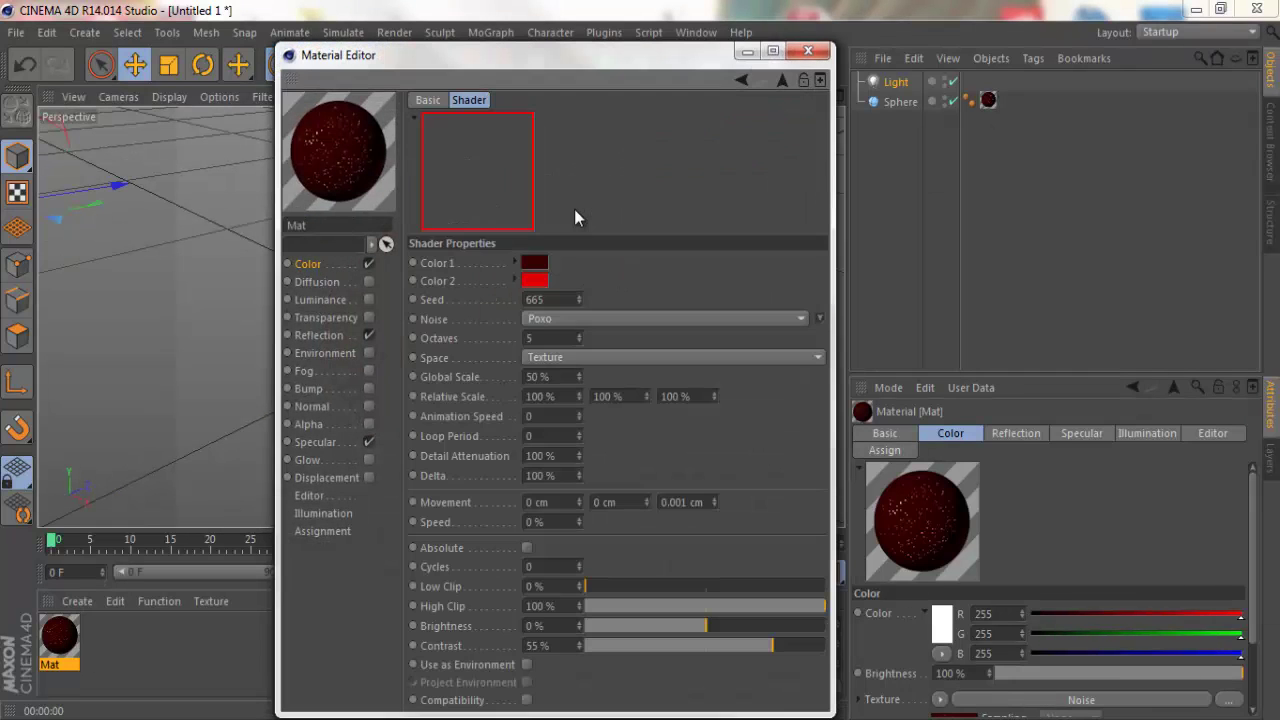
left_click(564, 380)
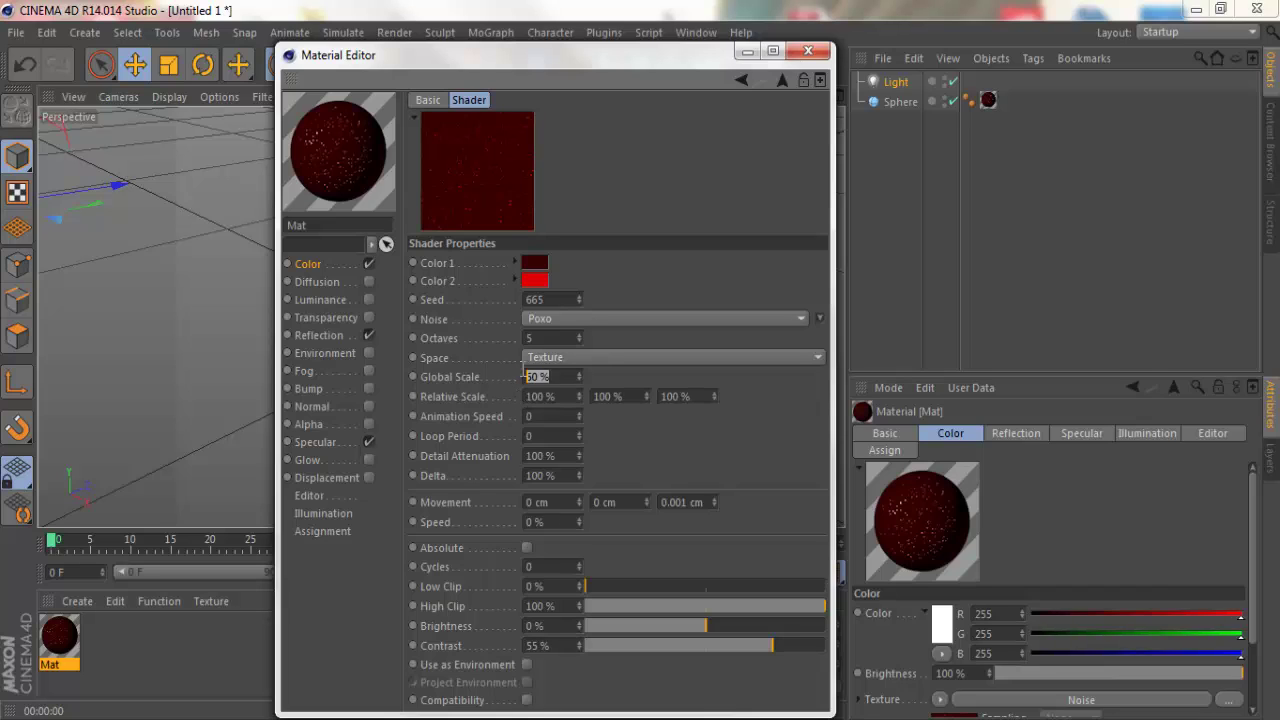
type("10")
key("Return")
Step: Set the Reflection and Specular noise Global Scale to 10% as well
left_click(346, 334)
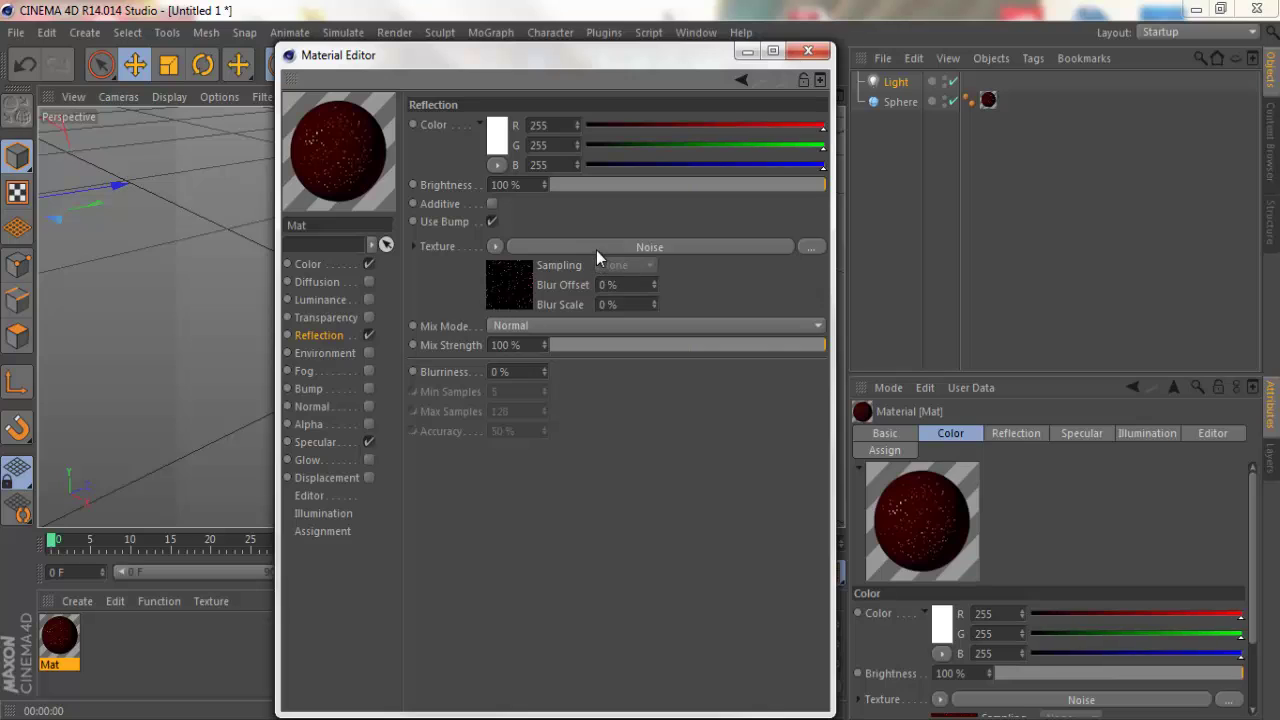
left_click(597, 250)
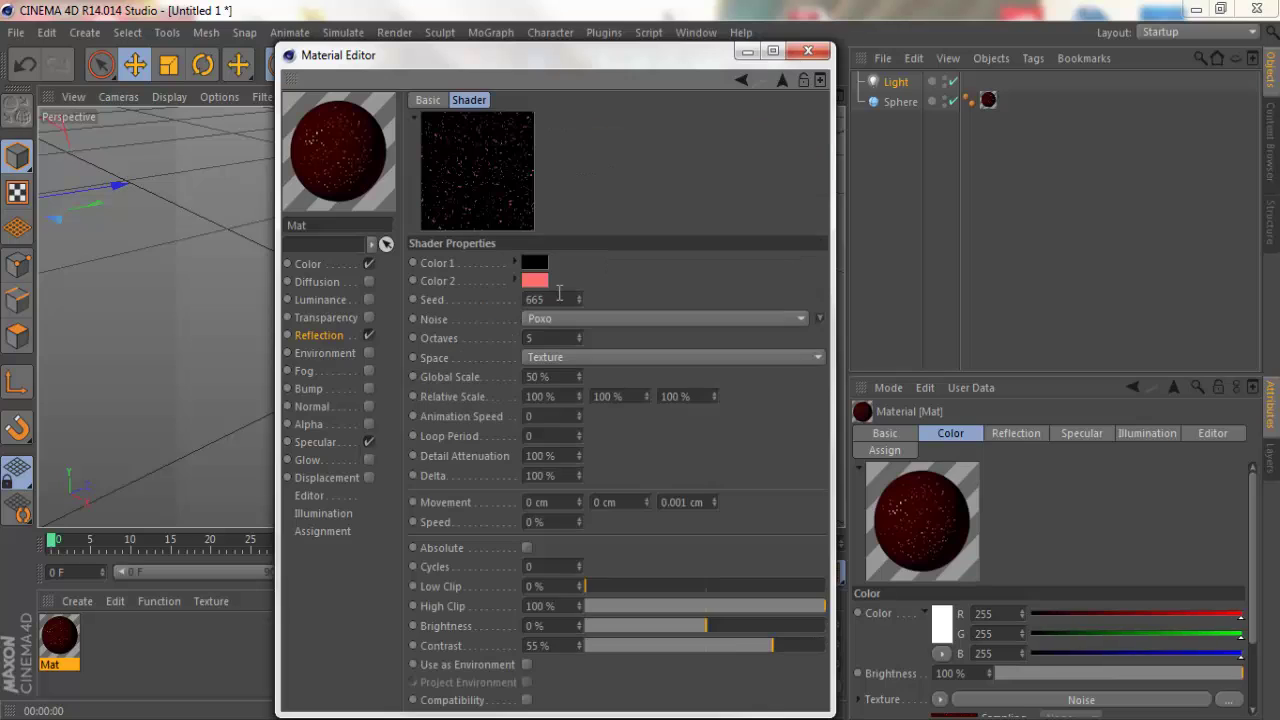
left_click(566, 377)
type("10")
key("Return")
left_click(350, 442)
left_click(627, 205)
double_click(548, 376)
key("Return")
Step: Raise the Specular brightness to 69% and close the Material Editor
left_click(330, 446)
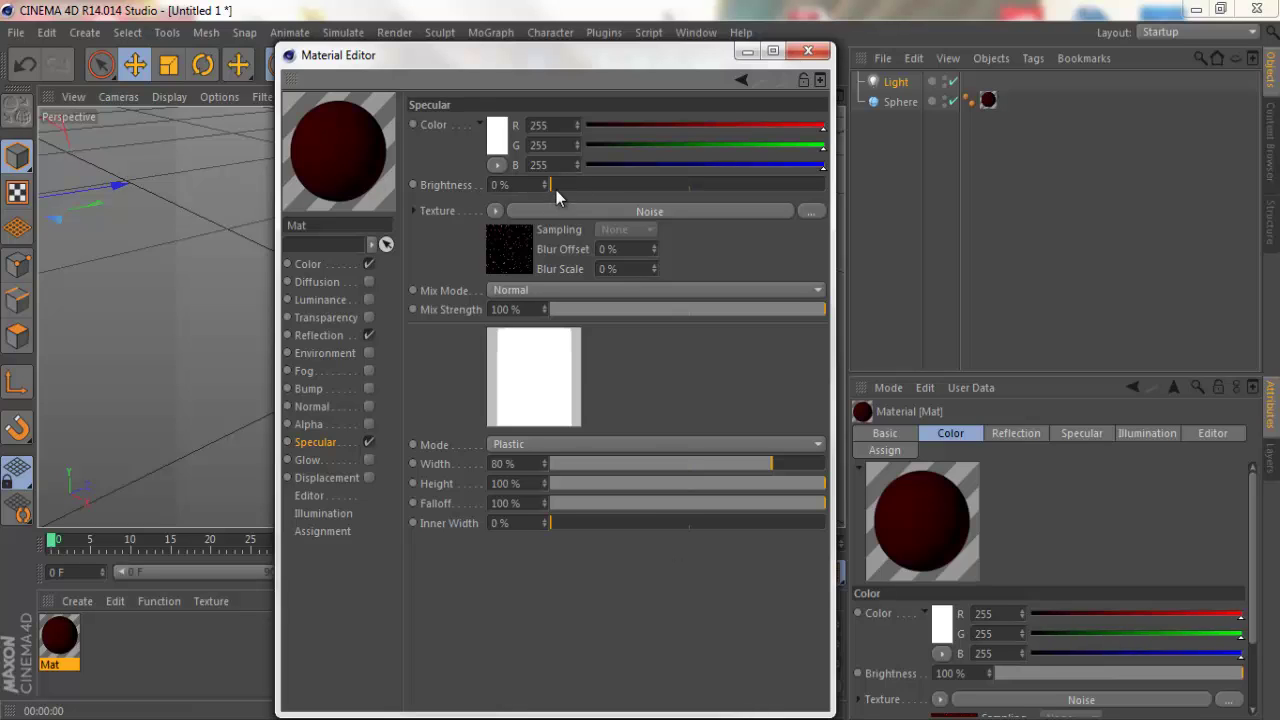
mouse_move(556, 190)
left_mouse_down()
mouse_move(815, 190)
mouse_move(570, 186)
left_mouse_up()
left_click(808, 51)
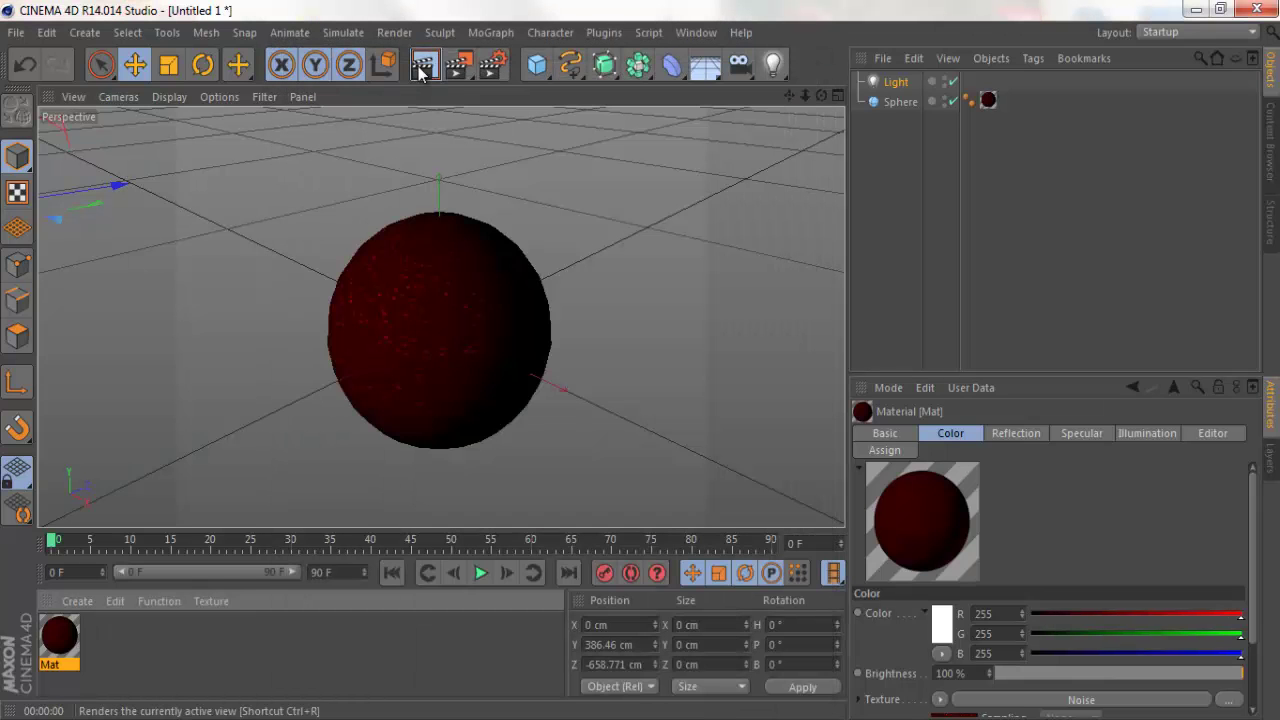
Step: Render the view to check the material, then reopen Mat's Color noise shader
left_click(421, 66)
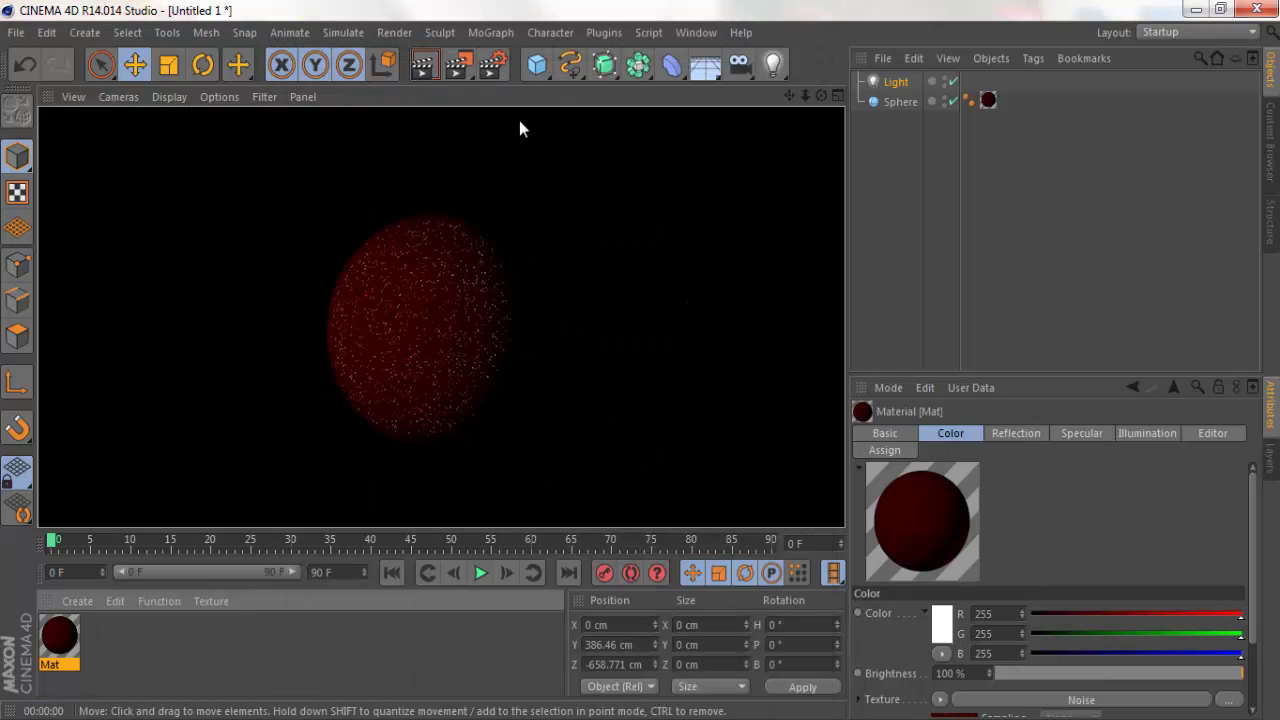
left_click(519, 128)
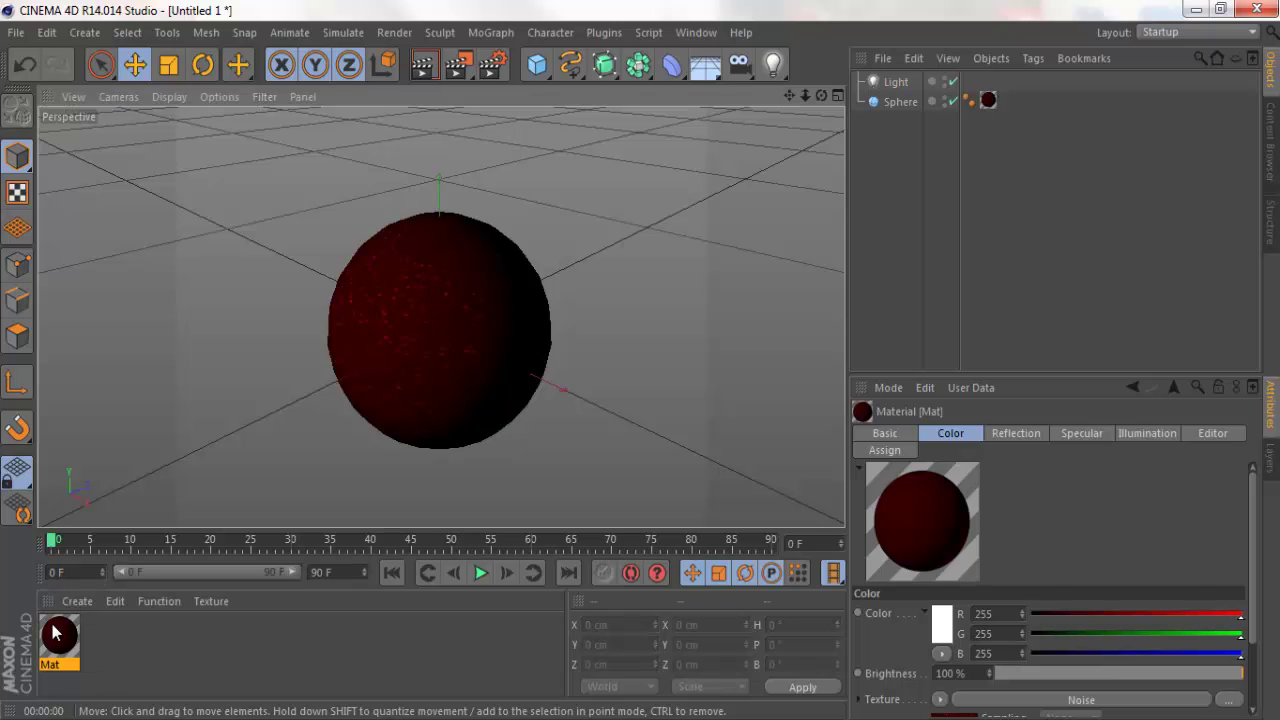
double_click(76, 652)
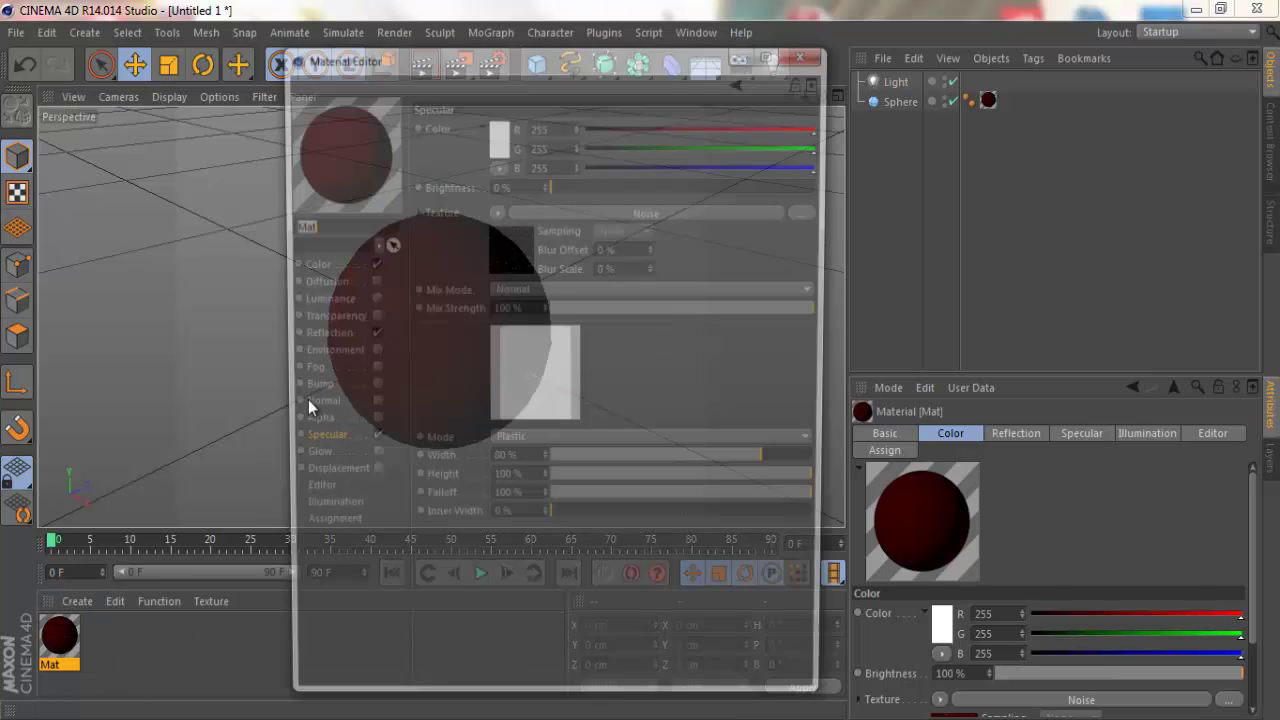
left_click(308, 263)
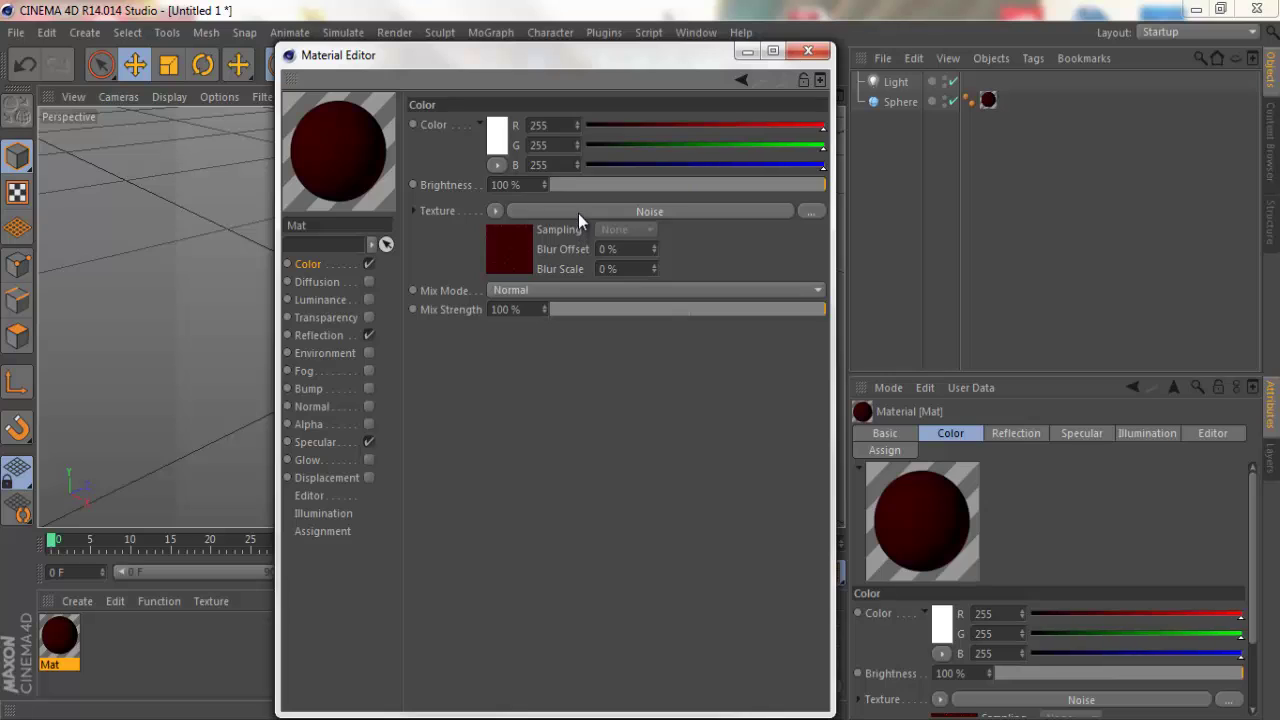
left_click(578, 213)
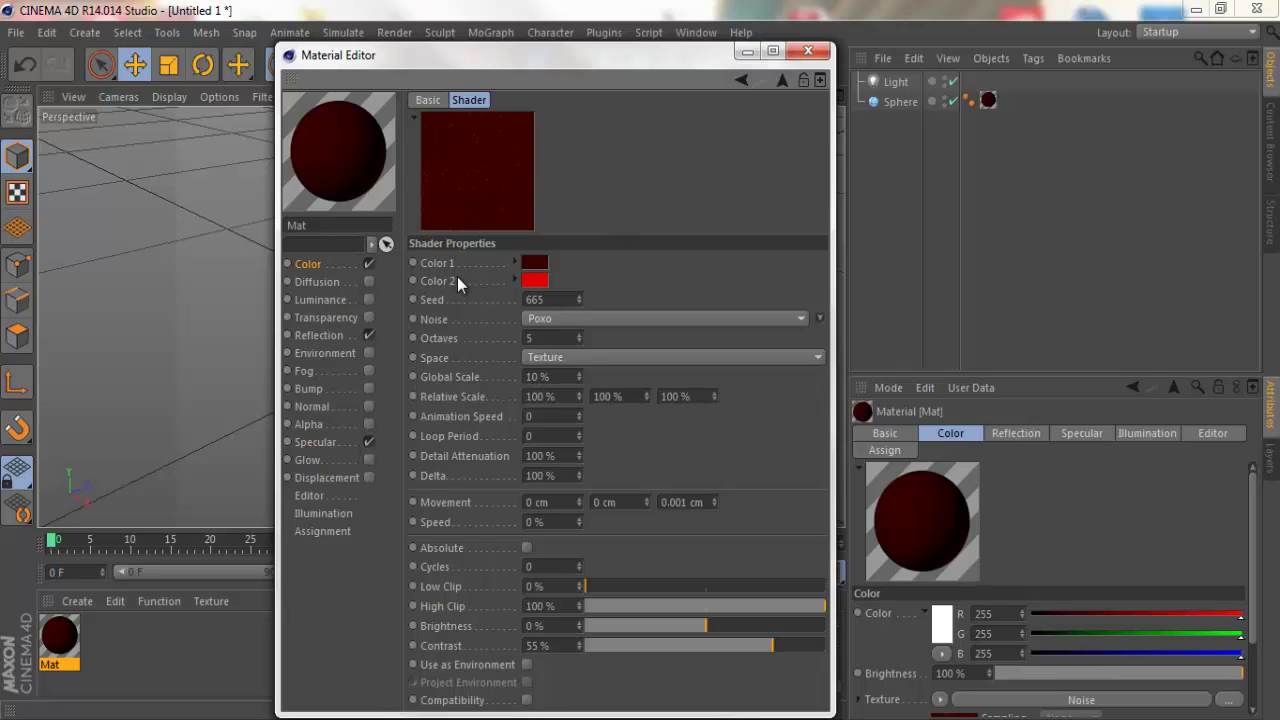
Step: Clear the Color texture, restore the Noise with Ctrl+Z, and close the editor
left_click(343, 265)
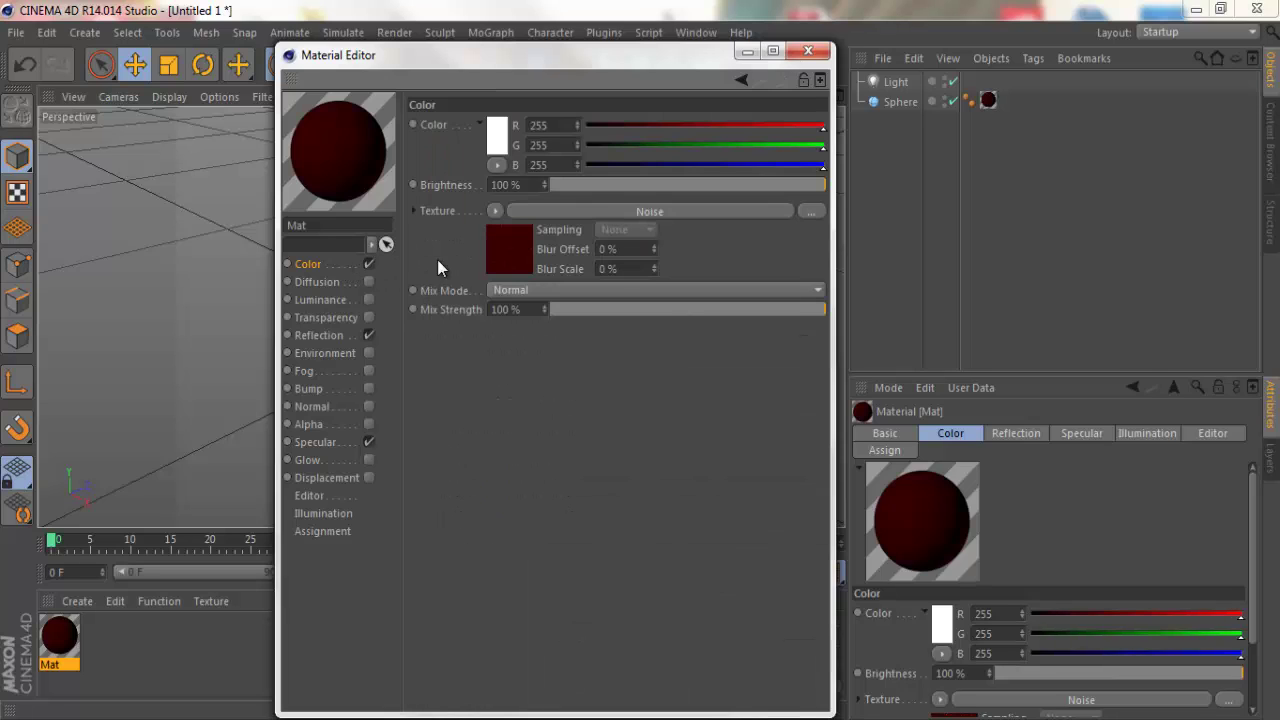
left_click(497, 213)
left_click(503, 233)
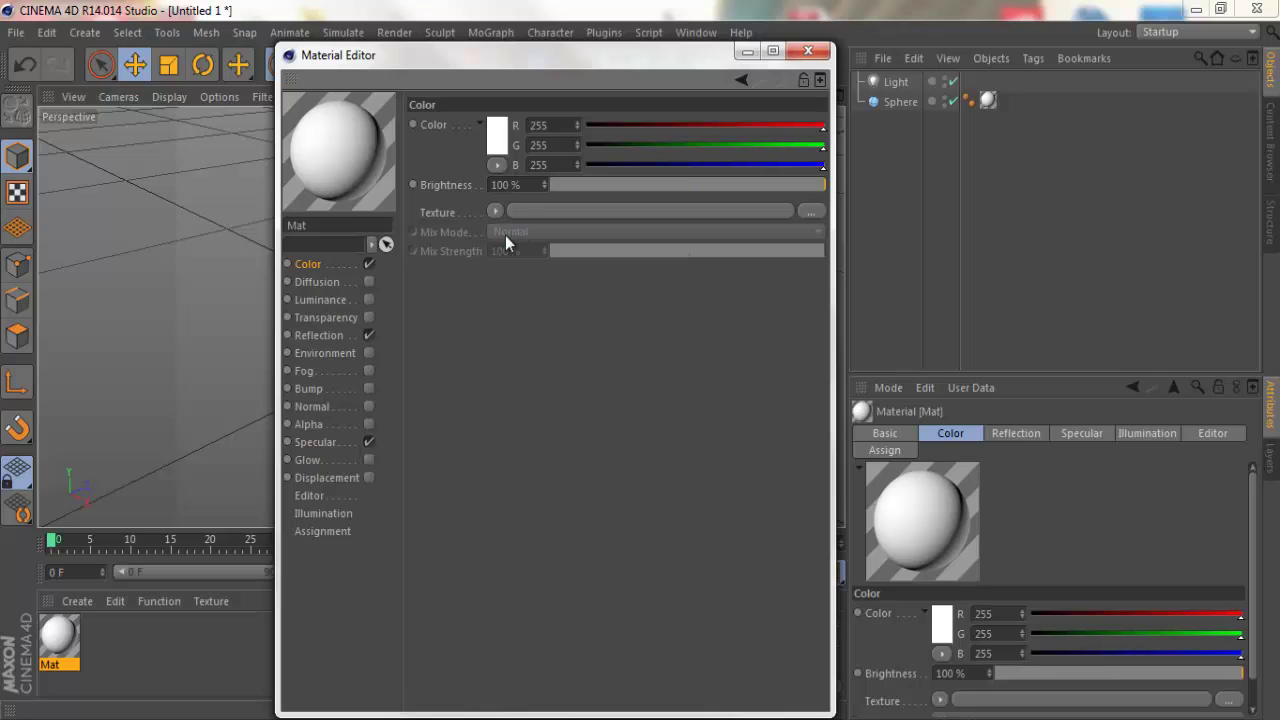
left_click(495, 211)
left_click(450, 274)
key("ctrl+z")
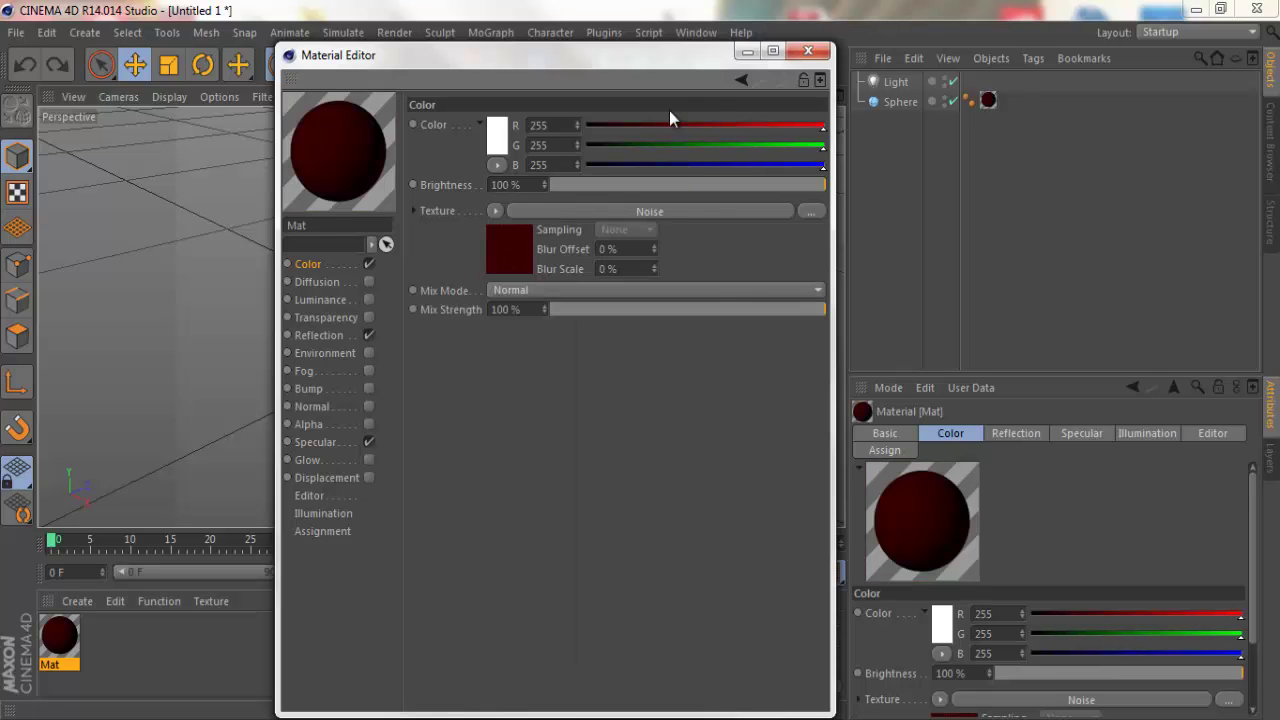
left_click(808, 51)
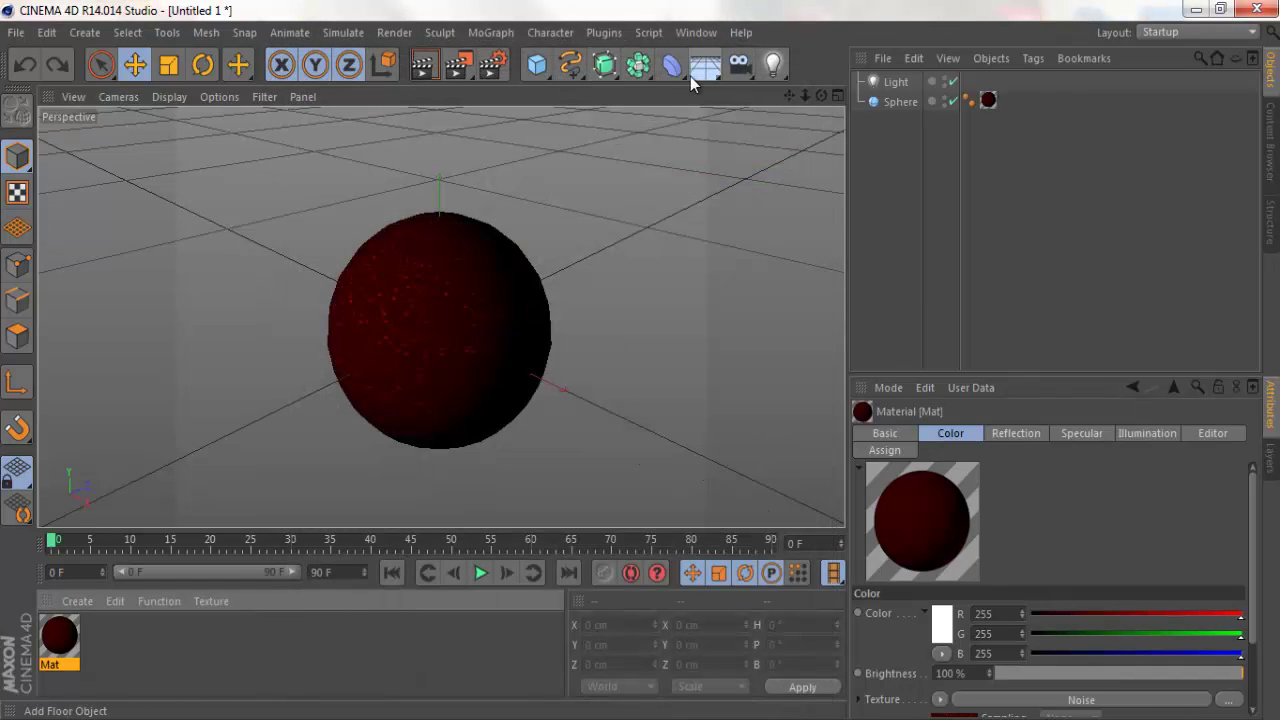
Step: Add a floor below the red sphere and a second sphere of about 743 cm radius
left_click(697, 76)
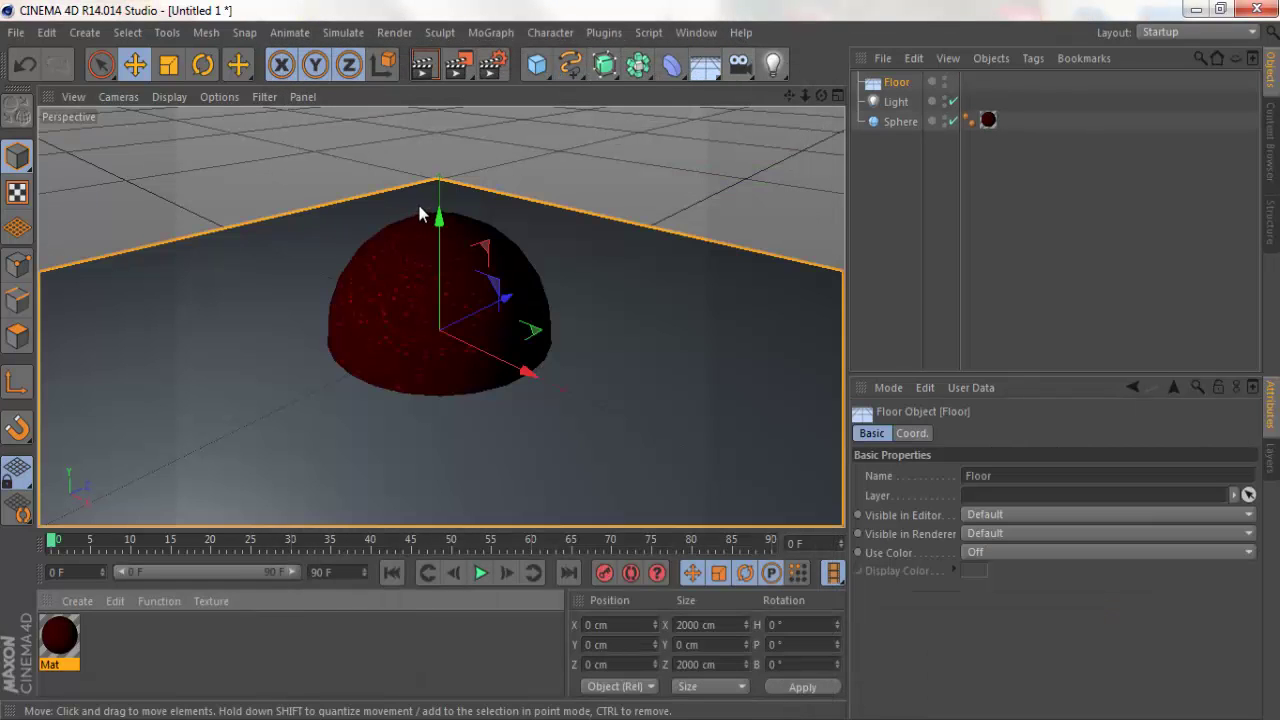
mouse_move(438, 224)
left_mouse_down()
mouse_move(435, 300)
mouse_move(432, 285)
left_mouse_up()
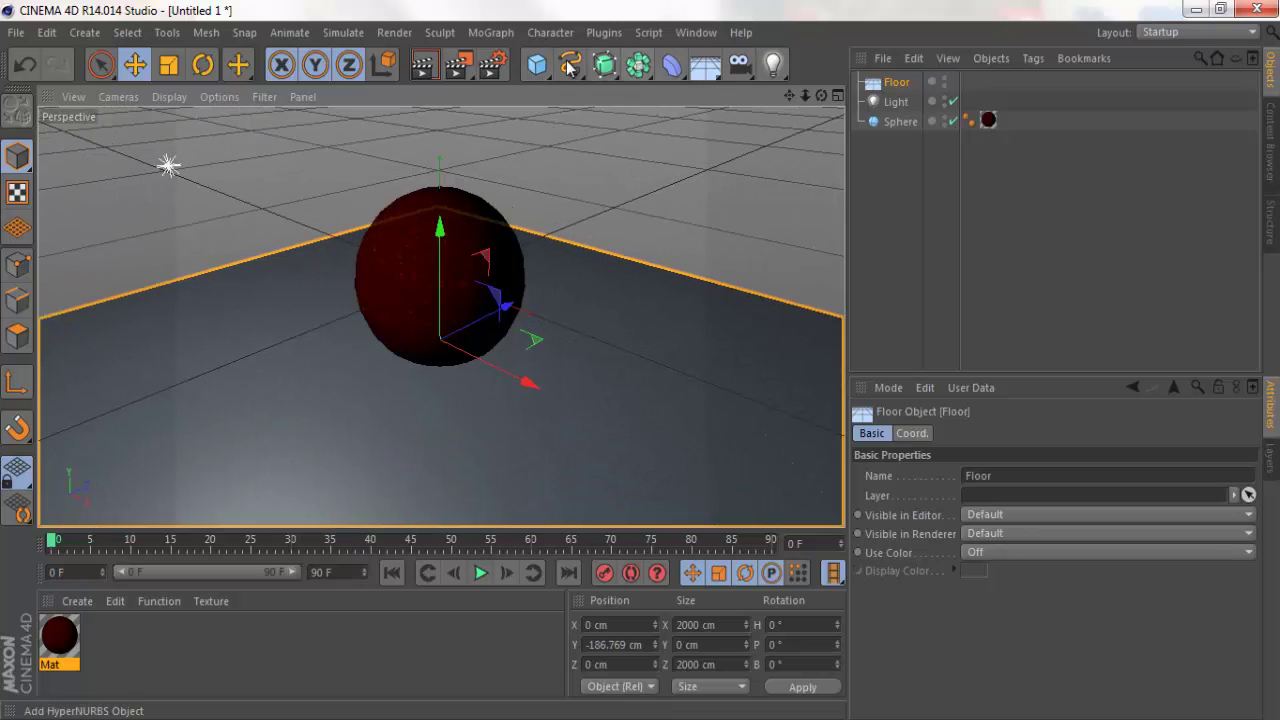
left_click_drag(538, 65, 910, 126)
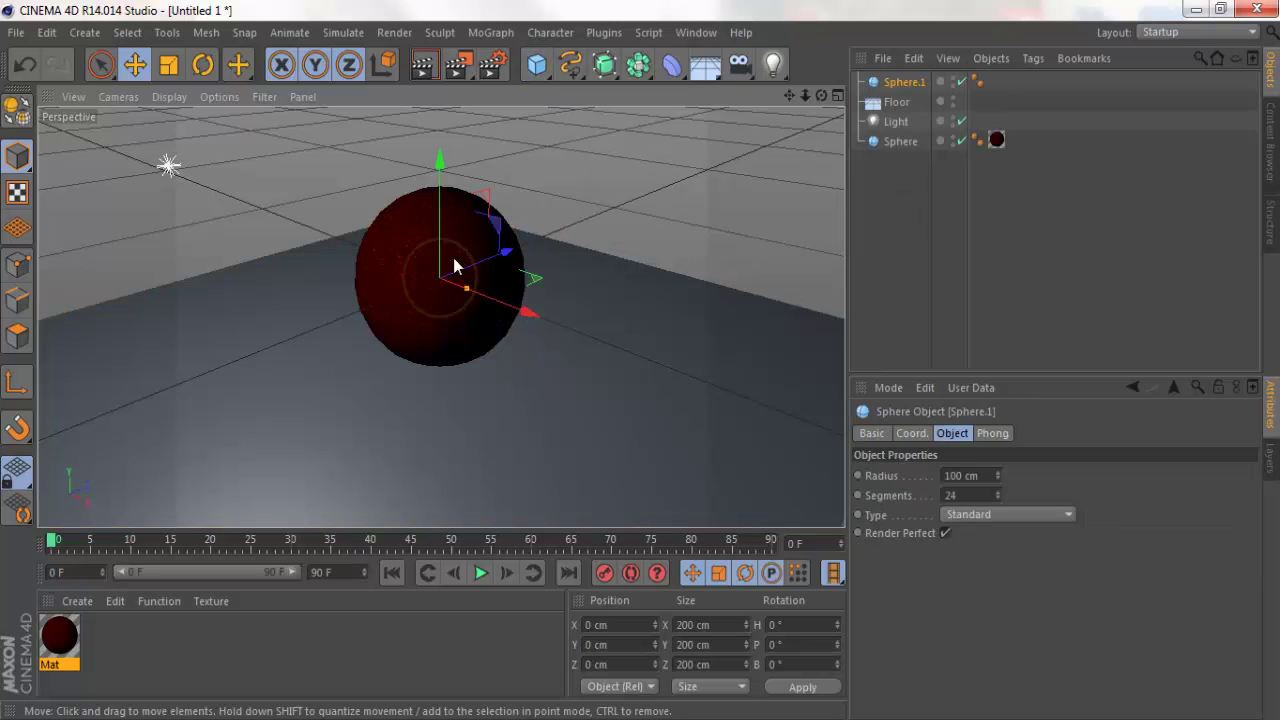
mouse_move(471, 304)
left_mouse_down()
mouse_move(463, 290)
mouse_move(714, 386)
left_mouse_up()
Step: Make the big sphere a hemisphere and rotate it into a curved wall (P -131.491°)
scroll(539, 325, "down", 2)
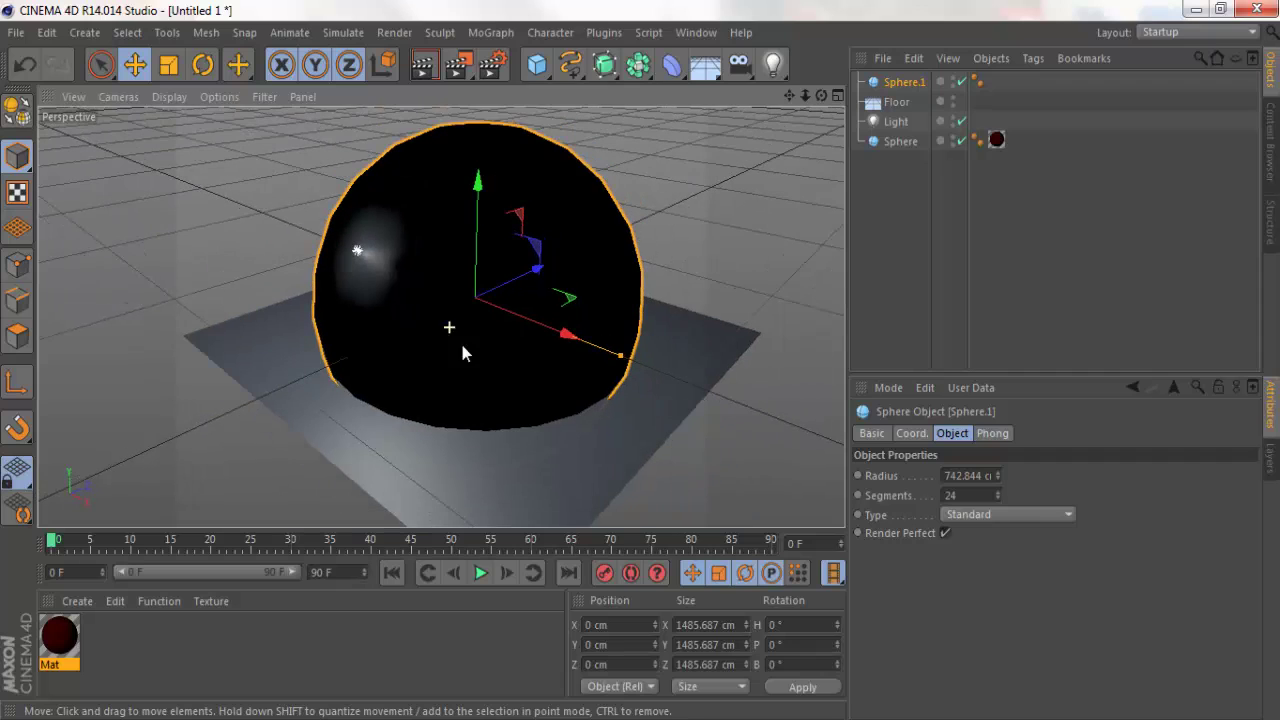
left_click(1044, 514)
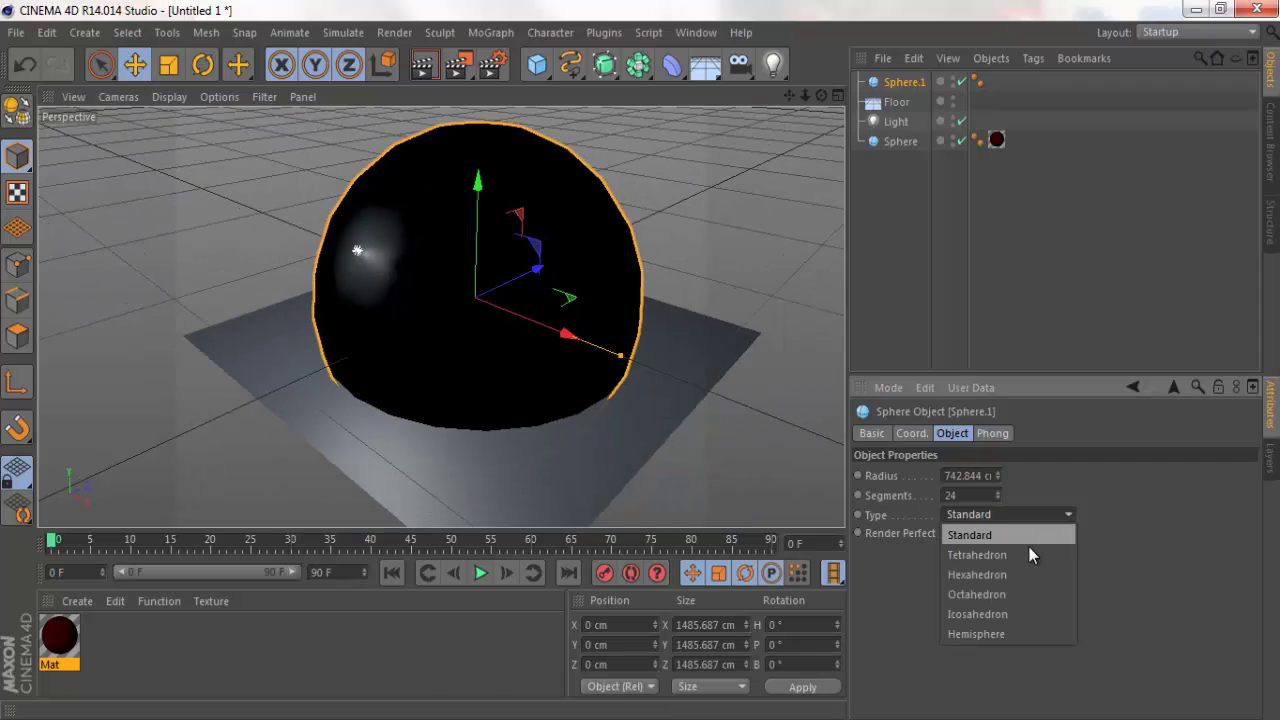
left_click(1009, 634)
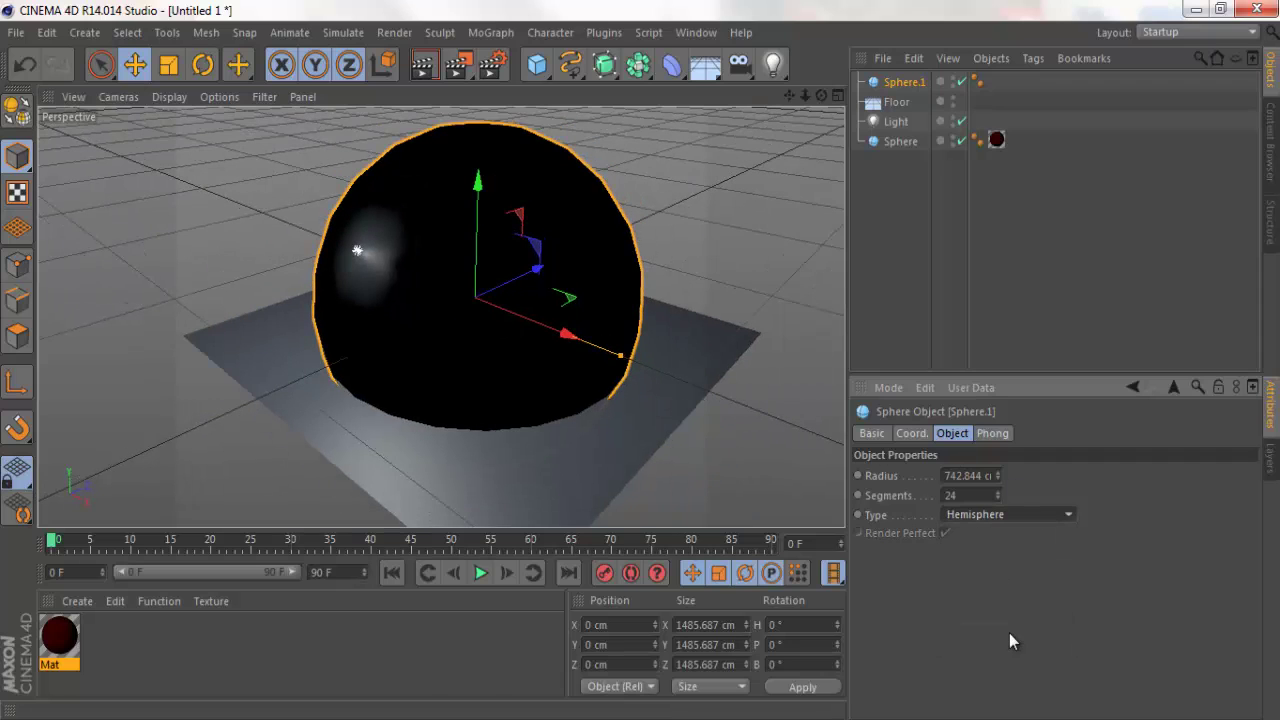
left_click(203, 65)
left_click_drag(442, 255, 555, 168)
mouse_move(507, 333)
left_mouse_down()
mouse_move(464, 264)
mouse_move(477, 312)
left_mouse_up()
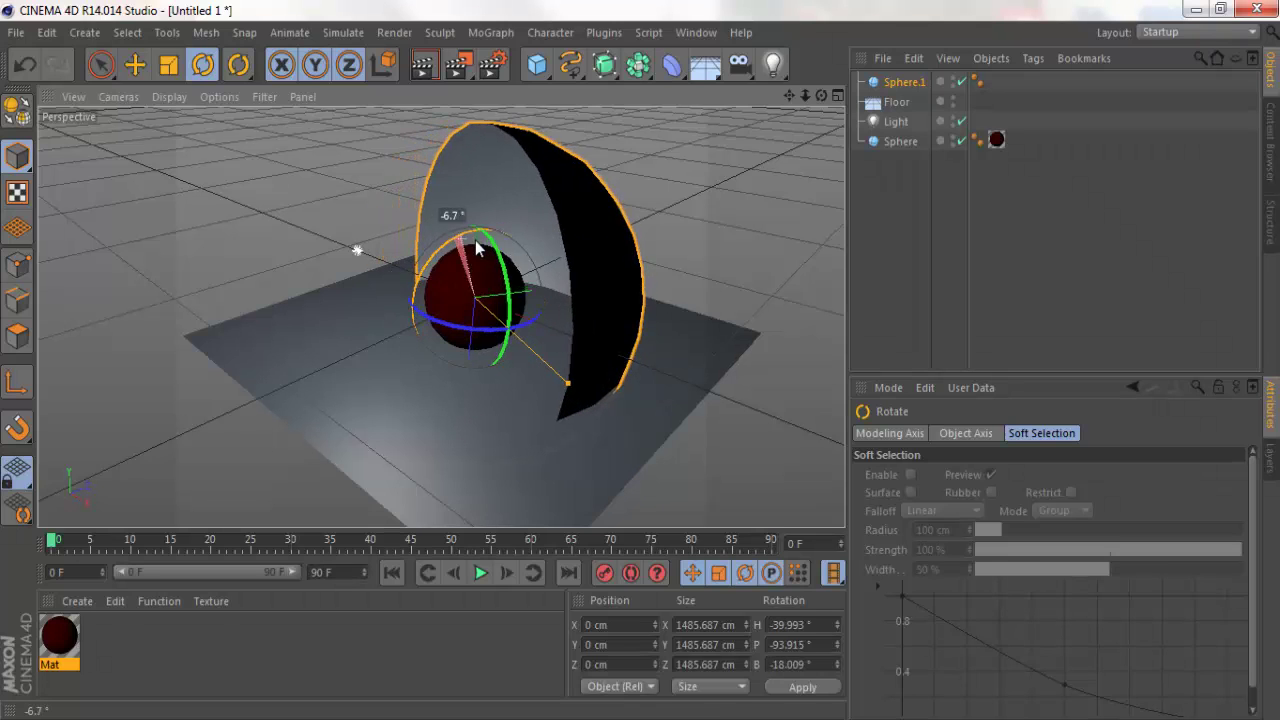
scroll(476, 304, "up", 3)
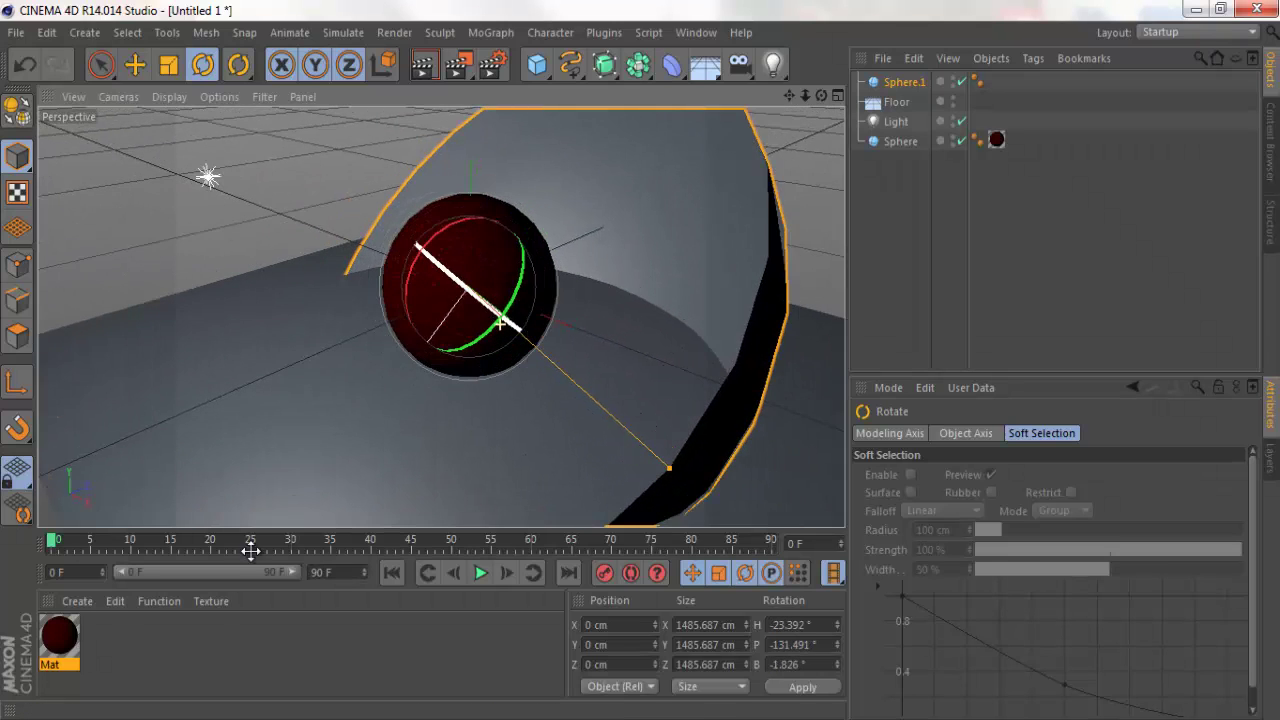
Step: Create Mat.1 with a pure white colour (255/255/255) and Specular turned off
left_click(77, 601)
mouse_move(130, 458)
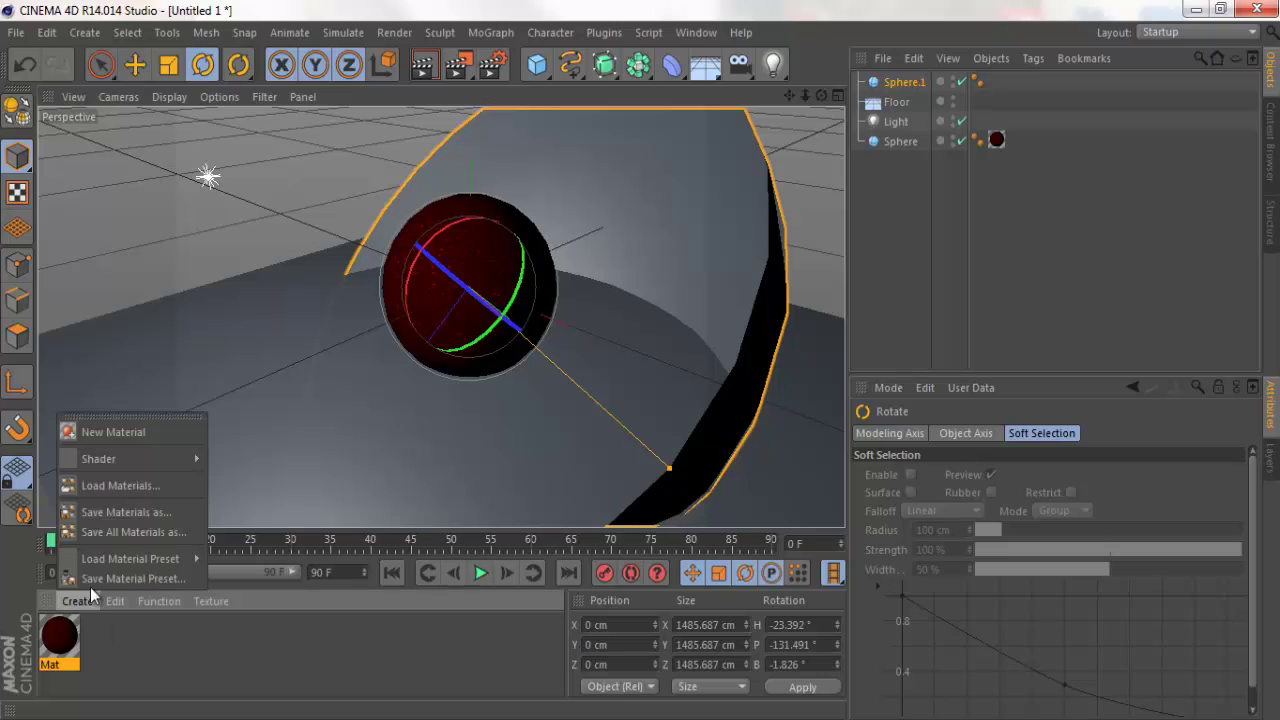
left_click(113, 432)
double_click(56, 648)
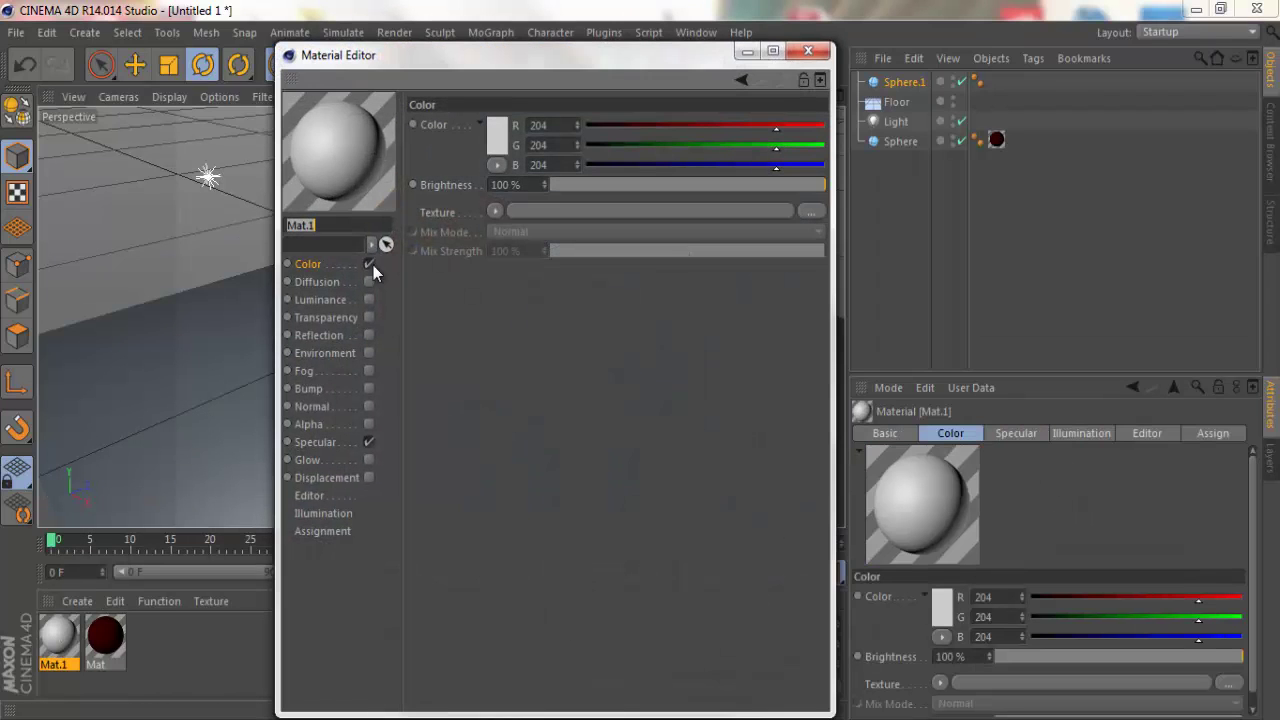
left_click(490, 142)
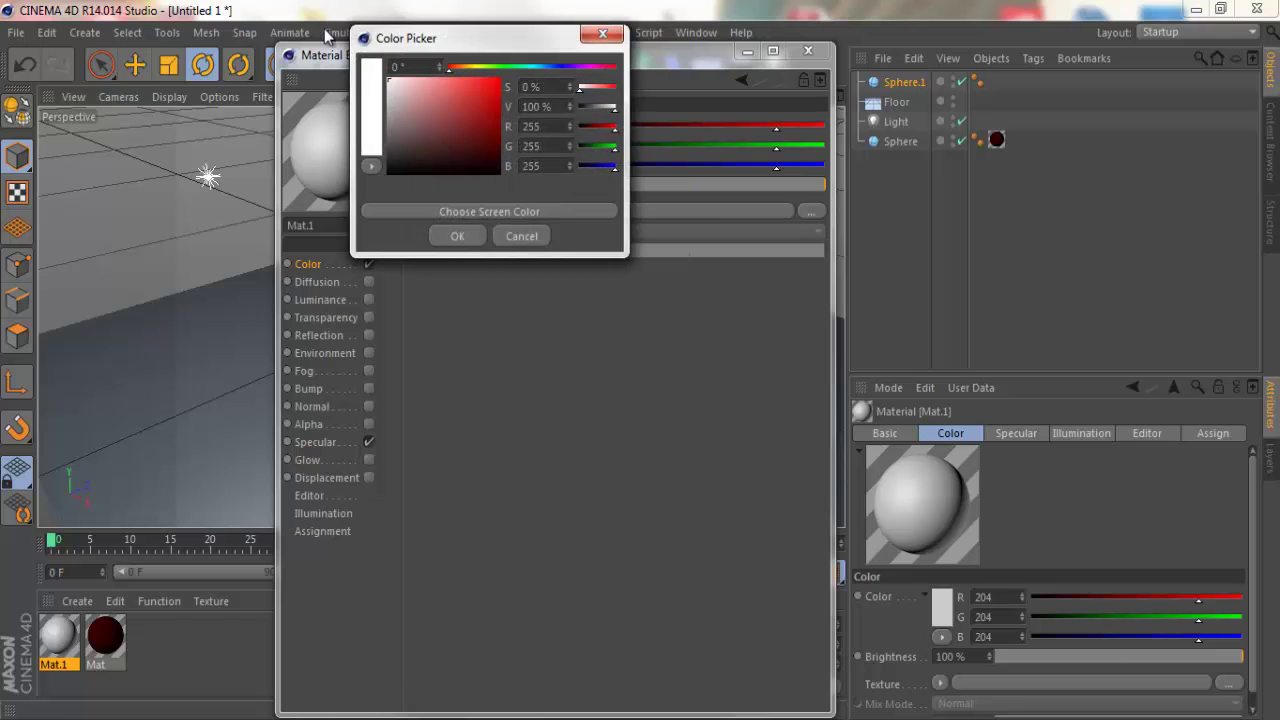
left_click(462, 236)
left_click(368, 442)
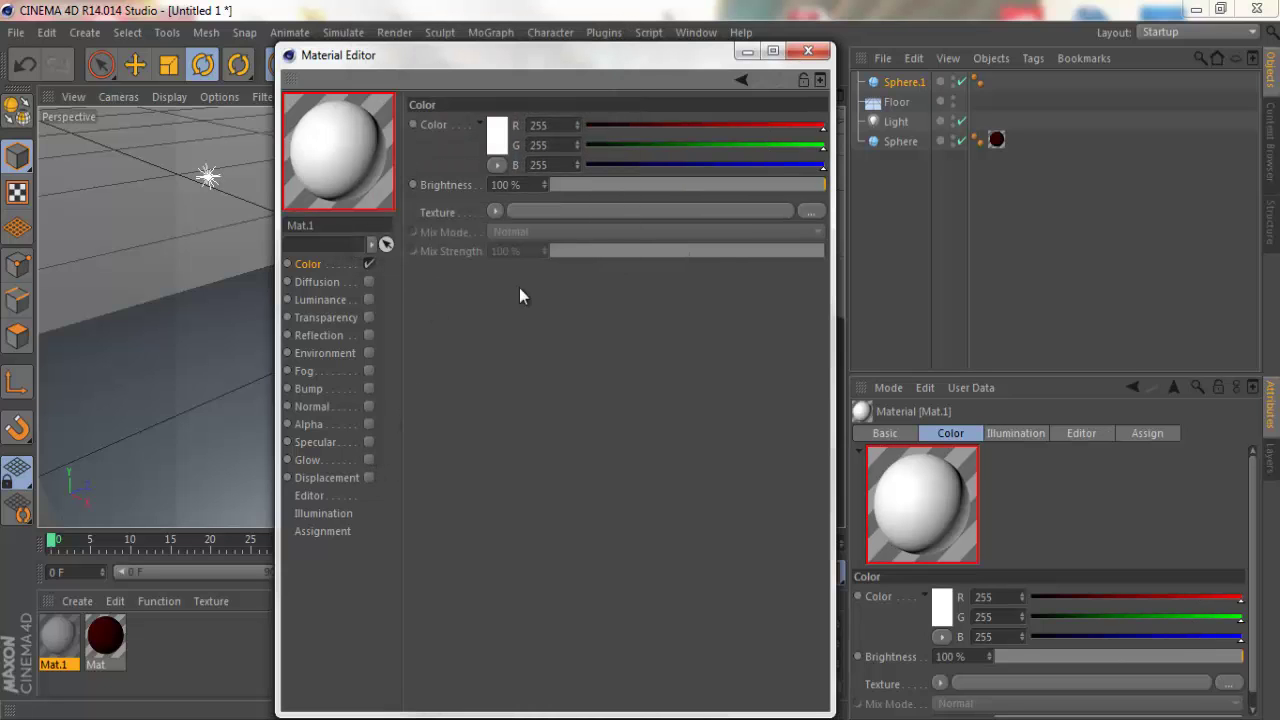
left_click(807, 53)
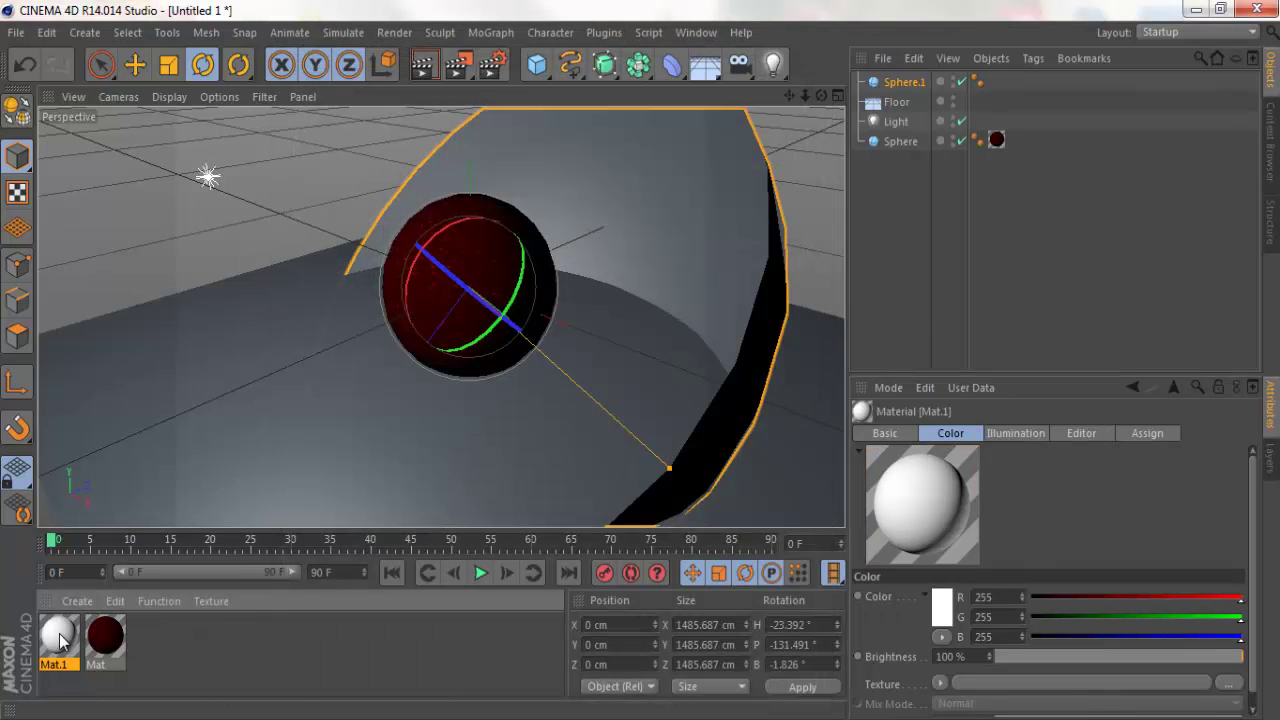
Step: Apply Mat.1 to the Sphere.1 hemisphere wall
left_click_drag(654, 171, 655, 172)
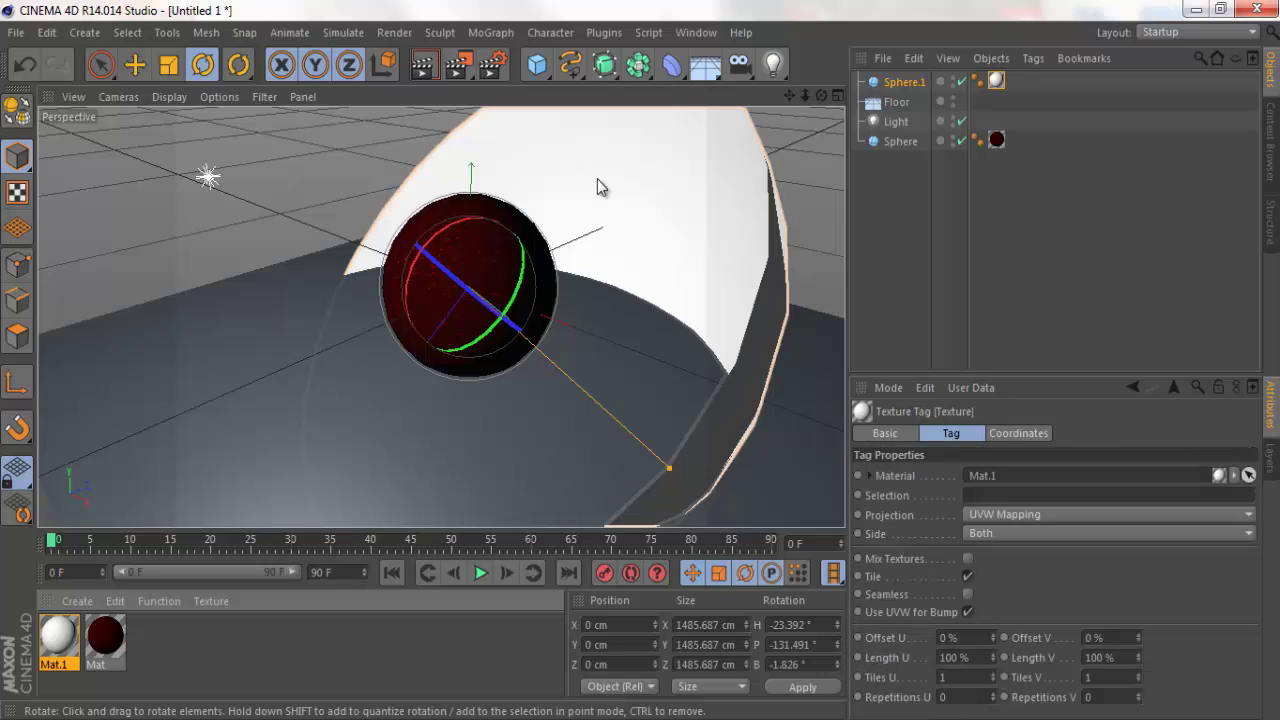
scroll(348, 180, "down", 2)
scroll(412, 200, "up", 3)
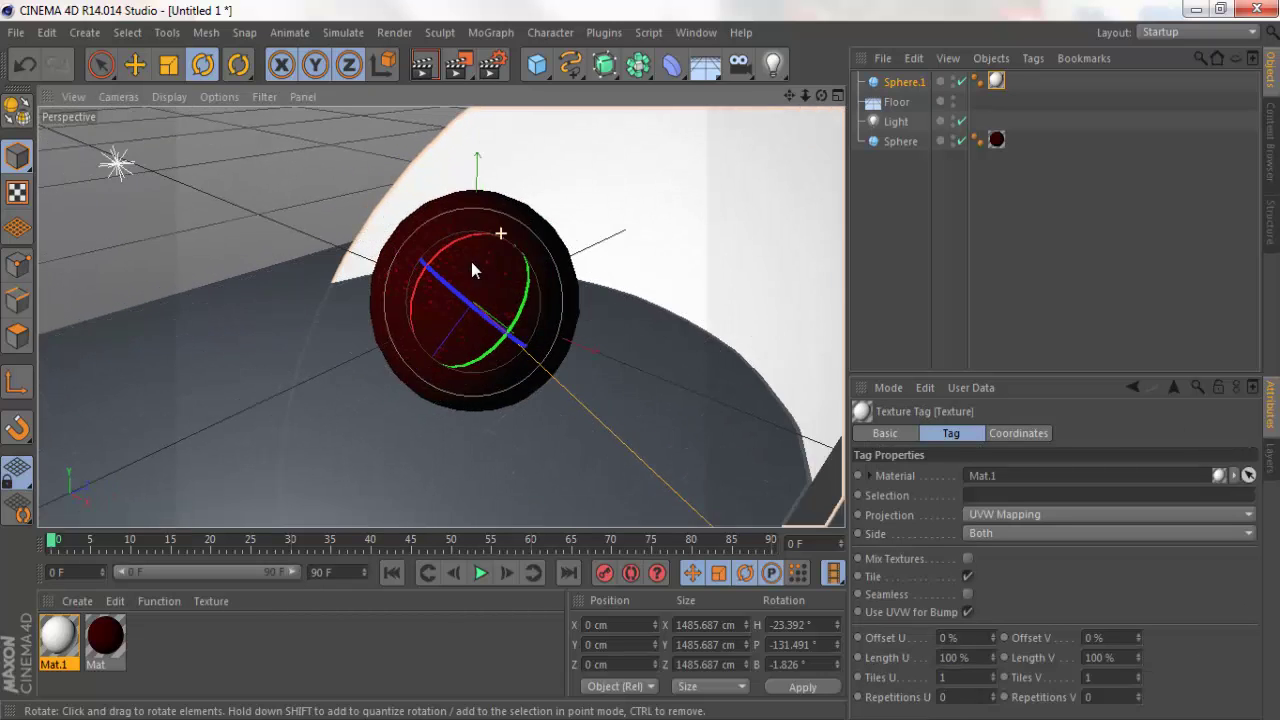
Step: Tilt the hemisphere wall slightly and raise the light to Y 596.773 cm above the sphere
scroll(410, 318, "down", 3)
left_click_drag(410, 318, 314, 220)
left_click(311, 222)
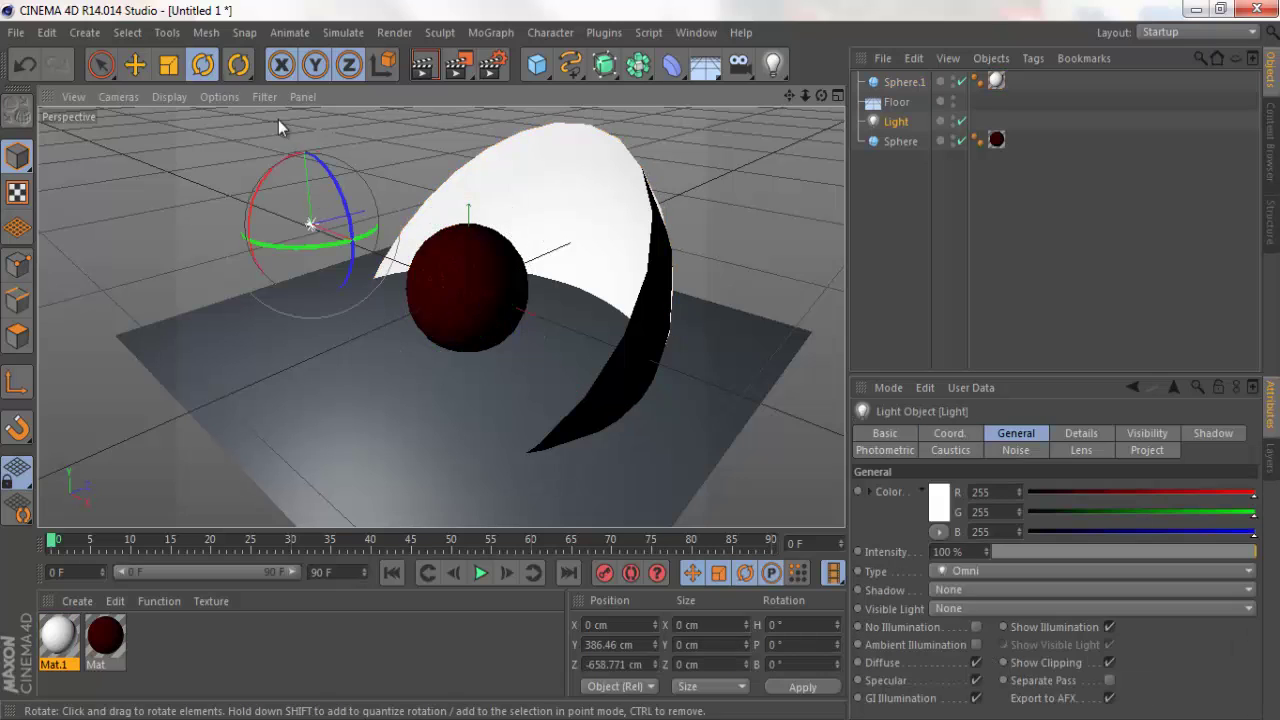
left_click(134, 64)
left_click_drag(309, 157, 347, 174)
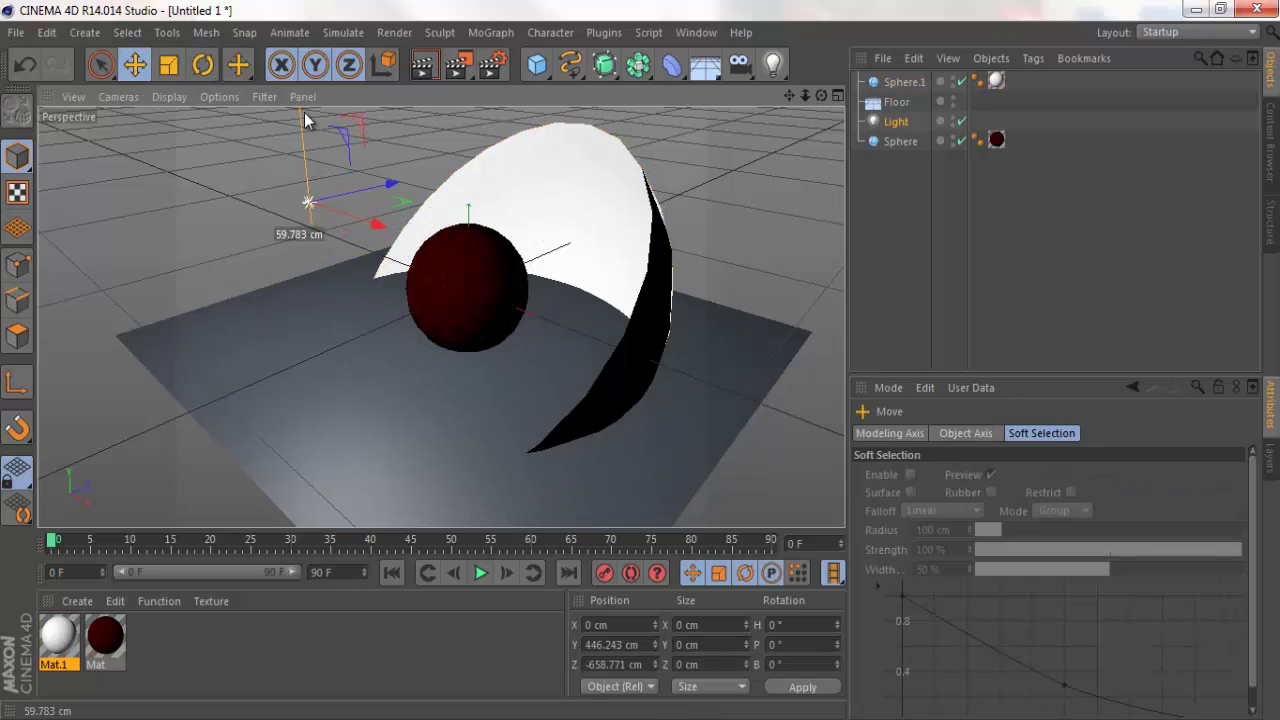
scroll(517, 277, "up", 3)
scroll(480, 227, "up", 2)
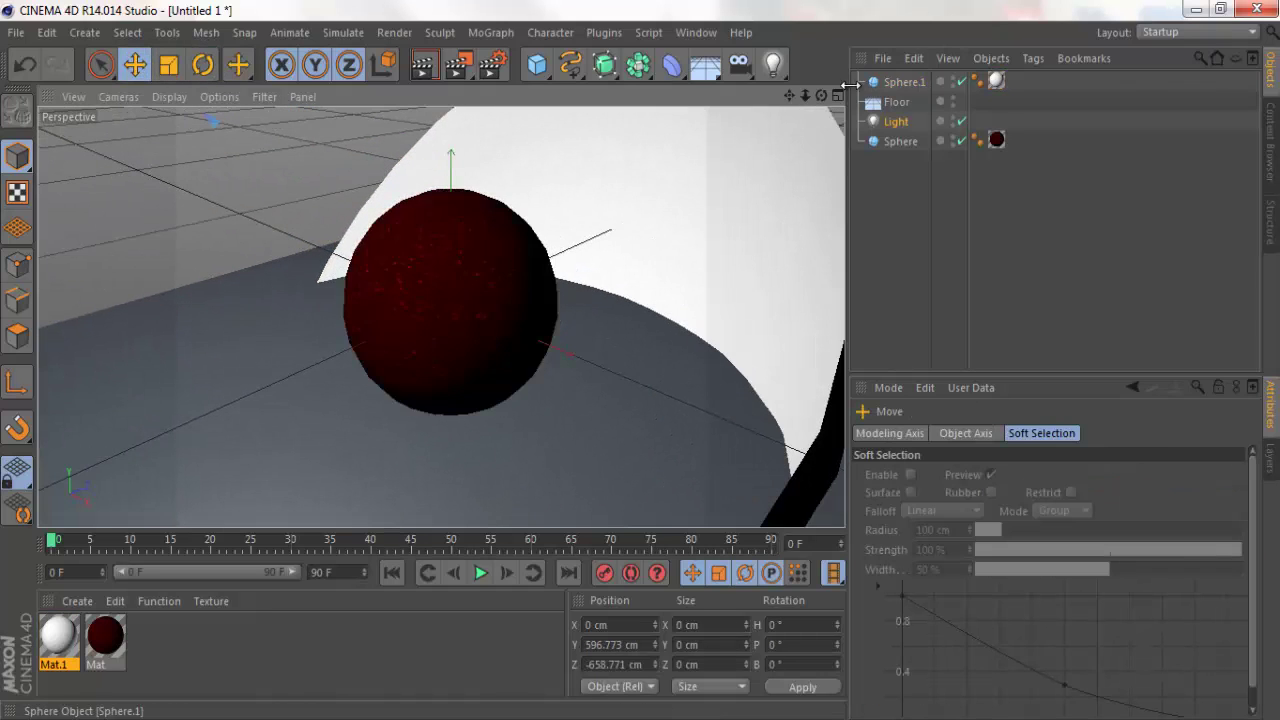
mouse_move(817, 95)
left_mouse_down()
mouse_move(798, 83)
mouse_move(645, 363)
left_mouse_up()
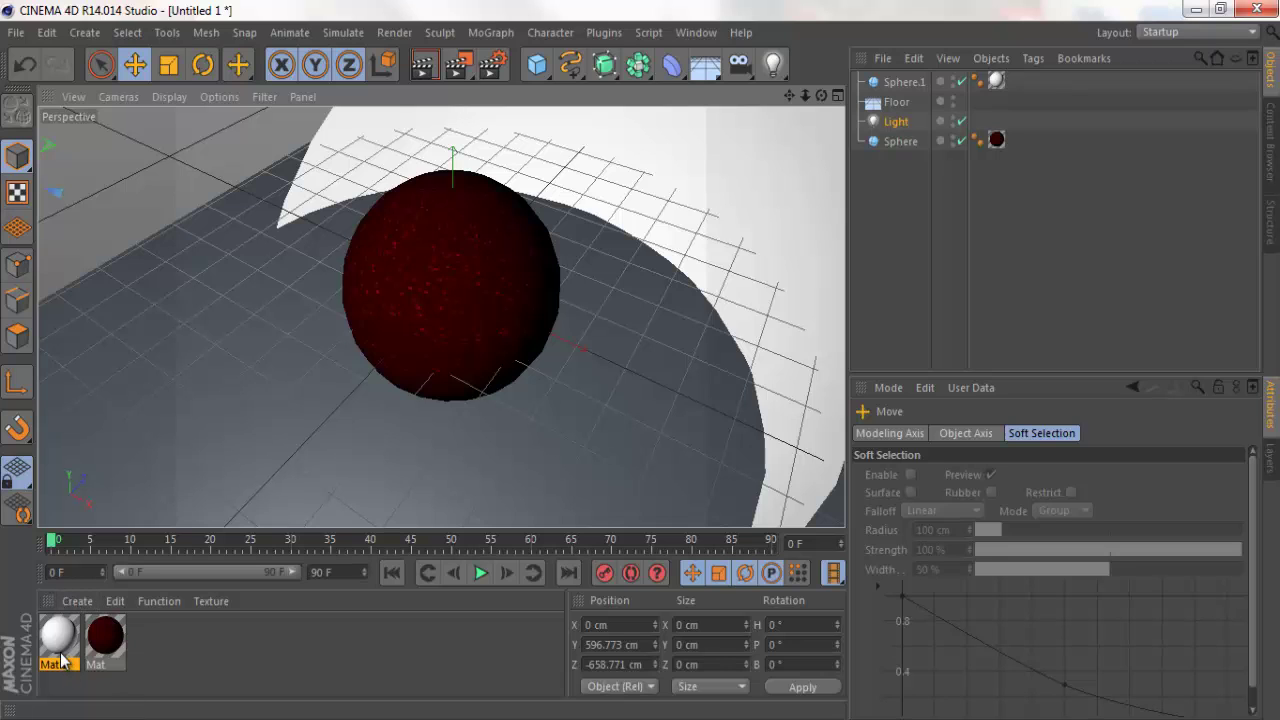
Step: Apply the white Mat.1 material to the Floor, render a viewport preview, and open Render Settings
left_click_drag(58, 637, 576, 359)
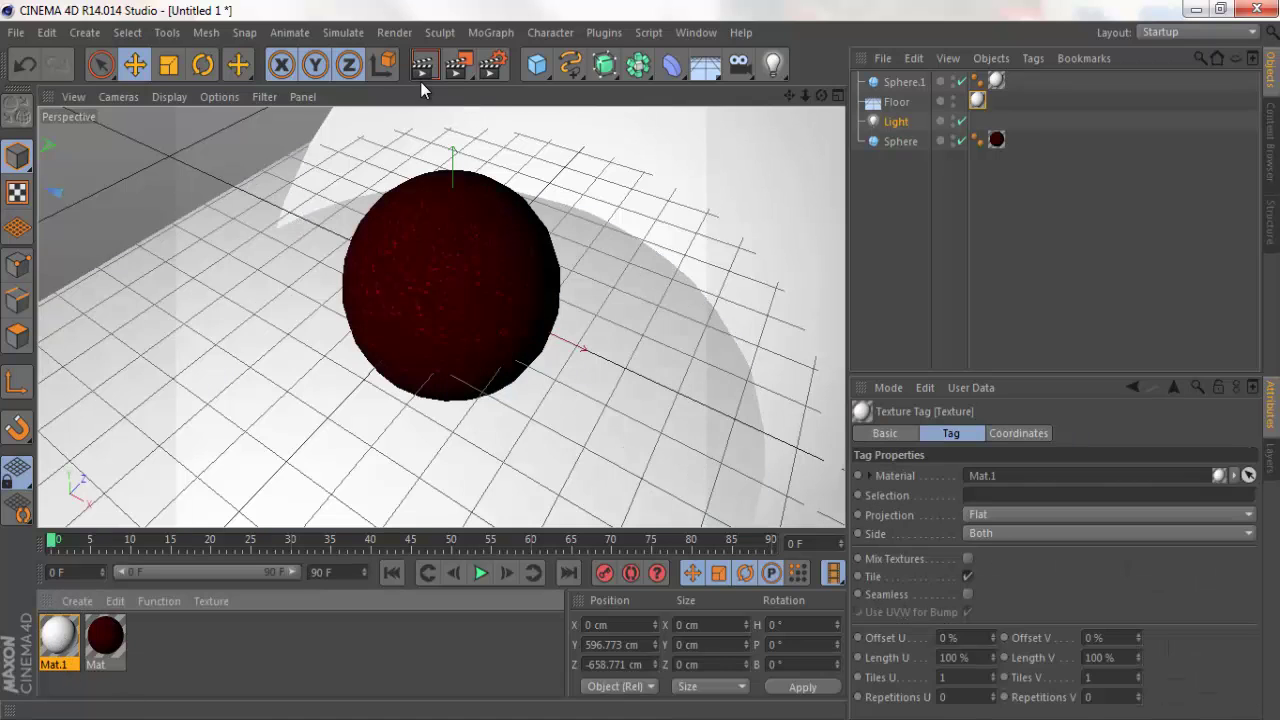
left_click(424, 66)
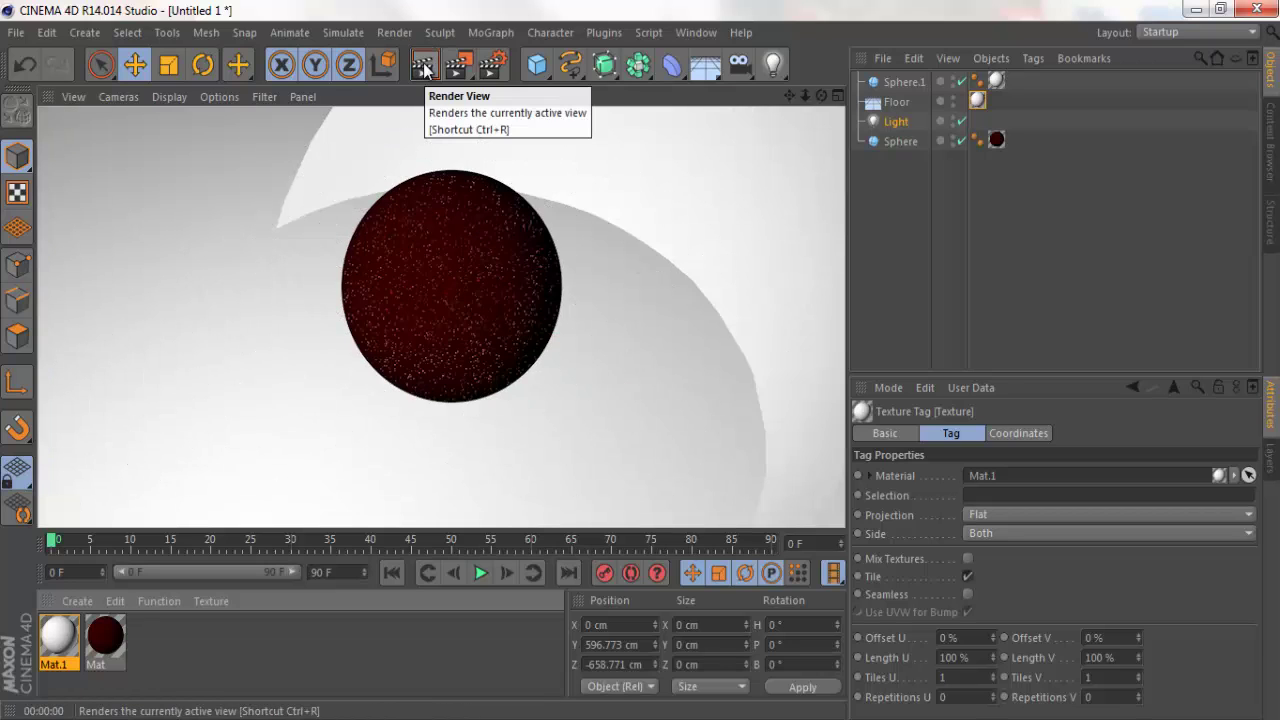
left_click(506, 64)
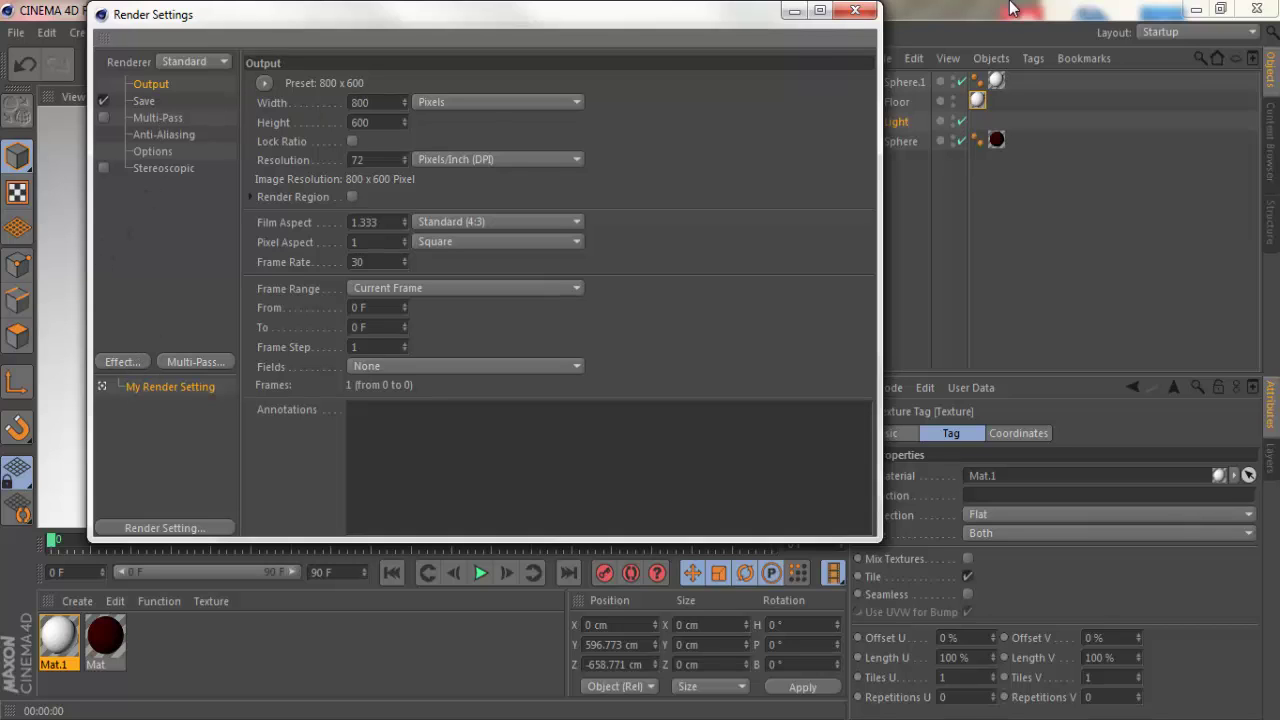
Step: Add a Global Illumination effect with Samples and Irradiance Cache Record Density both set to Low
left_click(136, 363)
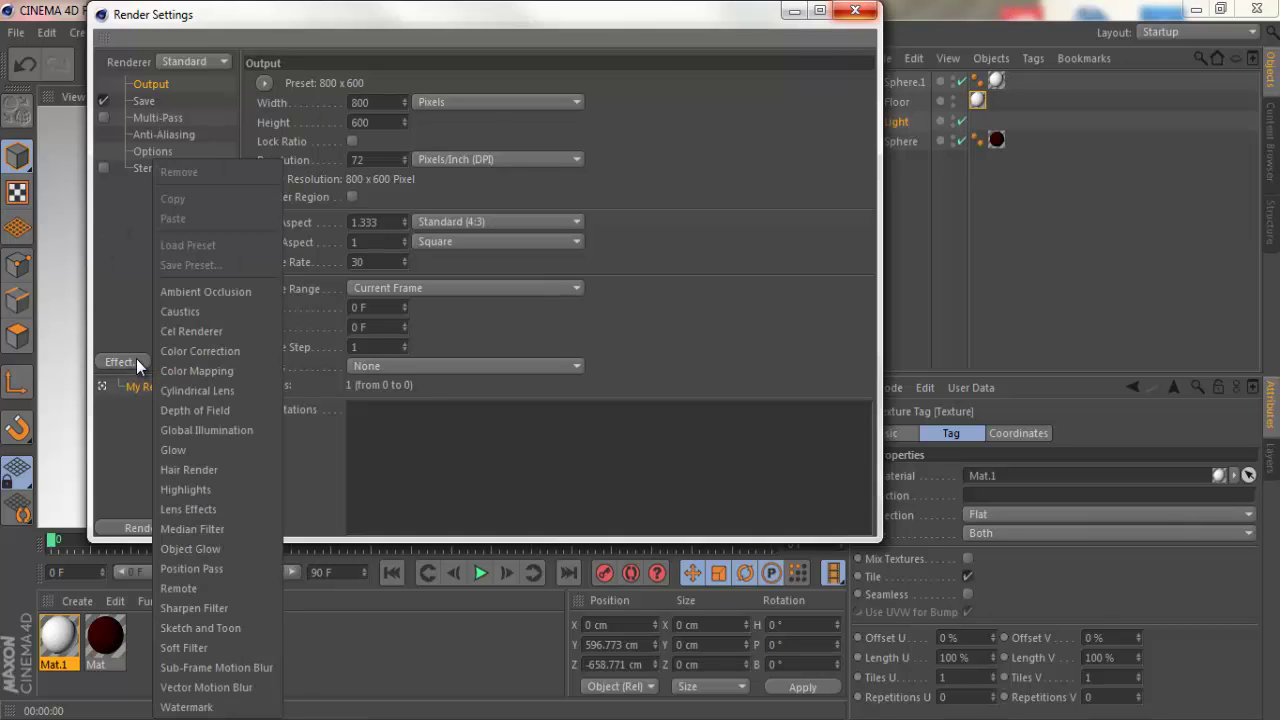
left_click(214, 431)
left_click(384, 86)
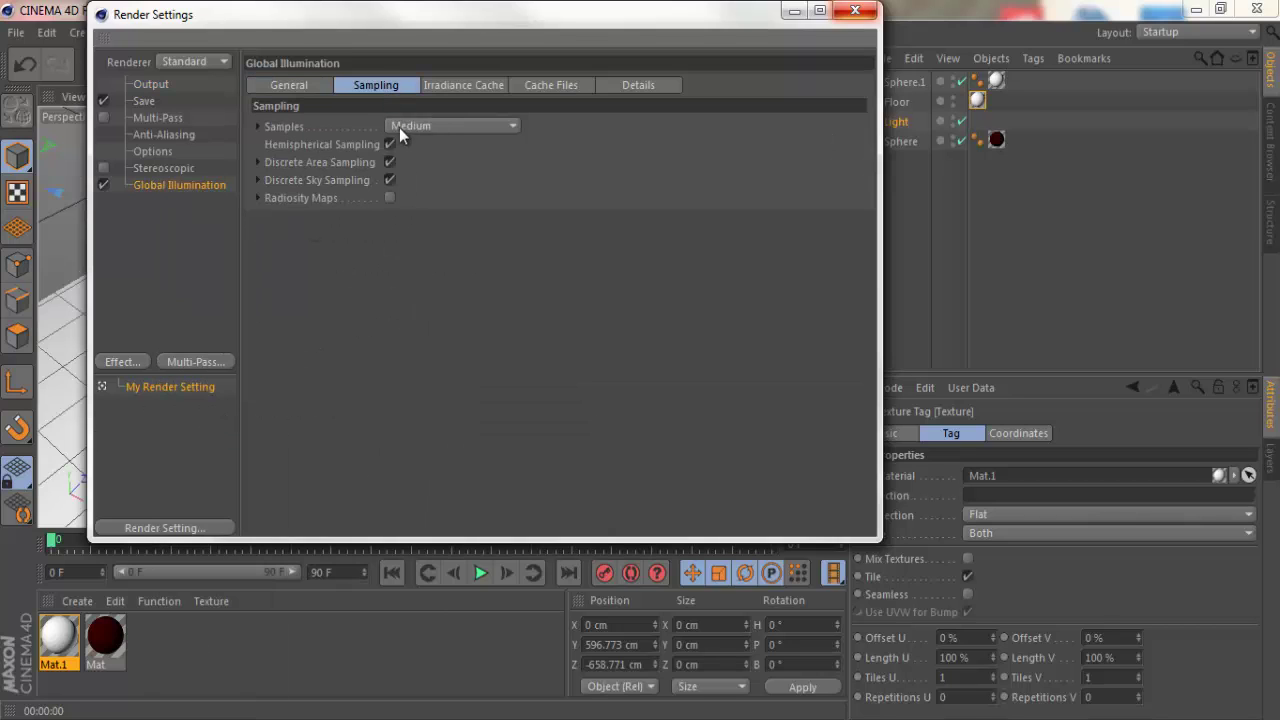
left_click(400, 126)
left_click(435, 183)
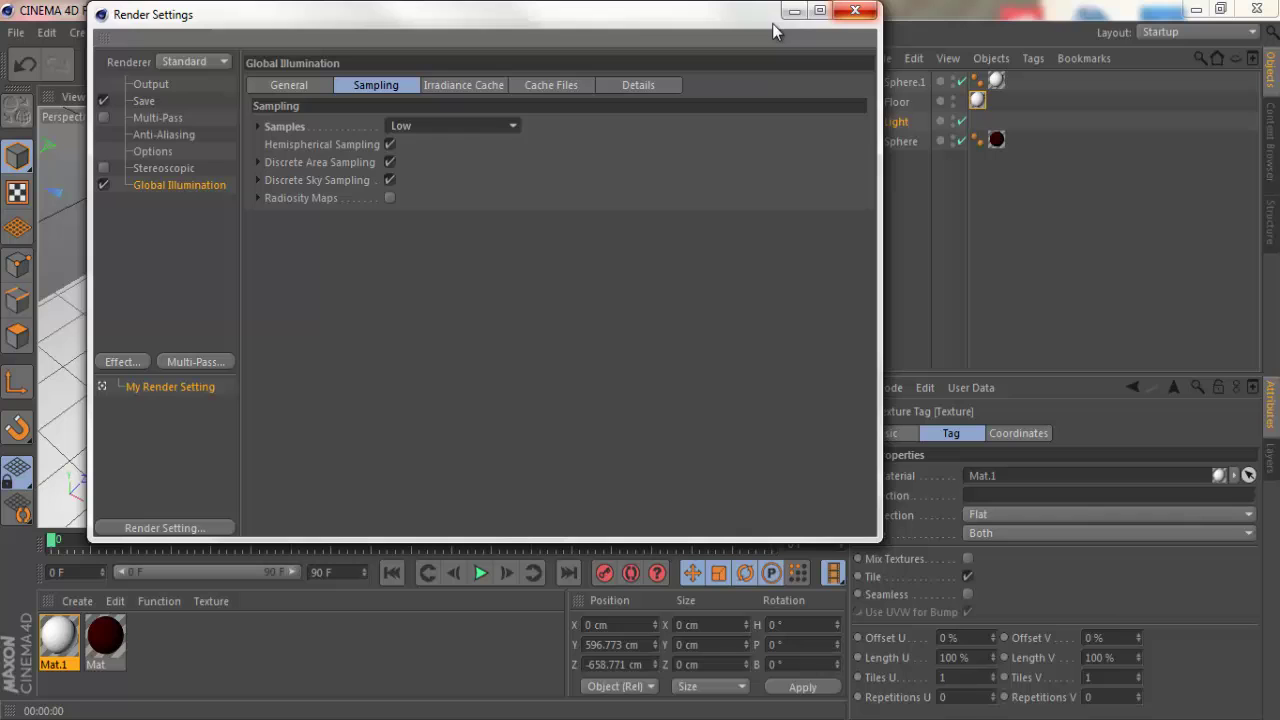
left_click(492, 86)
left_click(470, 125)
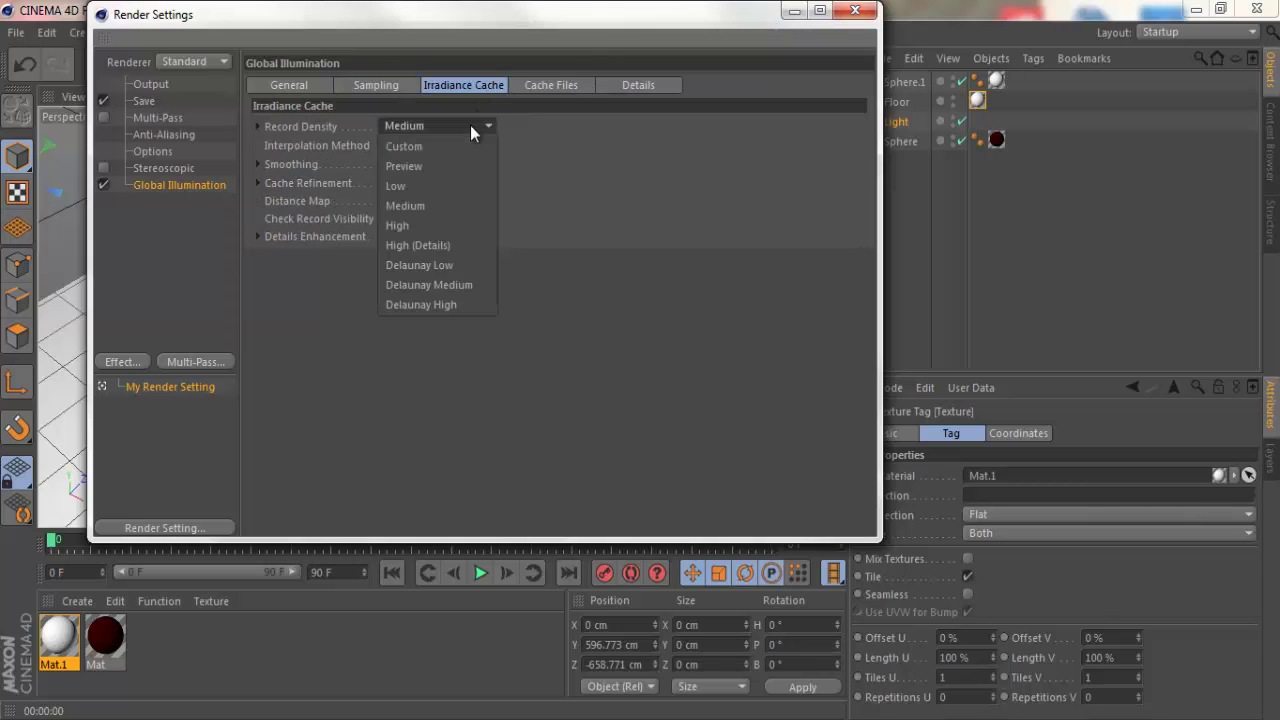
left_click(435, 184)
left_click(855, 10)
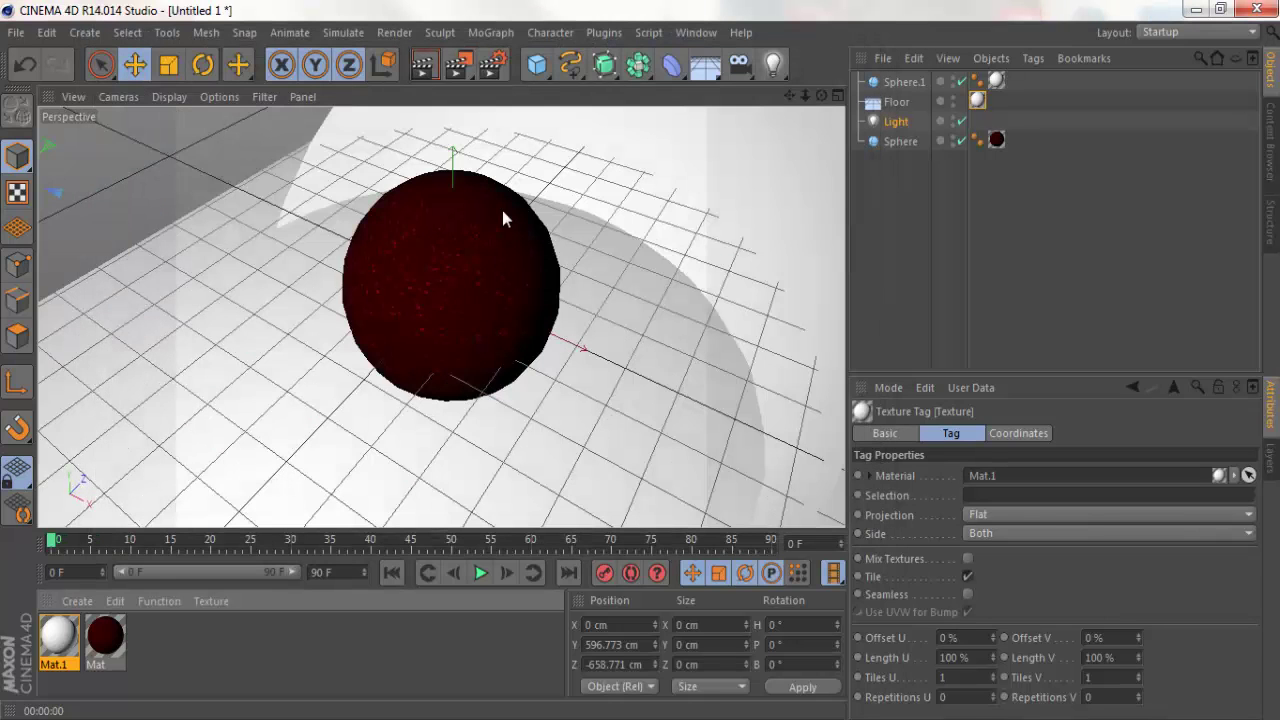
Step: Render the view, then set the light's shadow to Shadow Maps (Soft)
left_click(424, 68)
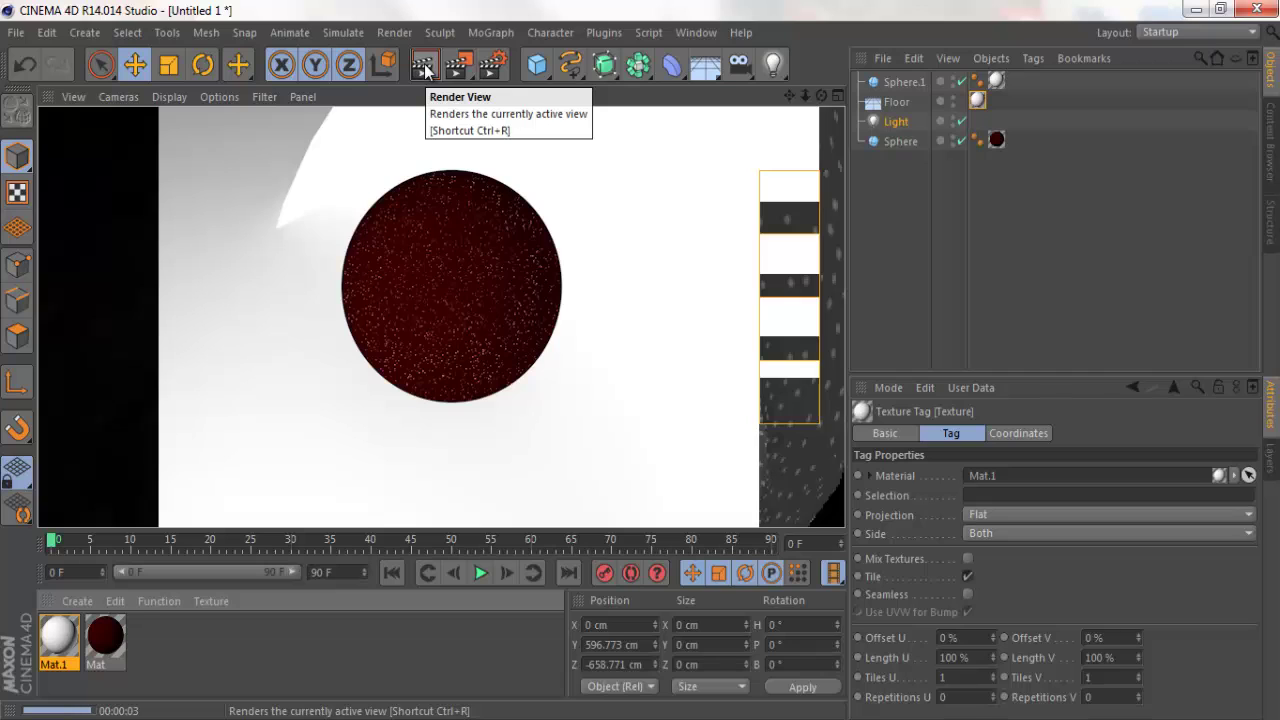
left_click(895, 121)
left_click(946, 589)
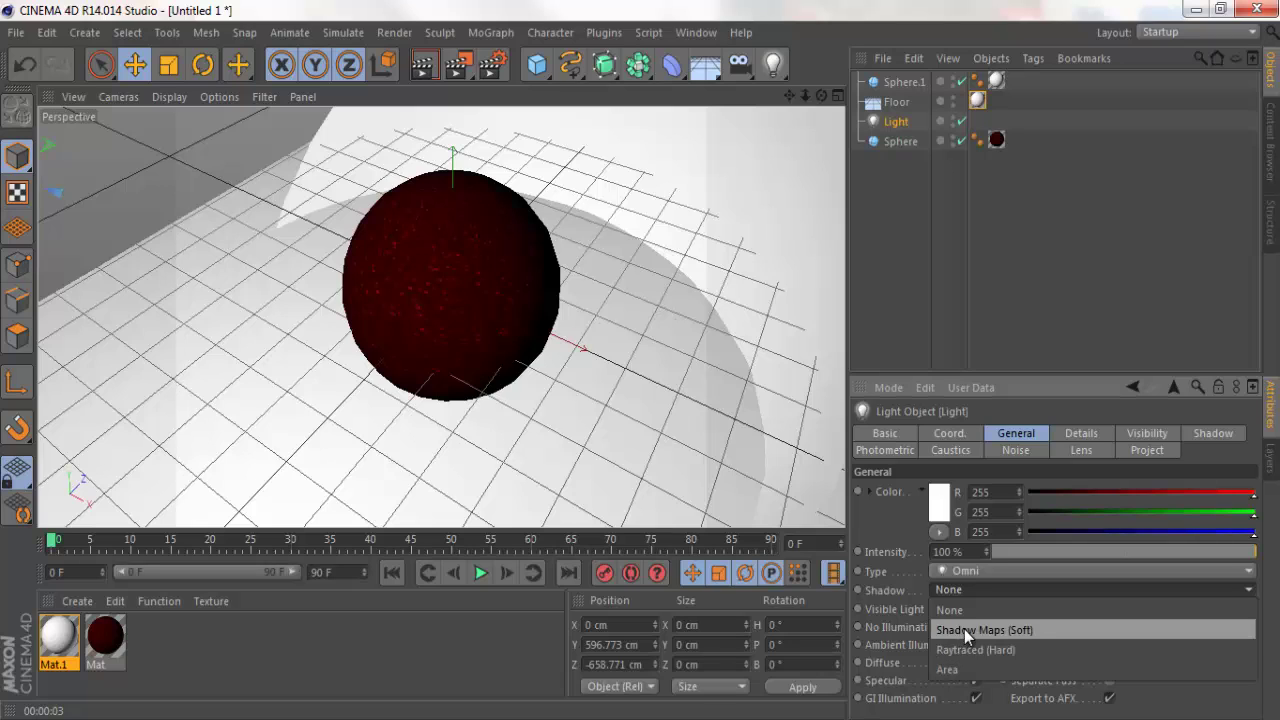
left_click(964, 629)
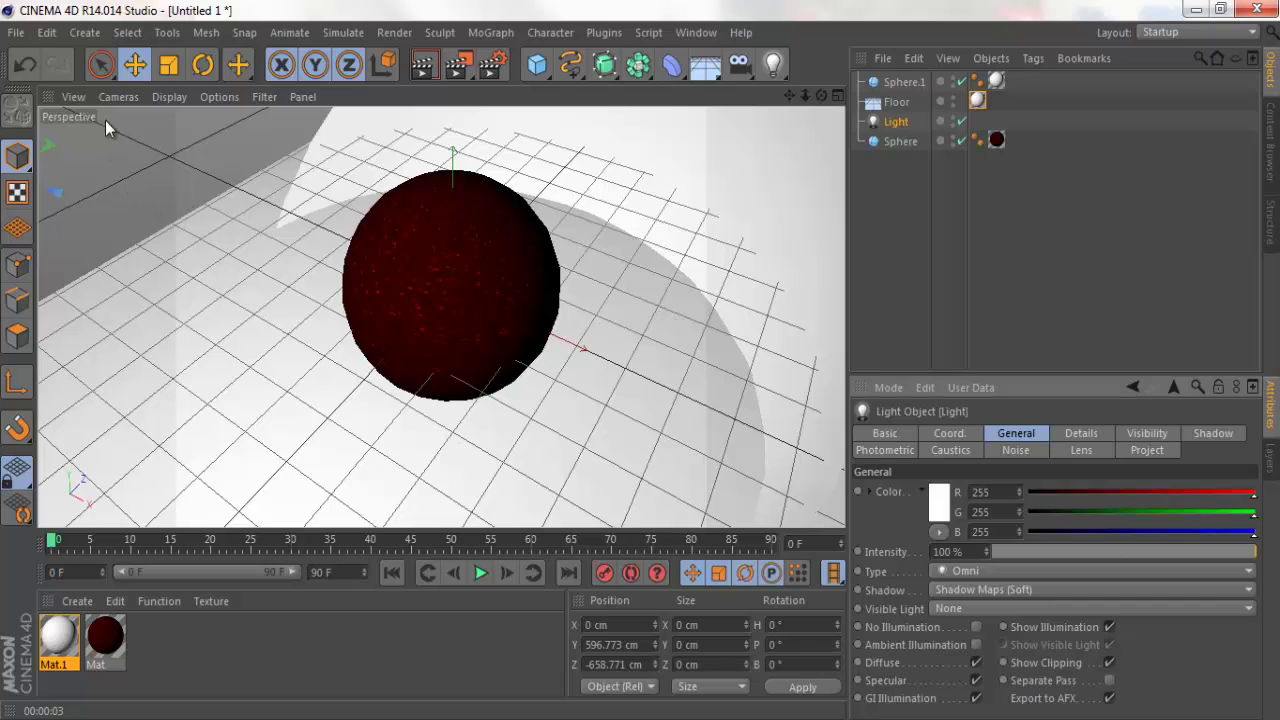
Step: Add Ambient Occlusion to the render effects and test-render the view
left_click(492, 65)
left_click(131, 362)
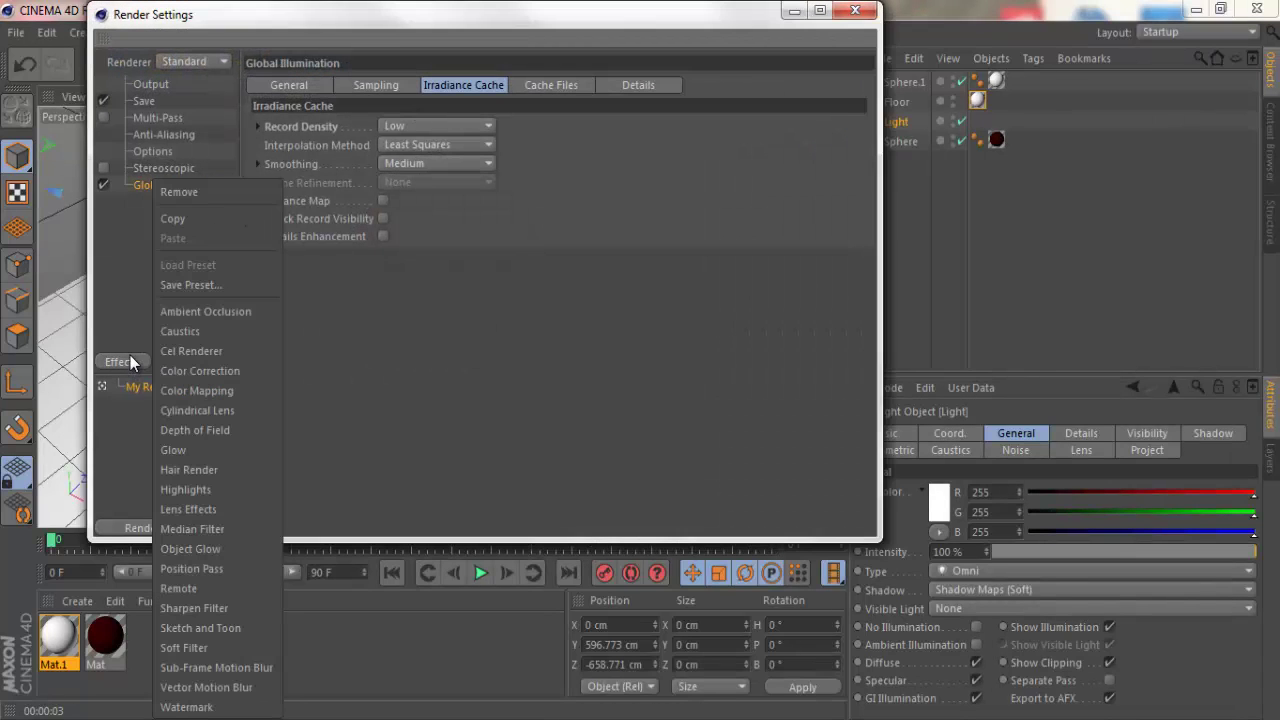
left_click(160, 311)
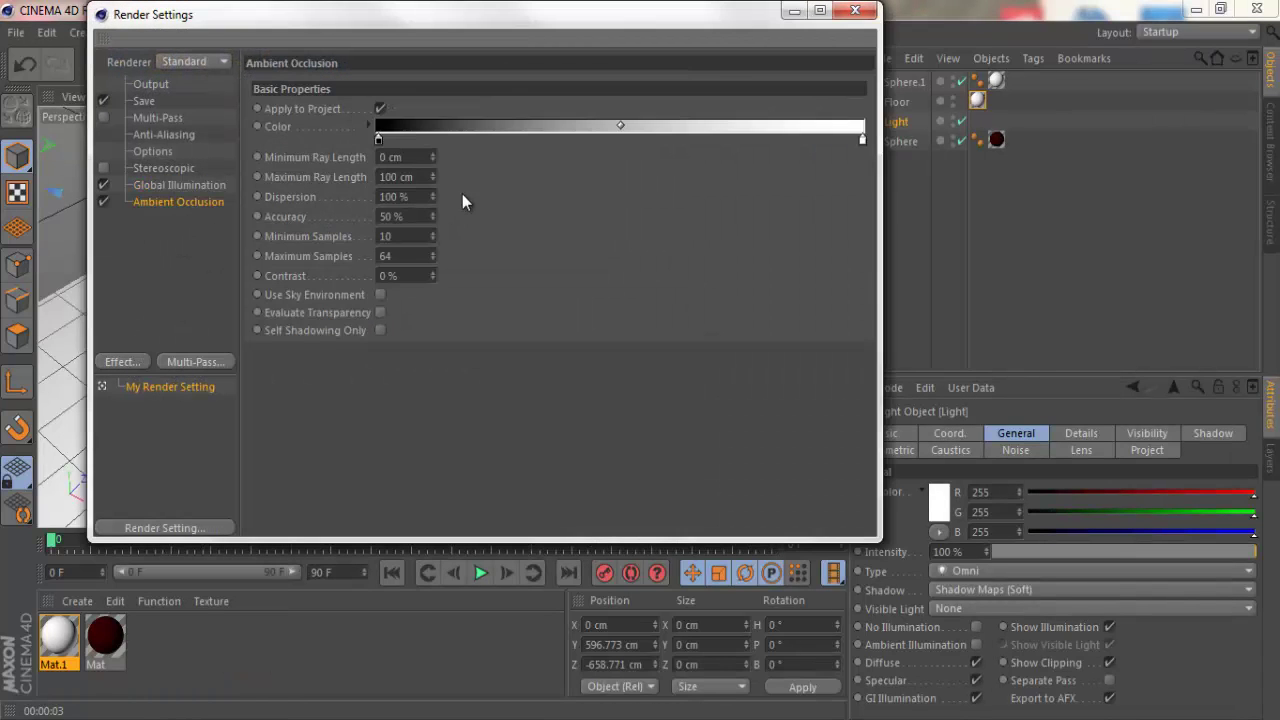
left_click(855, 10)
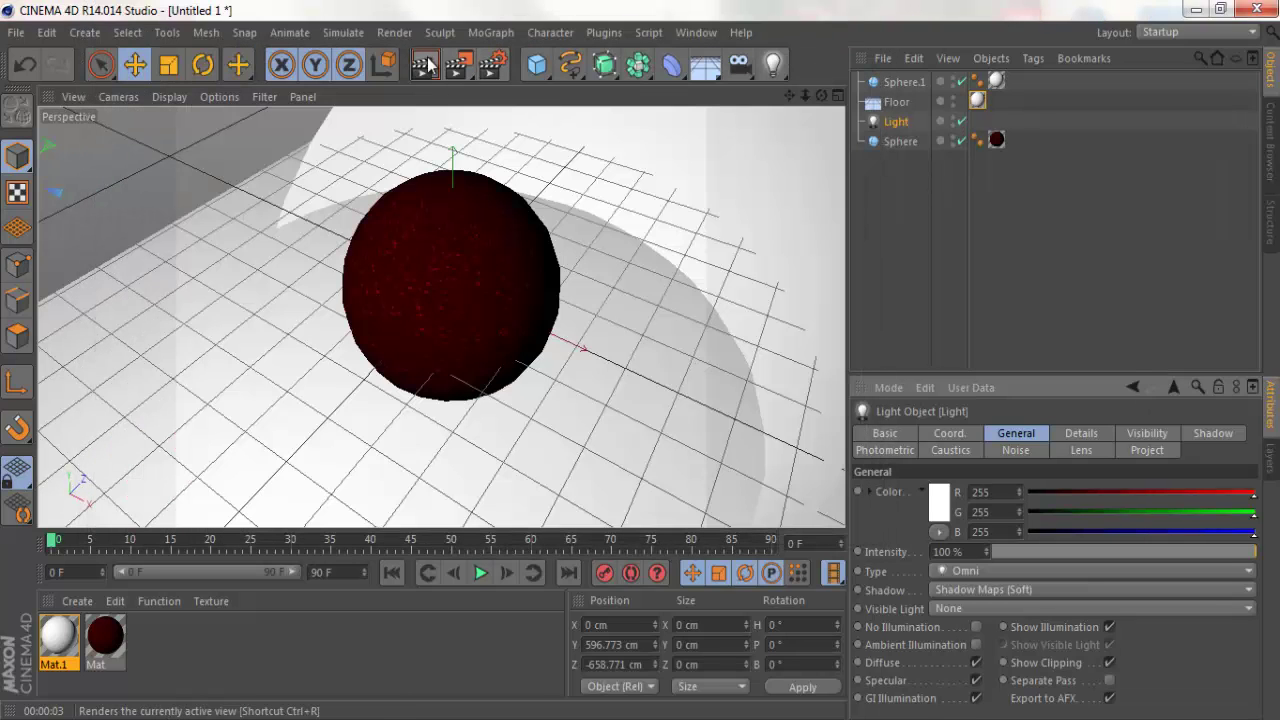
left_click(428, 65)
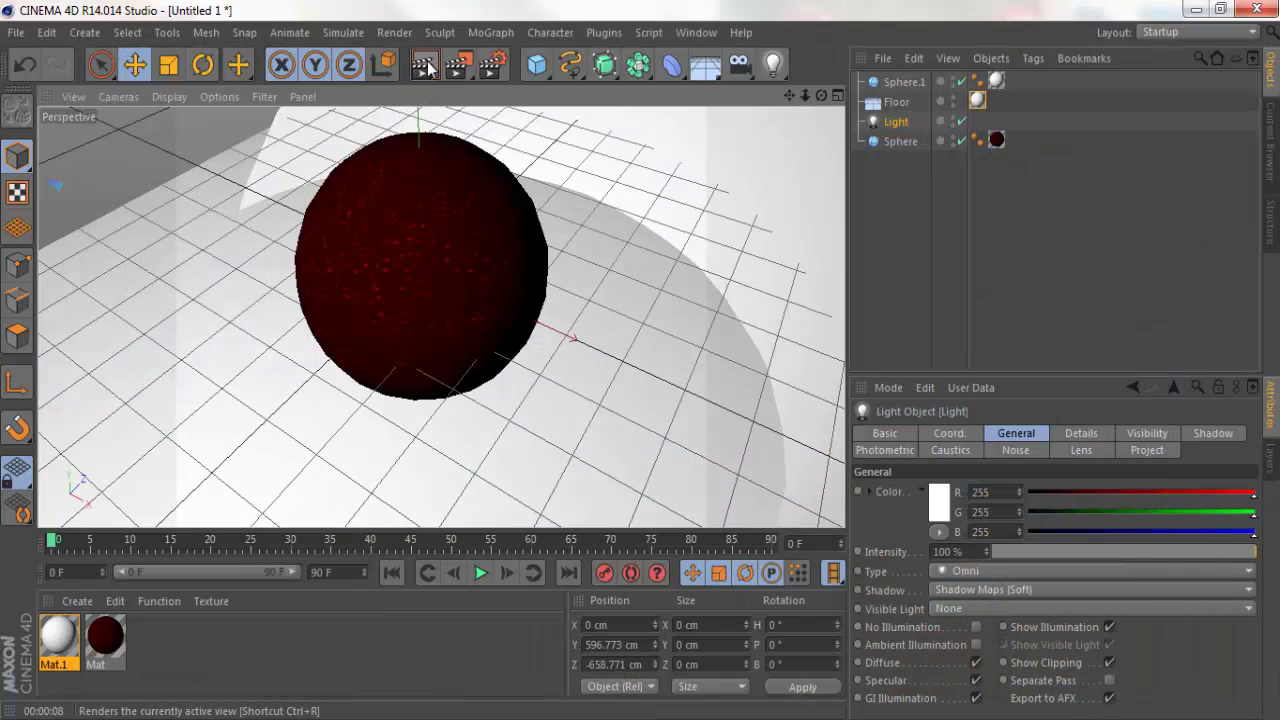
Step: Start a fresh viewport render of the red sphere against the white backdrop
left_click(426, 66)
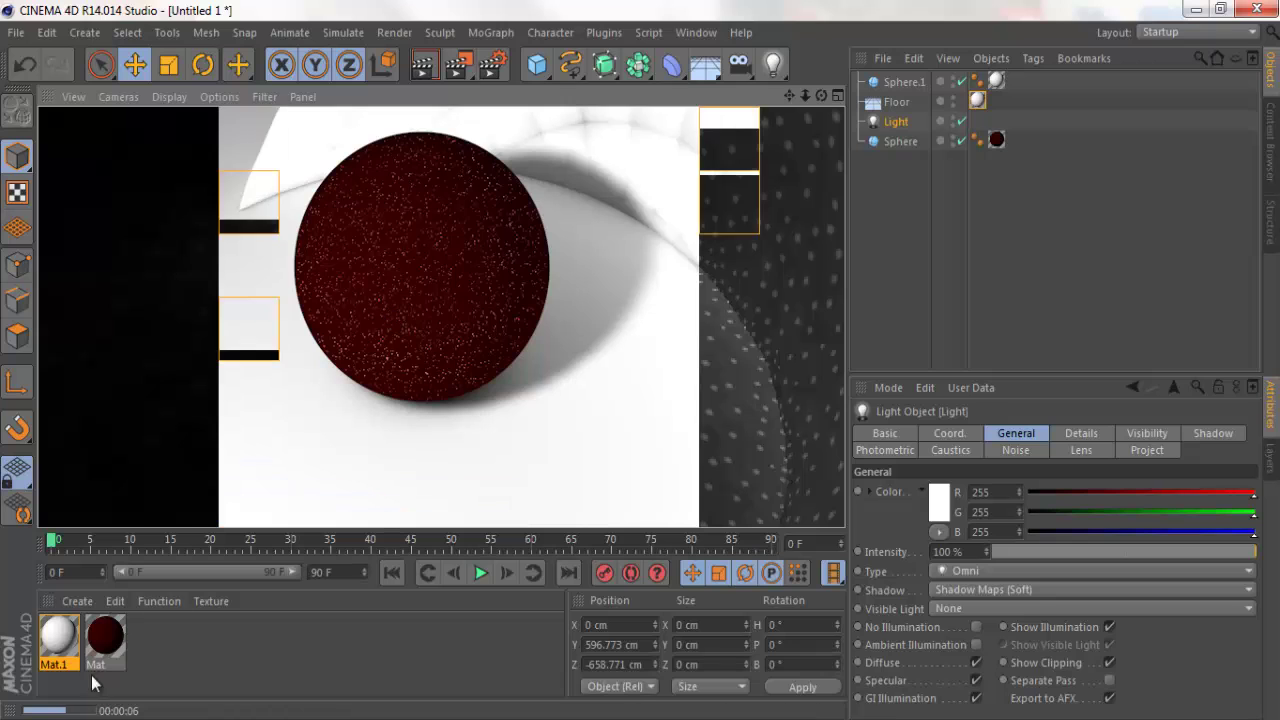
Step: Change the Mat Color noise shader's Color 1 to bright red (R 210) and re-render
double_click(105, 638)
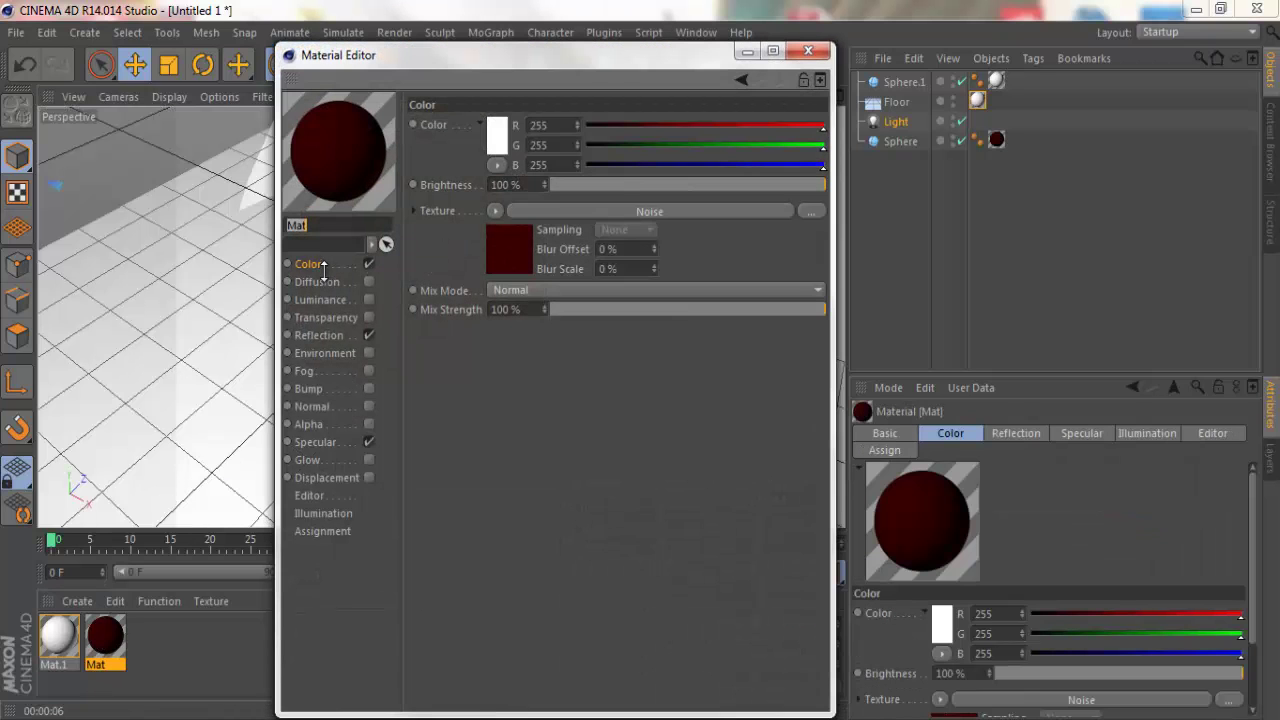
left_click(510, 250)
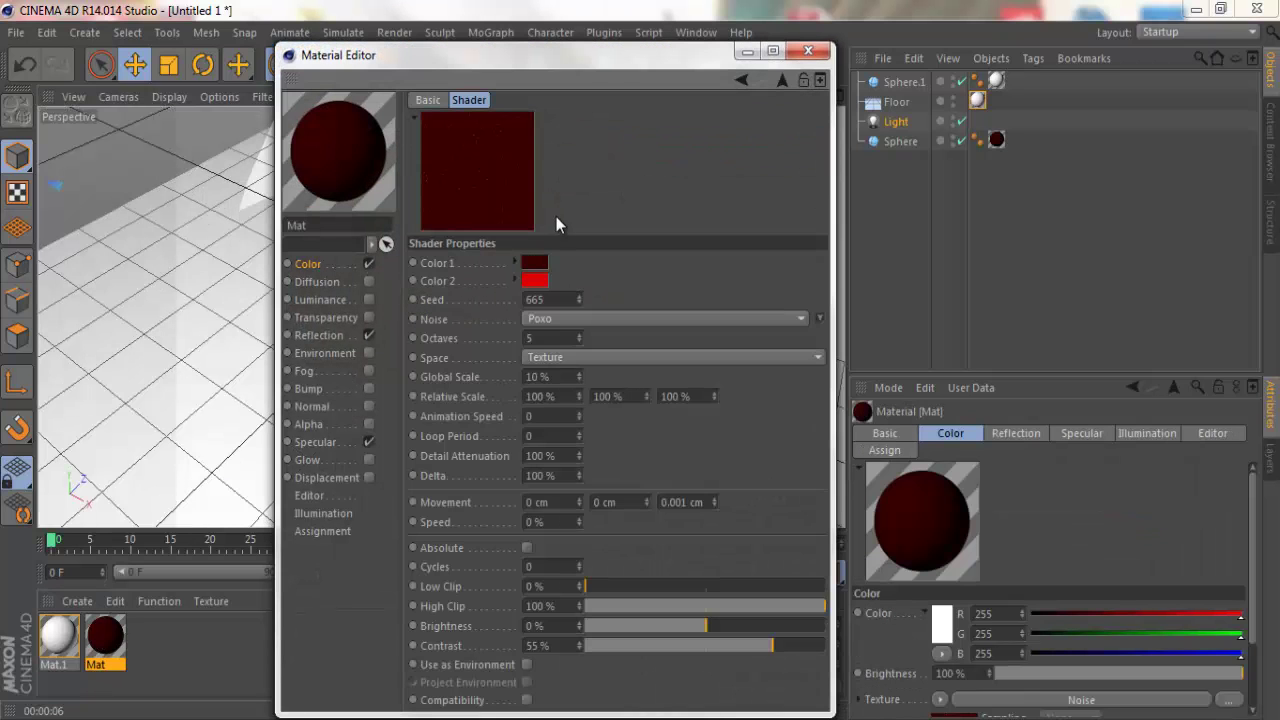
left_click(535, 263)
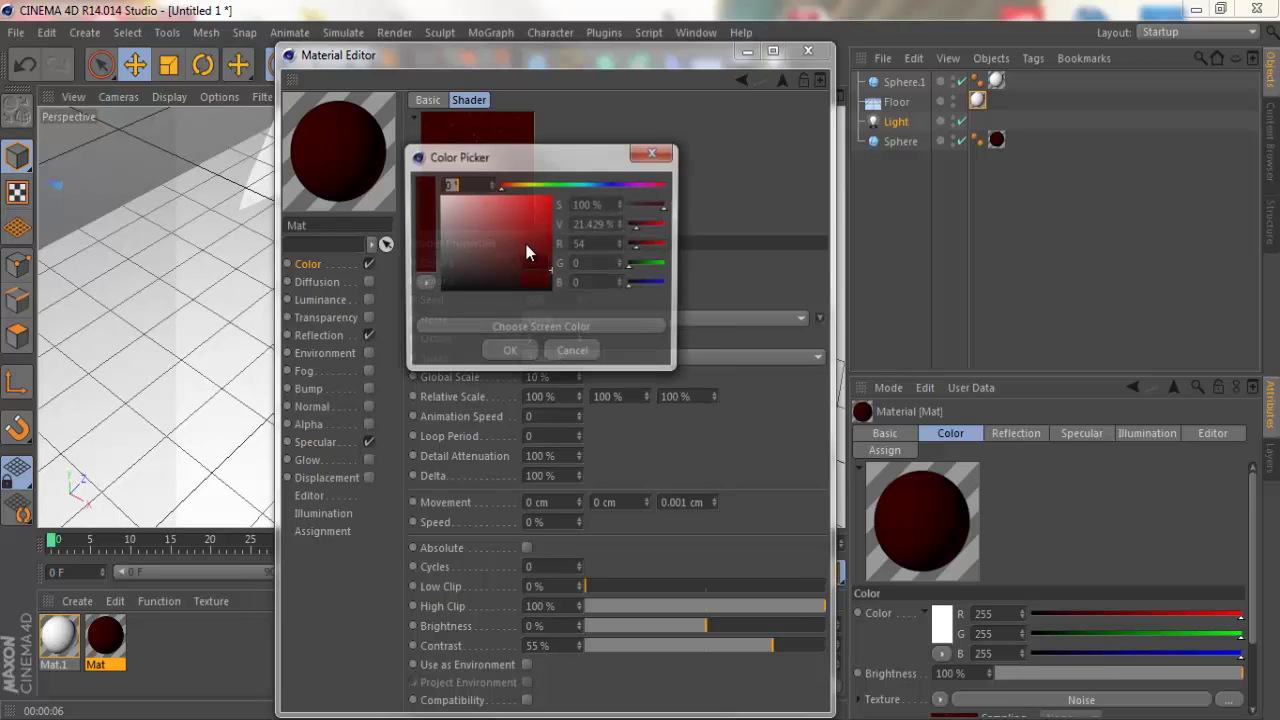
left_click_drag(545, 225, 557, 206)
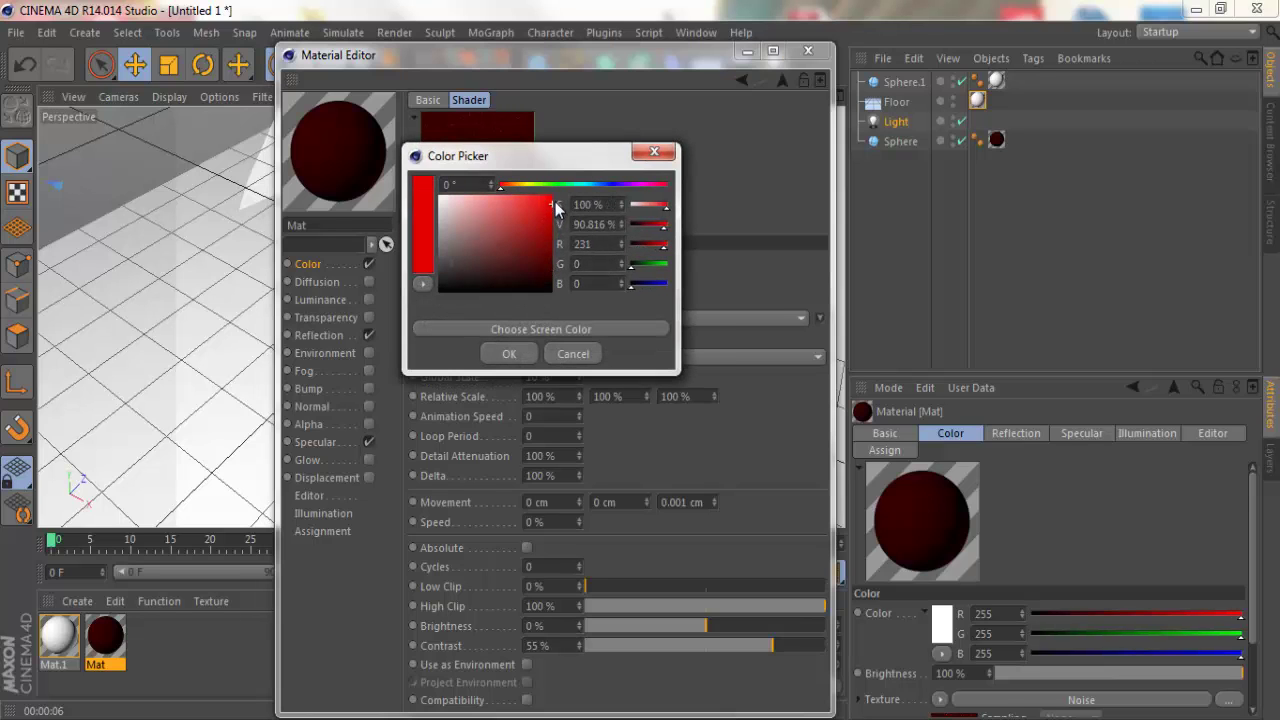
left_click(535, 355)
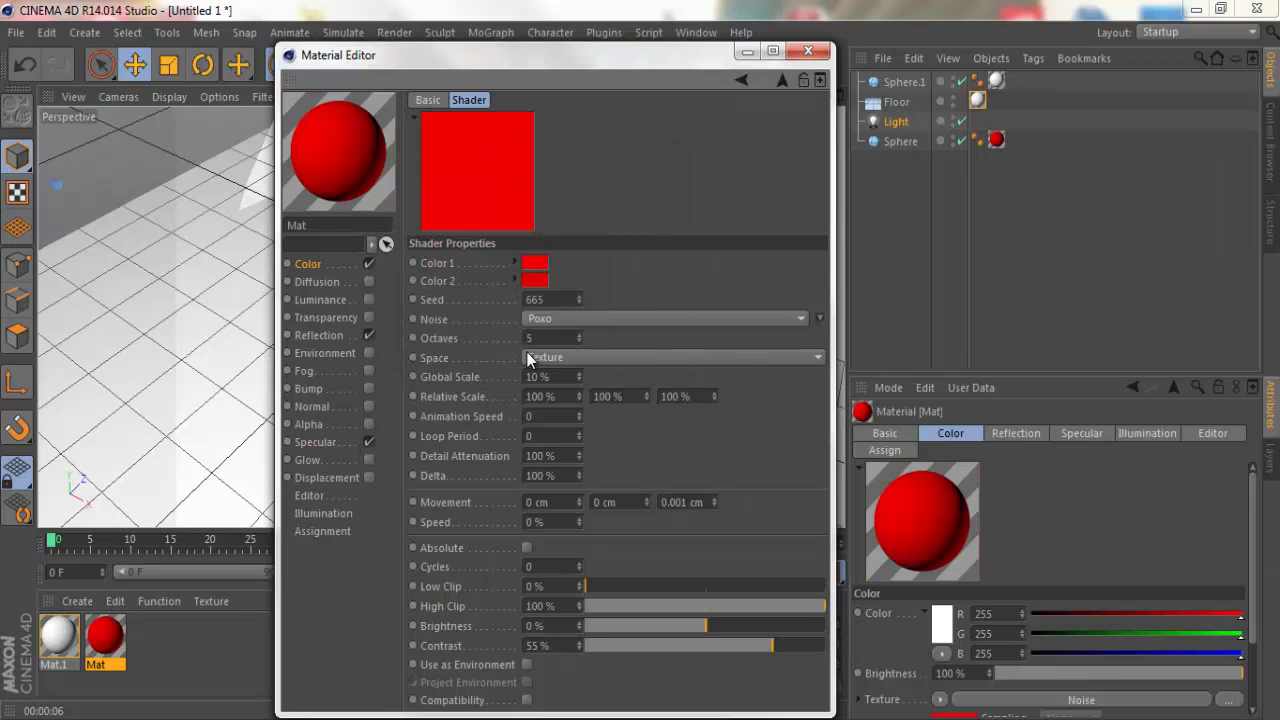
left_click(537, 263)
left_click_drag(546, 212, 553, 222)
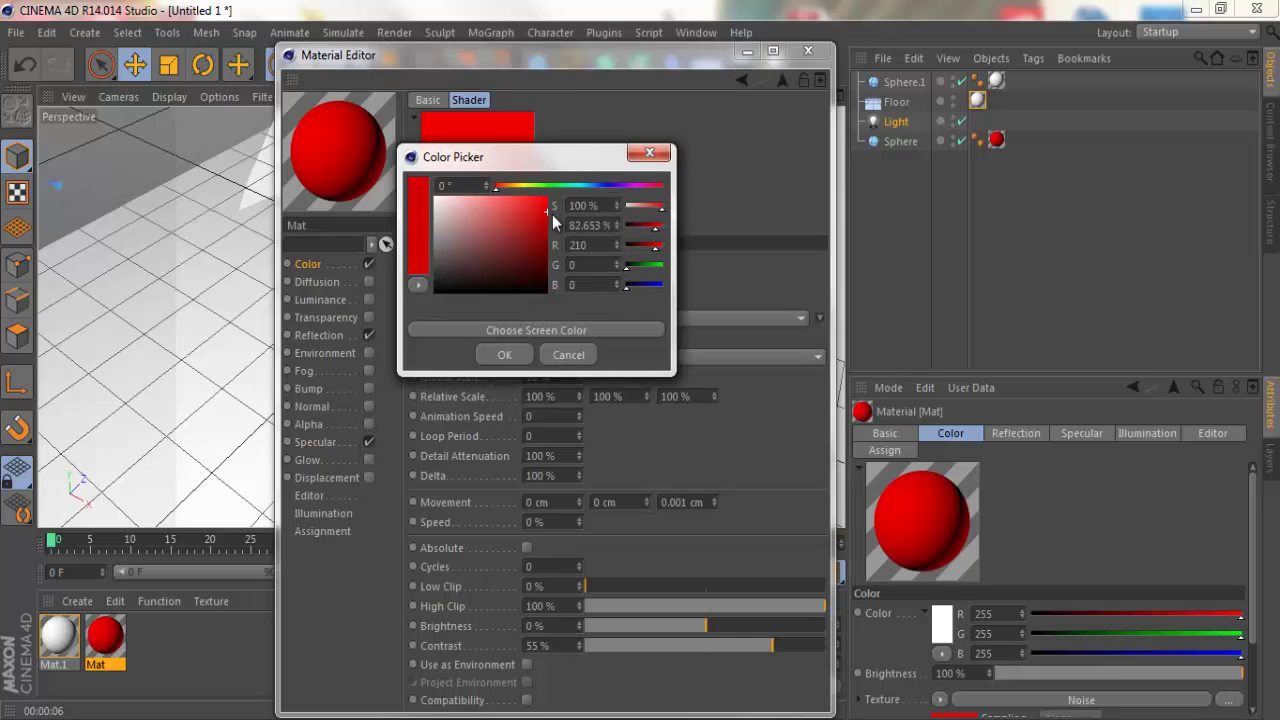
left_click(504, 355)
left_click(808, 51)
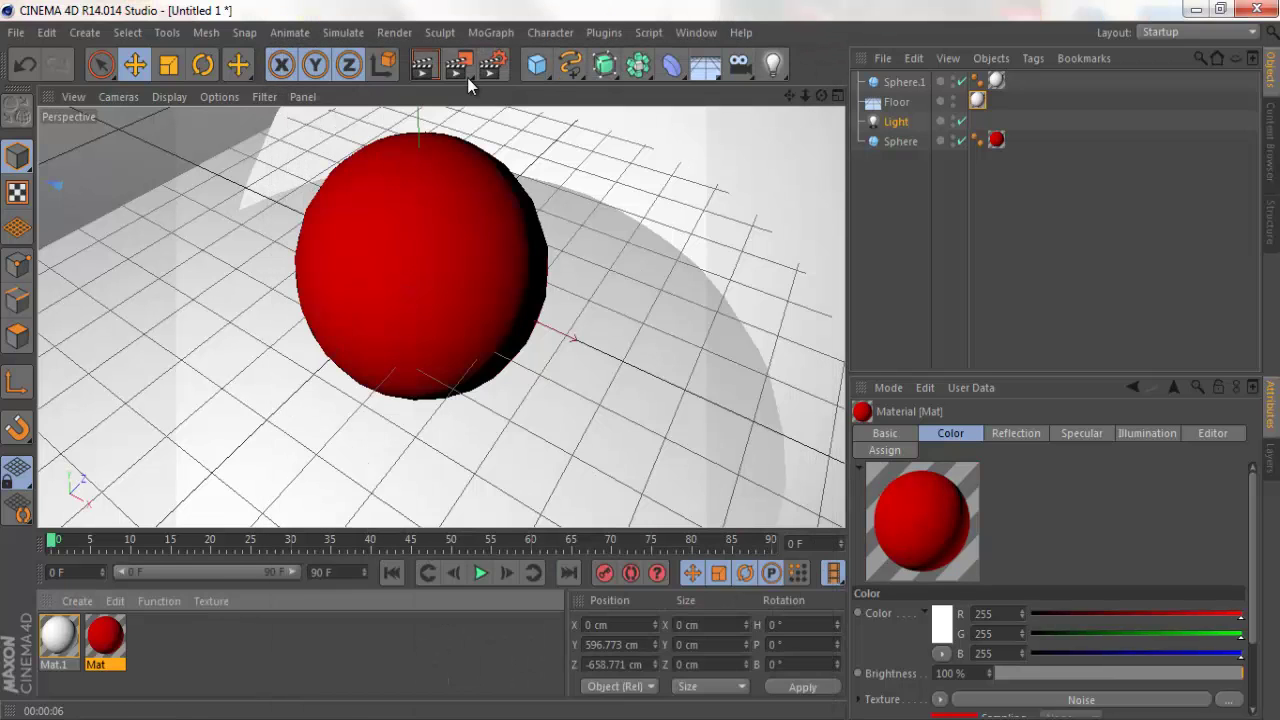
left_click(425, 66)
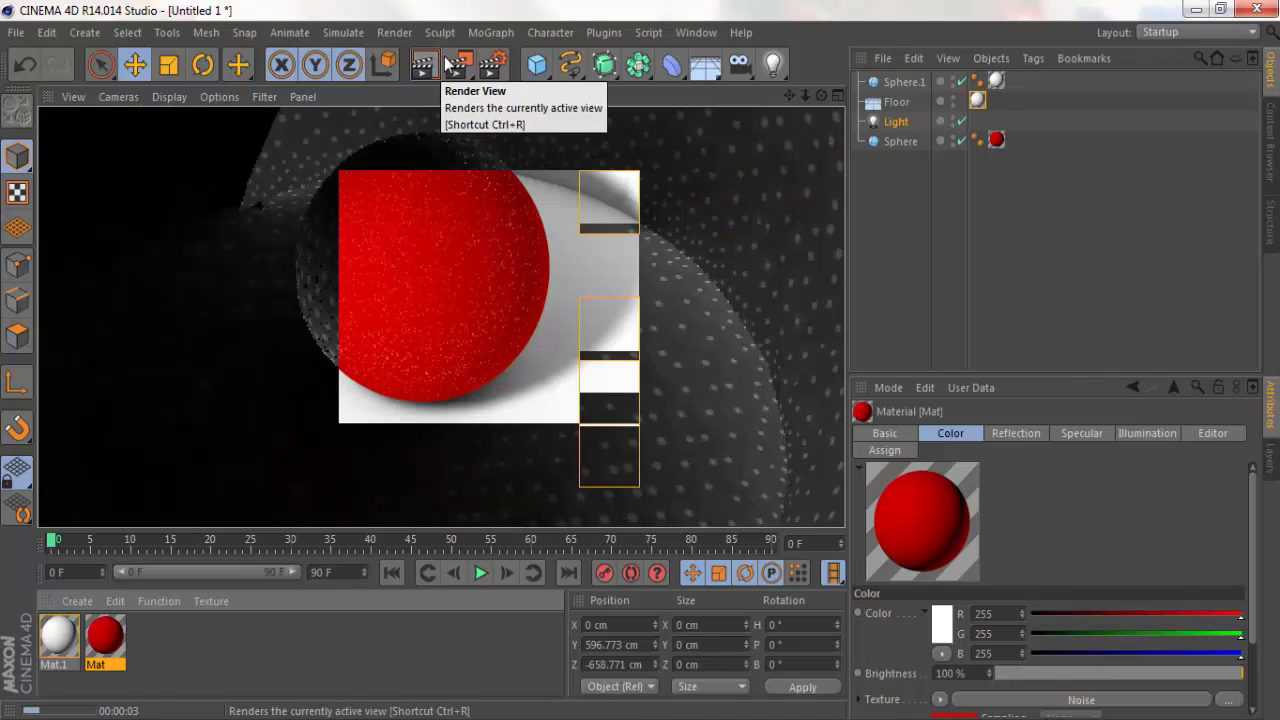
Step: Change the Mat reflection noise shader's Color 2 from pink to red
double_click(106, 643)
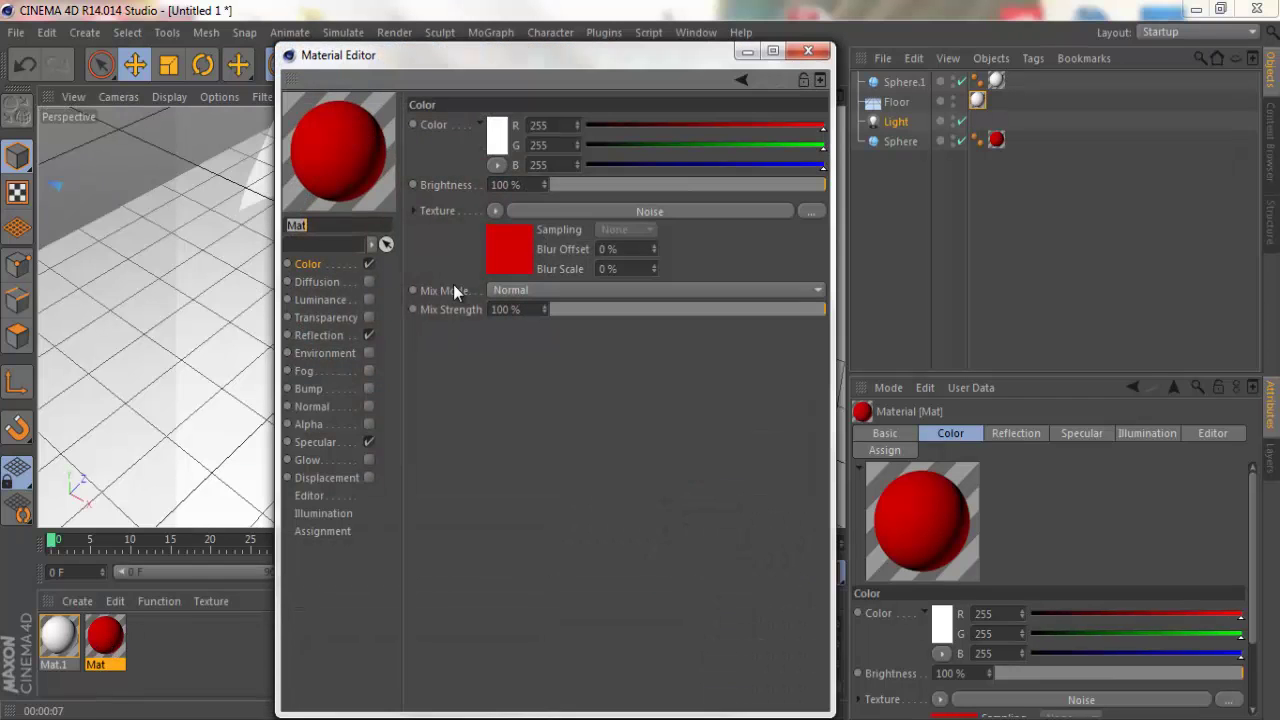
left_click(330, 336)
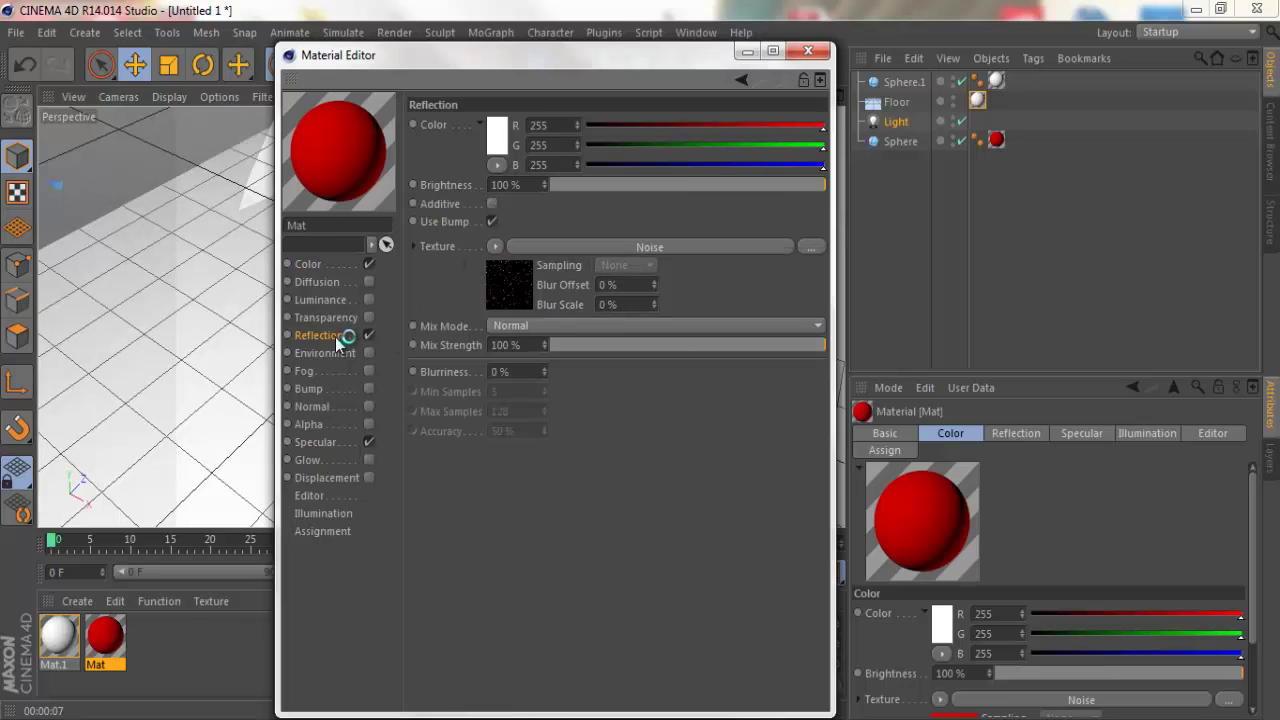
left_click(534, 252)
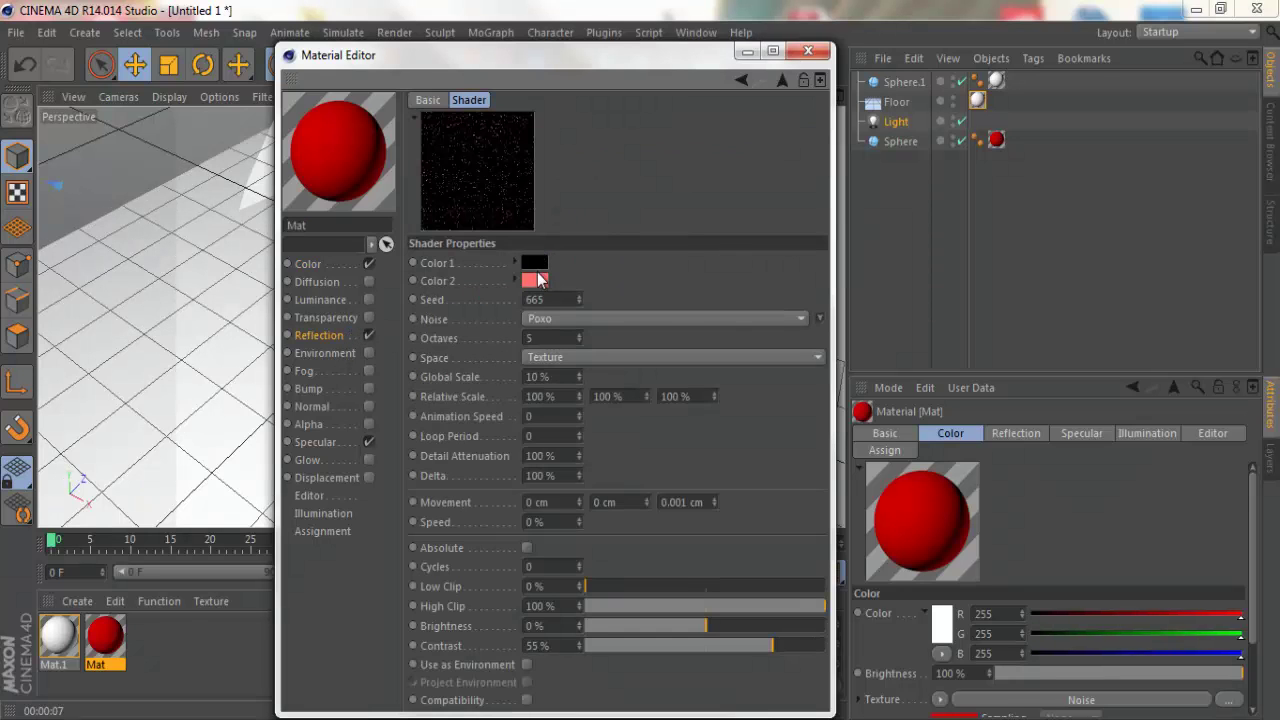
left_click(535, 280)
left_click_drag(519, 219, 548, 218)
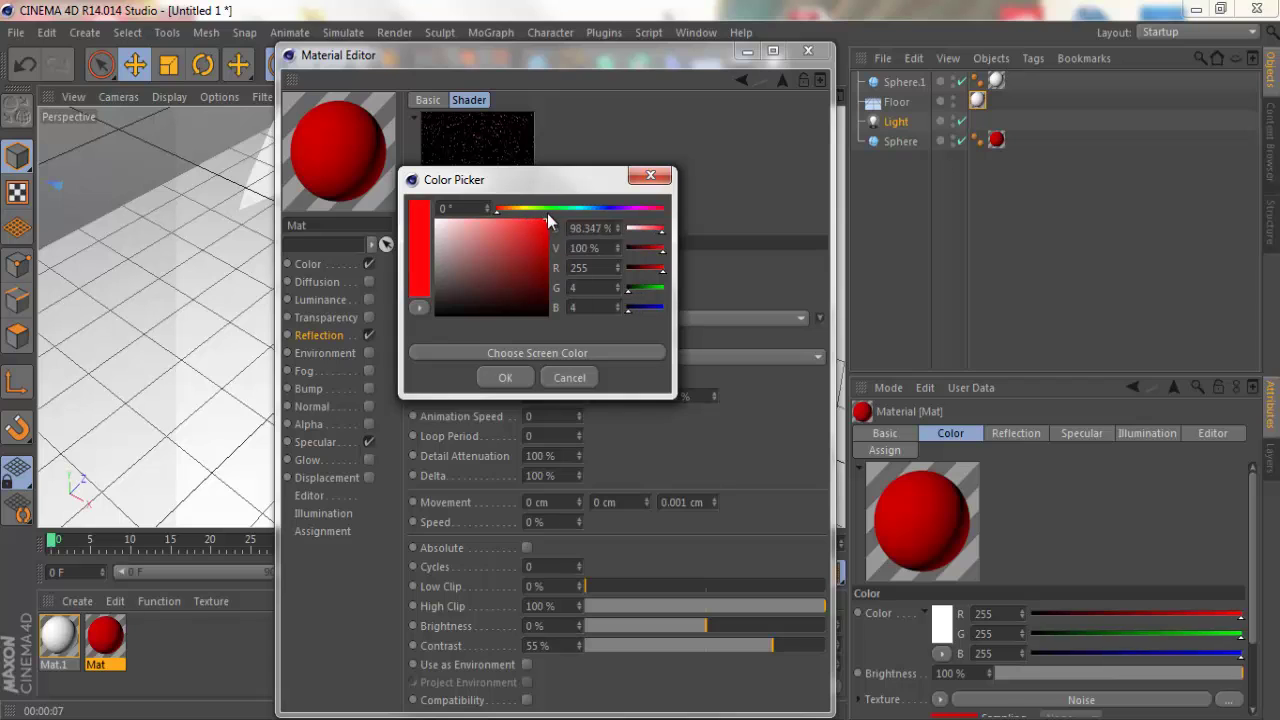
left_click(505, 378)
Step: Set the specular noise Color 2 to red (R 252, G 20, B 20) and render the view
left_click(300, 443)
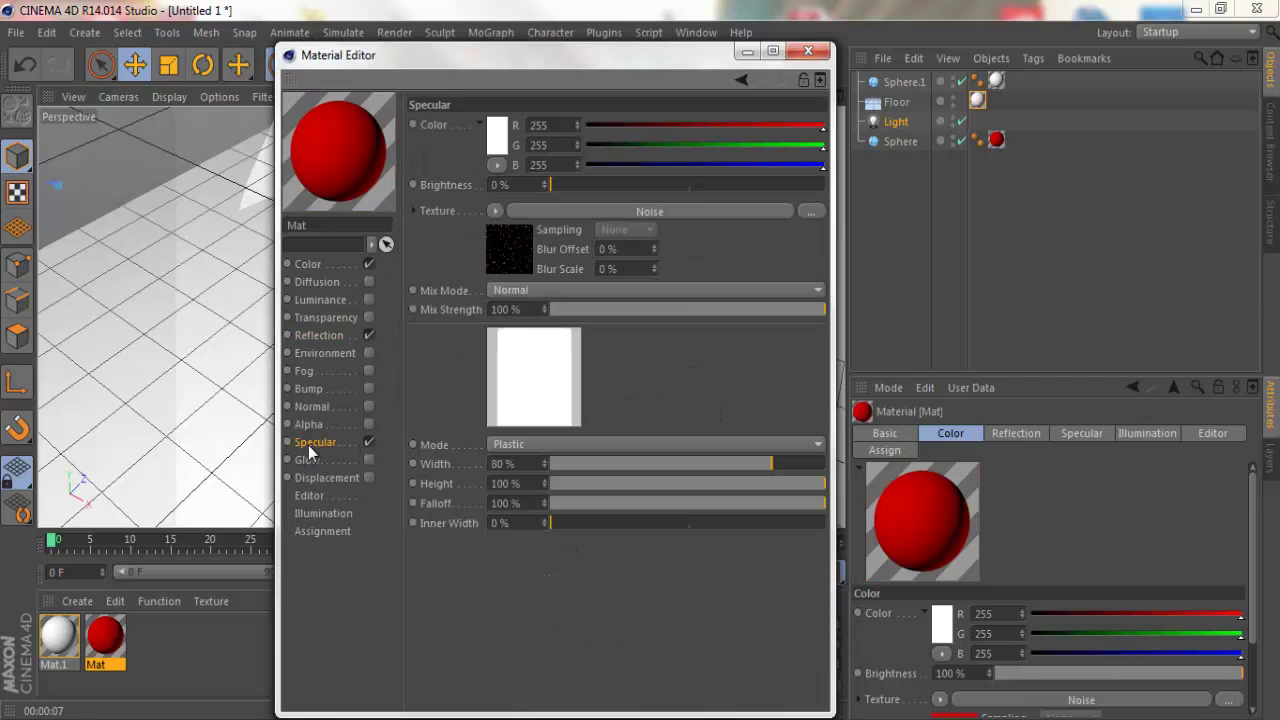
left_click(561, 211)
left_click(533, 277)
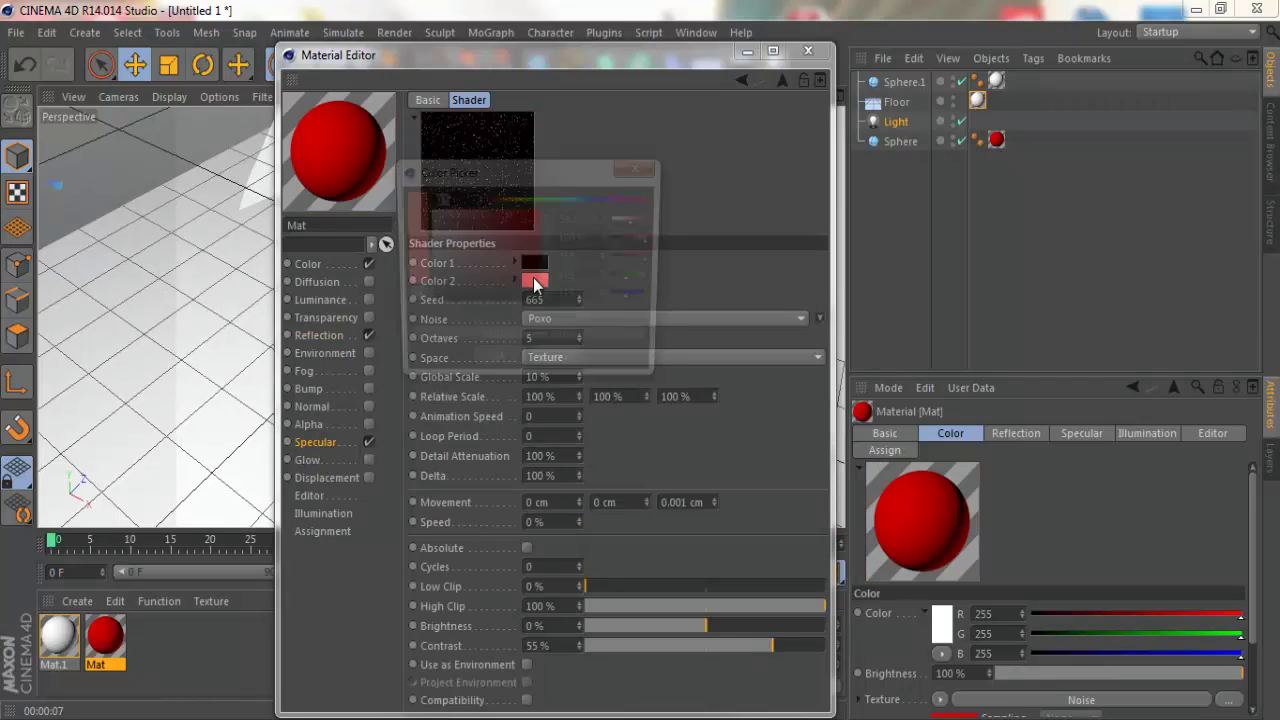
left_click(525, 215)
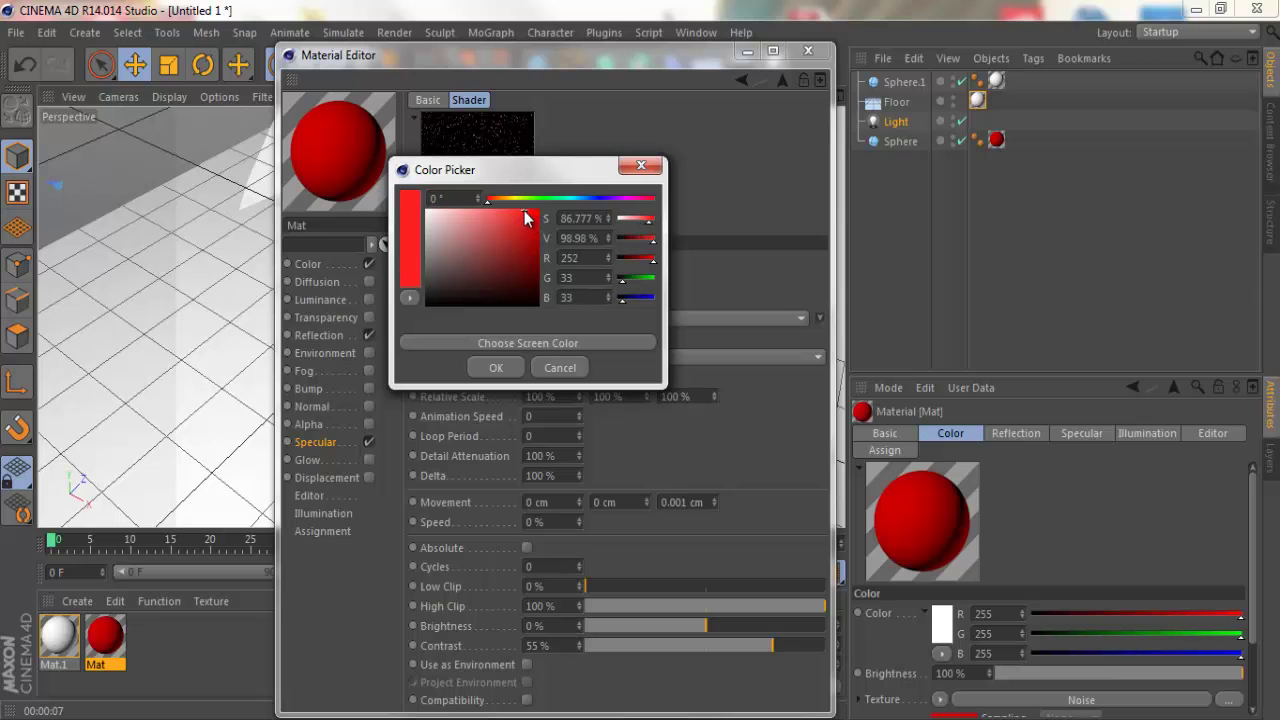
left_click(496, 367)
left_click(808, 51)
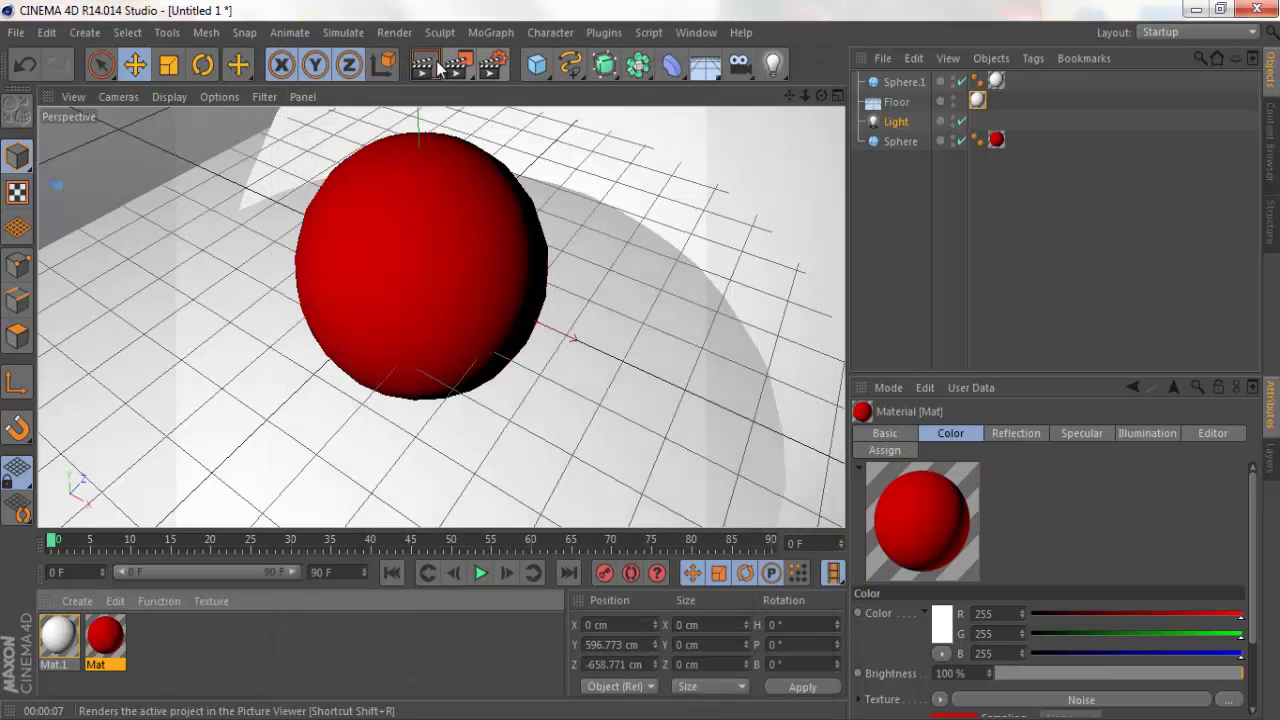
left_click(426, 66)
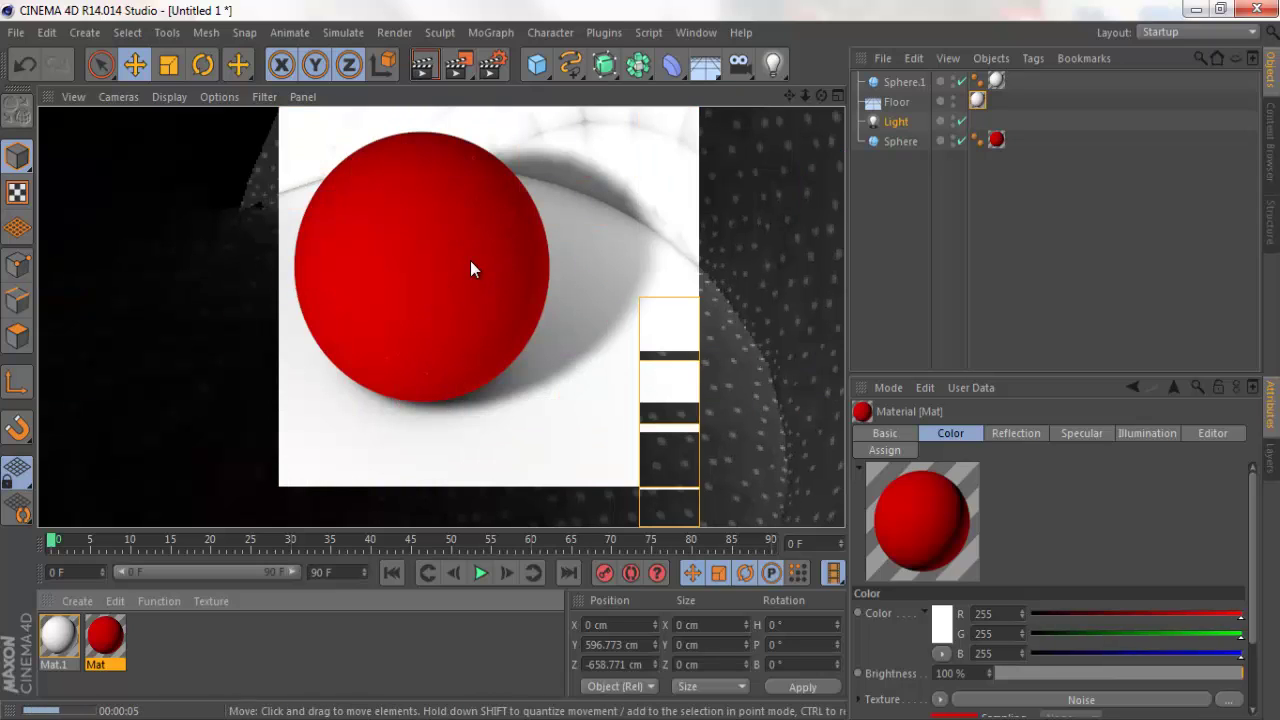
Step: Lower the Mat specular noise shader's contrast to 35%
left_click(108, 638)
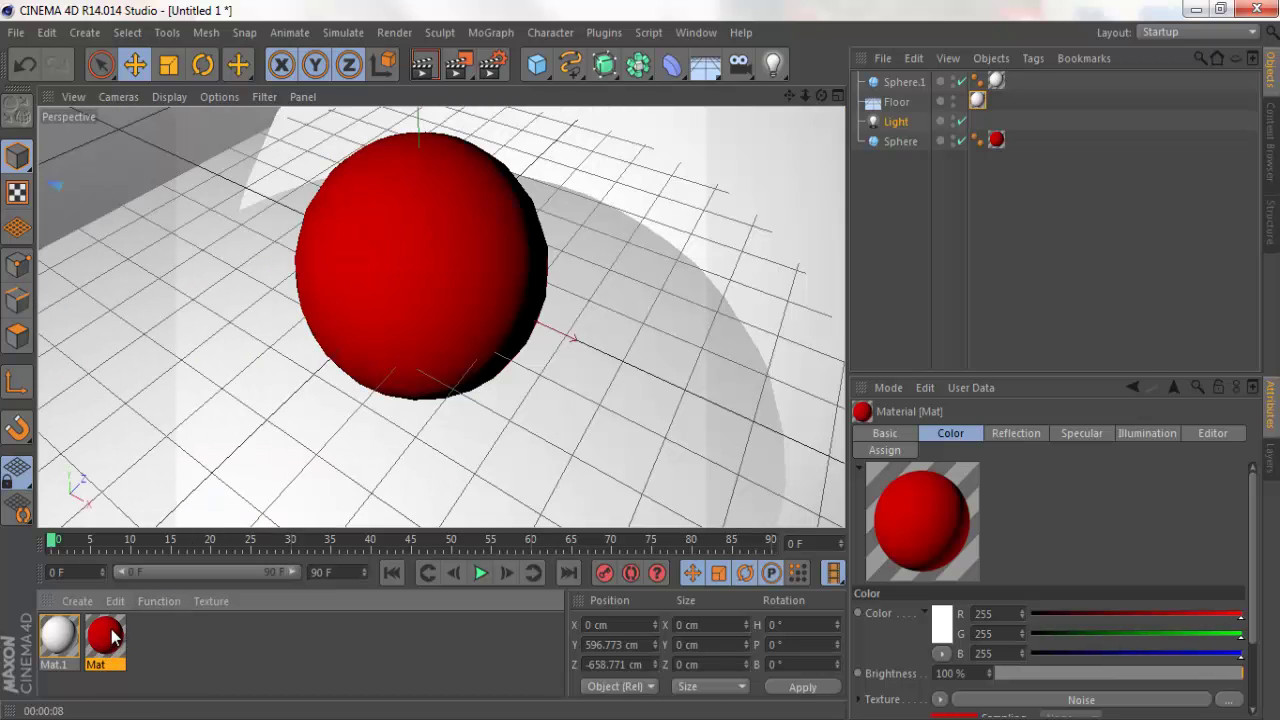
double_click(104, 640)
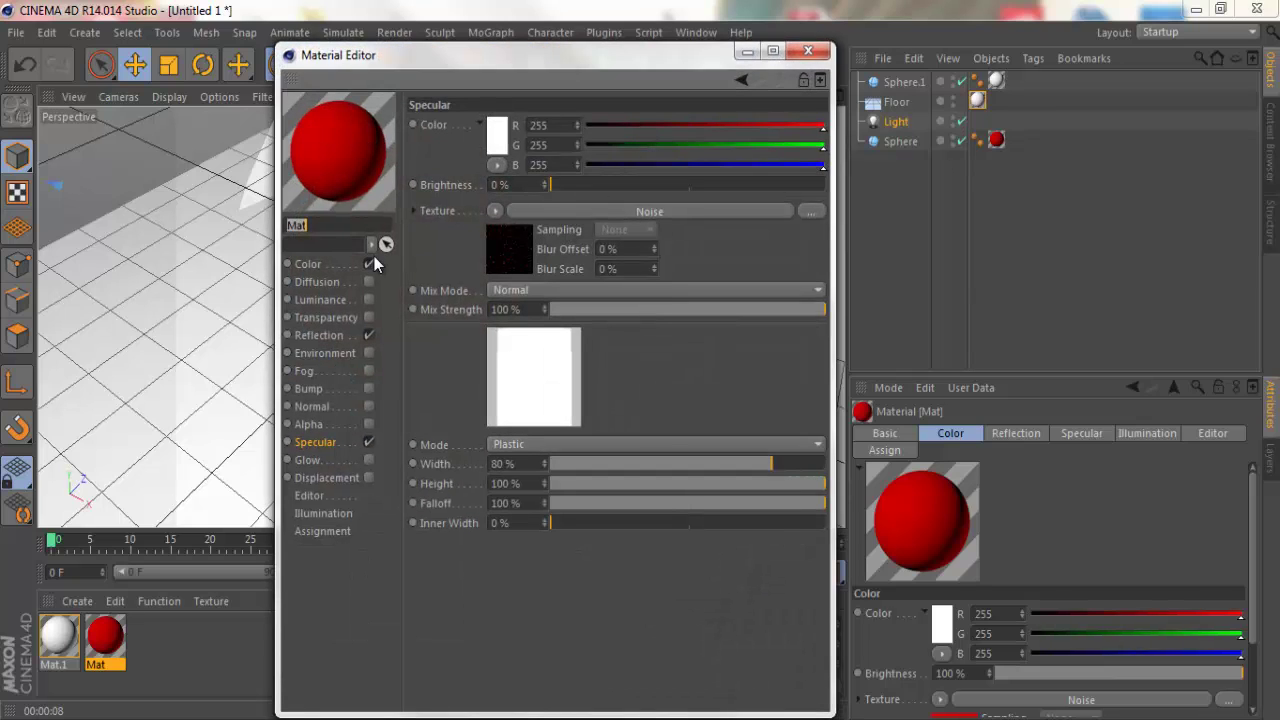
left_click(567, 212)
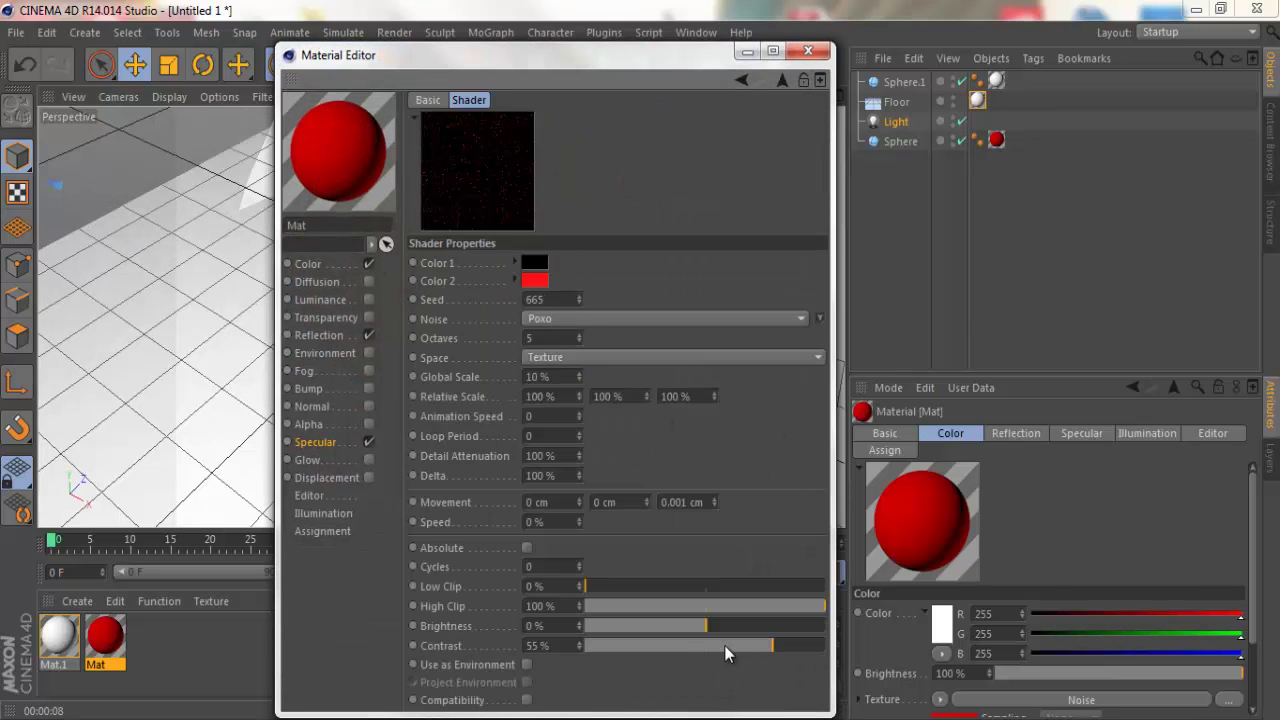
left_click_drag(774, 648, 753, 647)
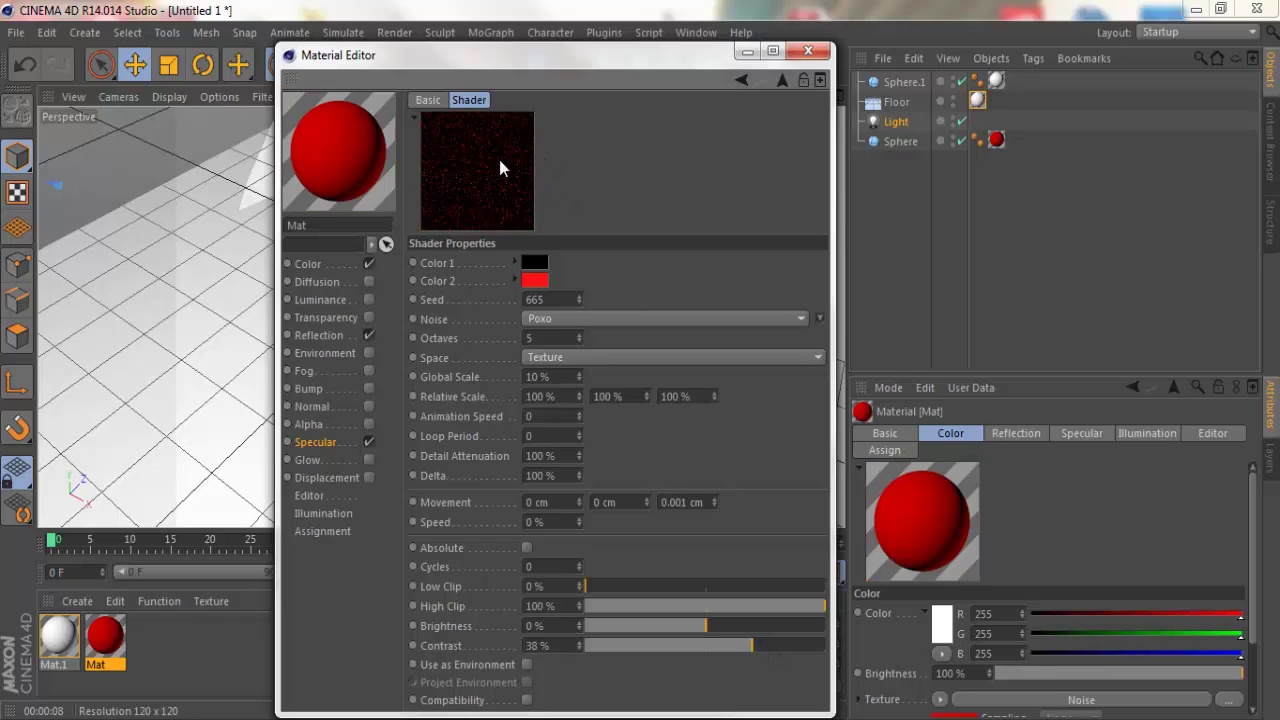
left_click_drag(575, 645, 464, 645)
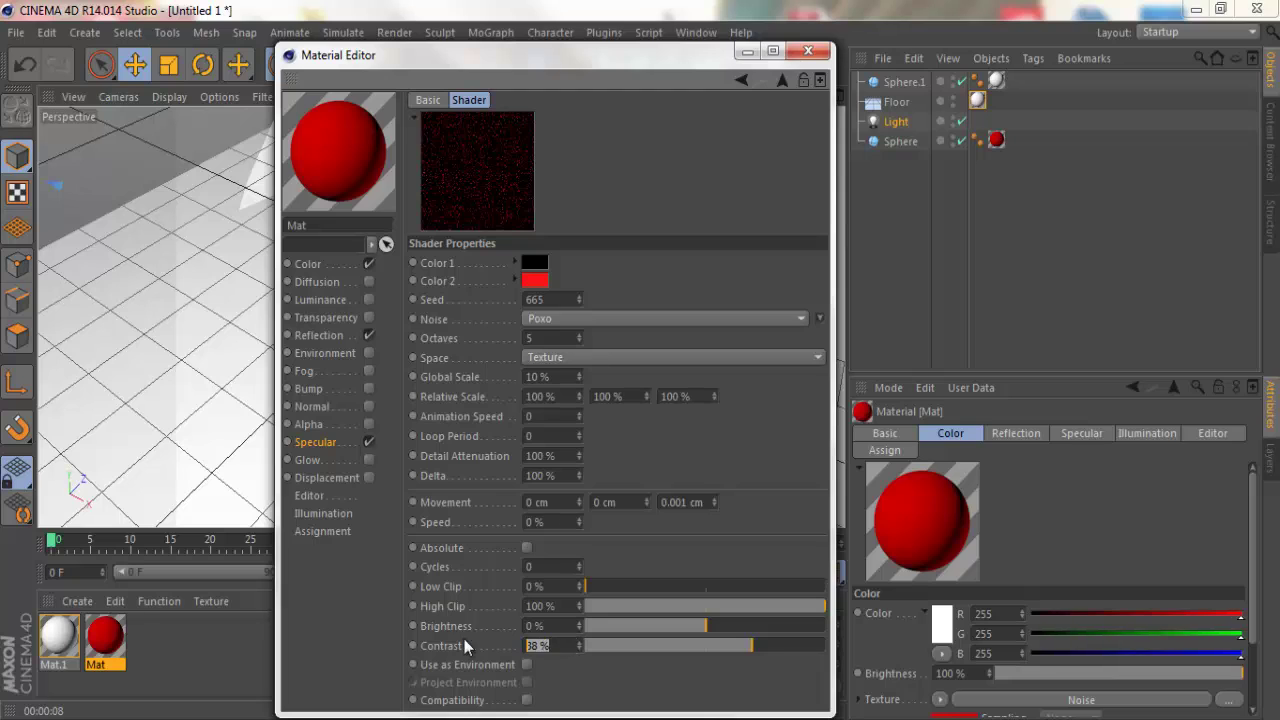
type("35")
key("Return")
Step: Set the reflection noise contrast to 35% as well, then render a preview of the sphere
left_click(335, 335)
left_click(650, 248)
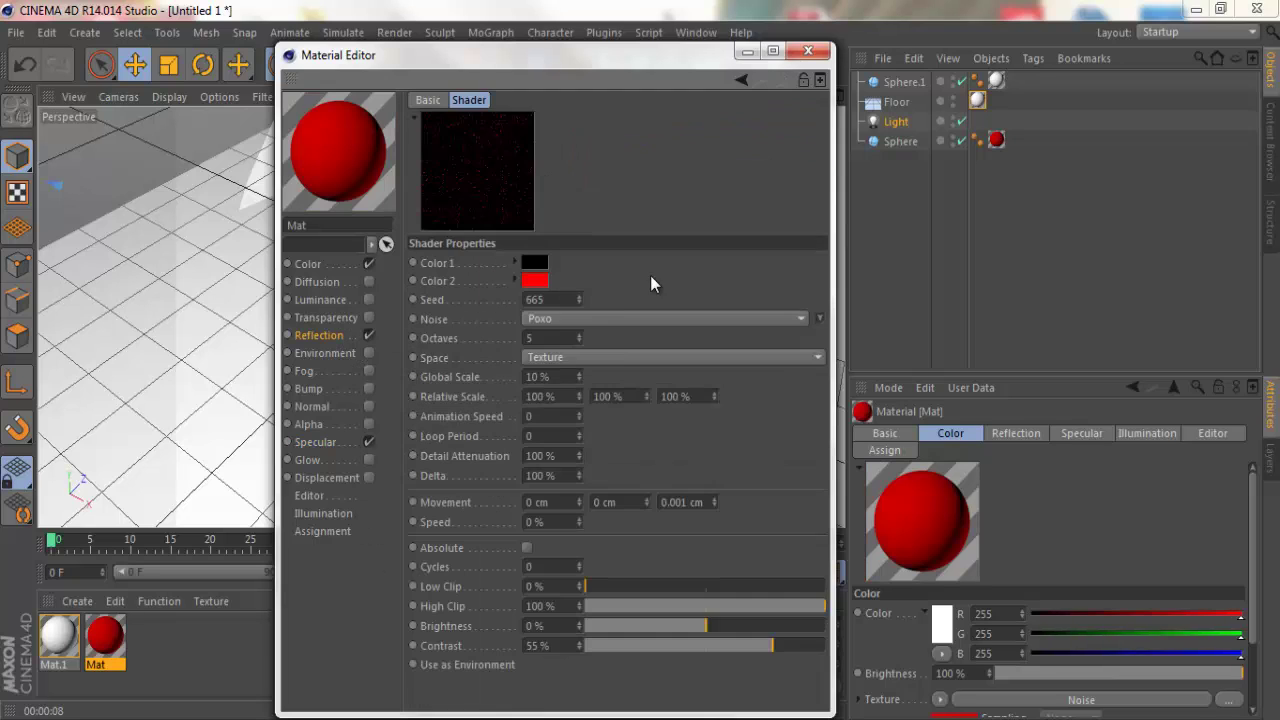
left_click_drag(552, 645, 457, 645)
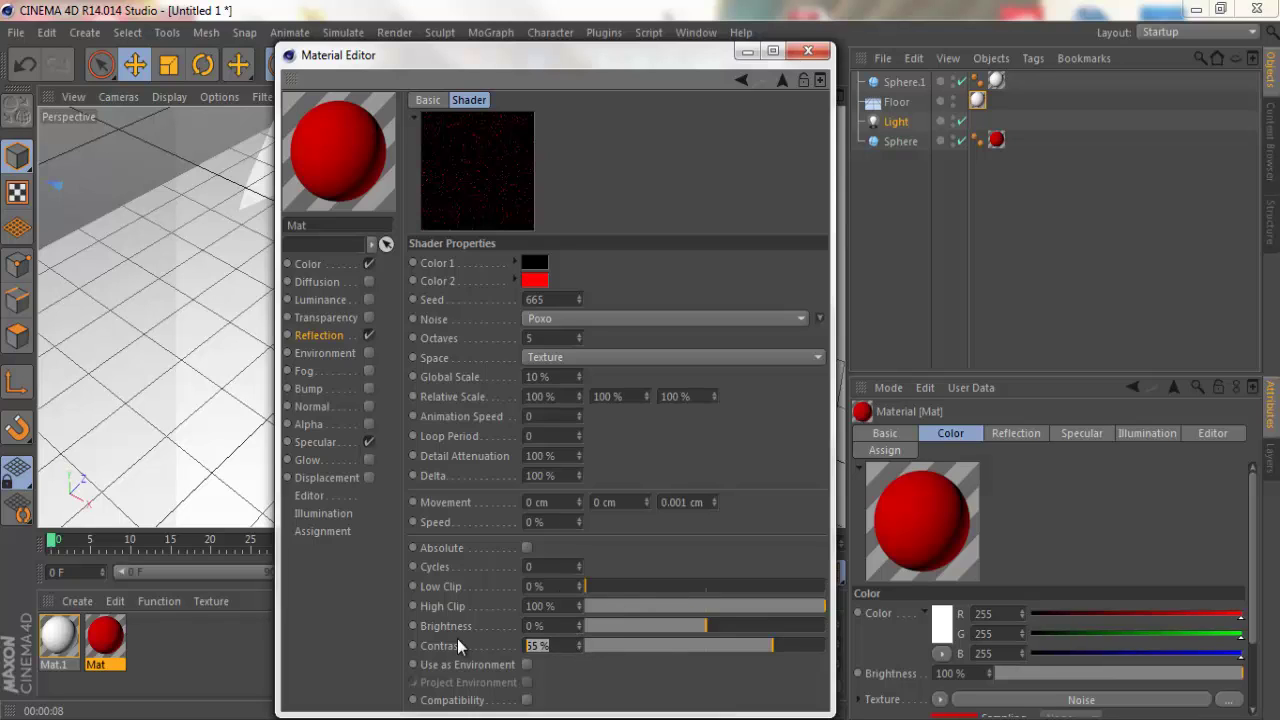
type("35")
key("Return")
left_click(349, 264)
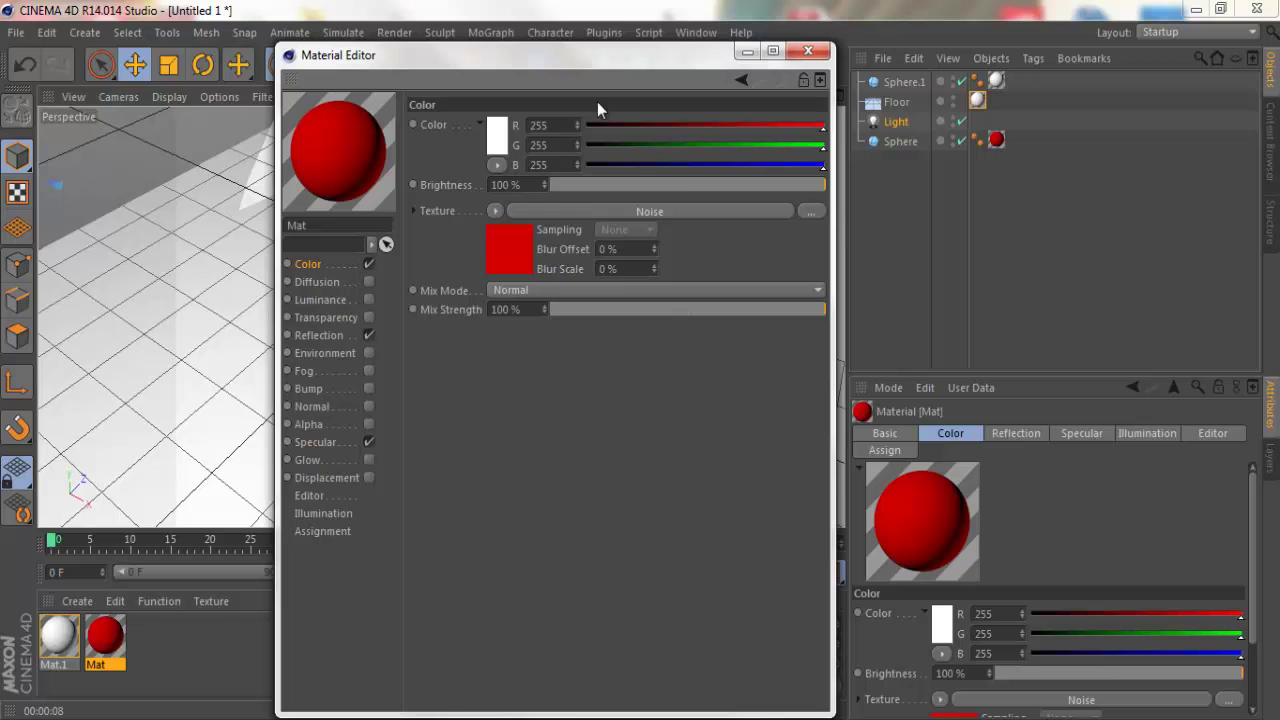
left_click(808, 51)
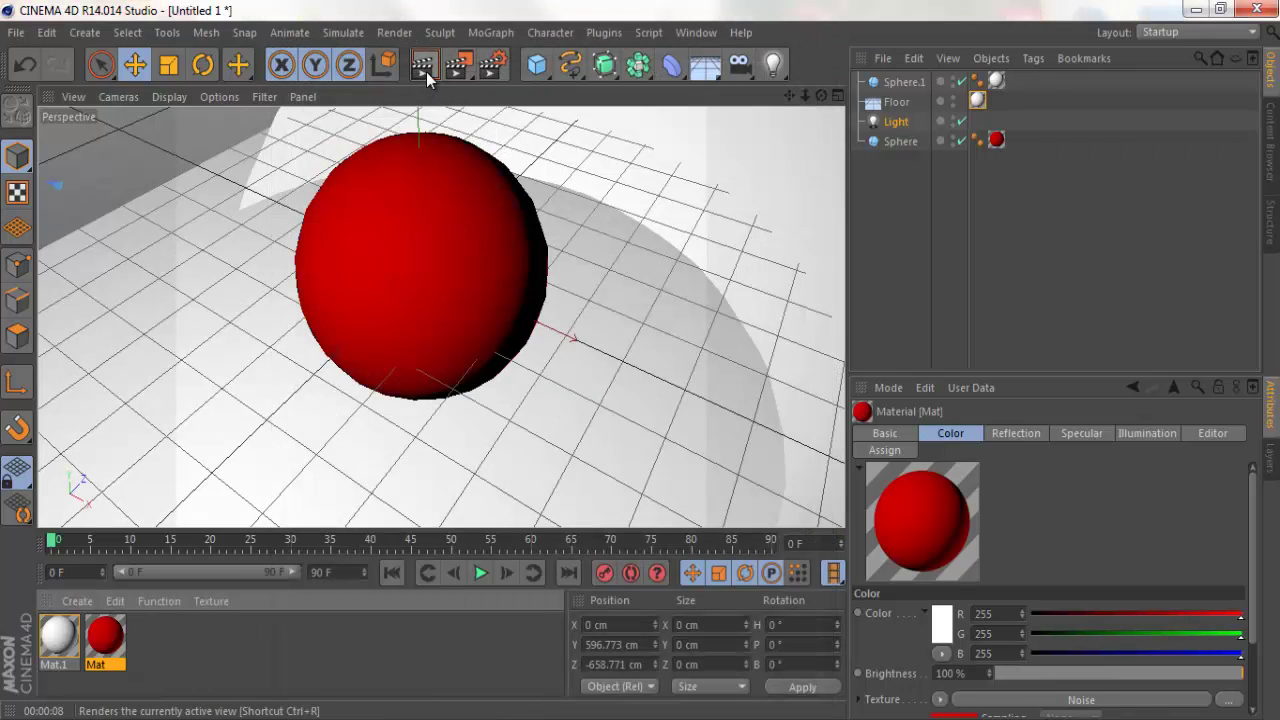
left_click(426, 72)
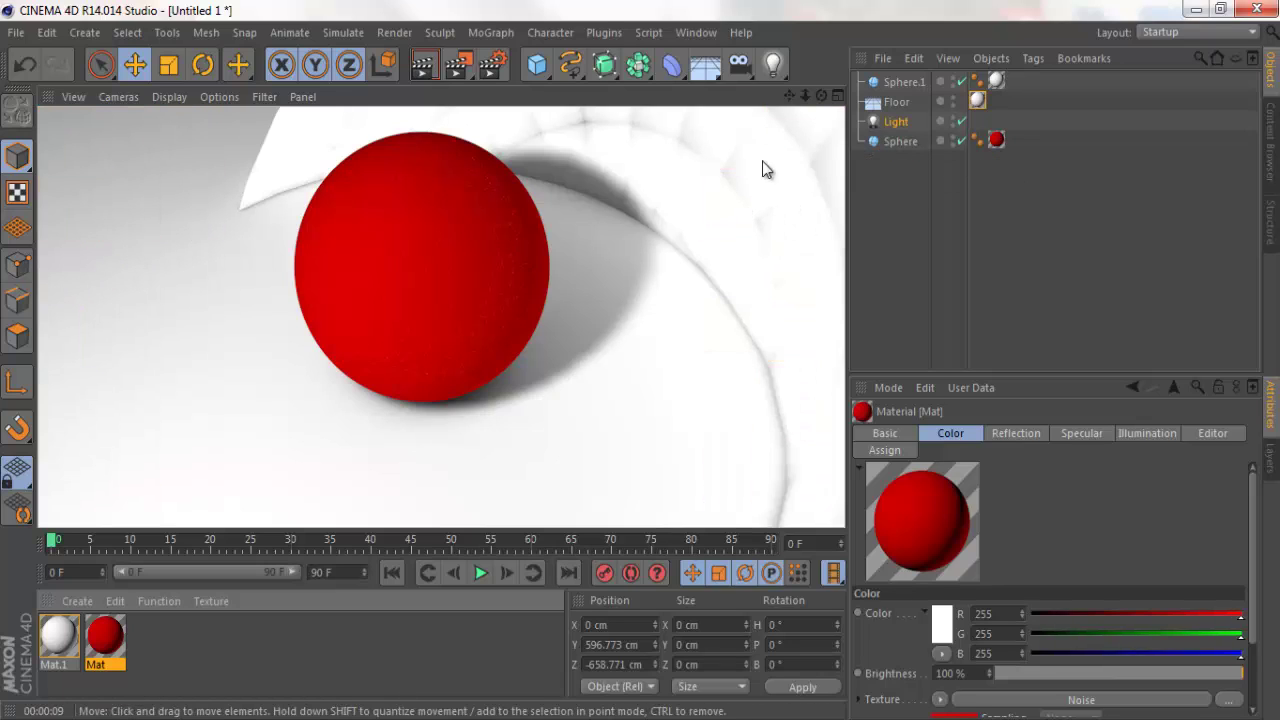
Step: Scale the Sphere.1 hemisphere backdrop up to about 1284 cm radius
left_click(653, 213)
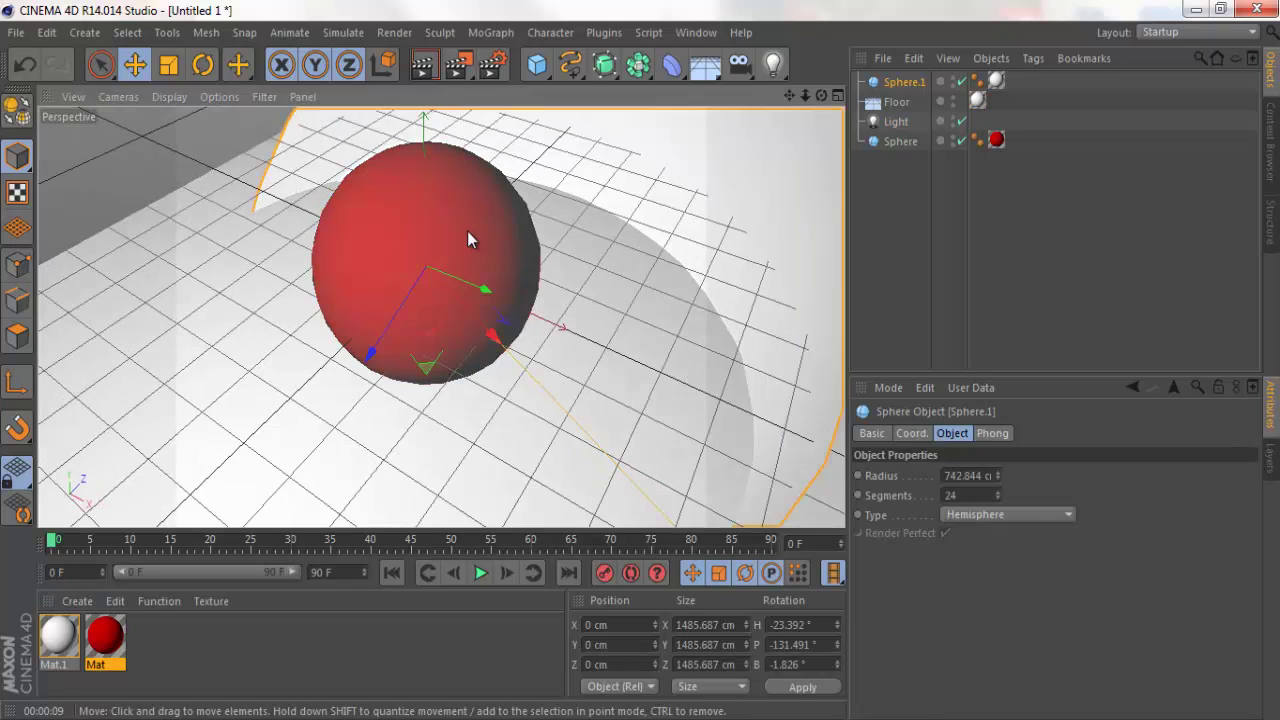
mouse_move(467, 232)
left_mouse_down("alt")
mouse_move(567, 388)
mouse_move(773, 494)
left_mouse_up("alt")
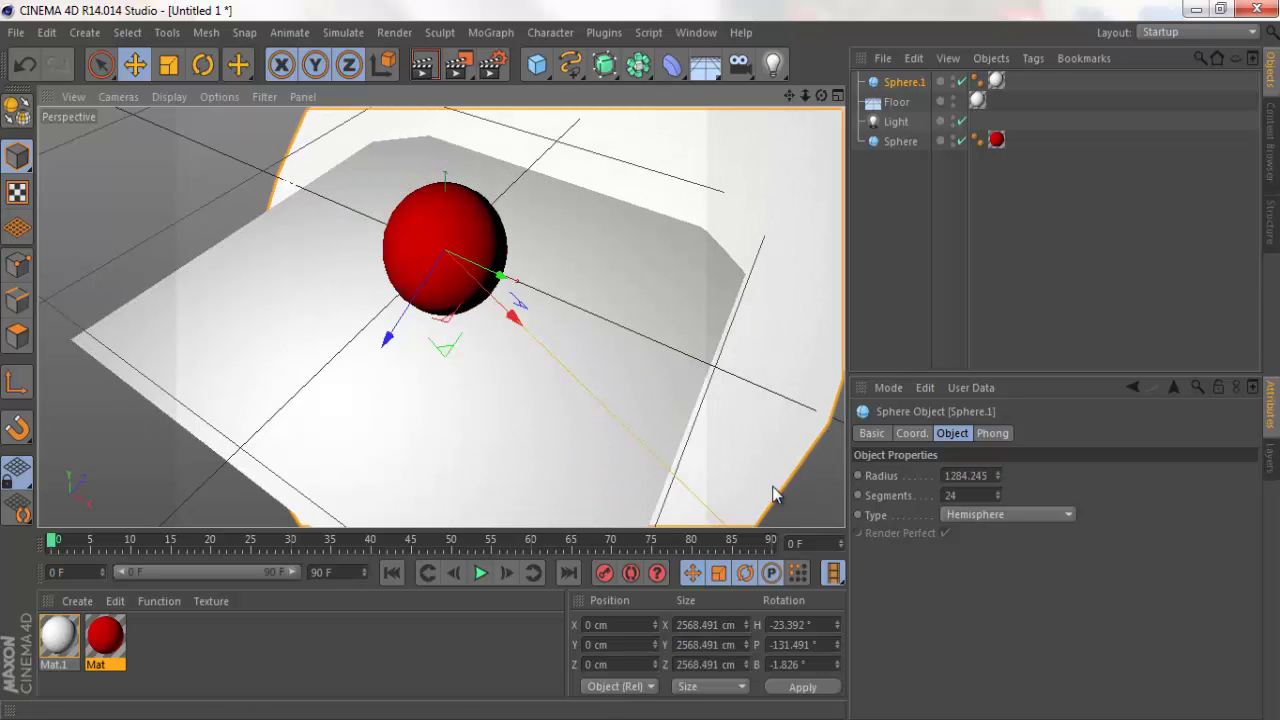
scroll(372, 319, "down", 3)
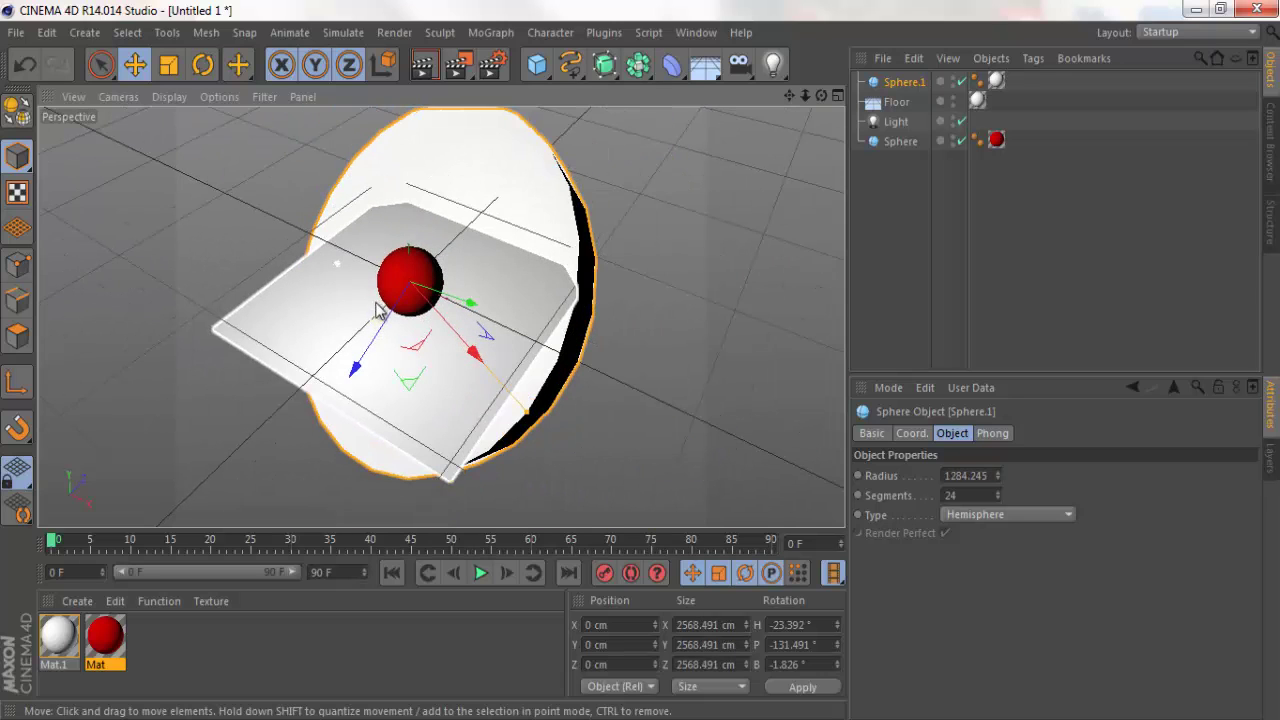
Step: Tilt the hemisphere backdrop to a pitch of about -118.334°
left_click(201, 65)
mouse_move(400, 232)
left_mouse_down()
mouse_move(389, 243)
mouse_move(405, 250)
left_mouse_up()
scroll(414, 257, "up", 2)
scroll(420, 271, "up", 2)
scroll(420, 271, "up", 1)
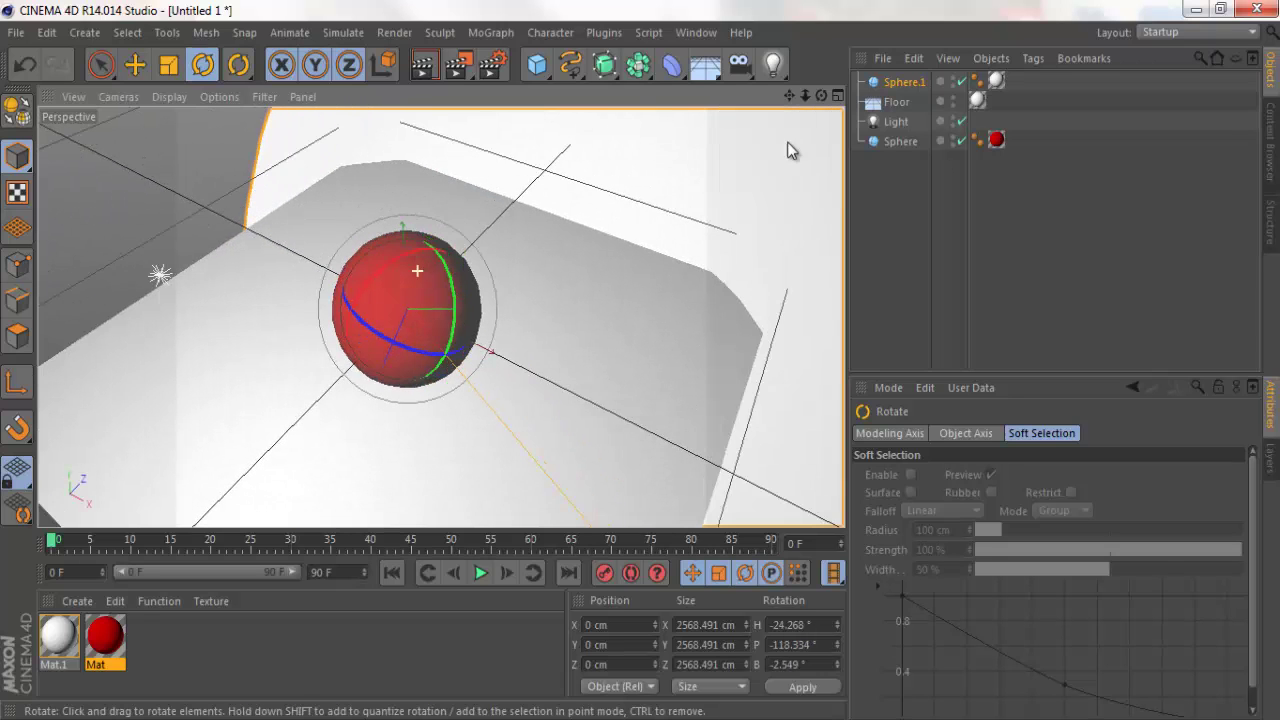
Step: Add a Compositing tag to Sphere.1 with Seen by Camera unchecked, then render to check
right_click(905, 82)
mouse_move(973, 51)
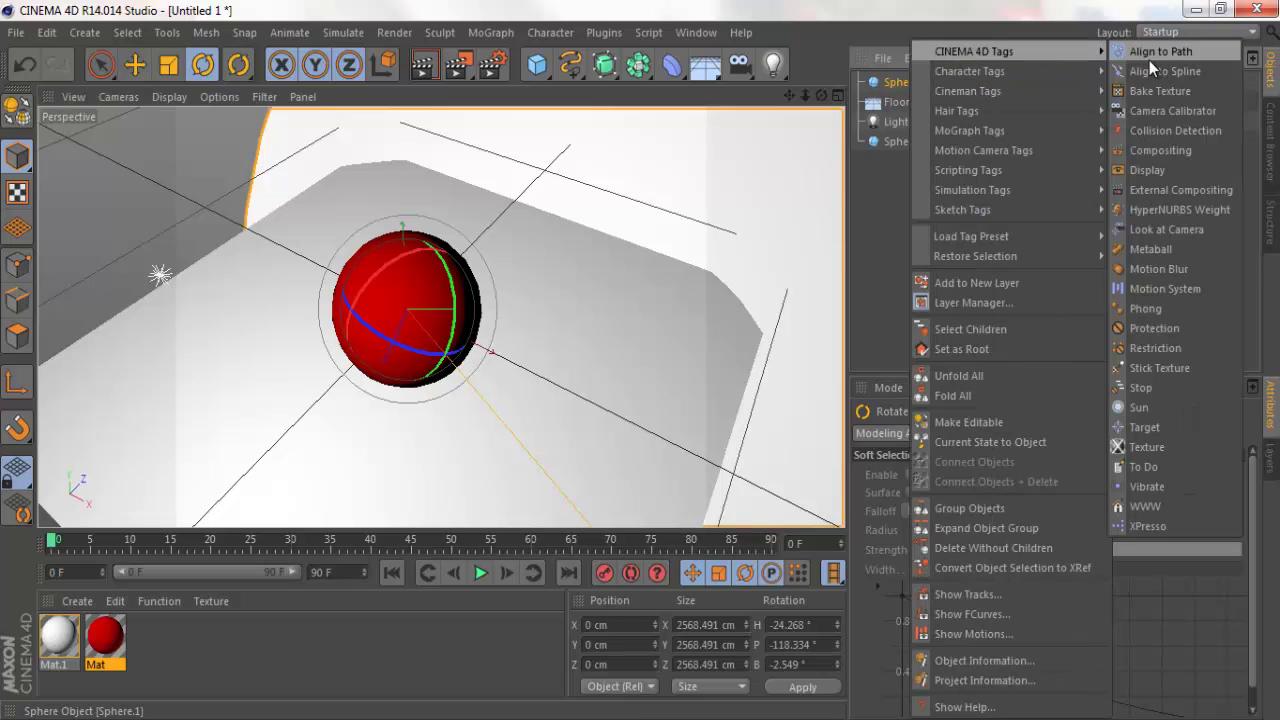
left_click(1162, 152)
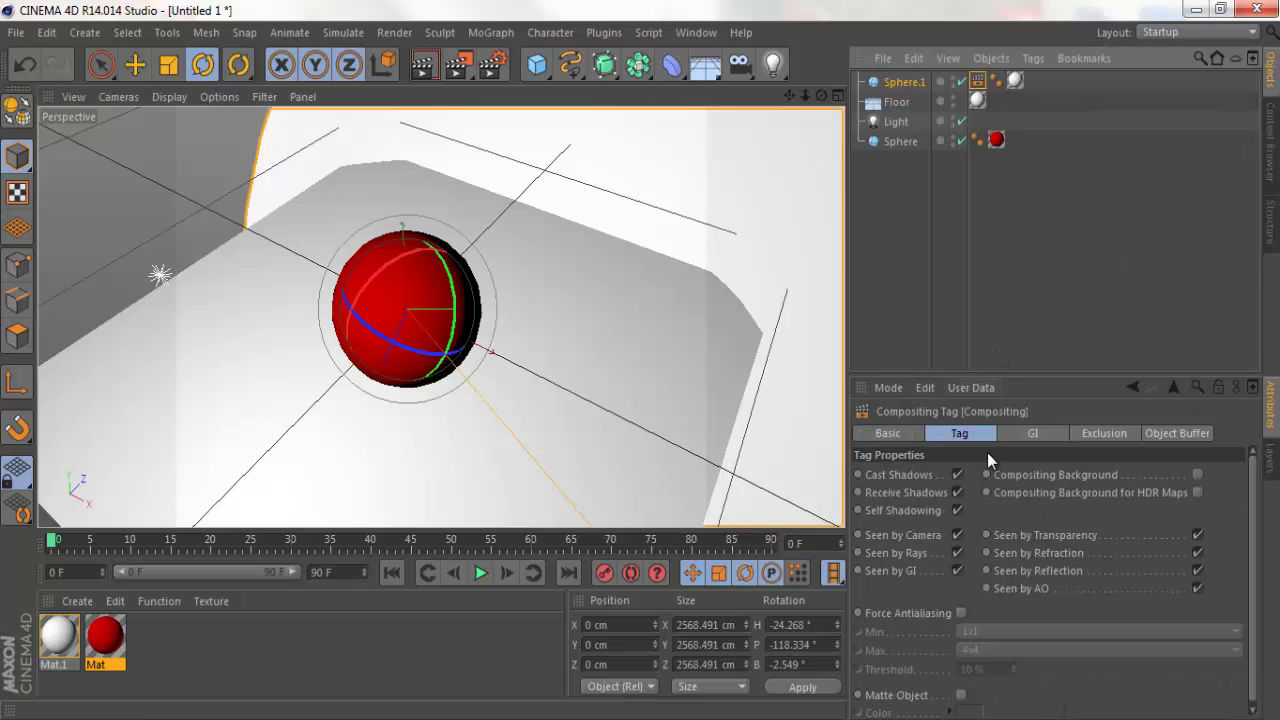
left_click(958, 536)
left_click(420, 63)
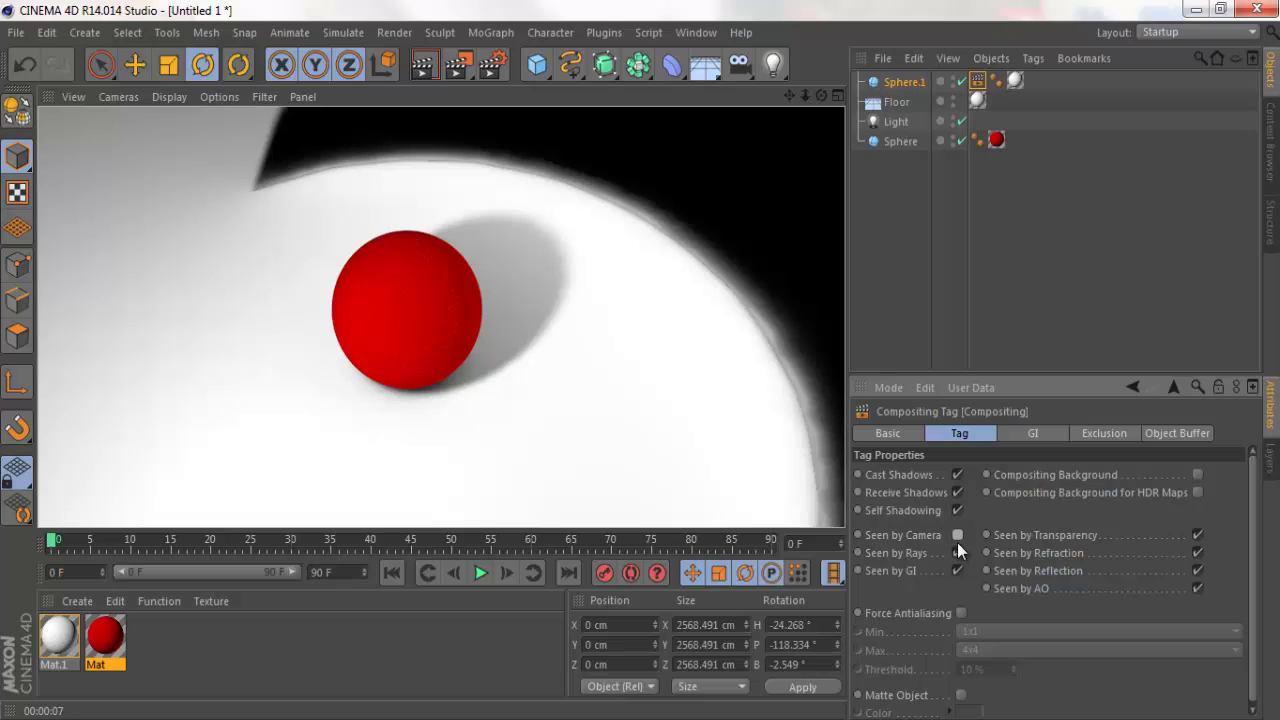
Step: Turn off the hemisphere's Cast Shadows, render, then orbit closer and re-render the red sphere
left_click(957, 475)
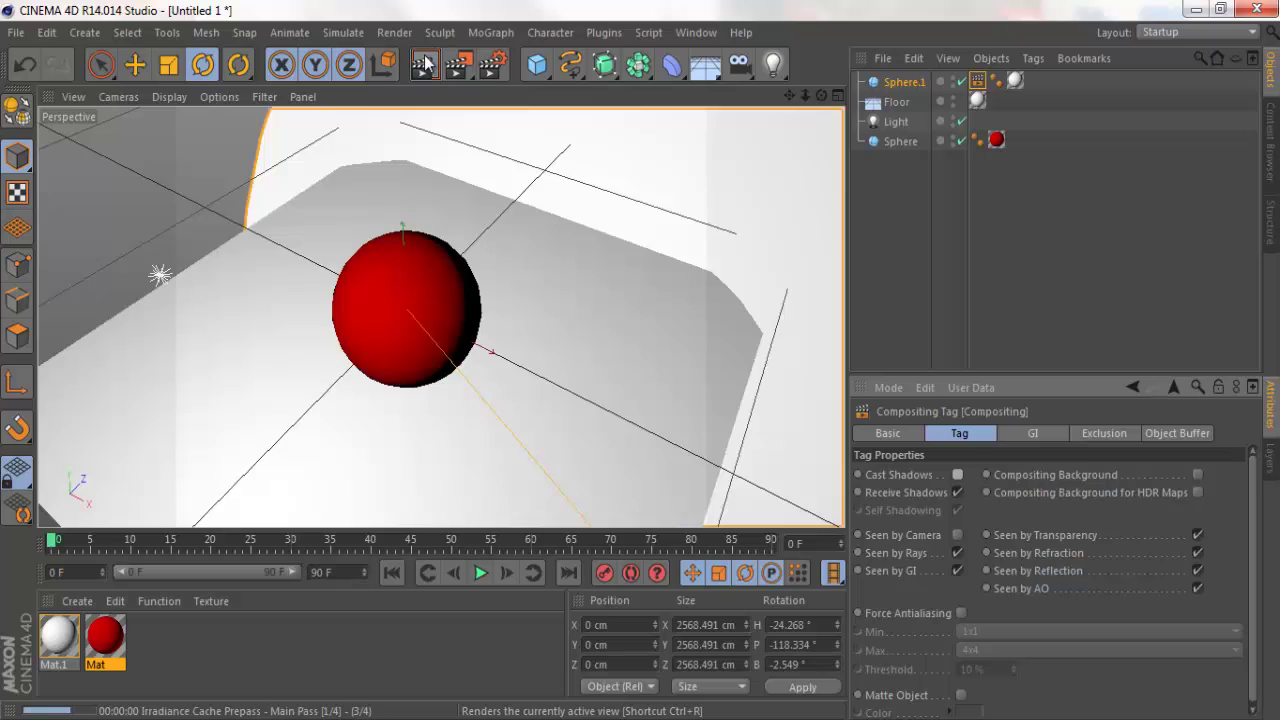
left_click(425, 64)
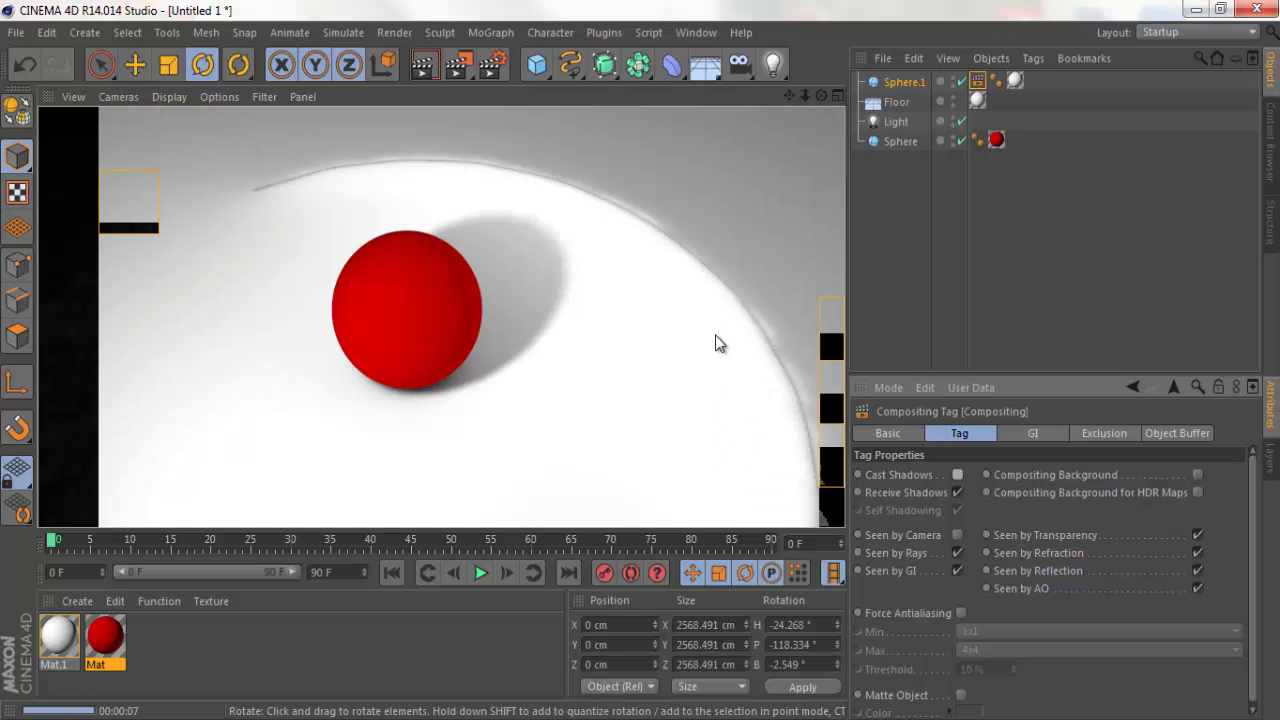
left_click_drag(821, 95, 640, 368)
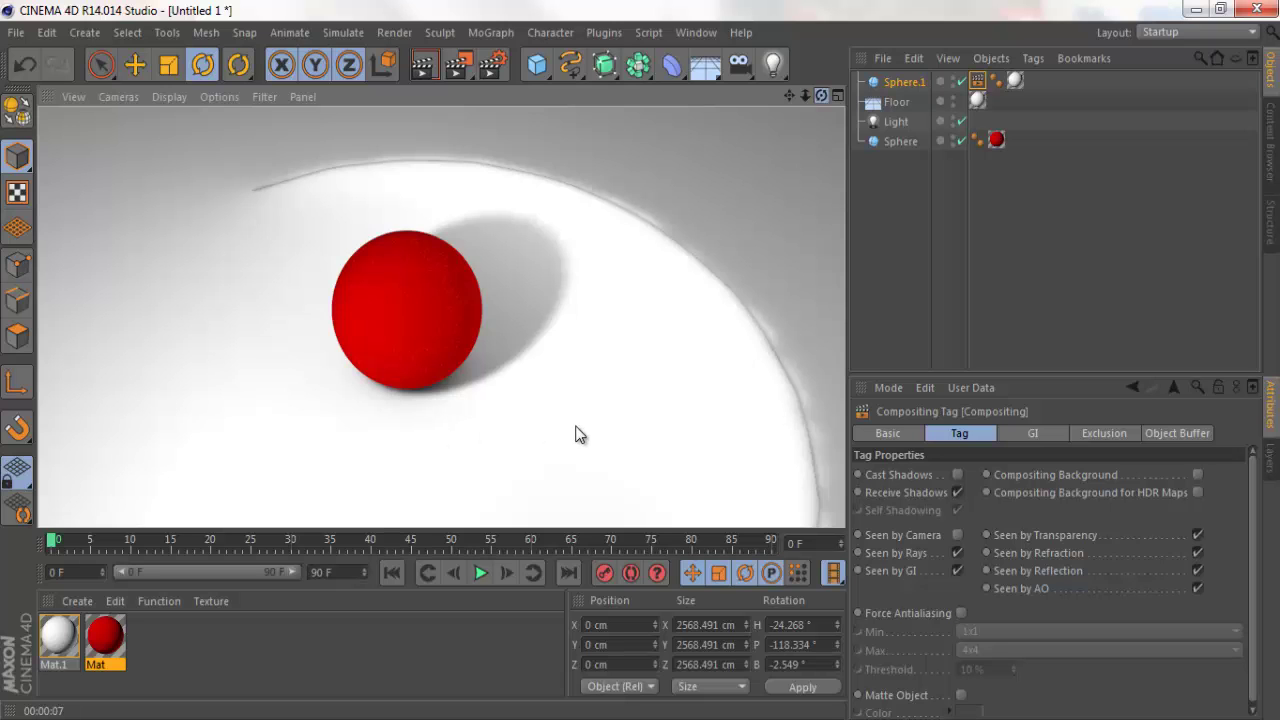
left_click_drag(574, 434, 700, 300, "alt")
mouse_move(822, 95)
left_mouse_down()
mouse_move(617, 369)
mouse_move(634, 360)
mouse_move(712, 180)
mouse_move(458, 302)
left_mouse_up()
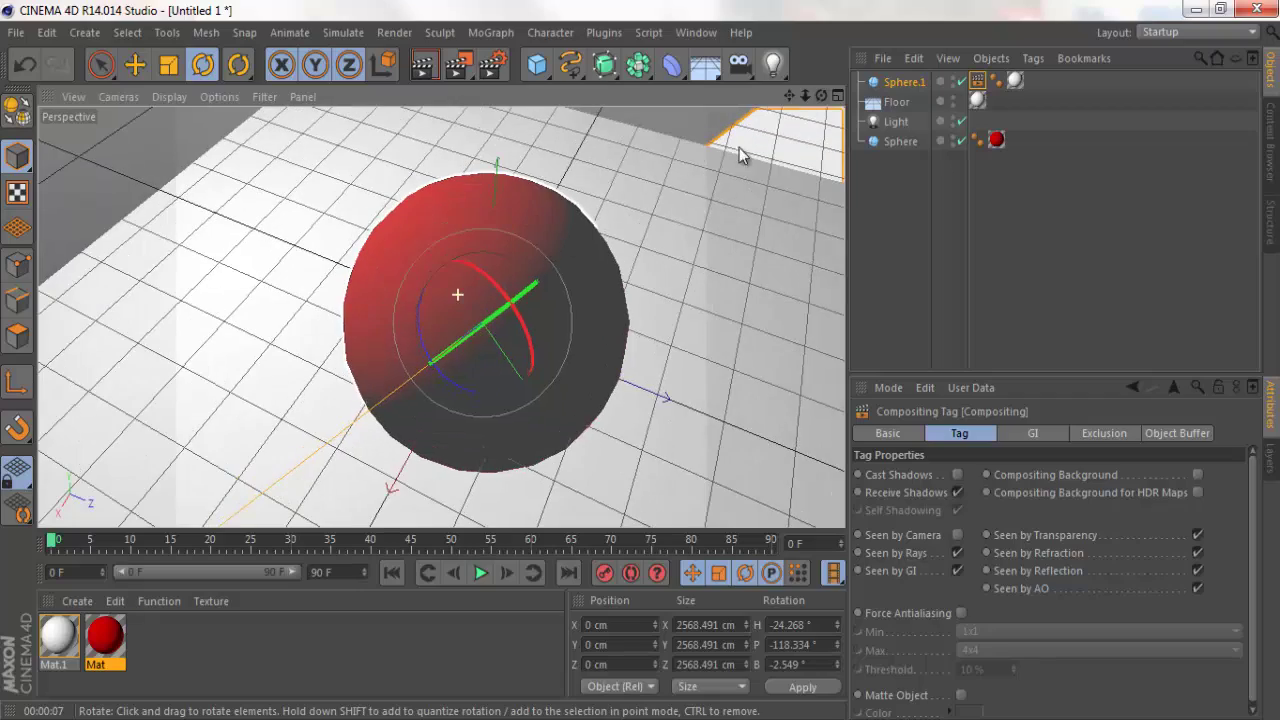
left_click_drag(821, 95, 643, 360)
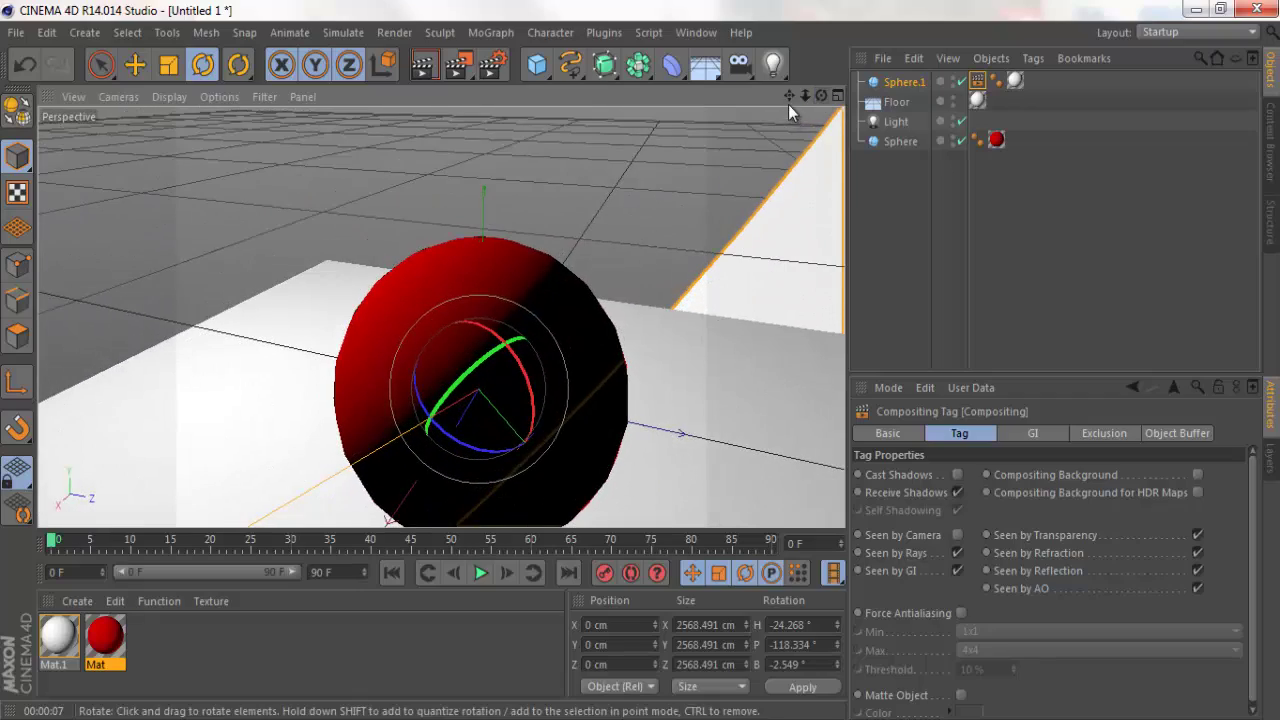
mouse_move(821, 95)
left_mouse_down()
mouse_move(637, 351)
mouse_move(571, 349)
left_mouse_up()
mouse_move(821, 100)
left_mouse_down()
mouse_move(643, 371)
mouse_move(572, 138)
left_mouse_up()
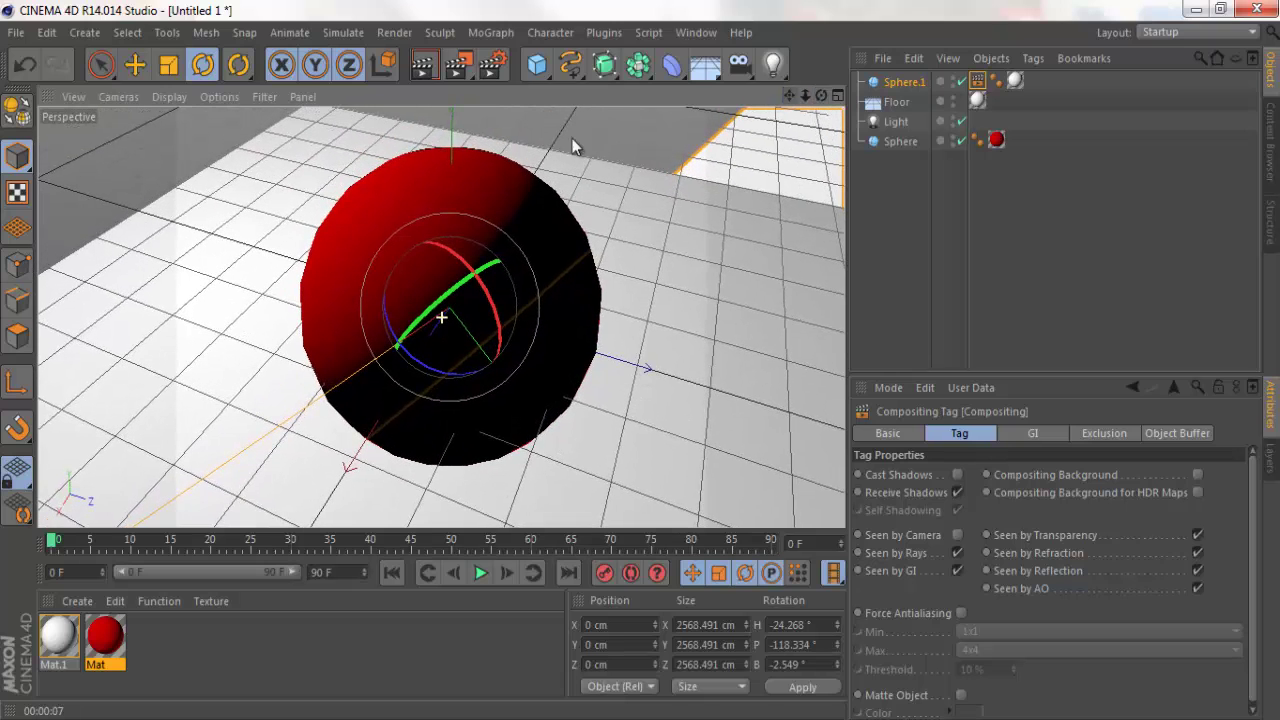
left_click(424, 65)
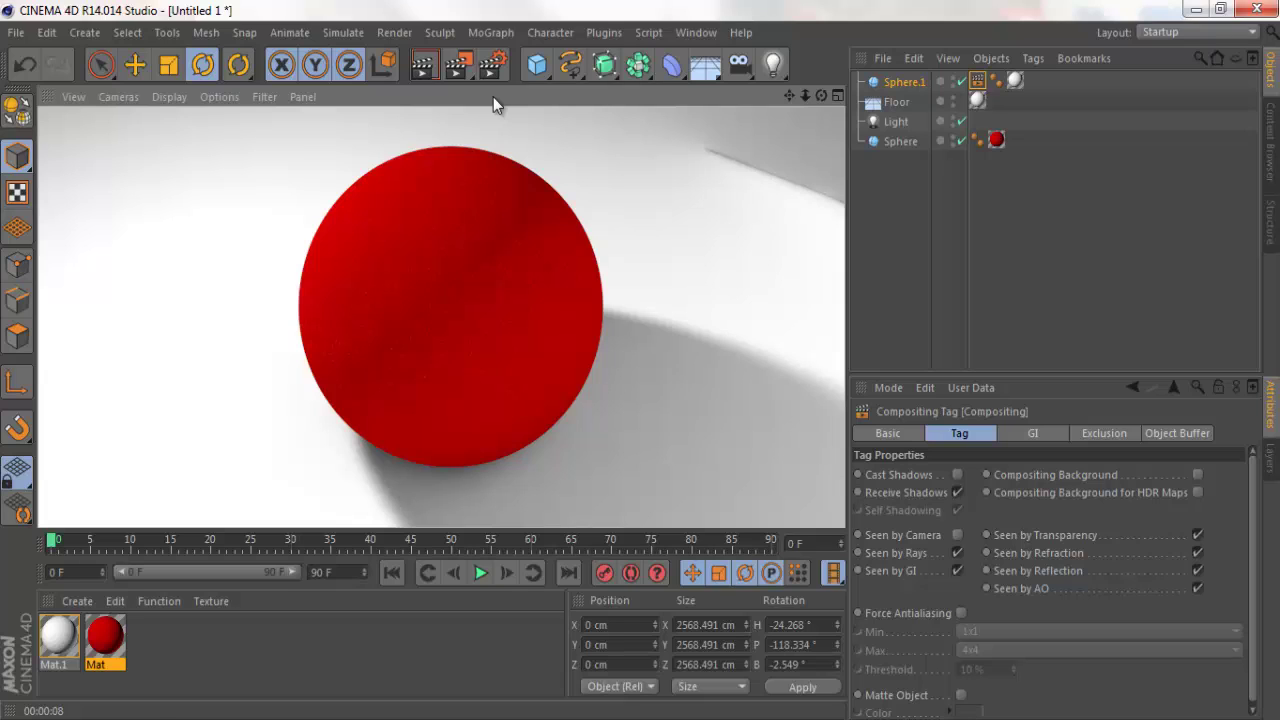
left_click(537, 64)
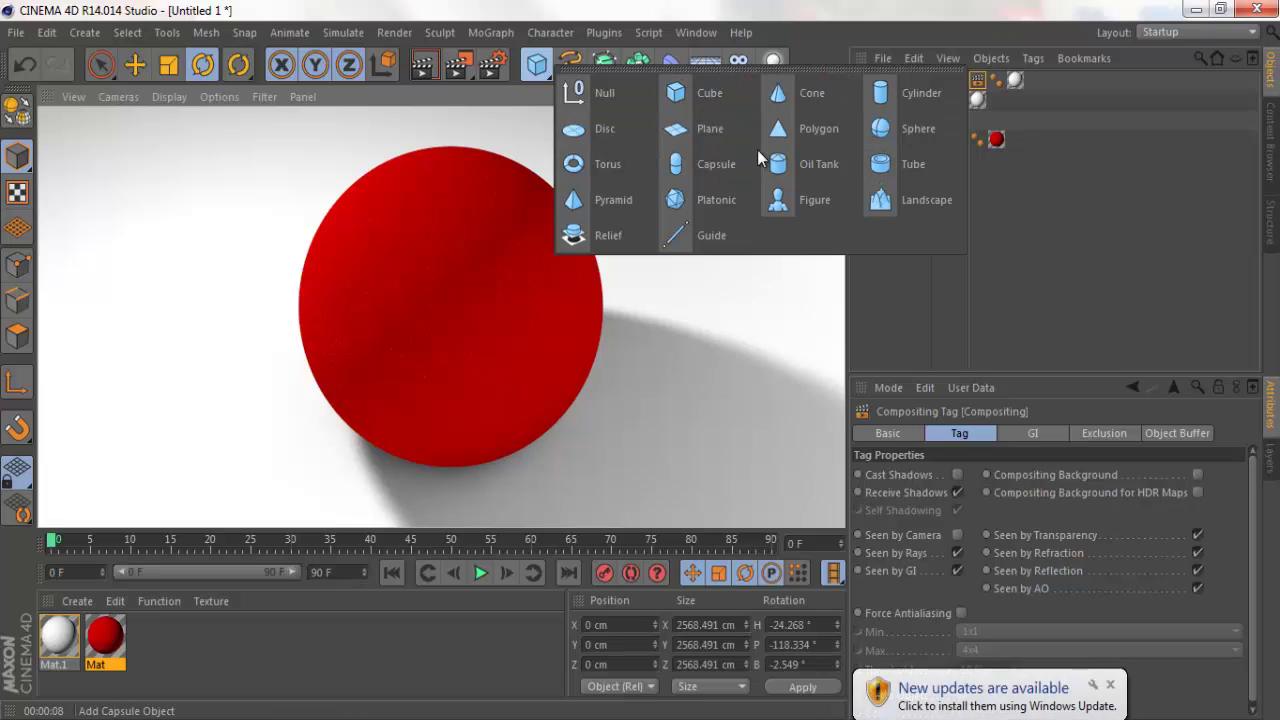
Step: Add a Cylinder, raise it onto the top of the sphere, and resize it into a short cap
left_click(910, 101)
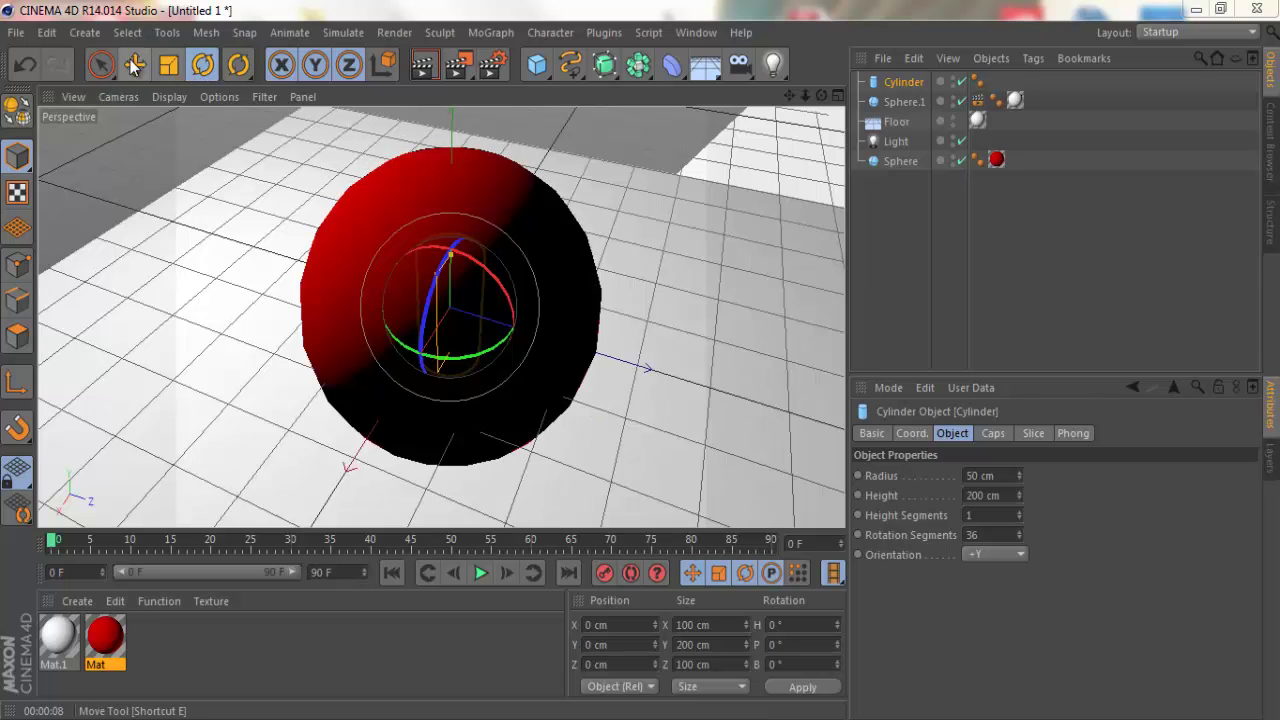
left_click(135, 64)
mouse_move(455, 210)
left_mouse_down()
mouse_move(445, 172)
mouse_move(643, 366)
left_mouse_up()
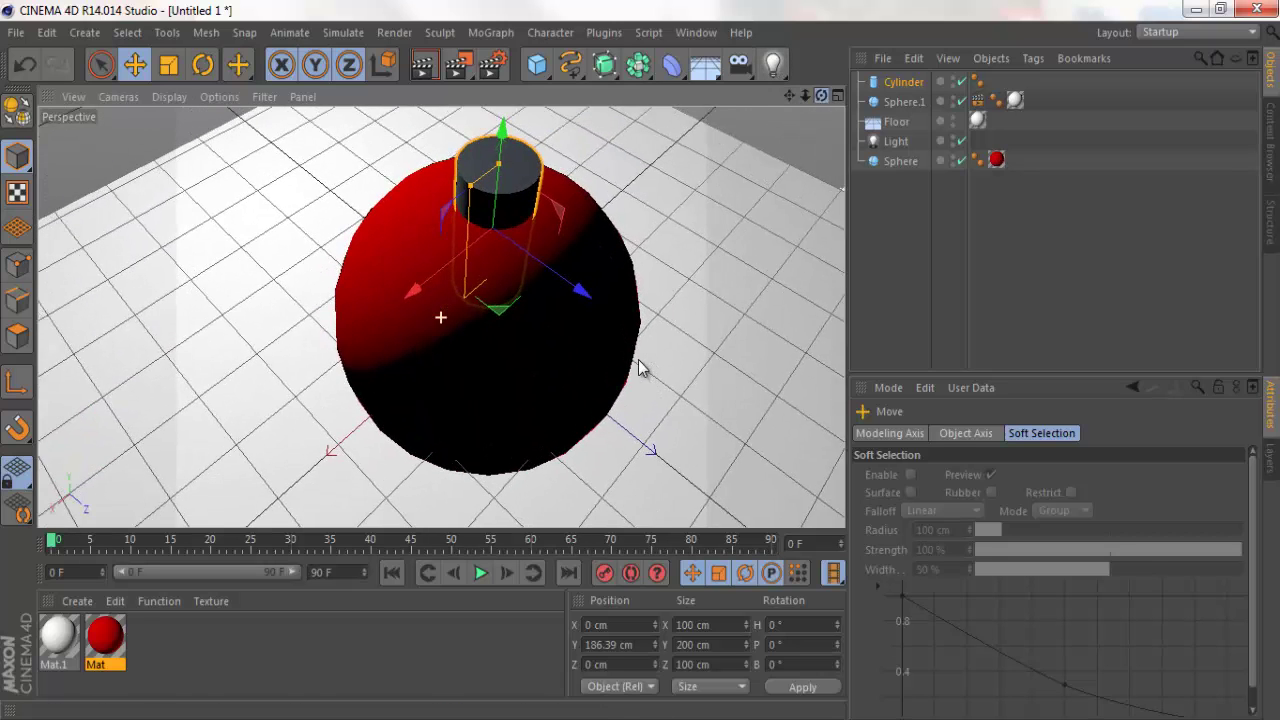
left_click_drag(476, 189, 478, 198)
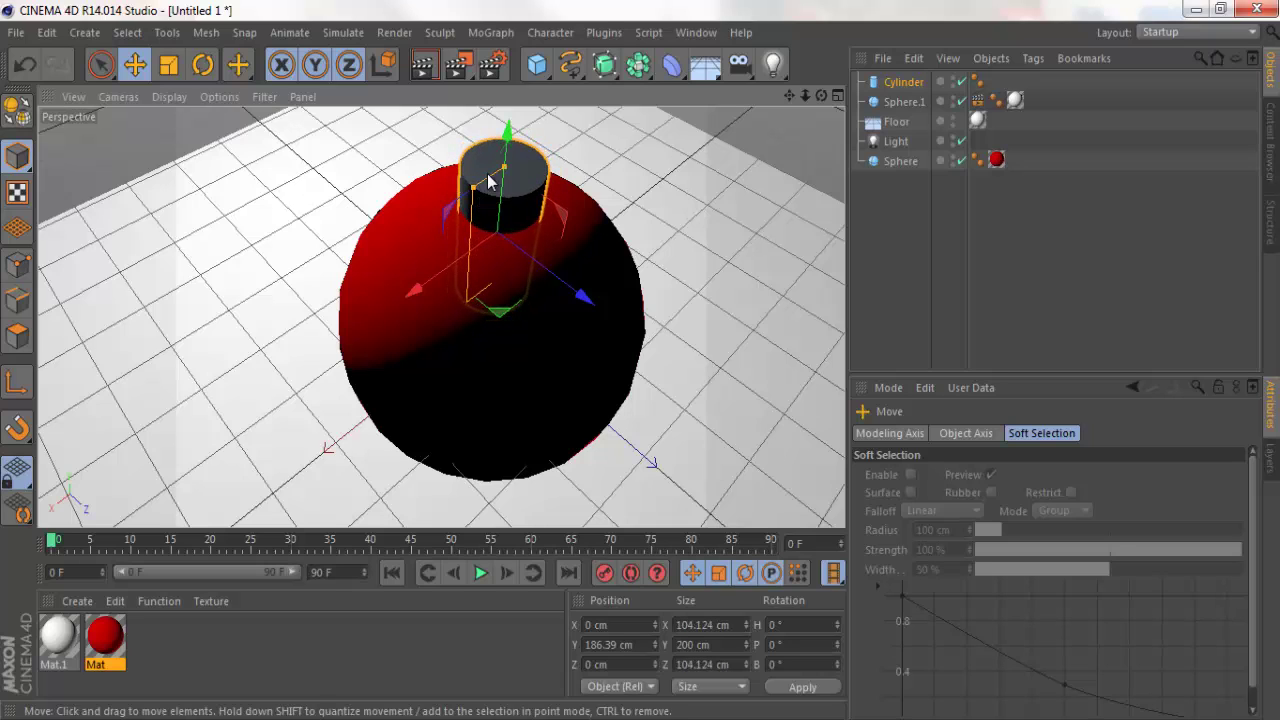
left_click_drag(504, 166, 499, 235)
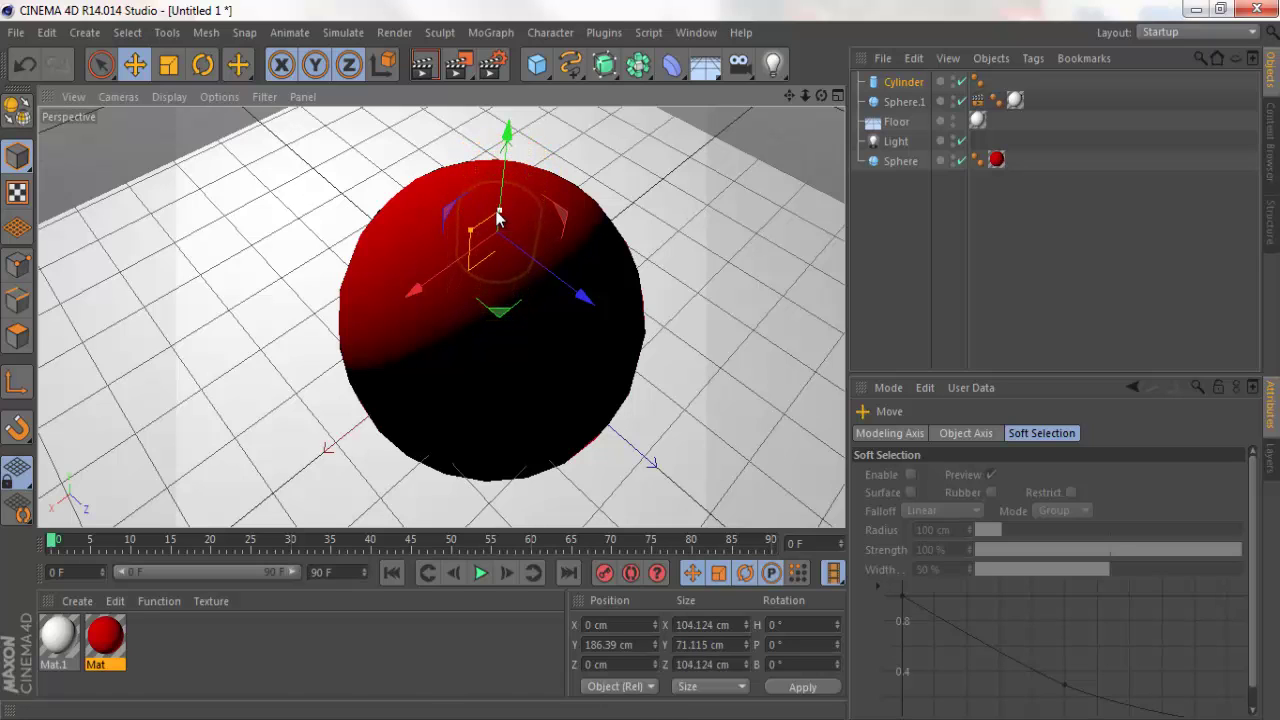
left_click_drag(505, 180, 505, 128)
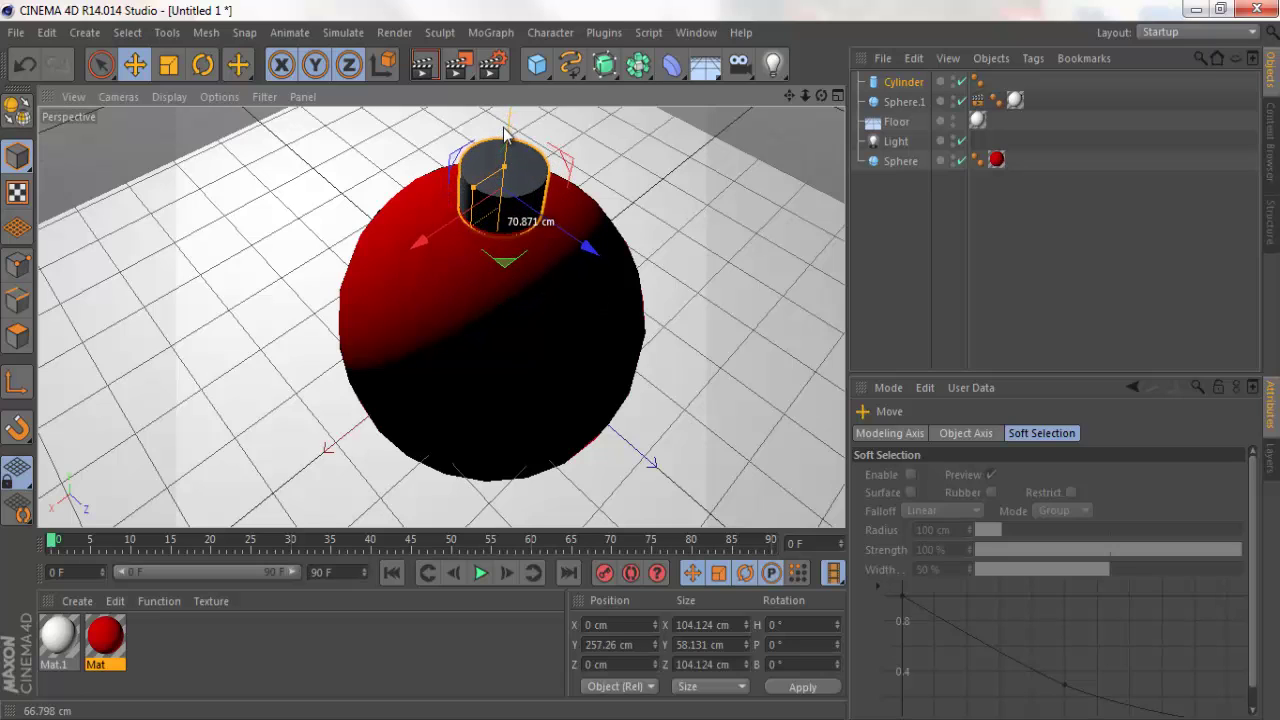
Step: Enable Fillet on the cylinder's caps with a 5 cm radius
left_click(920, 82)
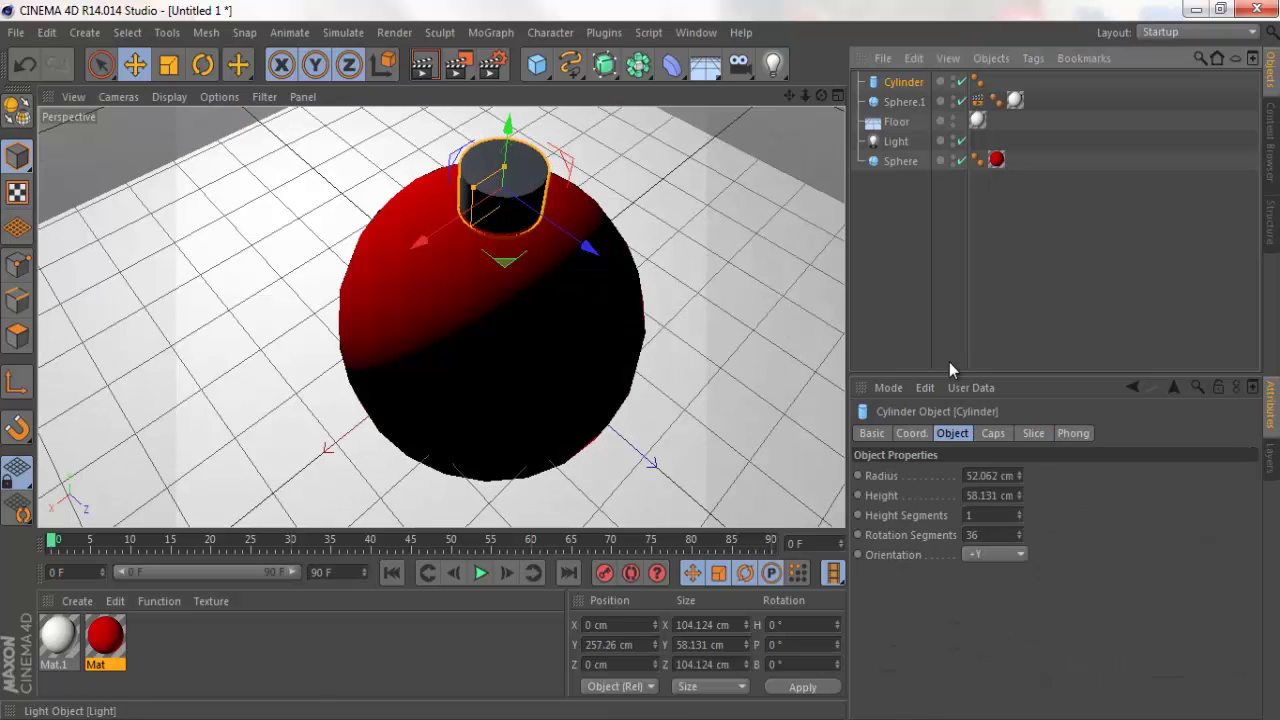
left_click(1036, 433)
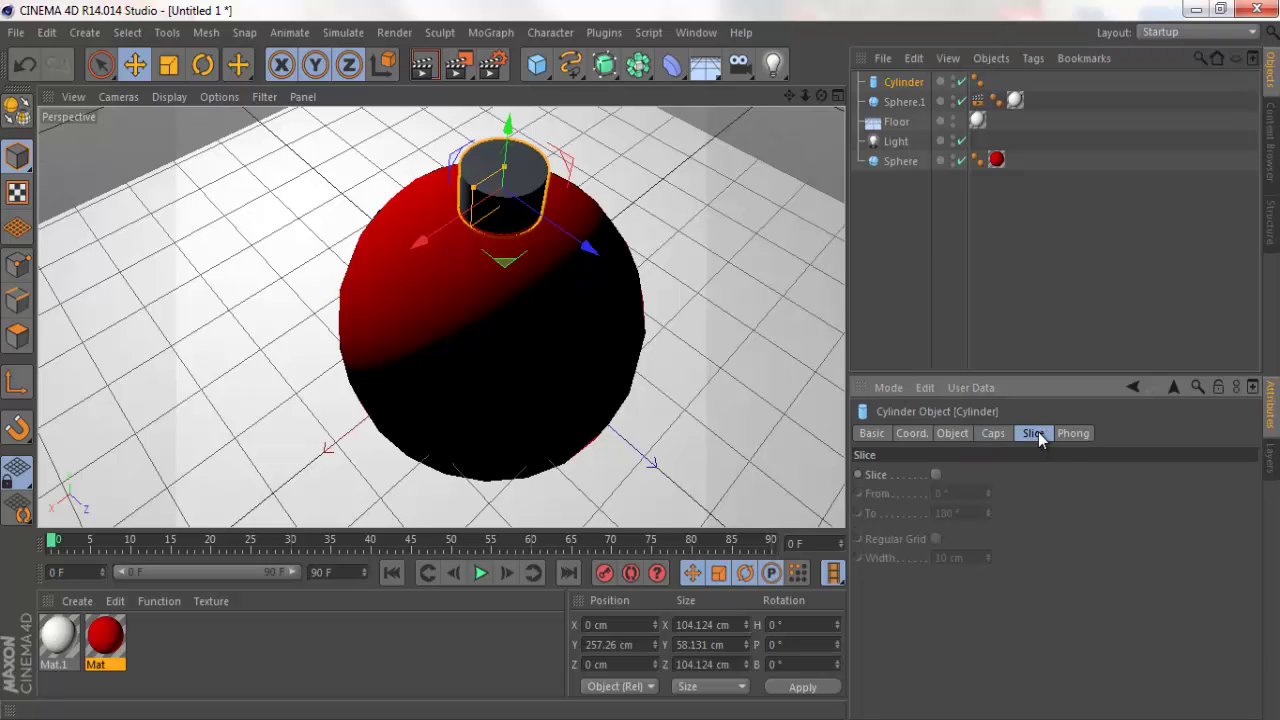
left_click(994, 433)
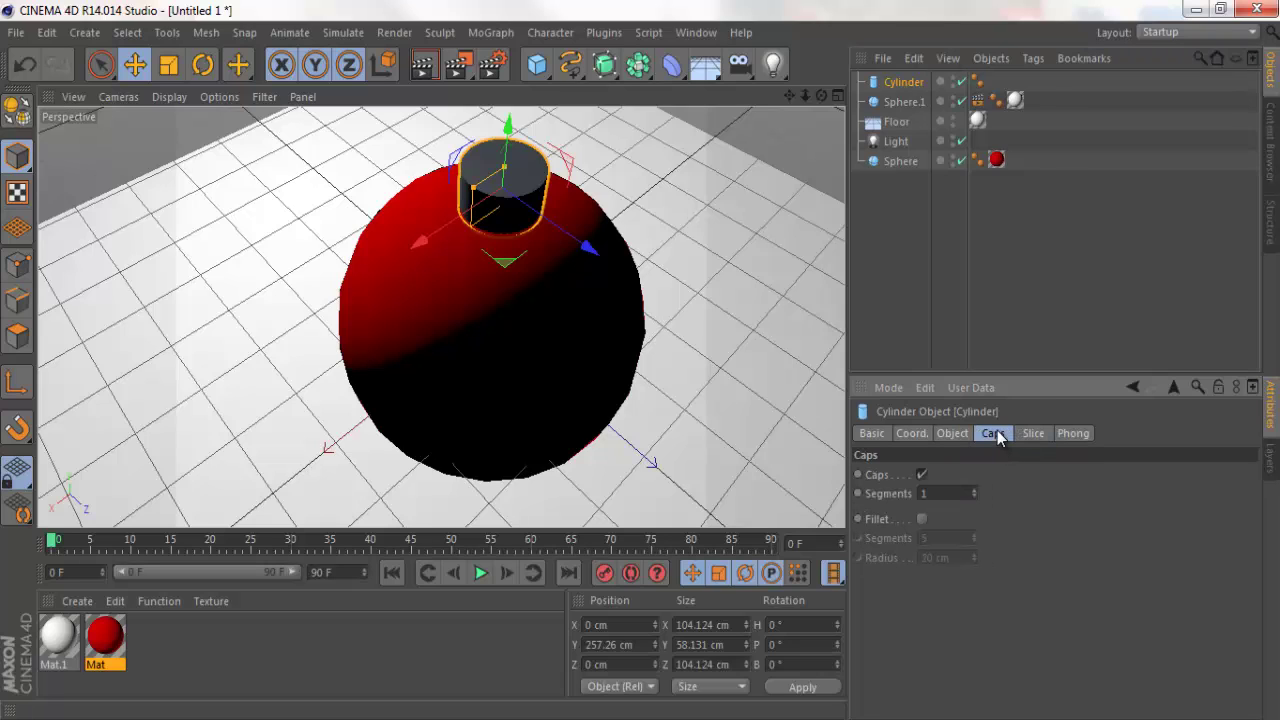
left_click(922, 519)
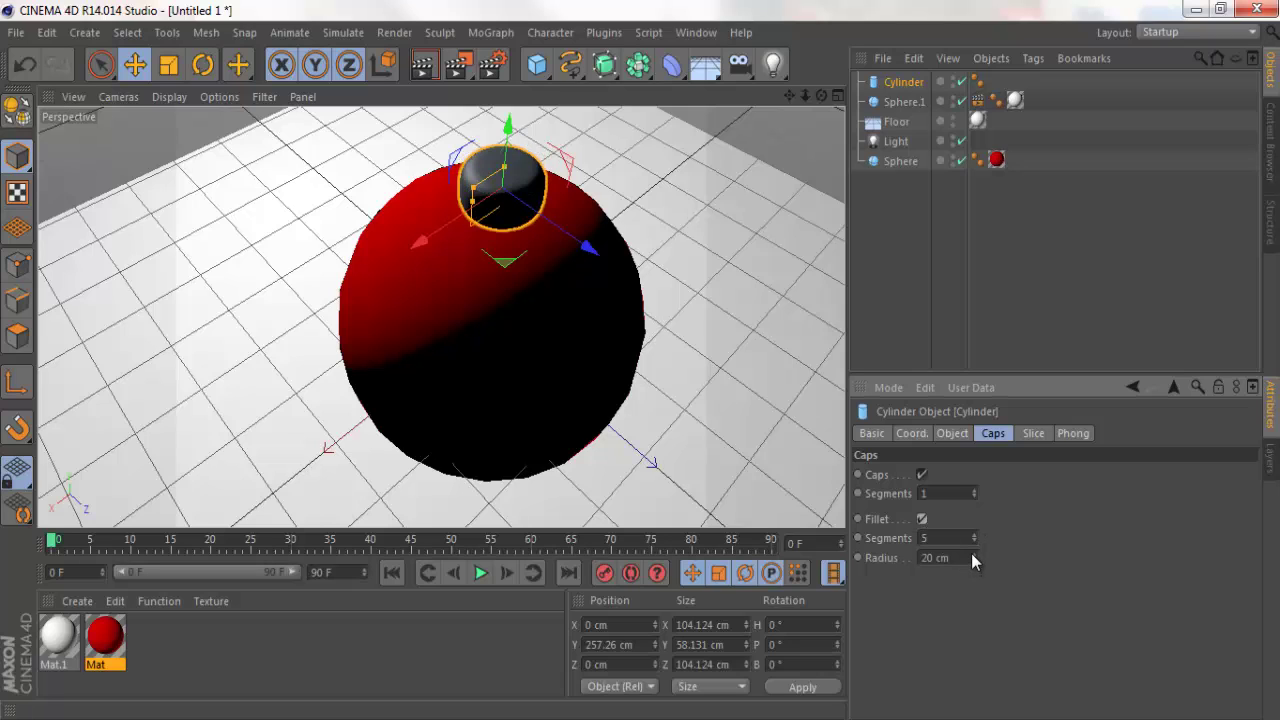
left_click_drag(971, 553, 971, 550)
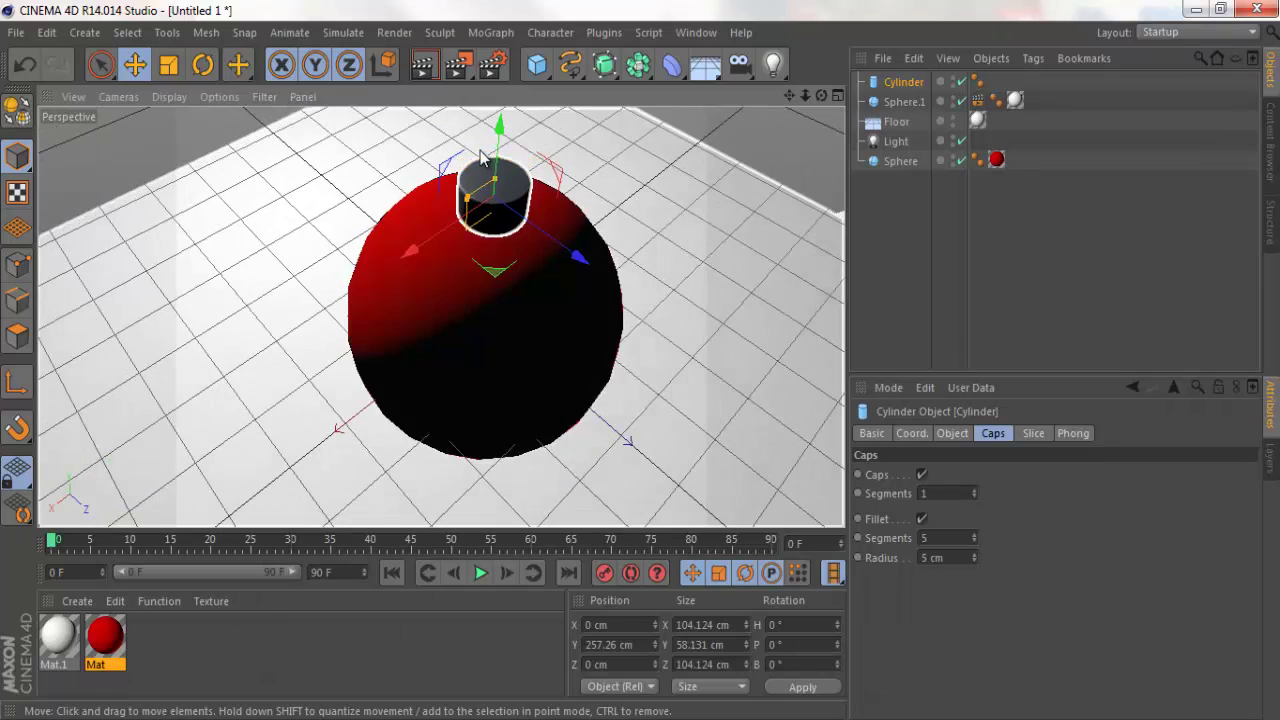
right_click_drag(416, 313, 510, 78, "alt")
Step: Add a Torus, stand it upright with +Z orientation, and shrink its ring radius
left_click(540, 68)
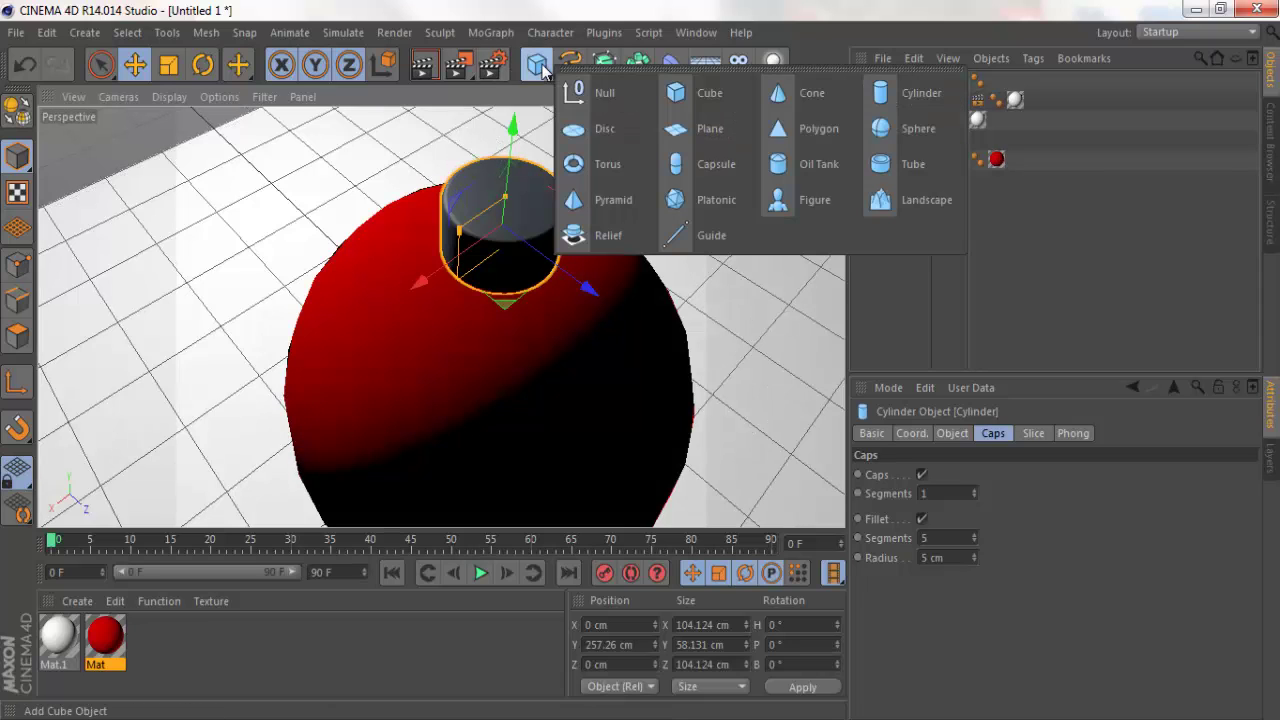
left_click(630, 170)
scroll(444, 257, "down", 3)
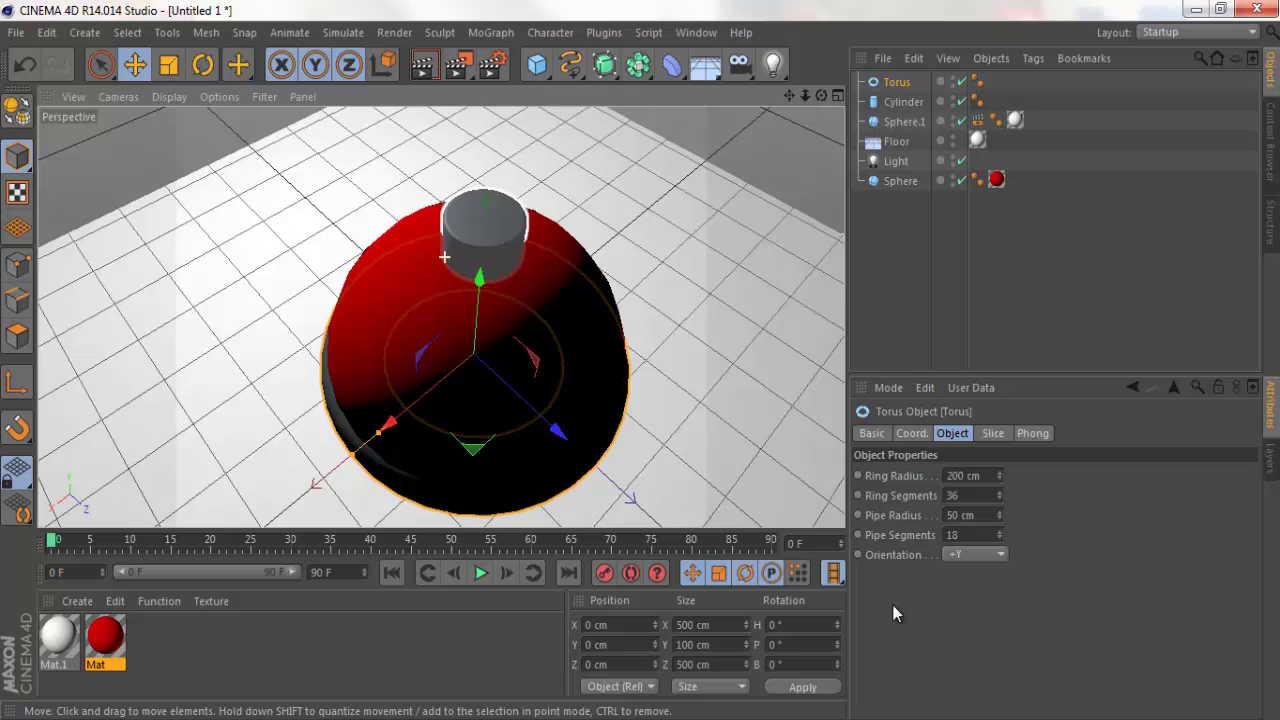
left_click(982, 555)
left_click(974, 614)
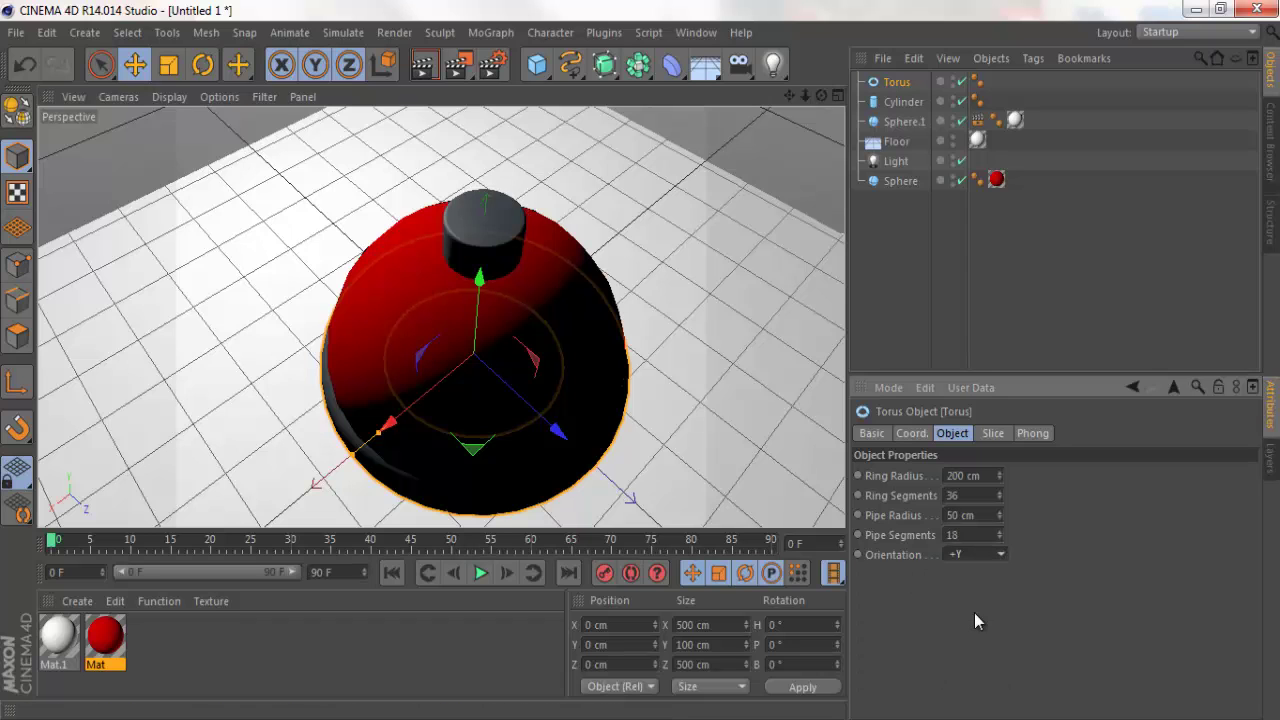
left_click_drag(495, 289, 486, 114)
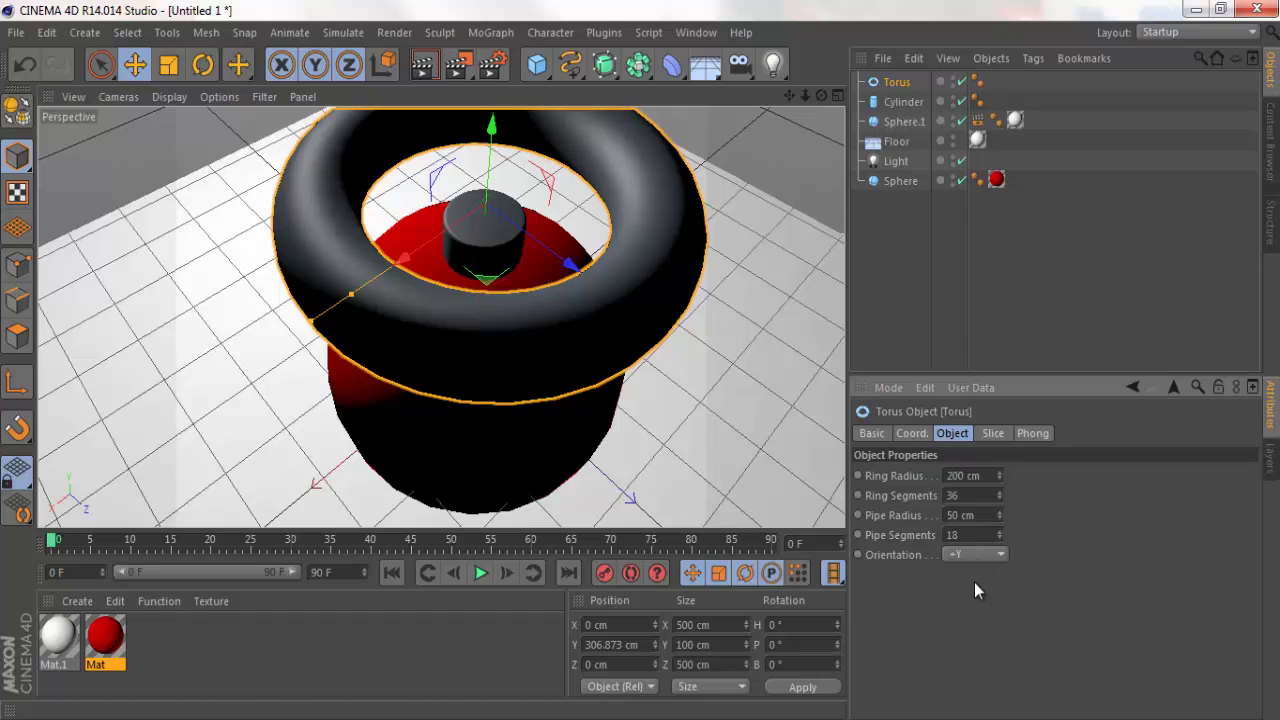
left_click(985, 556)
left_click(968, 655)
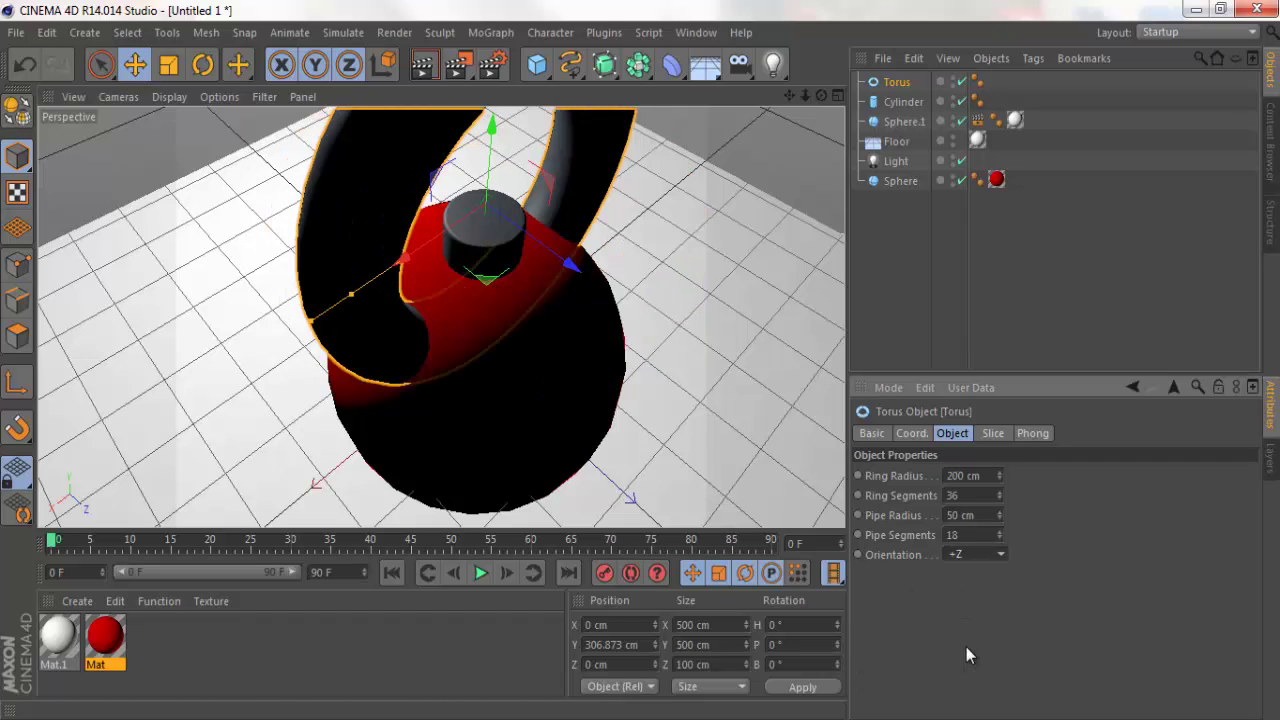
mouse_move(350, 291)
left_mouse_down()
mouse_move(476, 251)
mouse_move(440, 247)
mouse_move(458, 245)
mouse_move(457, 229)
left_mouse_up()
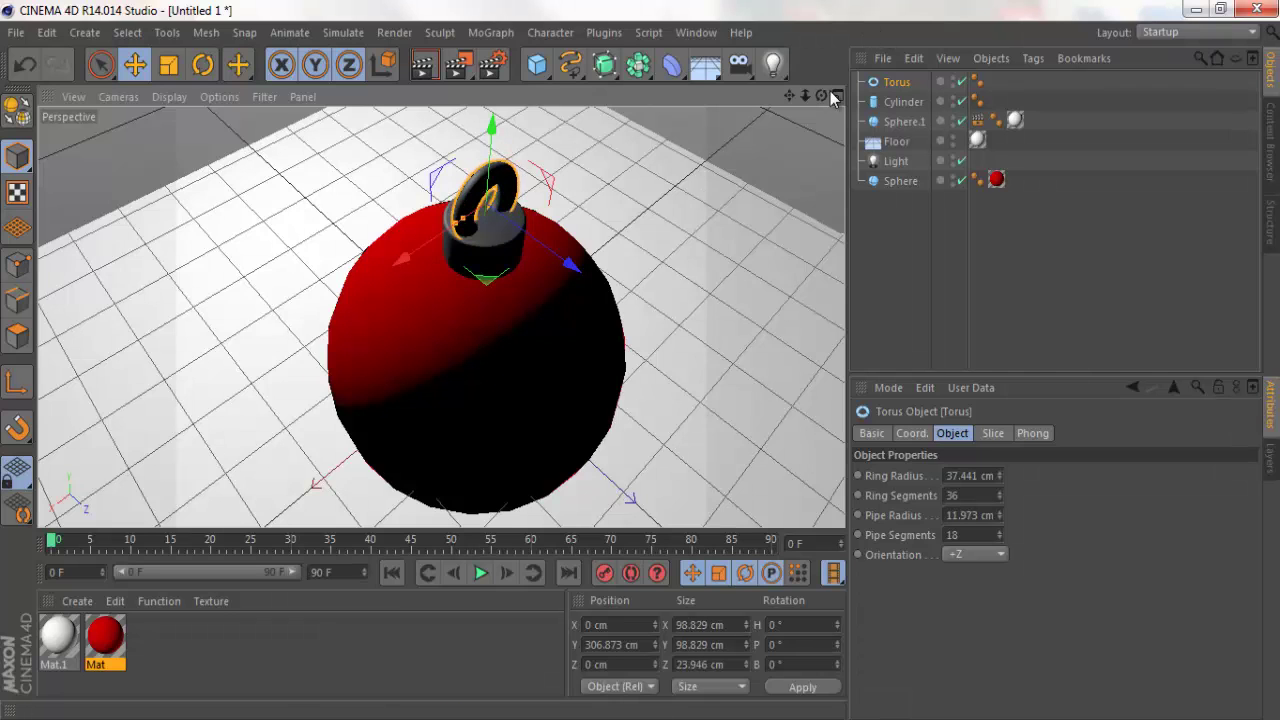
Step: Raise the torus onto the cylinder cap at Y 319.53 cm
left_click_drag(648, 358, 343, 319, "alt")
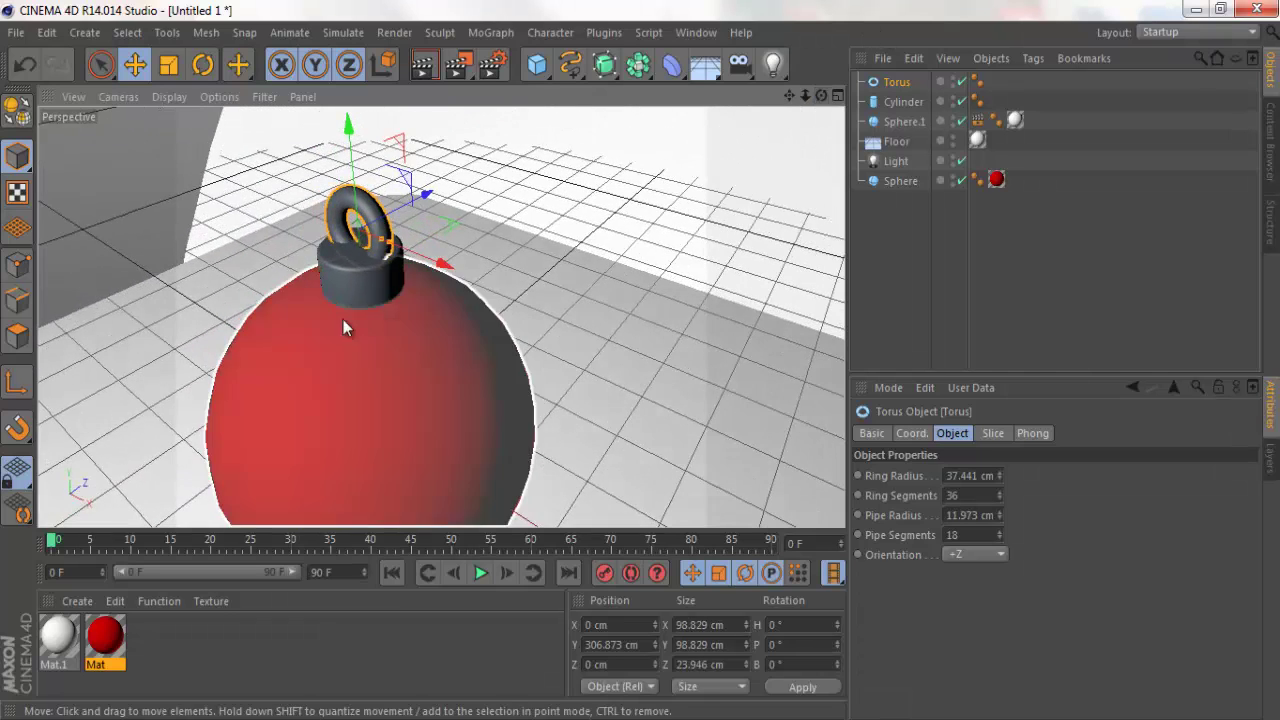
left_click_drag(351, 180, 357, 170)
scroll(310, 330, "down", 3)
scroll(401, 245, "down", 3)
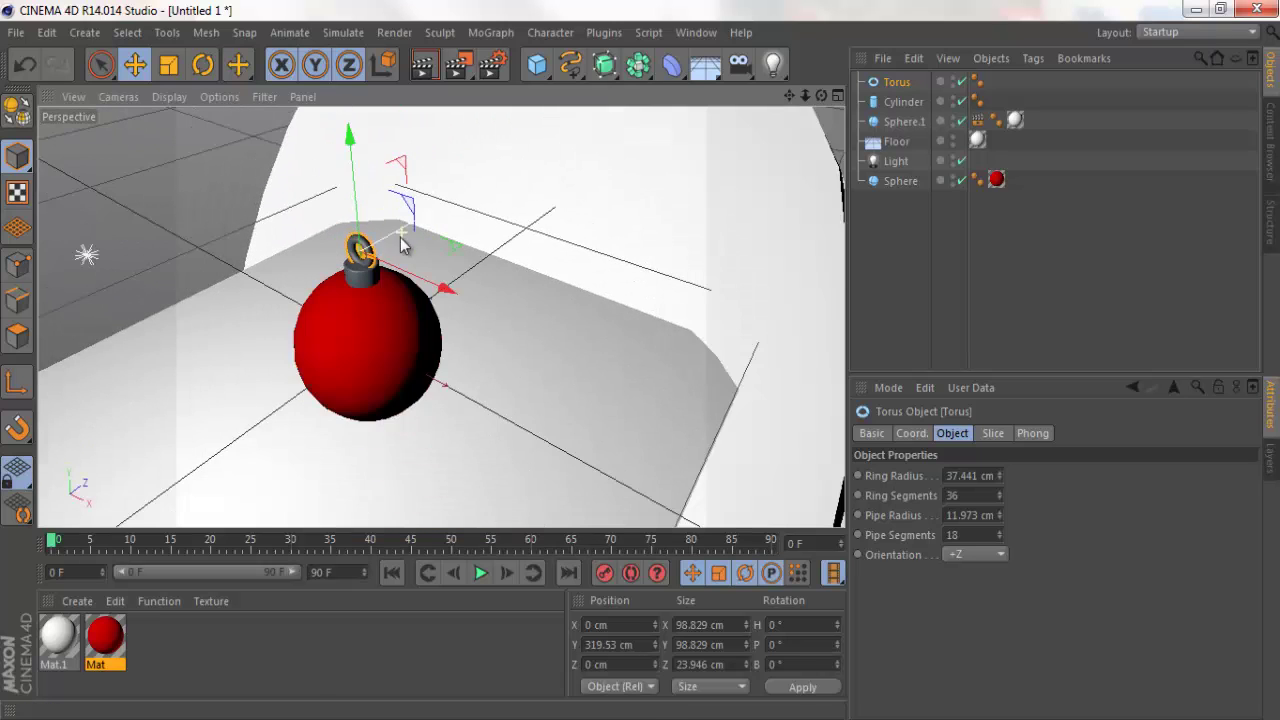
scroll(401, 245, "up", 2)
scroll(360, 280, "up", 2)
scroll(327, 311, "up", 2)
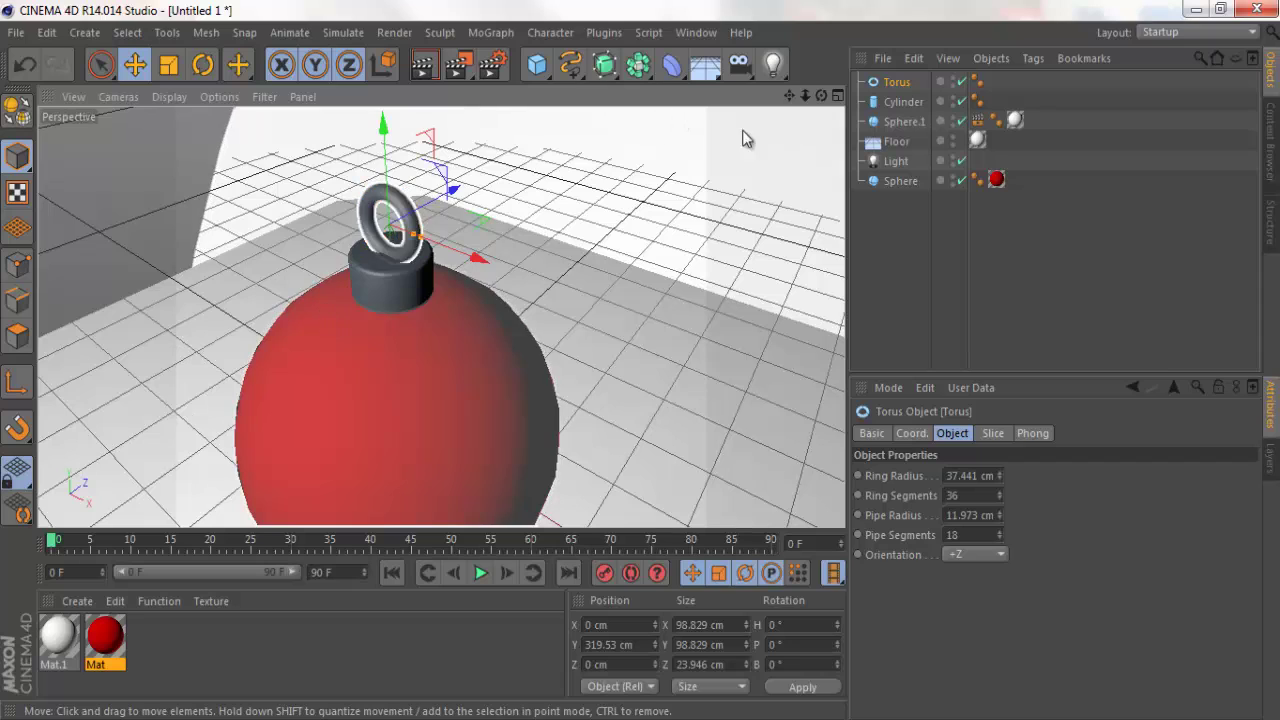
left_click_drag(641, 362, 641, 360, "alt")
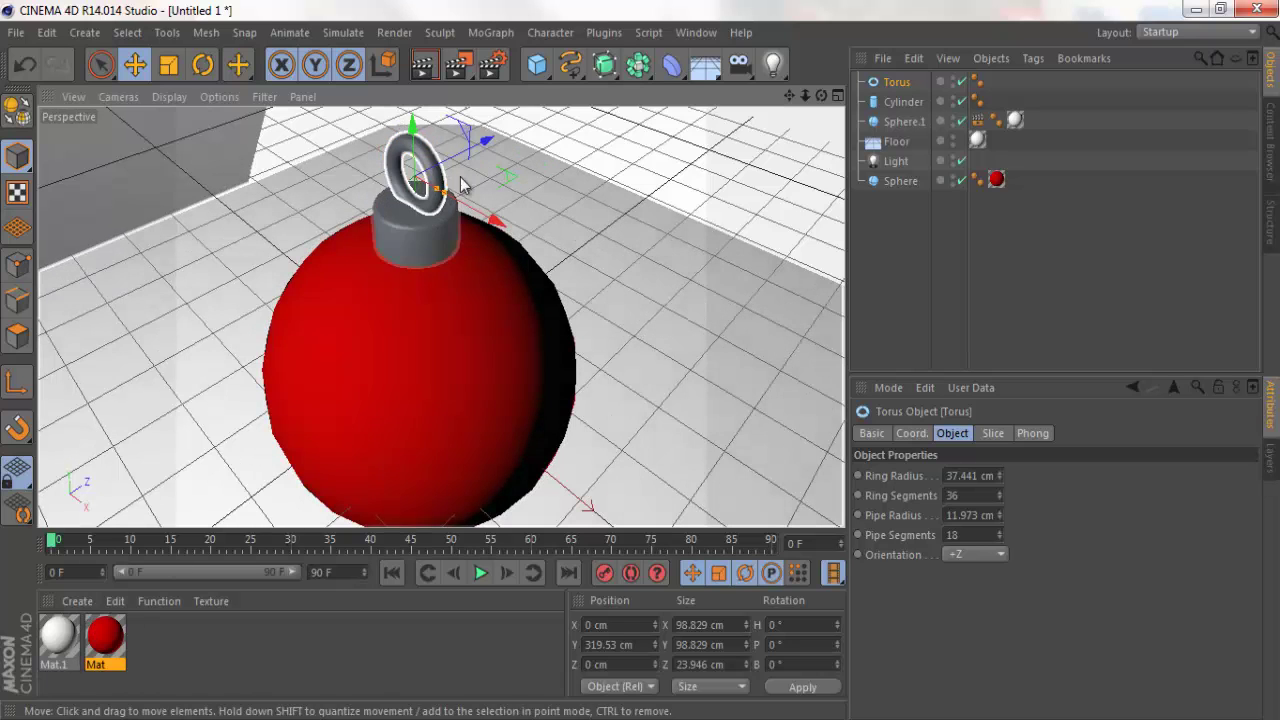
Step: Create material Mat.2 and set its Color to orange-gold 255/203/82
left_click(79, 606)
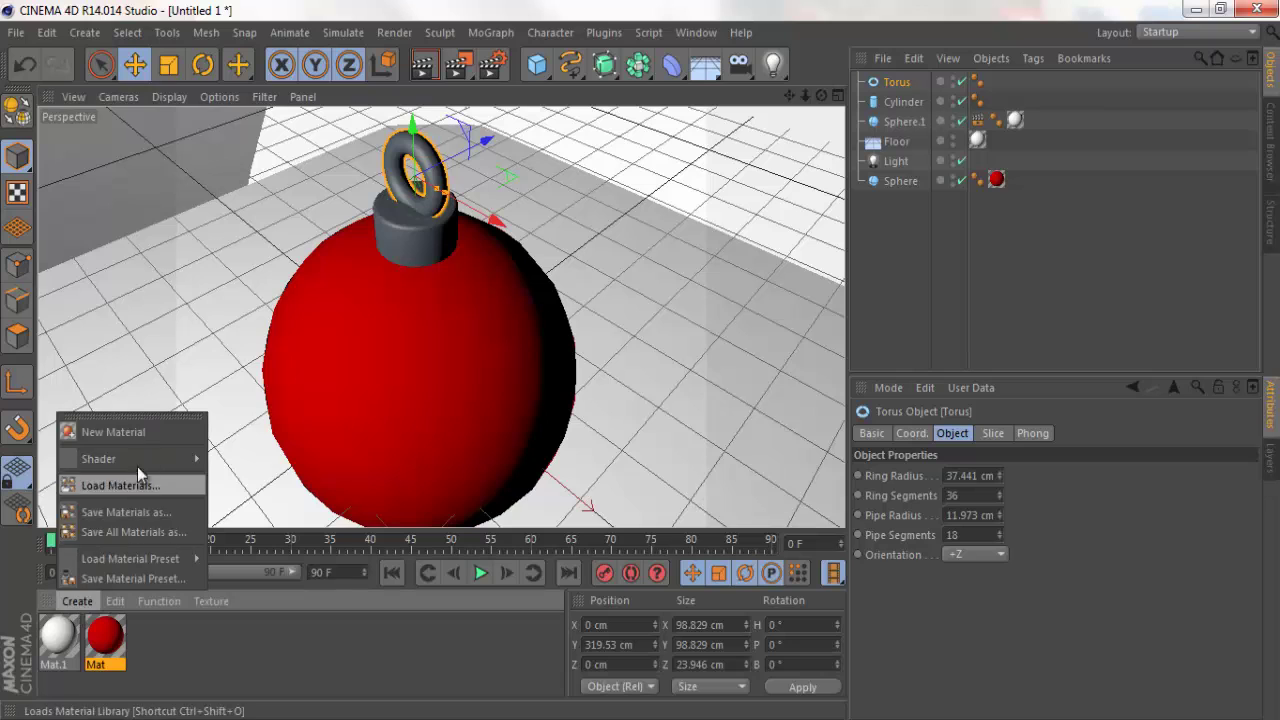
left_click(90, 429)
double_click(57, 642)
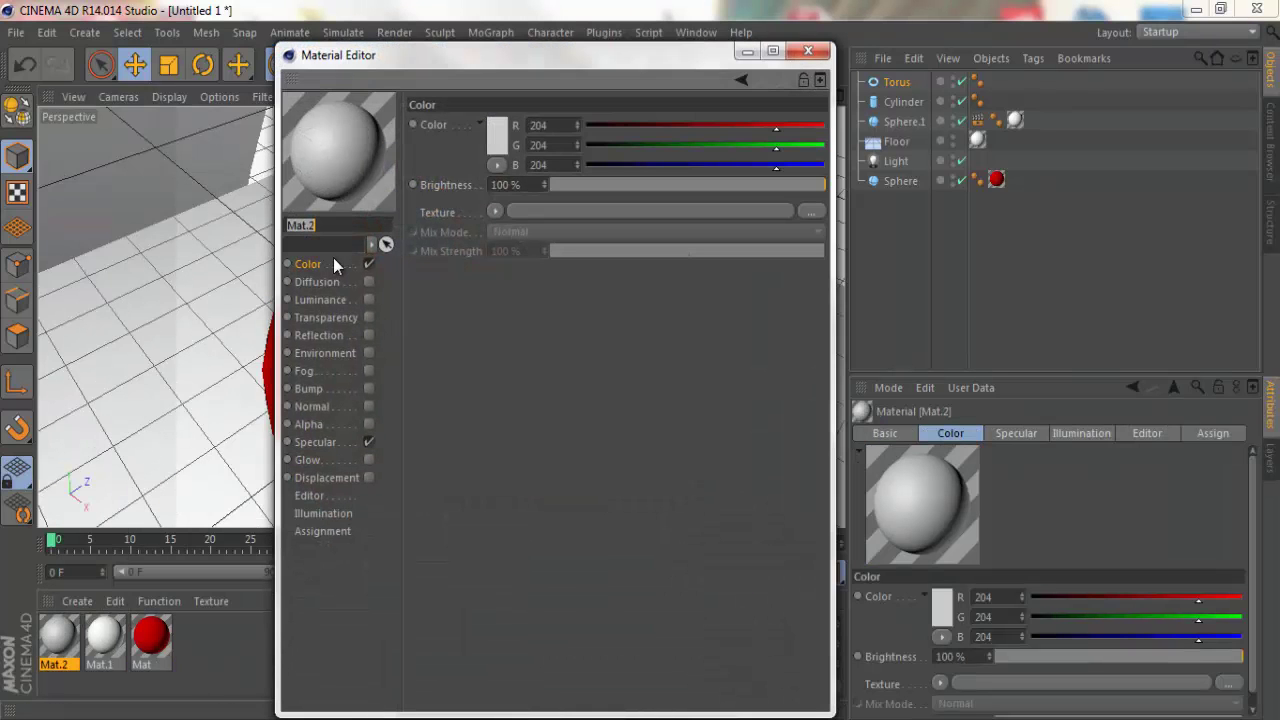
left_click(351, 266)
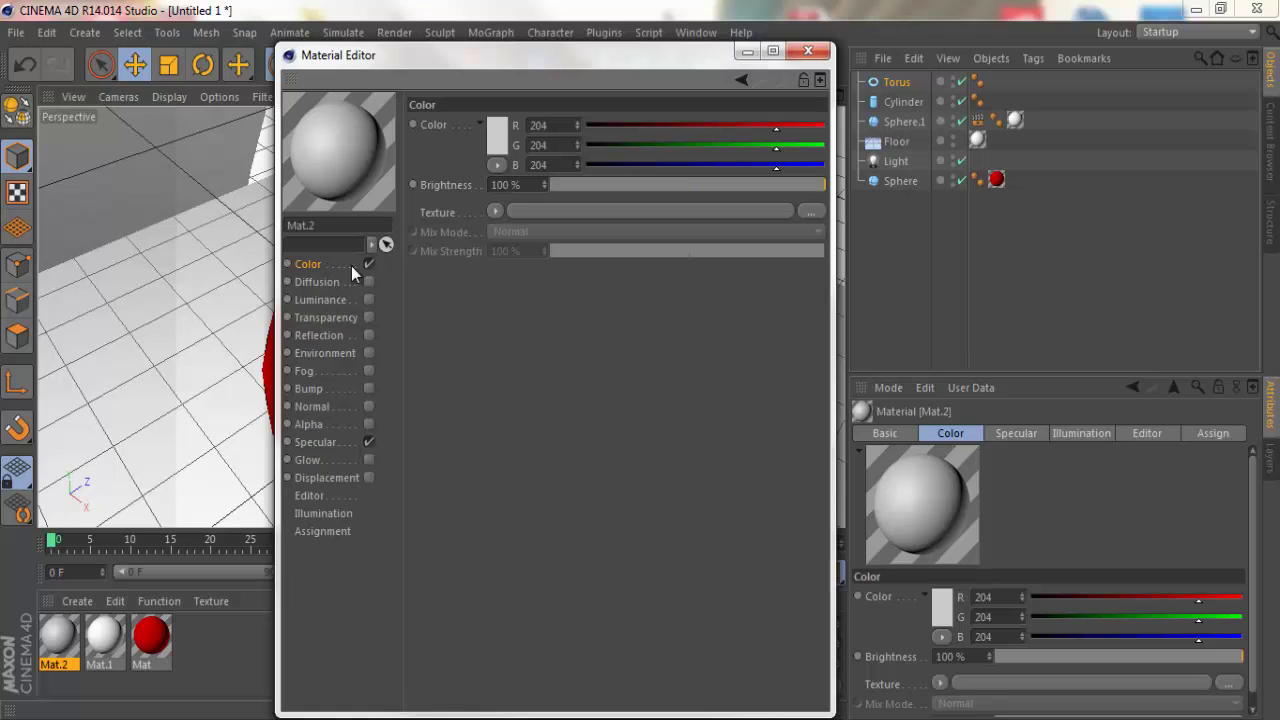
left_click(500, 133)
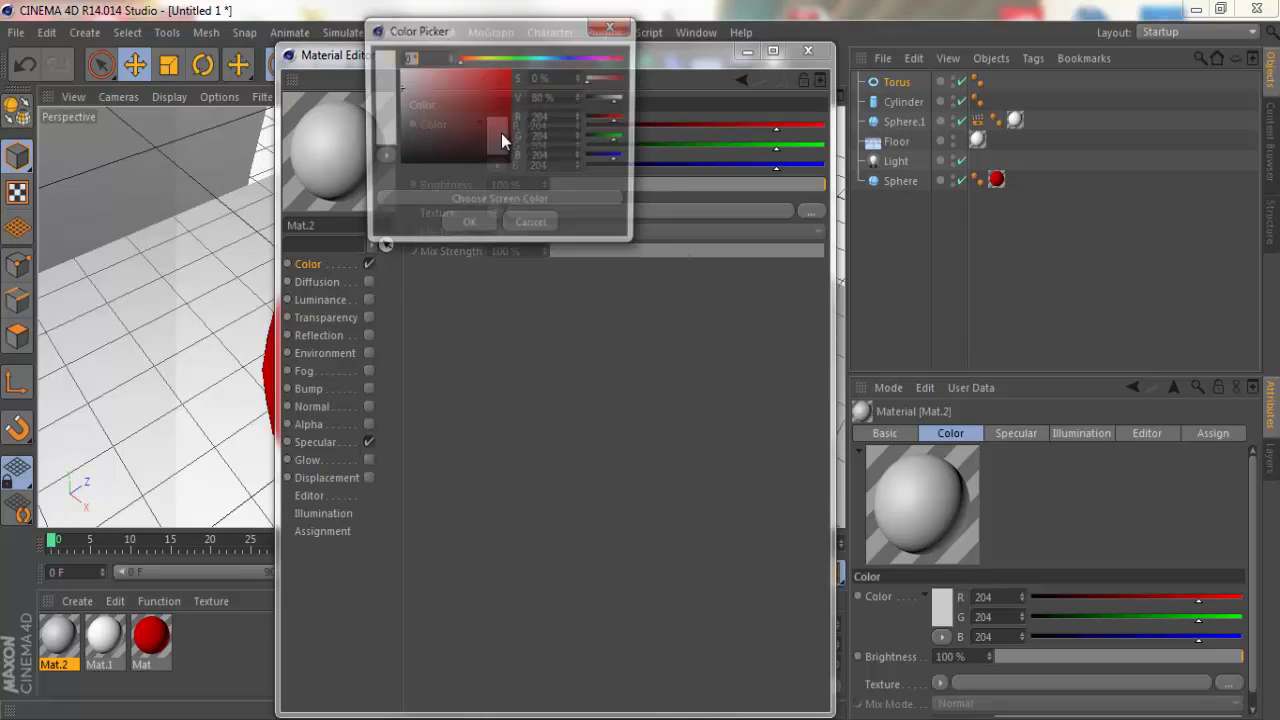
left_click(485, 57)
left_click_drag(485, 58, 479, 60)
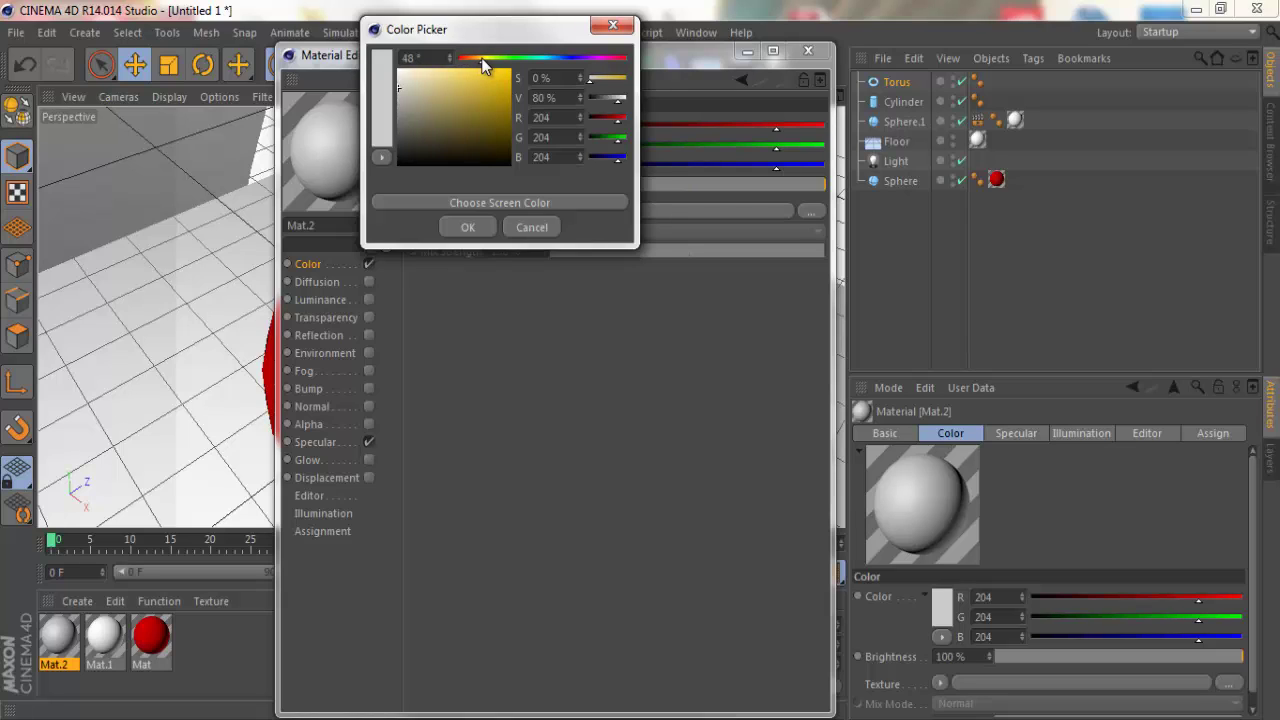
left_click(474, 68)
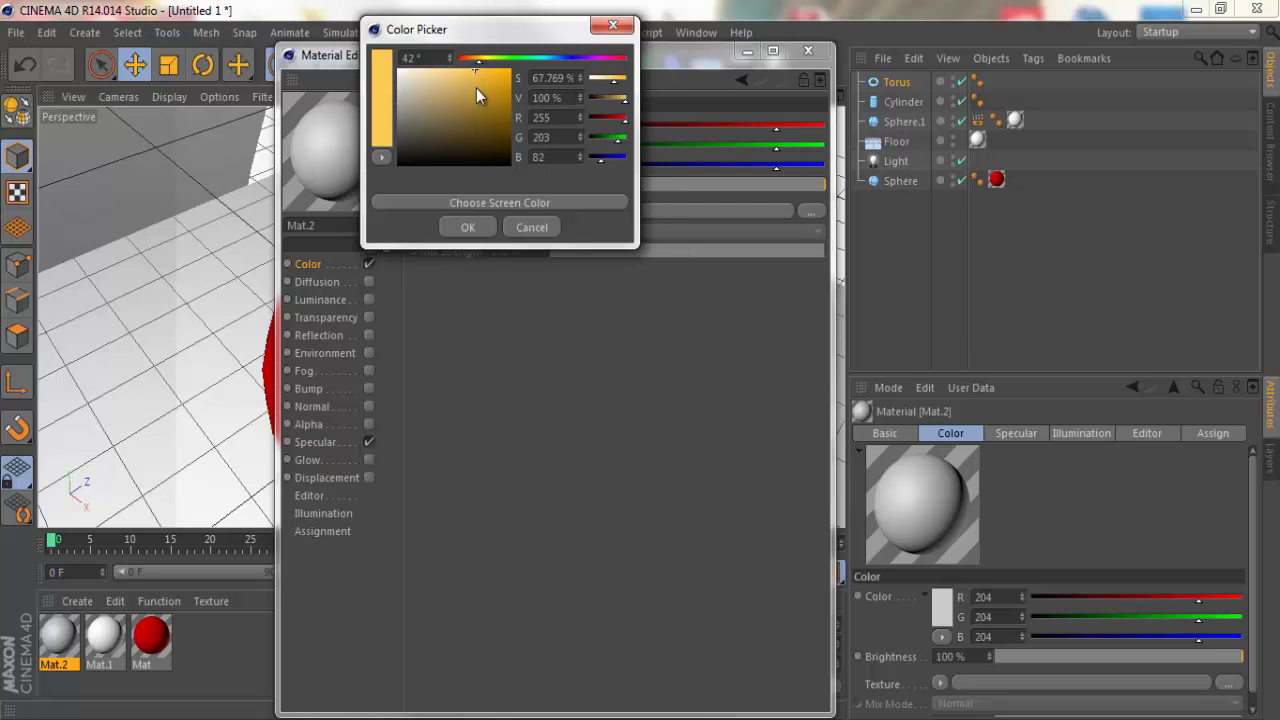
left_click(479, 230)
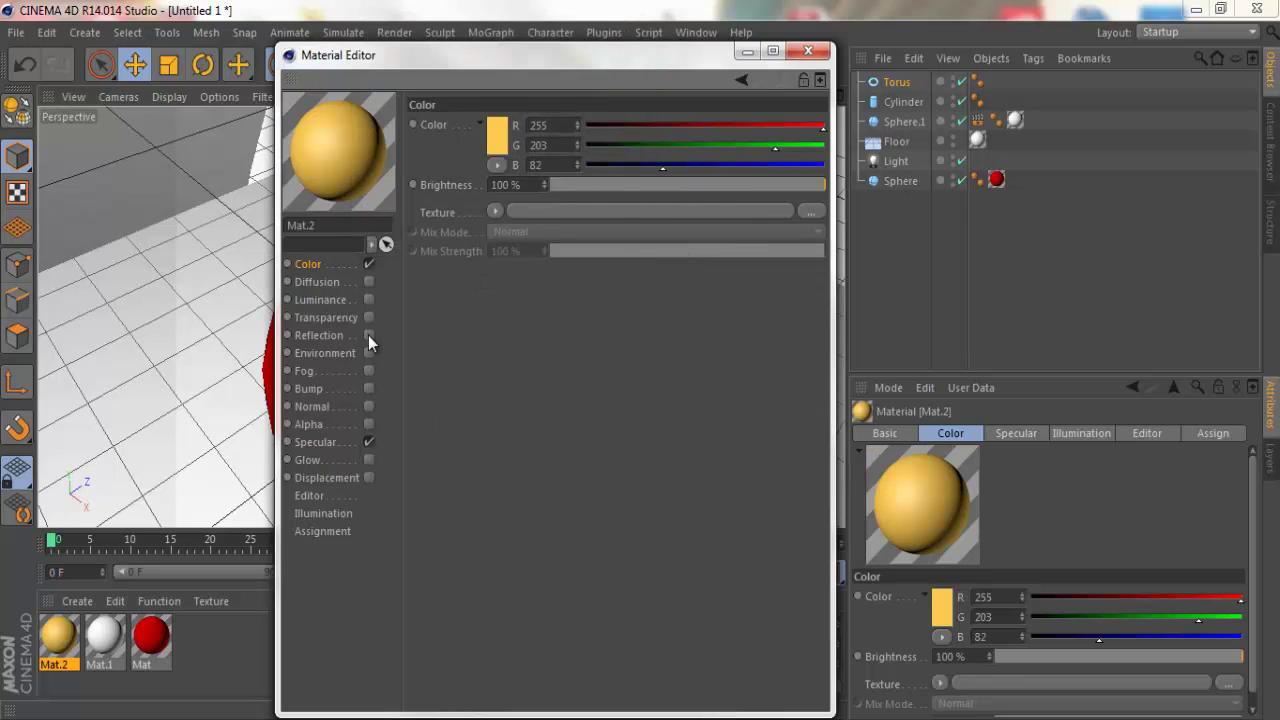
Step: Enable Reflection on Mat.2 with a Layer shader containing a Fresnel layer
left_click(368, 335)
left_click(497, 247)
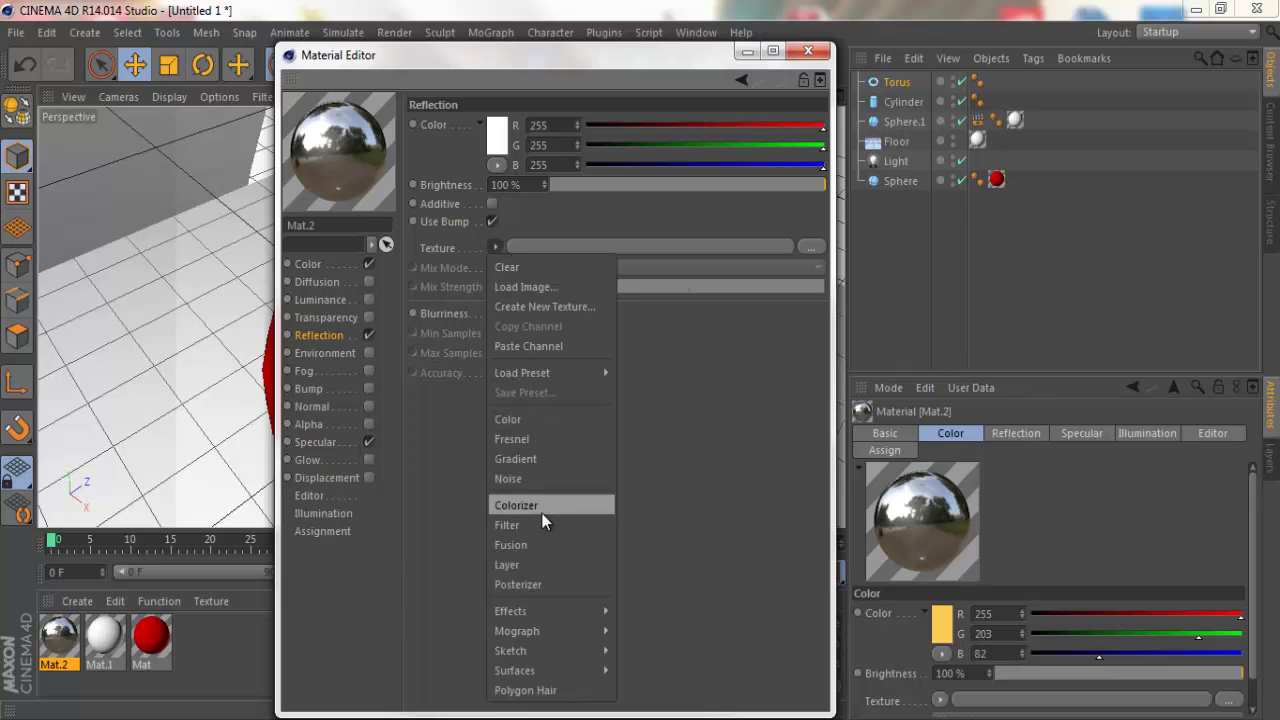
left_click(536, 562)
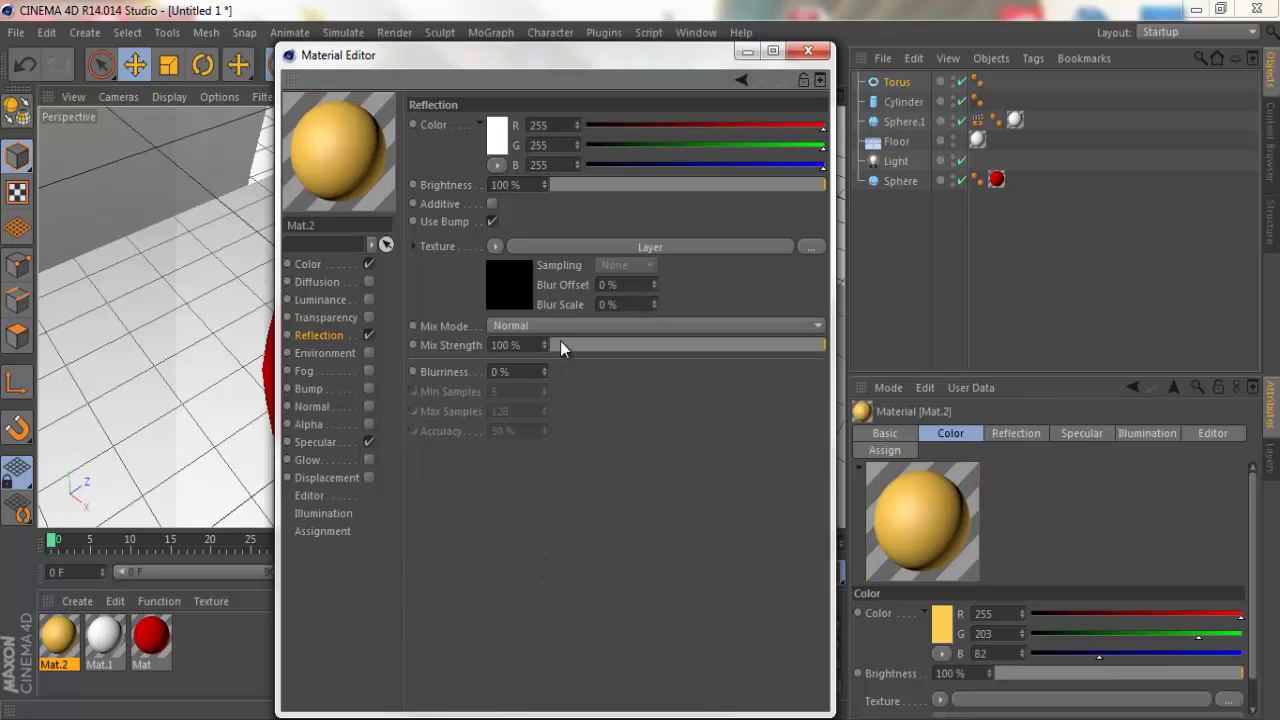
left_click(578, 247)
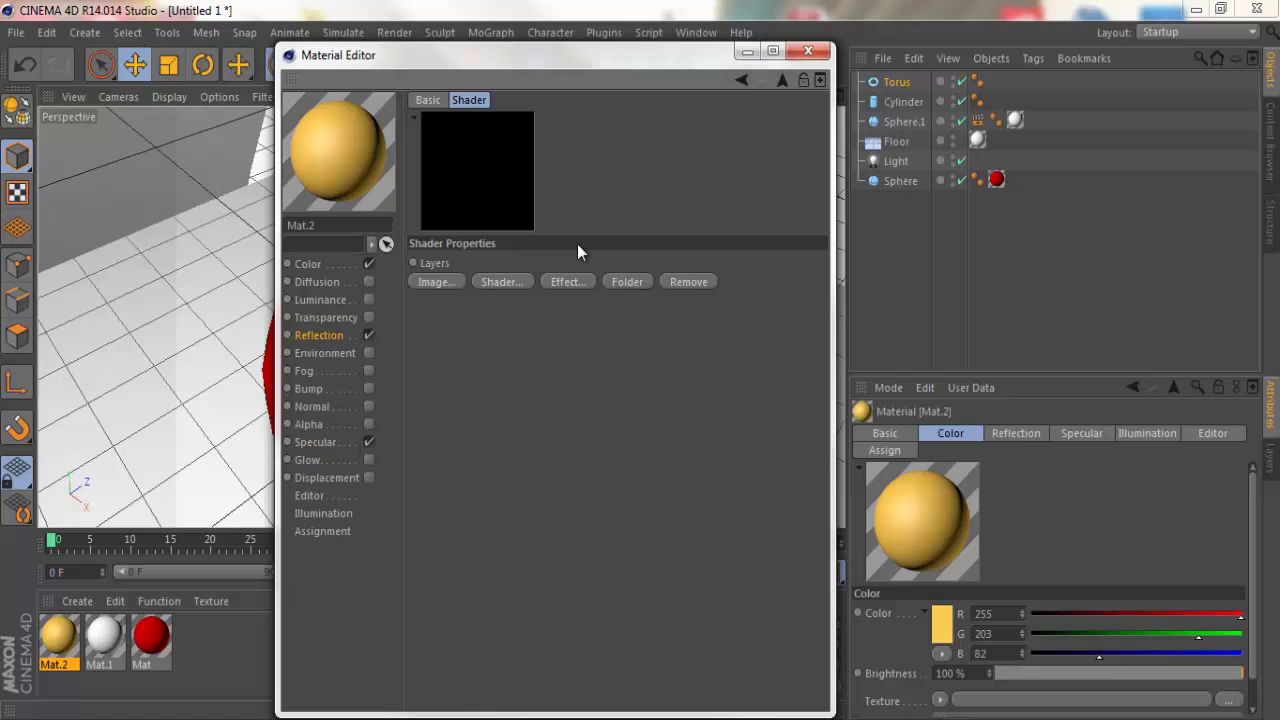
left_click(515, 277)
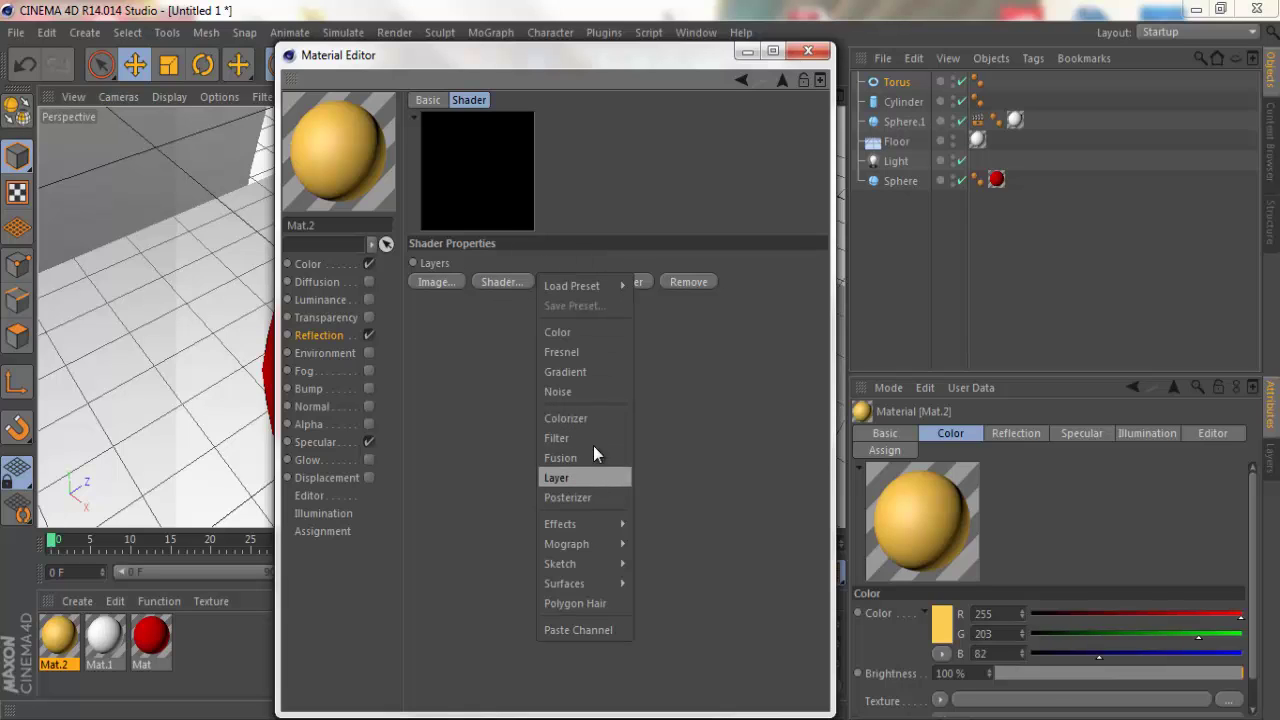
left_click(599, 354)
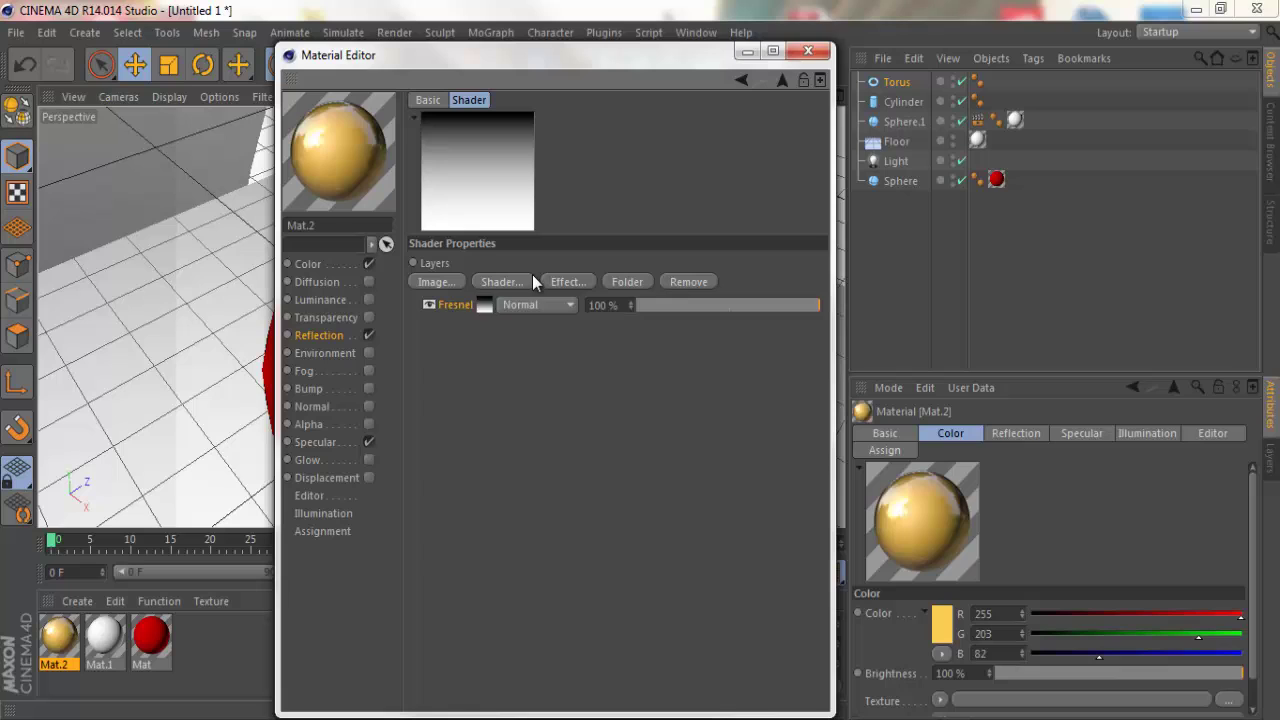
Step: Make the Fresnel gradient fade from white to brown, moving both stops inward
left_click(484, 305)
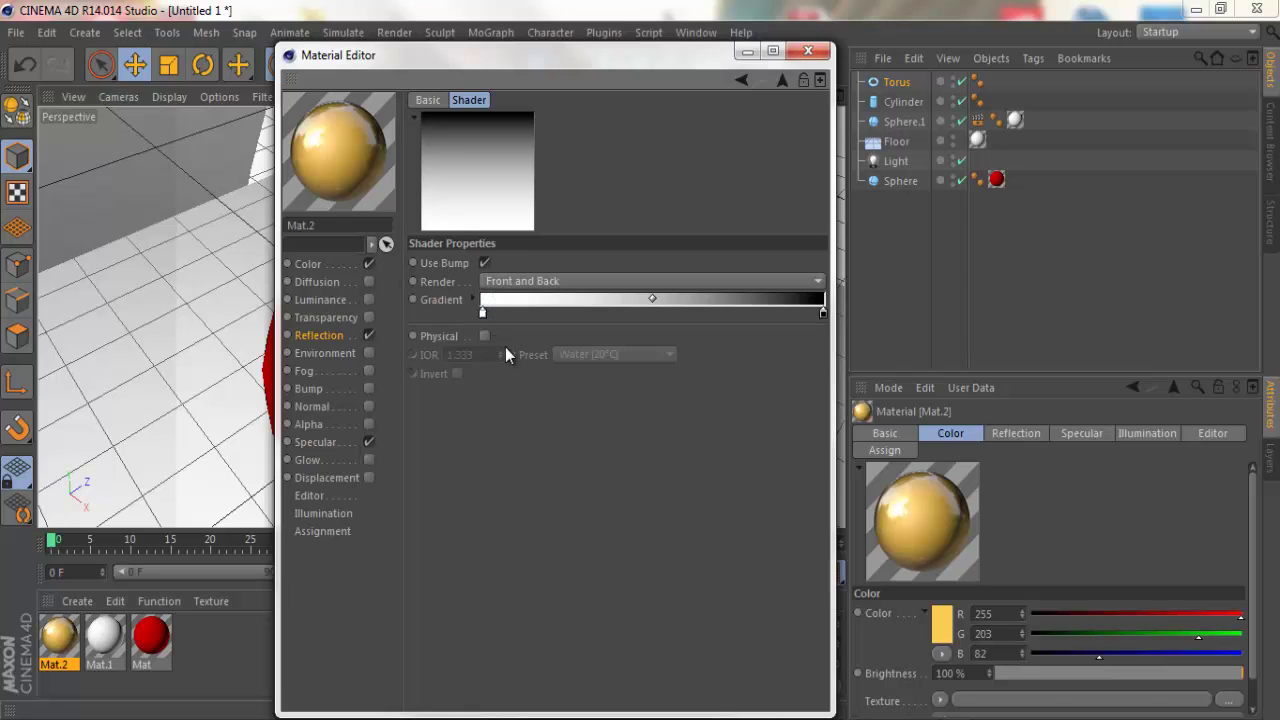
double_click(821, 314)
left_click_drag(796, 245, 798, 242)
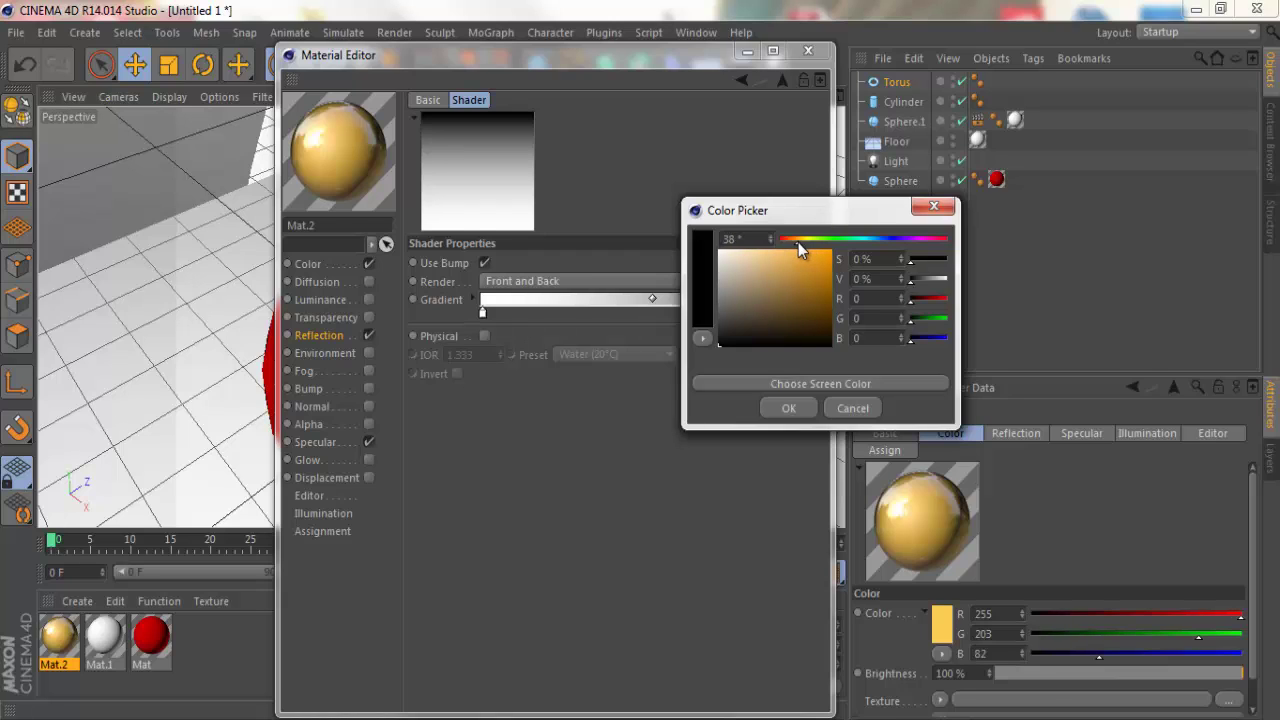
left_click_drag(808, 285, 831, 316)
left_click(800, 406)
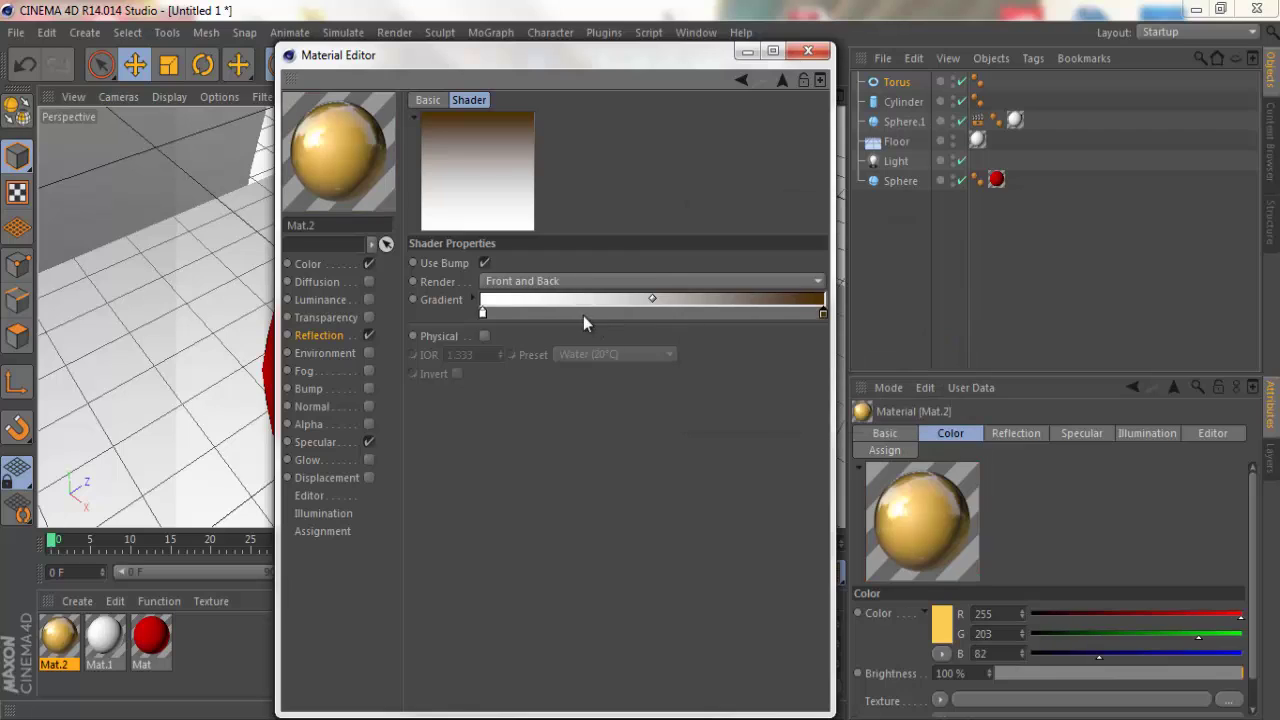
left_click_drag(483, 313, 674, 315)
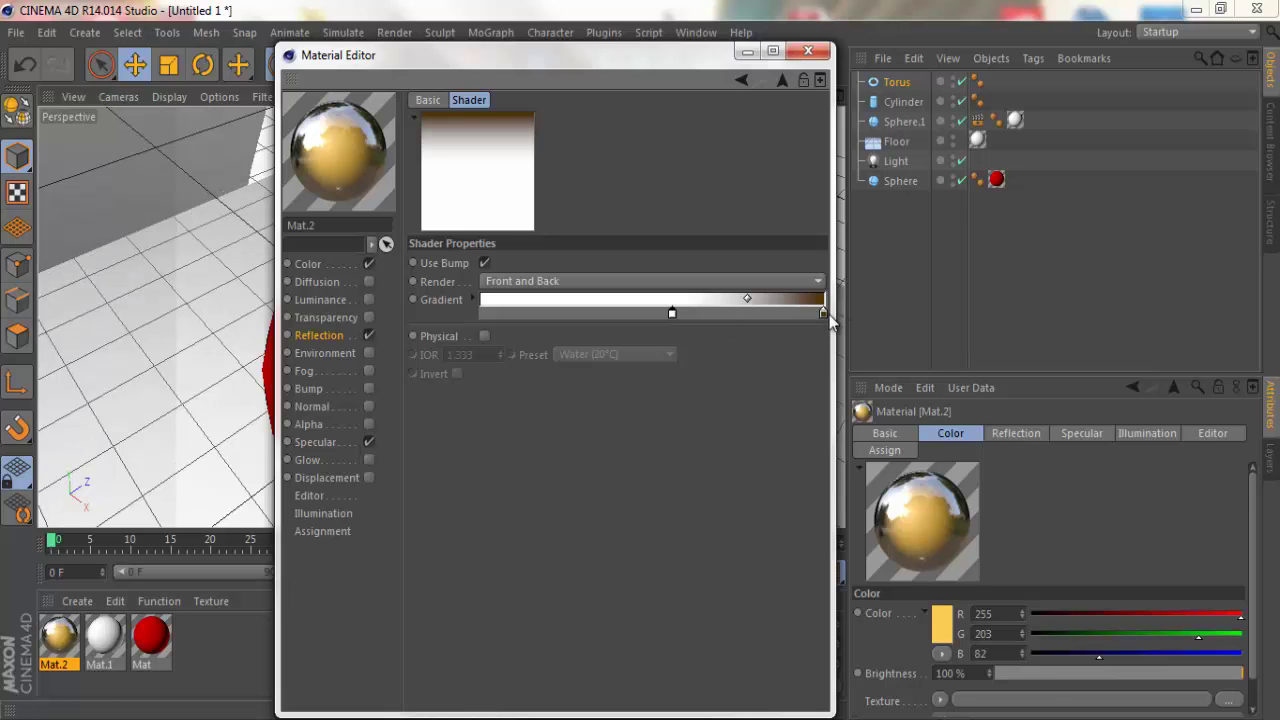
left_click_drag(821, 313, 779, 315)
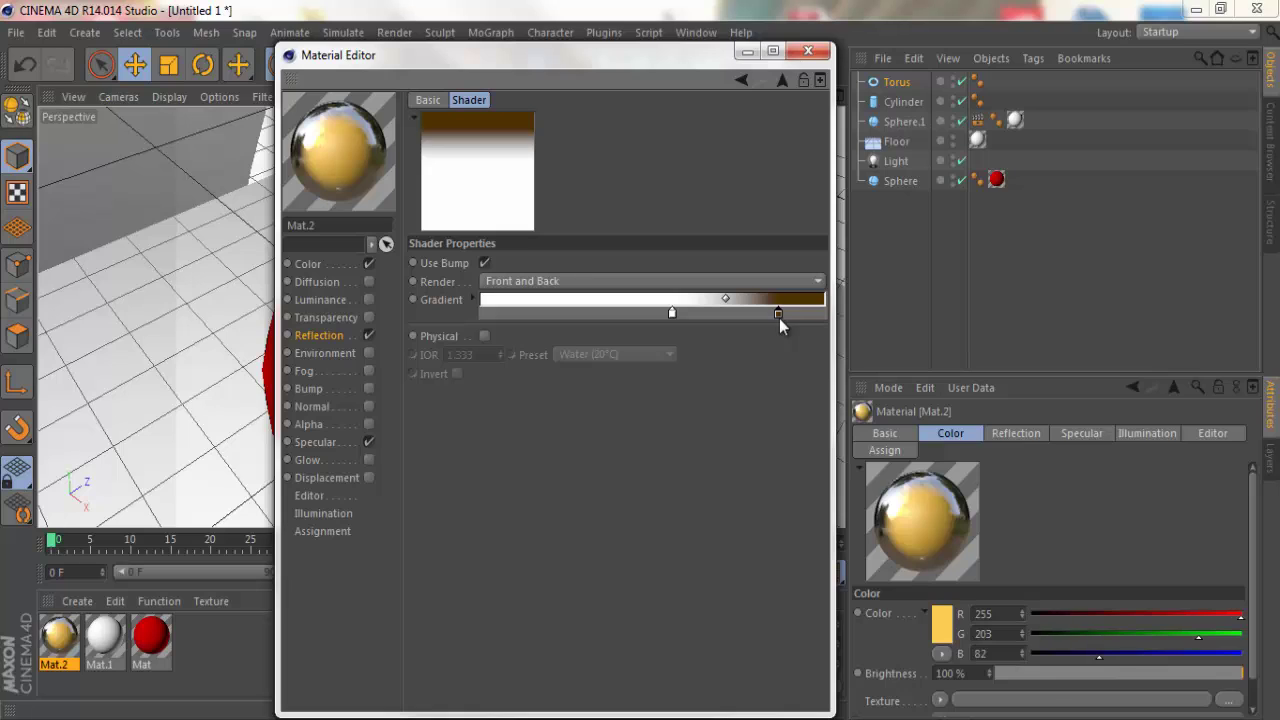
Step: Add a second Fresnel layer with a white-to-deep-brown gradient, white stop shifted right
left_click(743, 79)
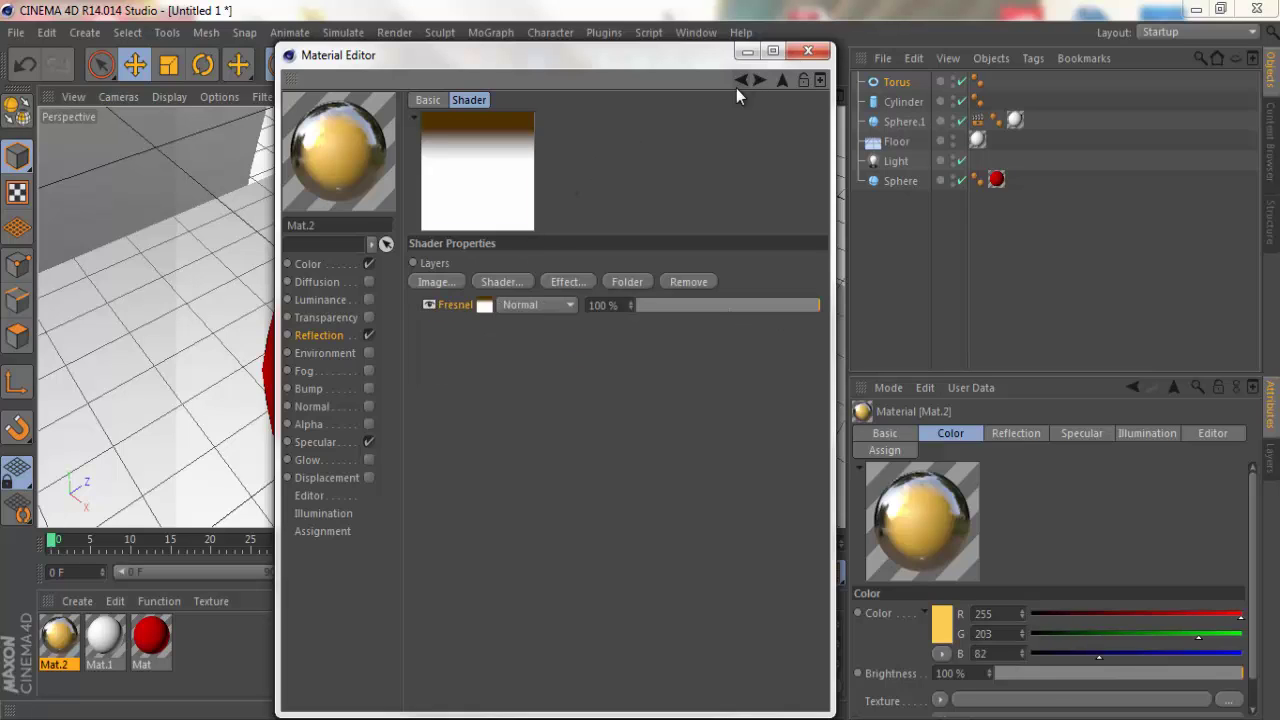
left_click(485, 283)
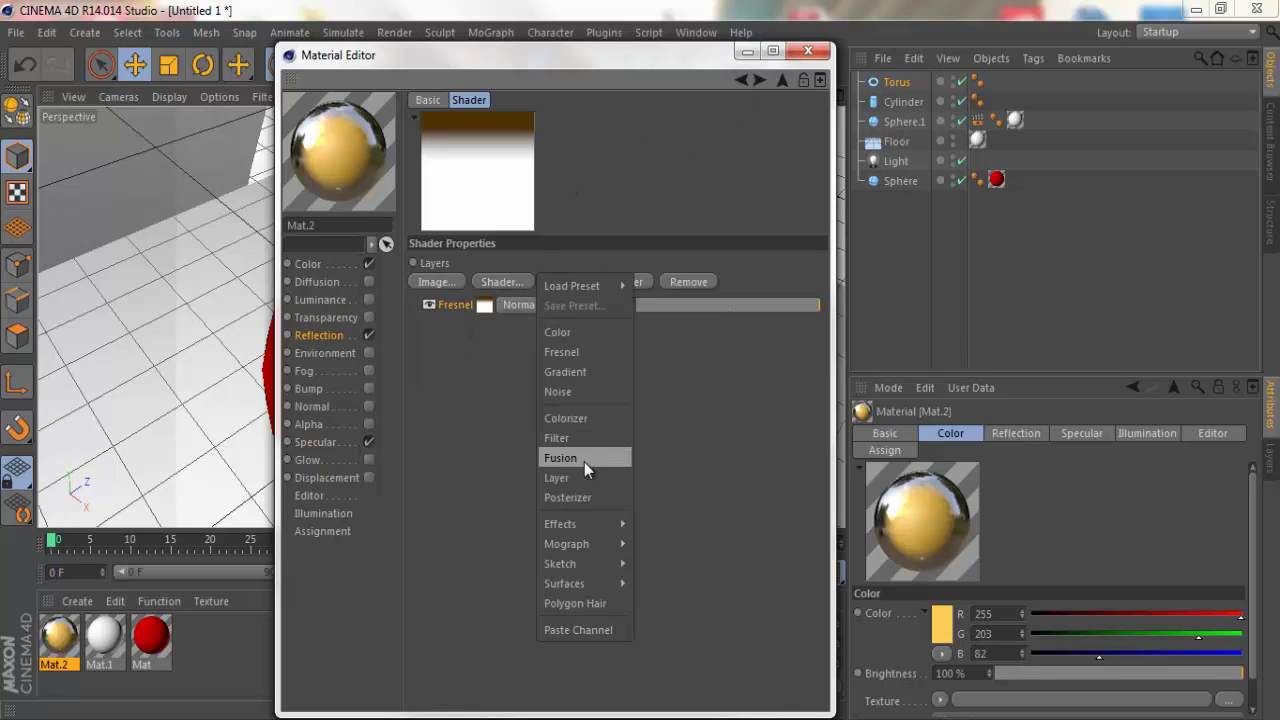
left_click(601, 368)
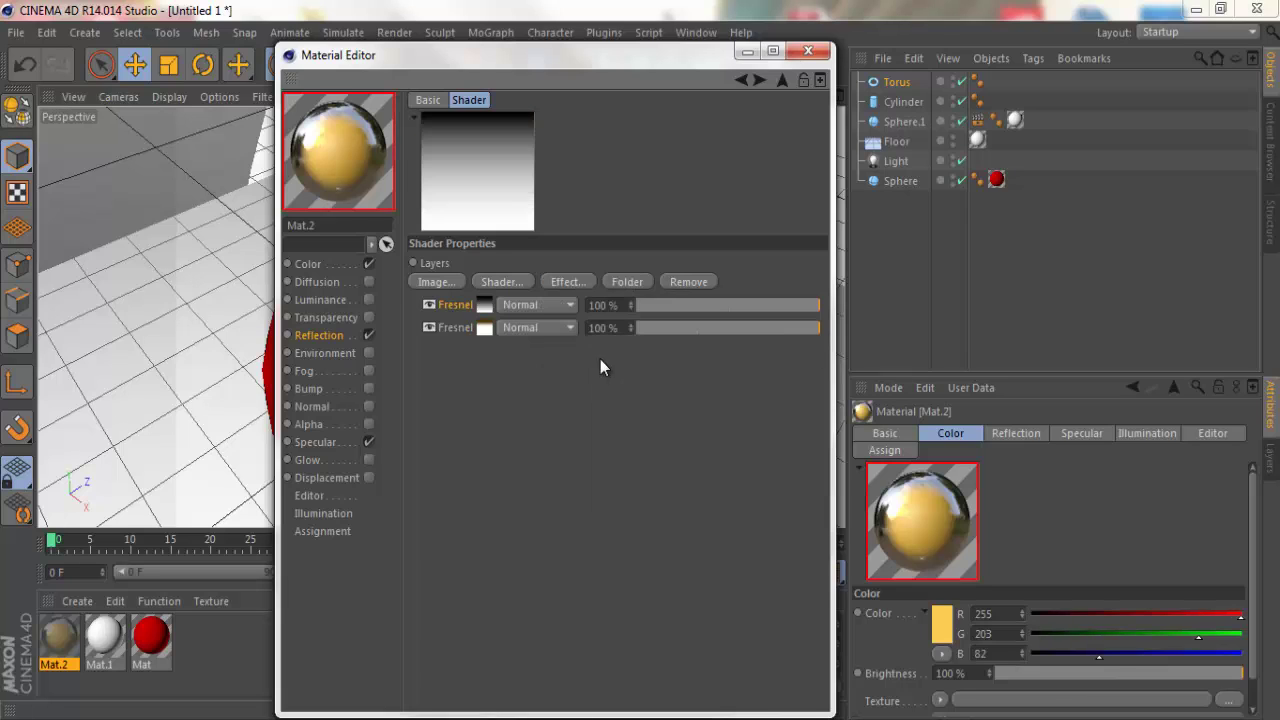
left_click(486, 307)
double_click(823, 314)
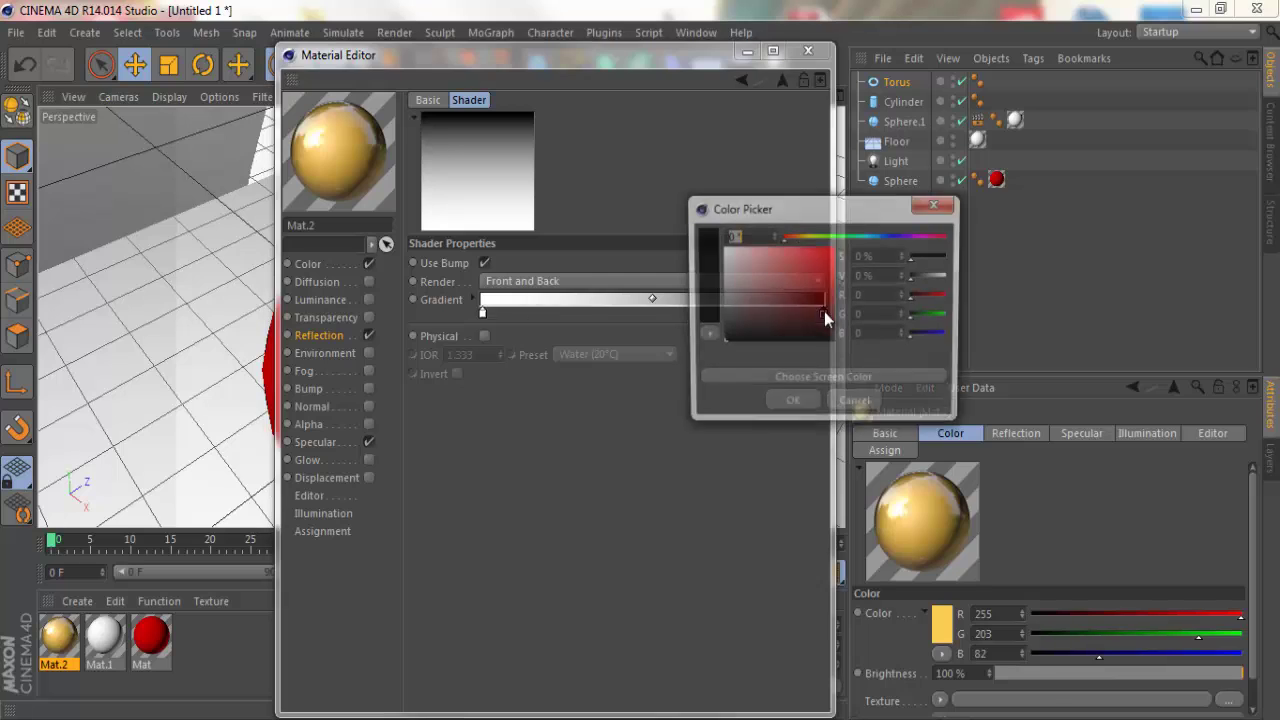
left_click_drag(808, 236, 838, 317)
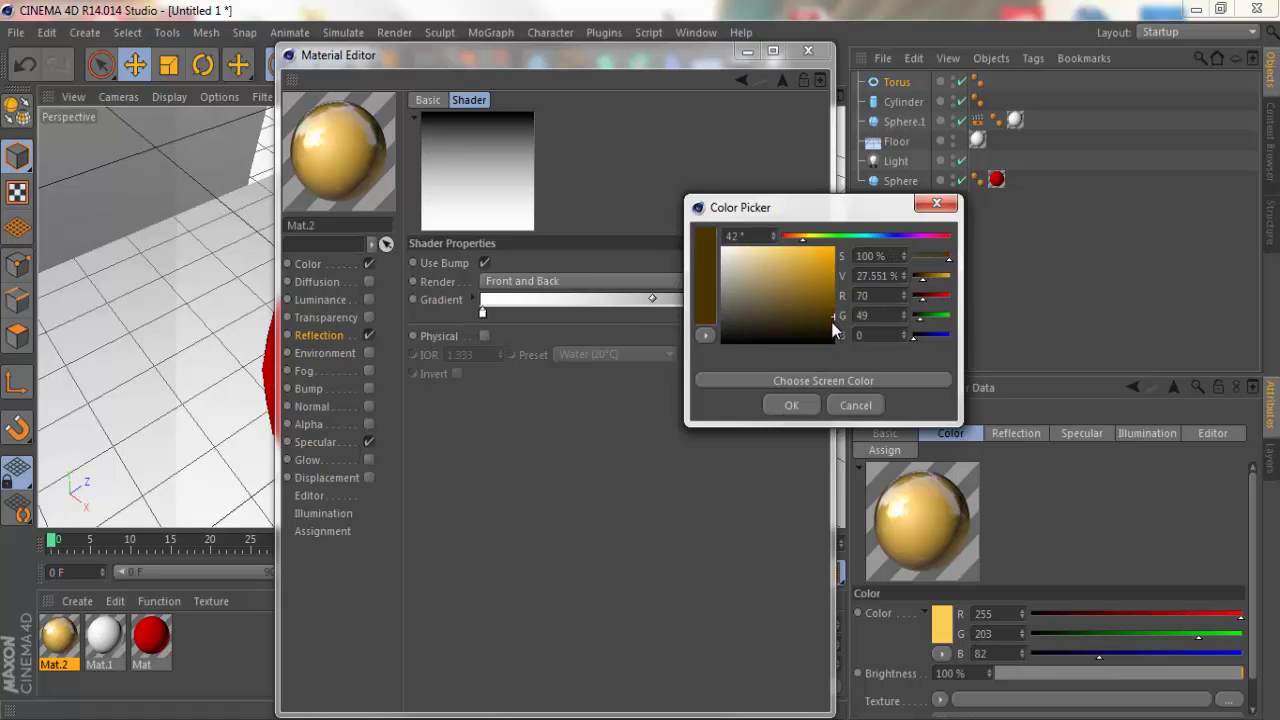
left_click(831, 321)
left_click(792, 402)
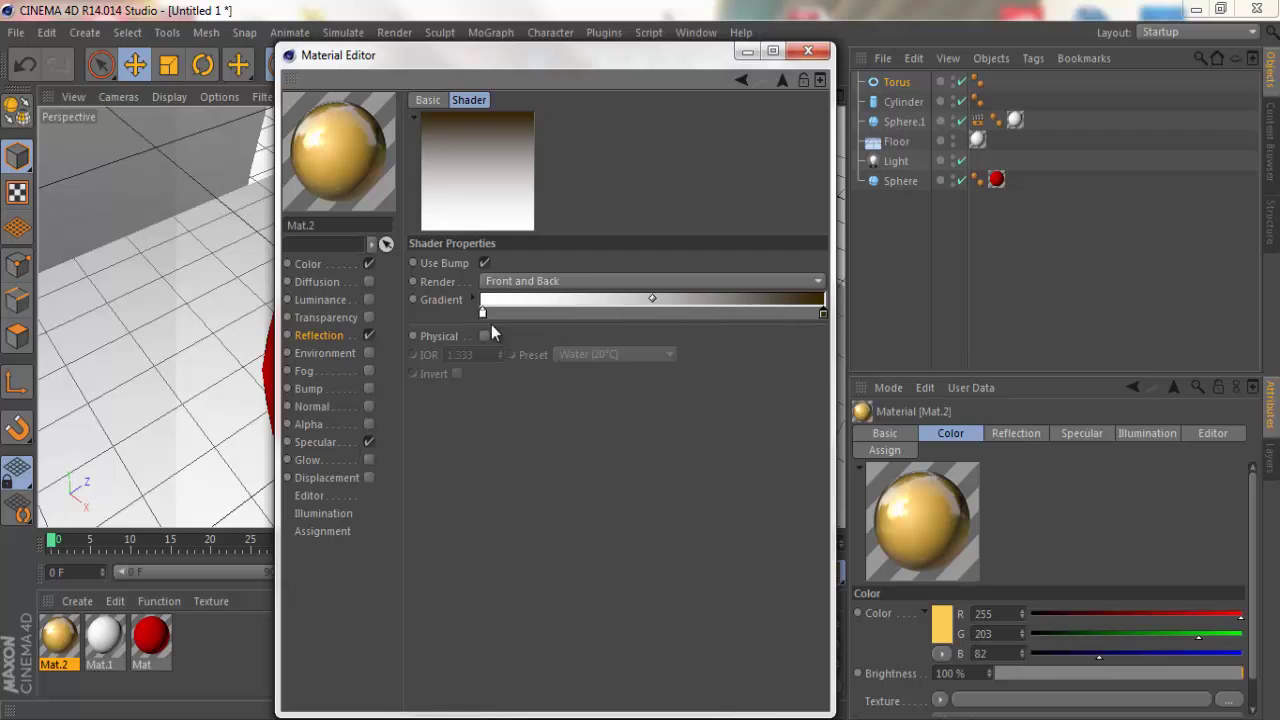
left_click_drag(485, 313, 809, 313)
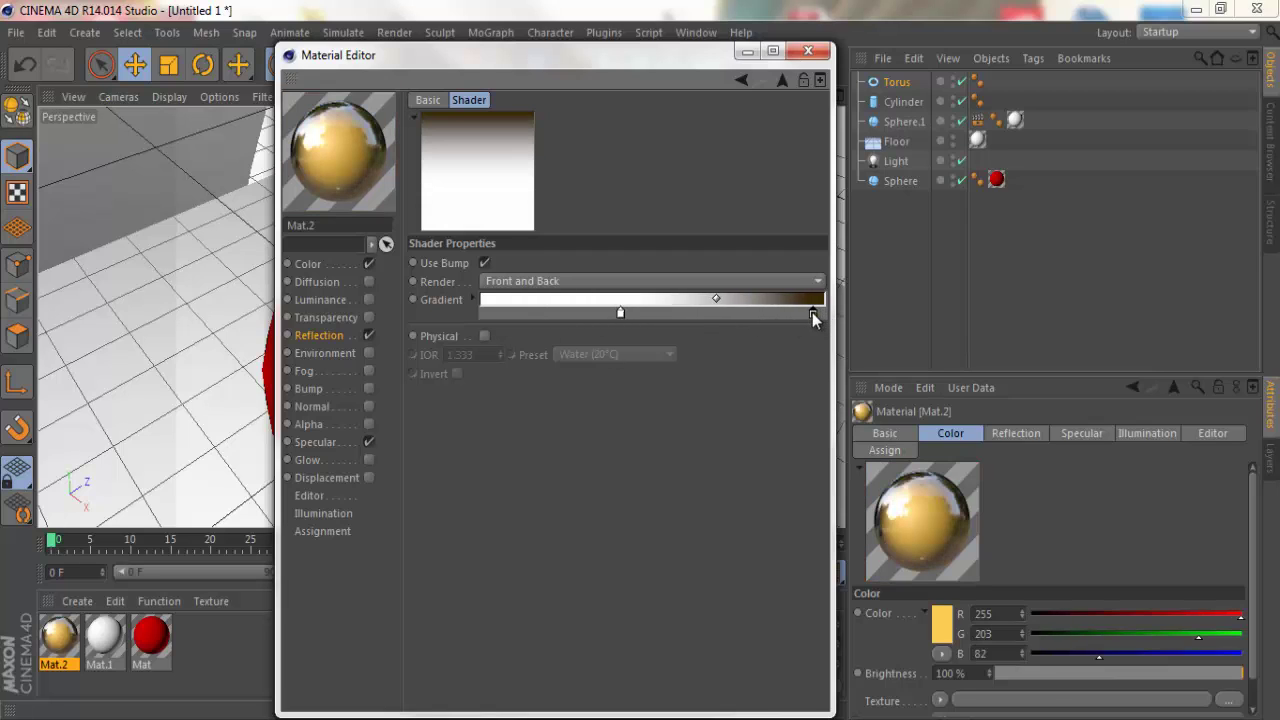
Step: Try Multiply and Screen blending on the first Fresnel layer, toggling its visibility to compare
left_click(742, 81)
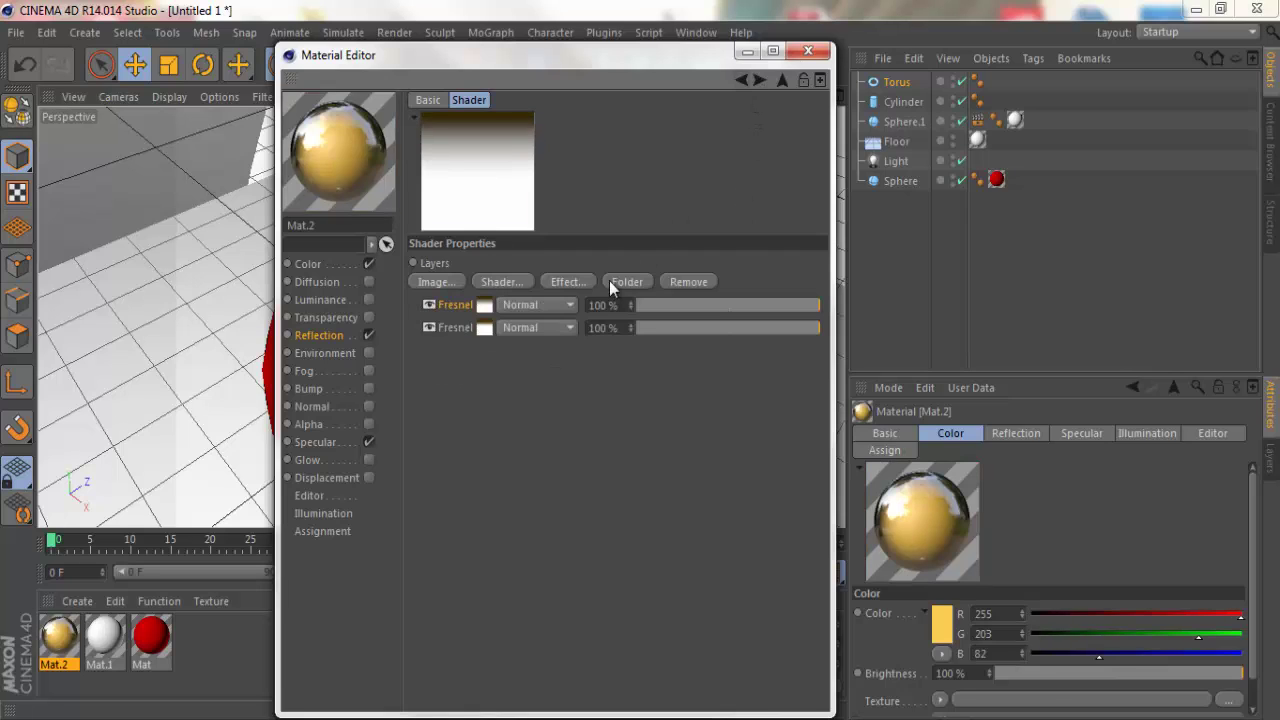
left_click(537, 307)
left_click(539, 313)
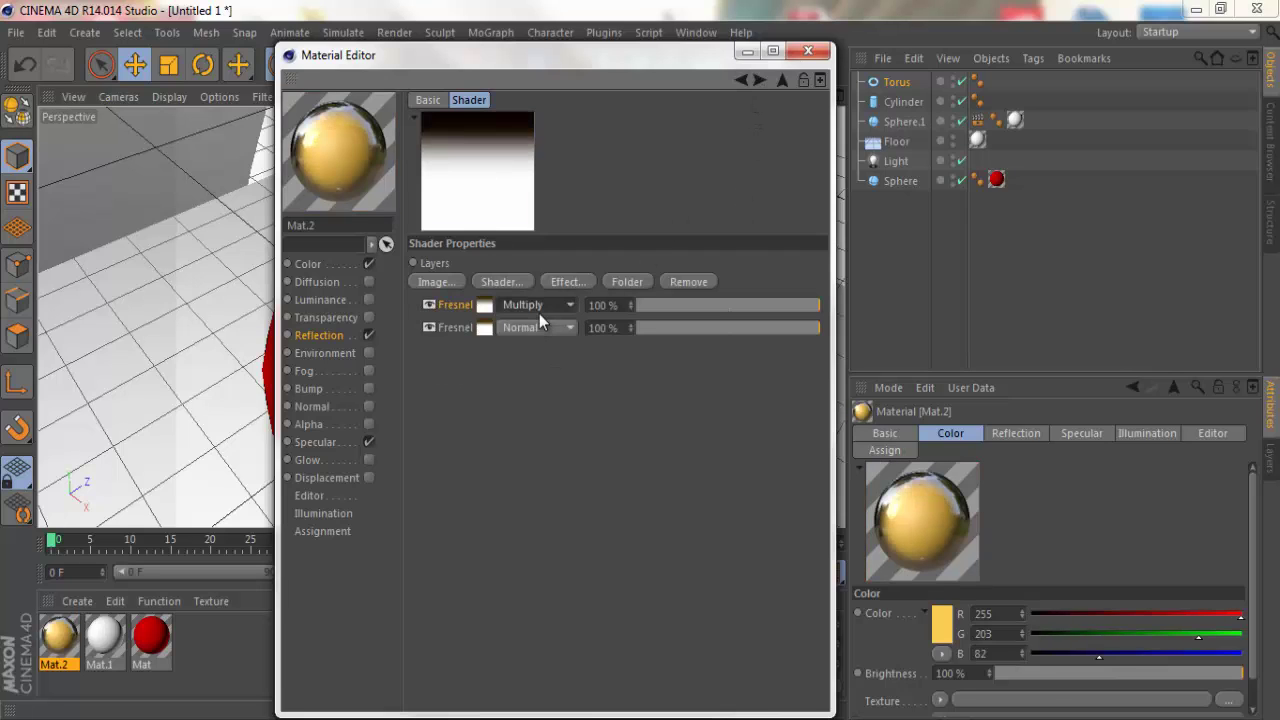
left_click(545, 308)
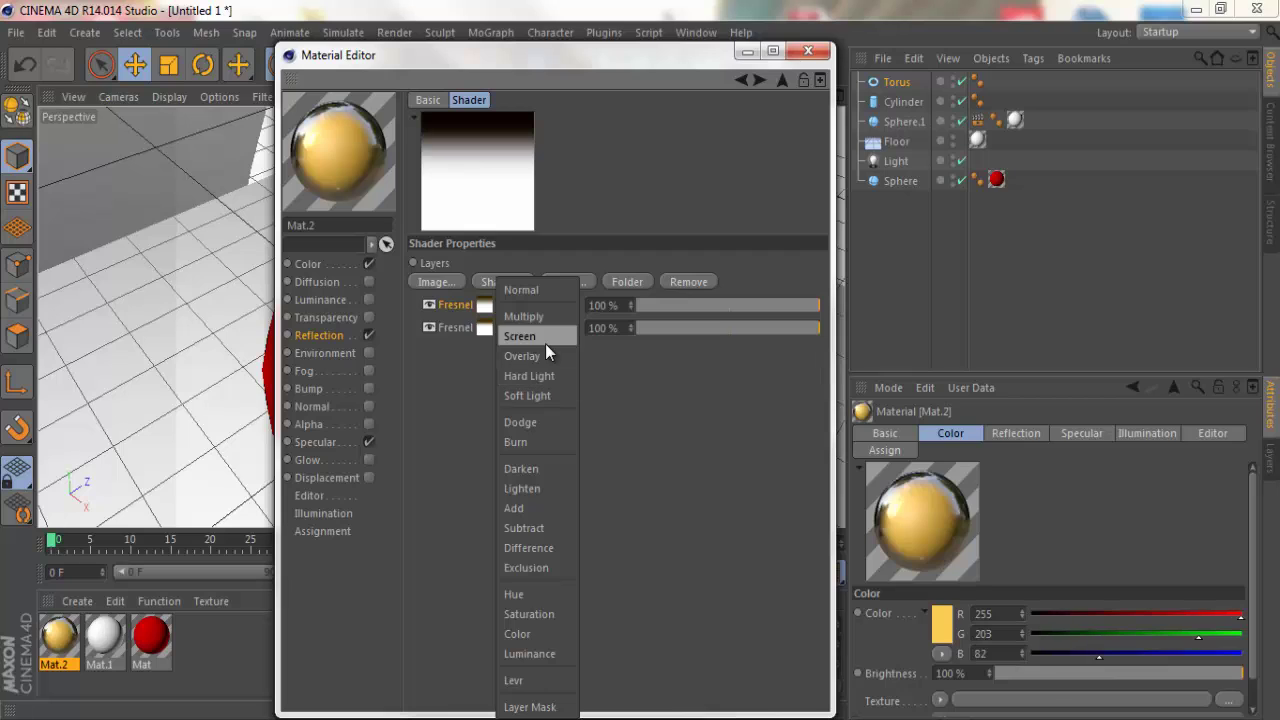
left_click(545, 341)
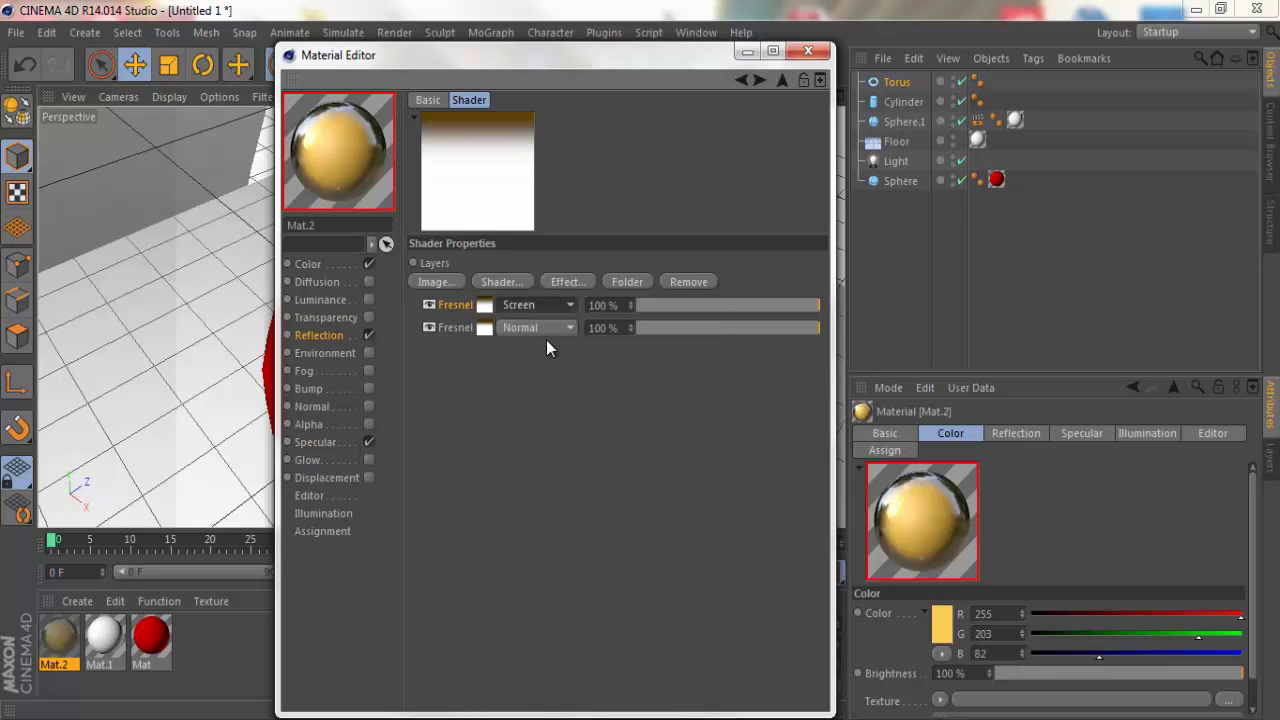
left_click(429, 304)
left_click(429, 304)
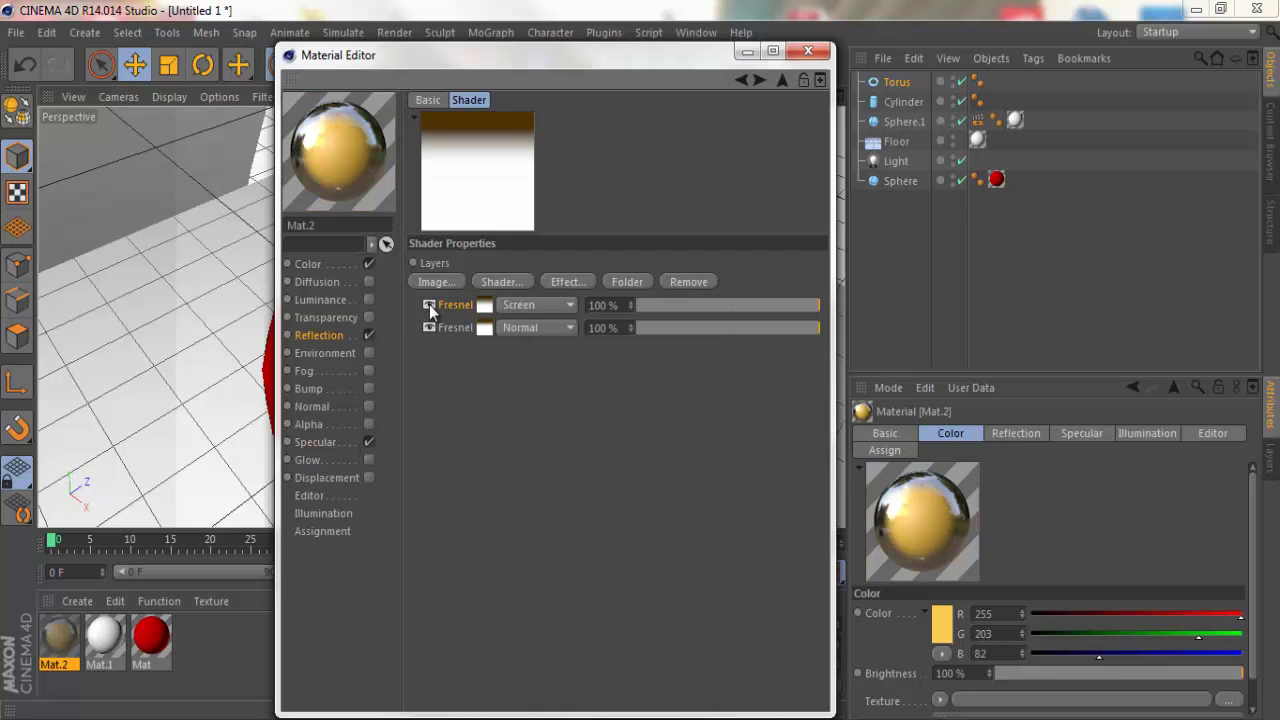
left_click(429, 304)
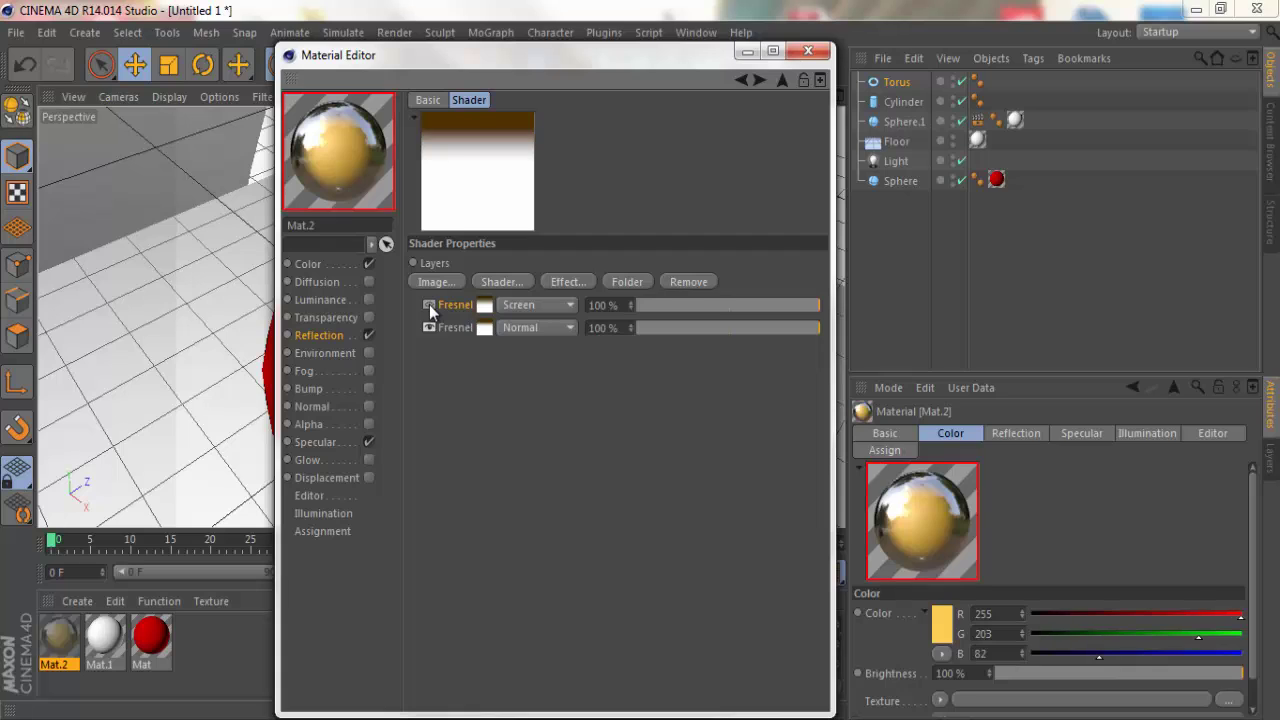
Step: Settle the first Fresnel layer on Lighten blending after testing Overlay and Add
left_click(556, 303)
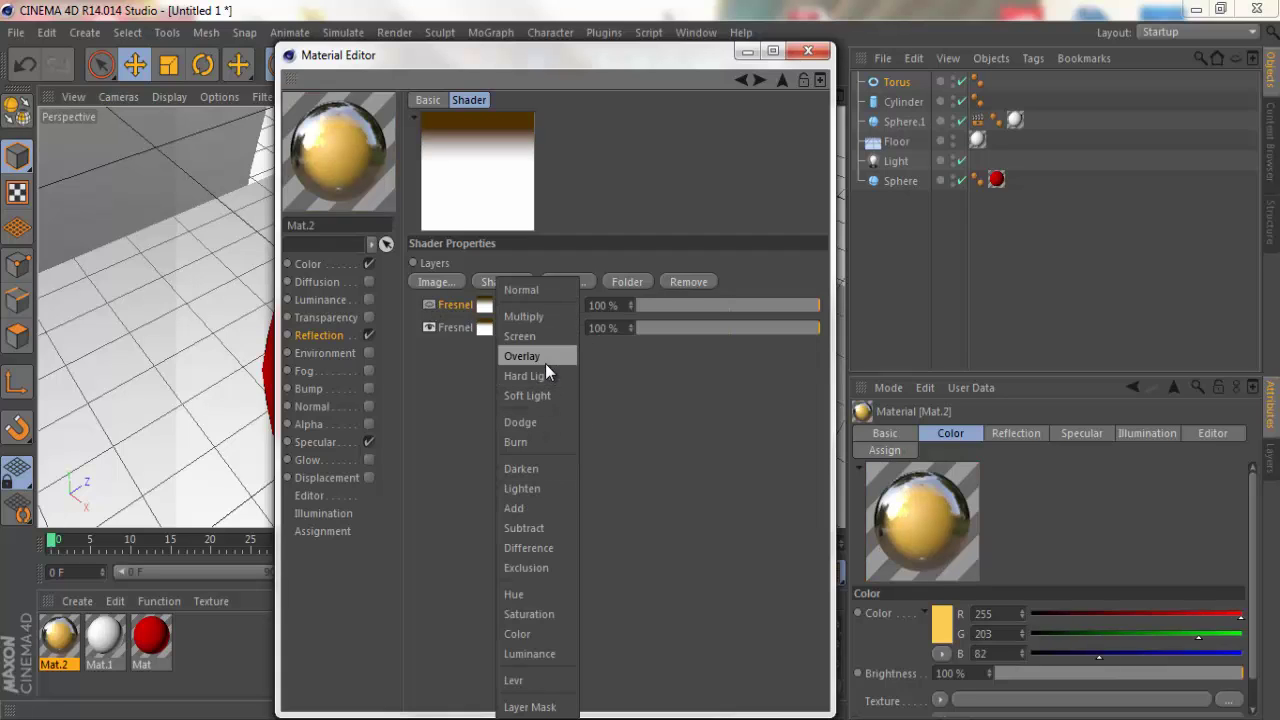
left_click(545, 361)
left_click(561, 308)
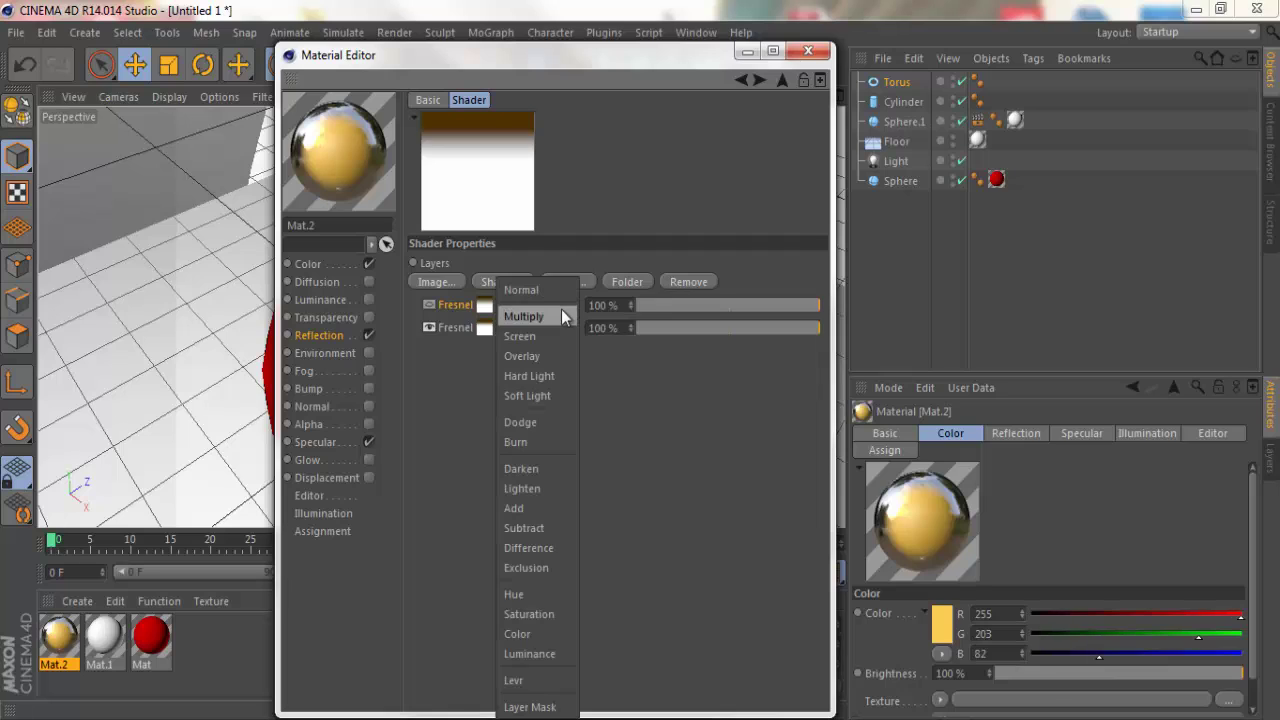
left_click(535, 508)
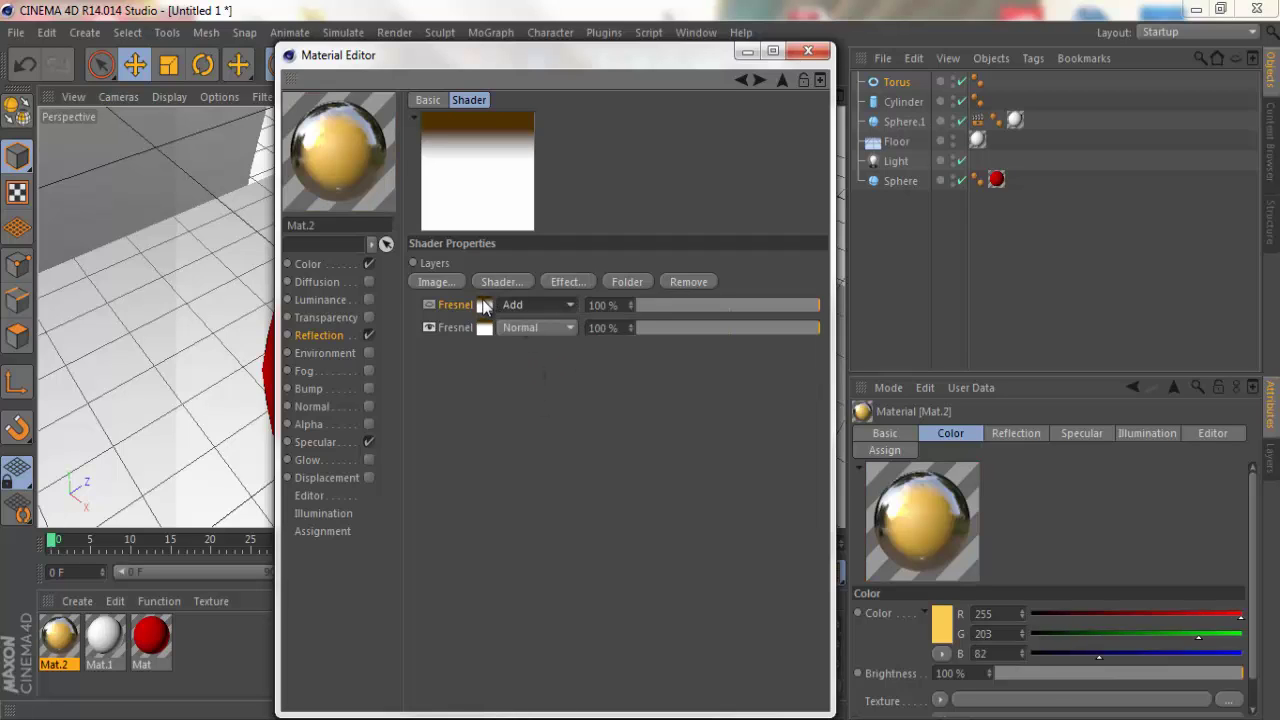
left_click(427, 305)
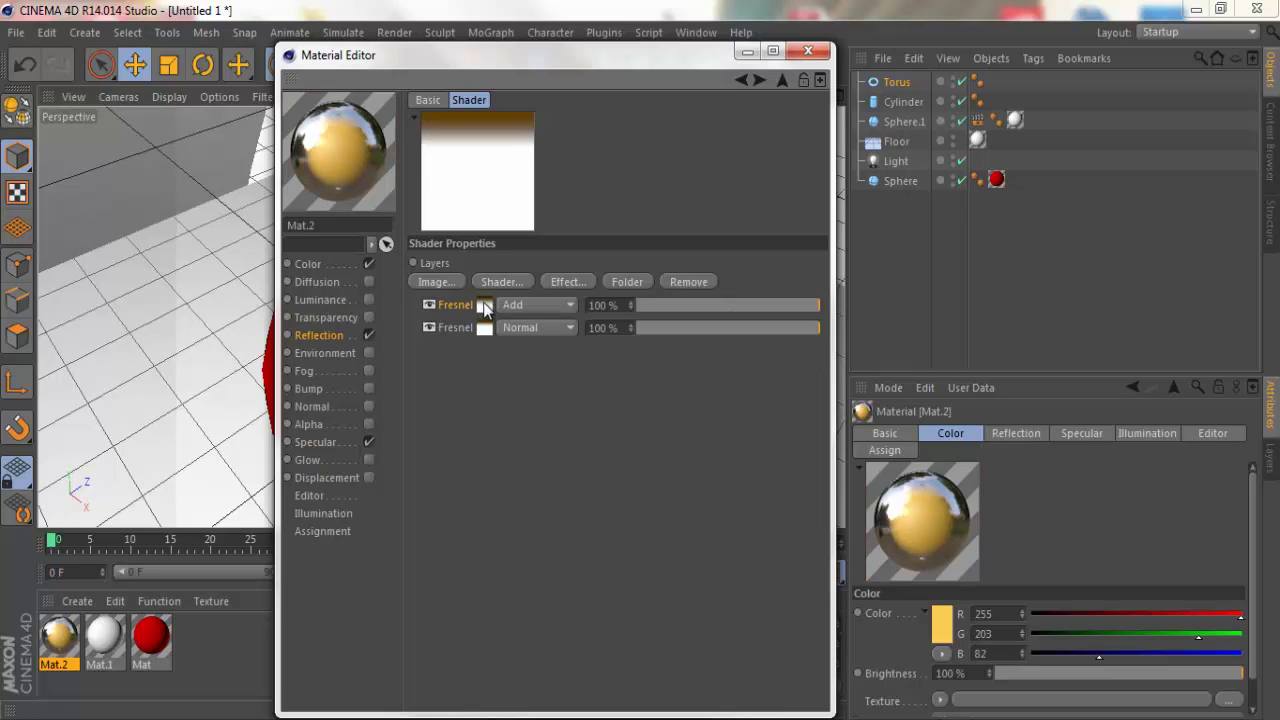
left_click(568, 327)
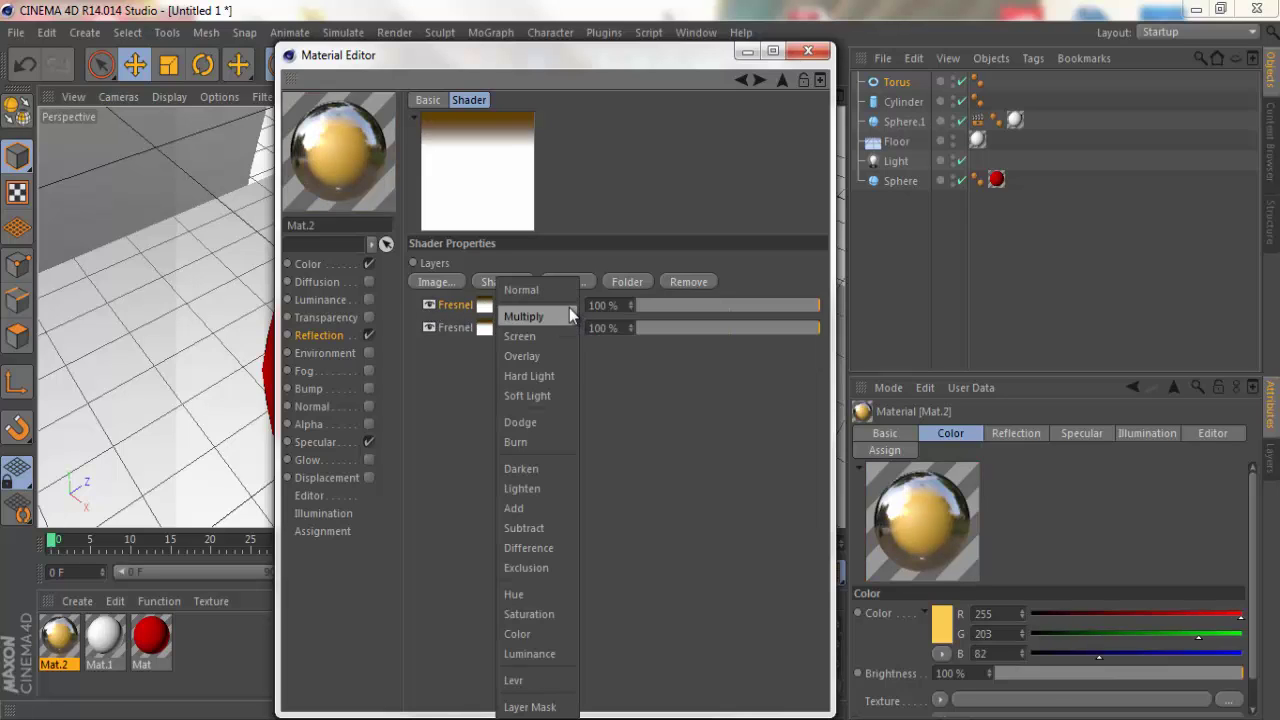
left_click(553, 357)
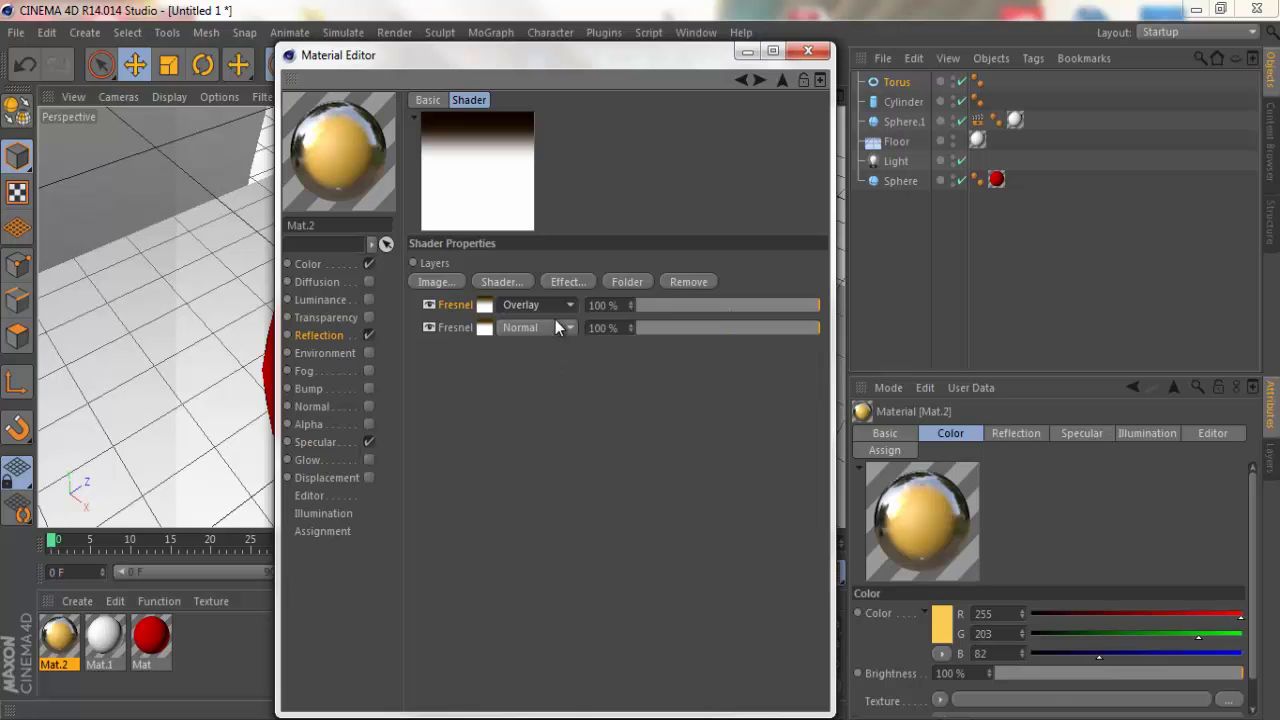
left_click(557, 327)
left_click(537, 500)
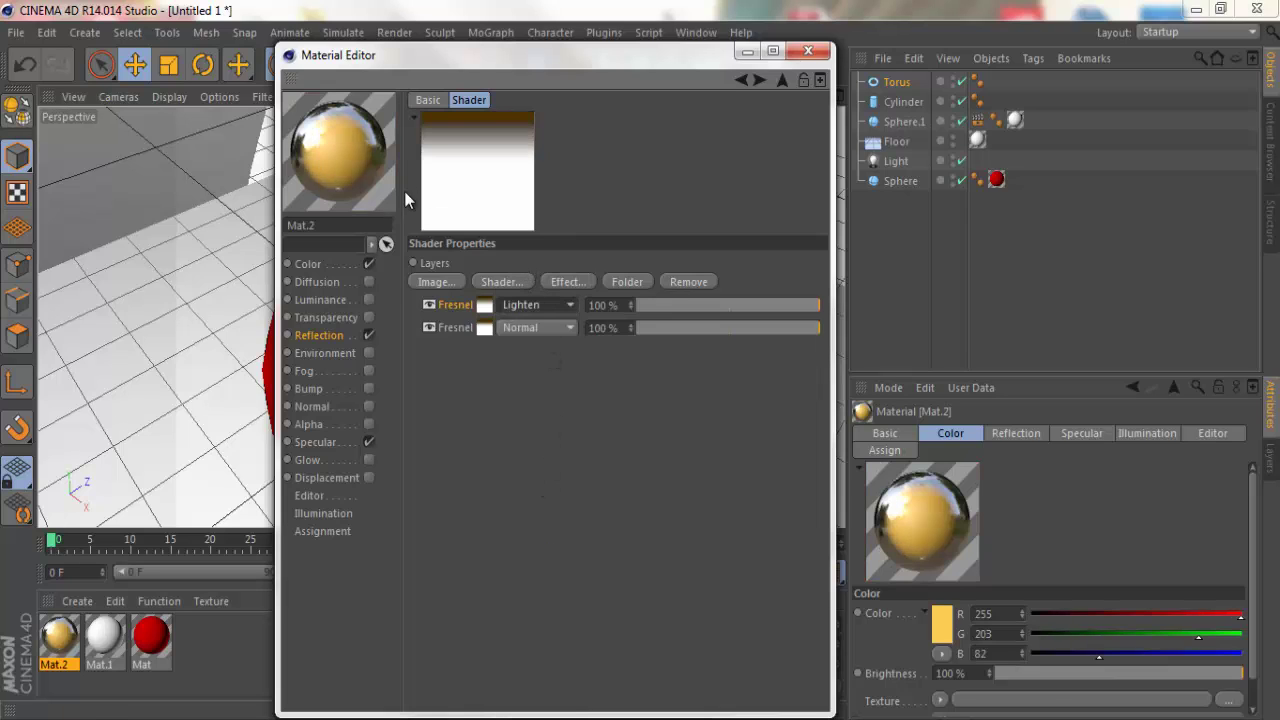
left_click(741, 79)
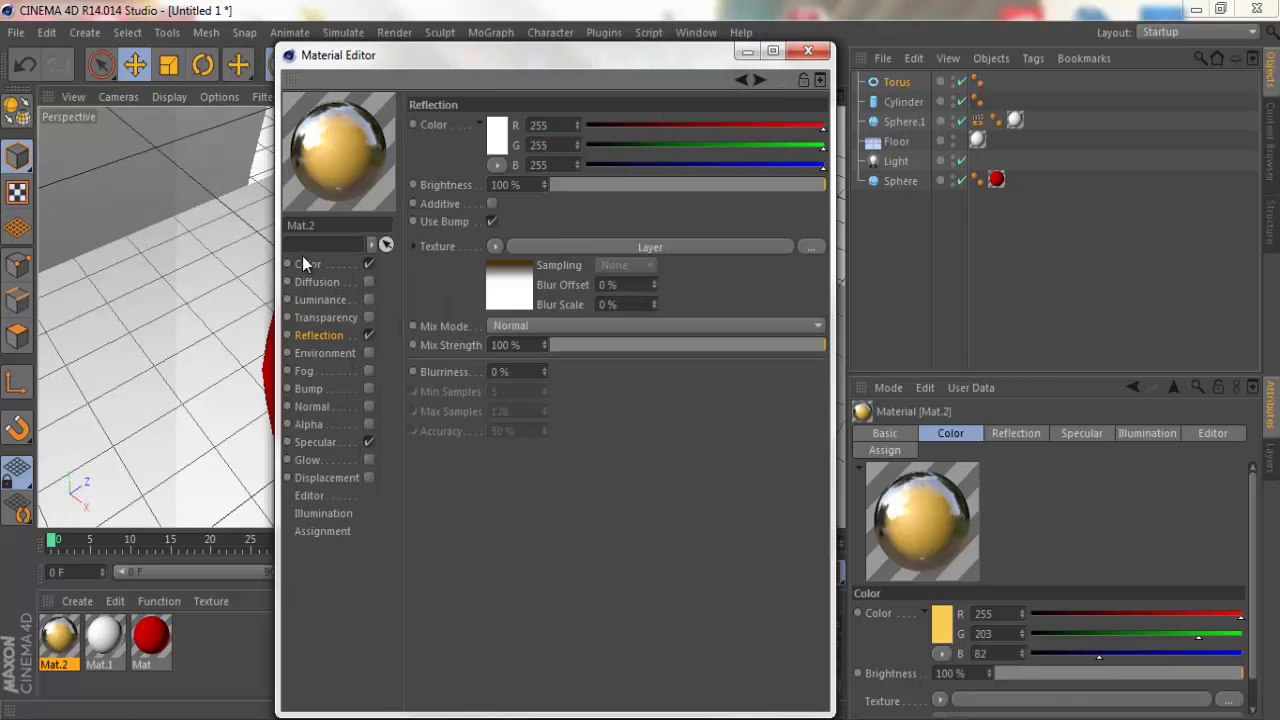
Step: Switch Mat.2's Specular mode to Metal with Width 82% and Height 44%
left_click(345, 443)
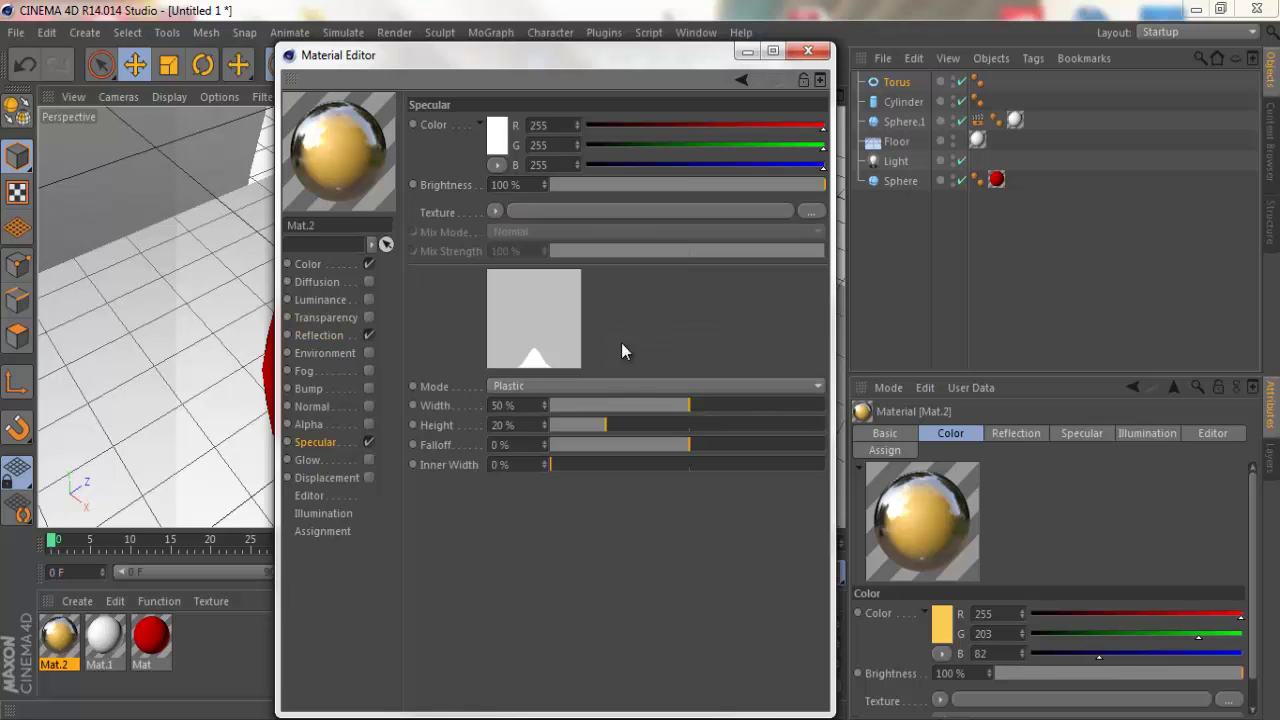
left_click(600, 385)
left_click(576, 430)
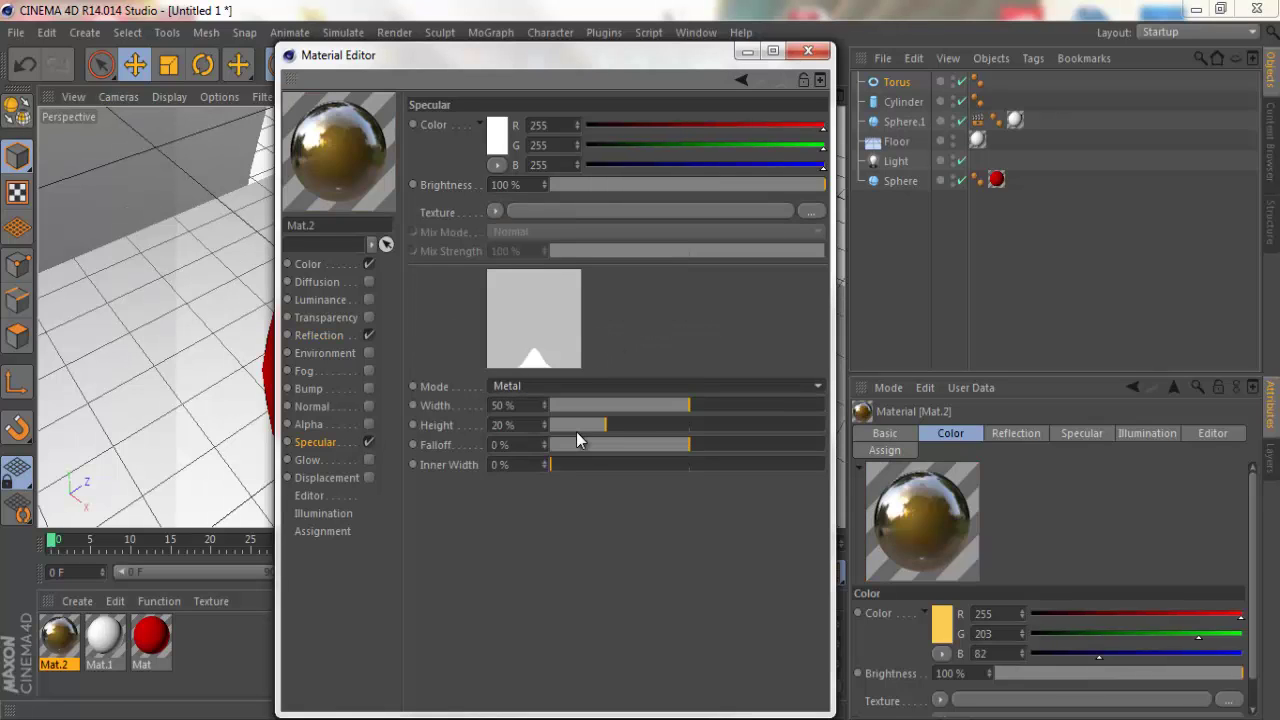
left_click_drag(654, 405, 826, 405)
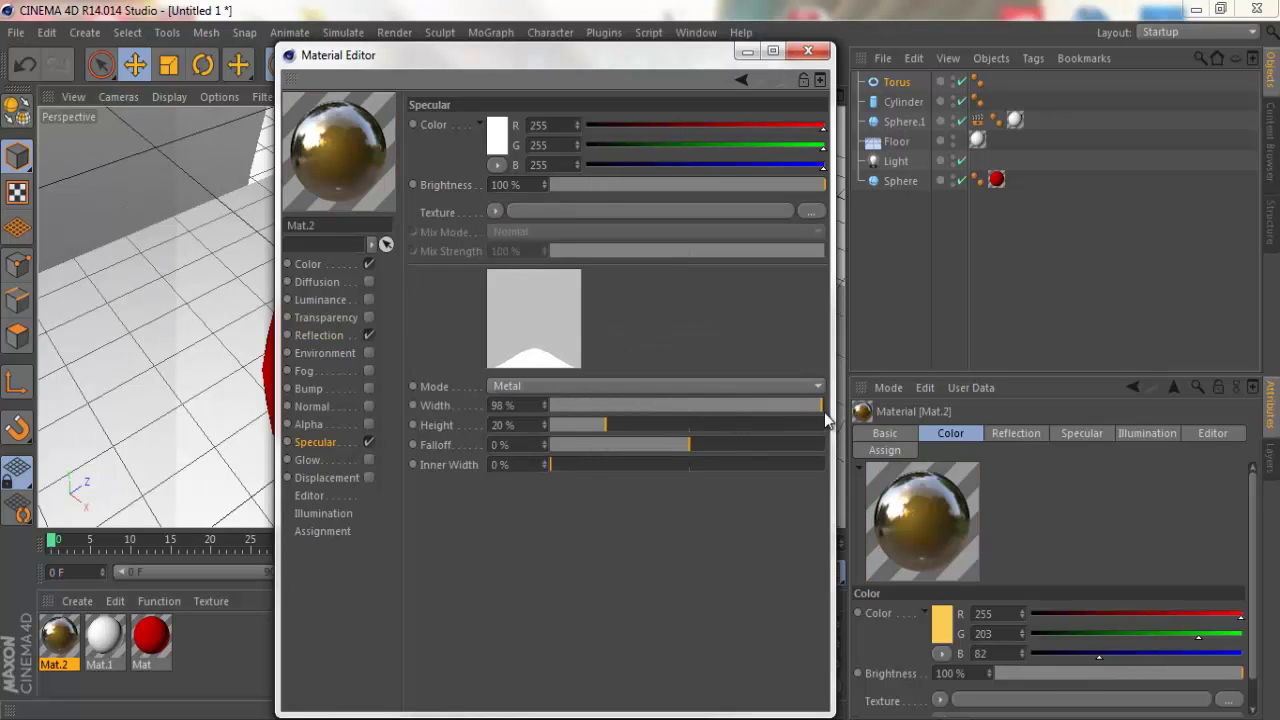
left_click_drag(612, 425, 672, 425)
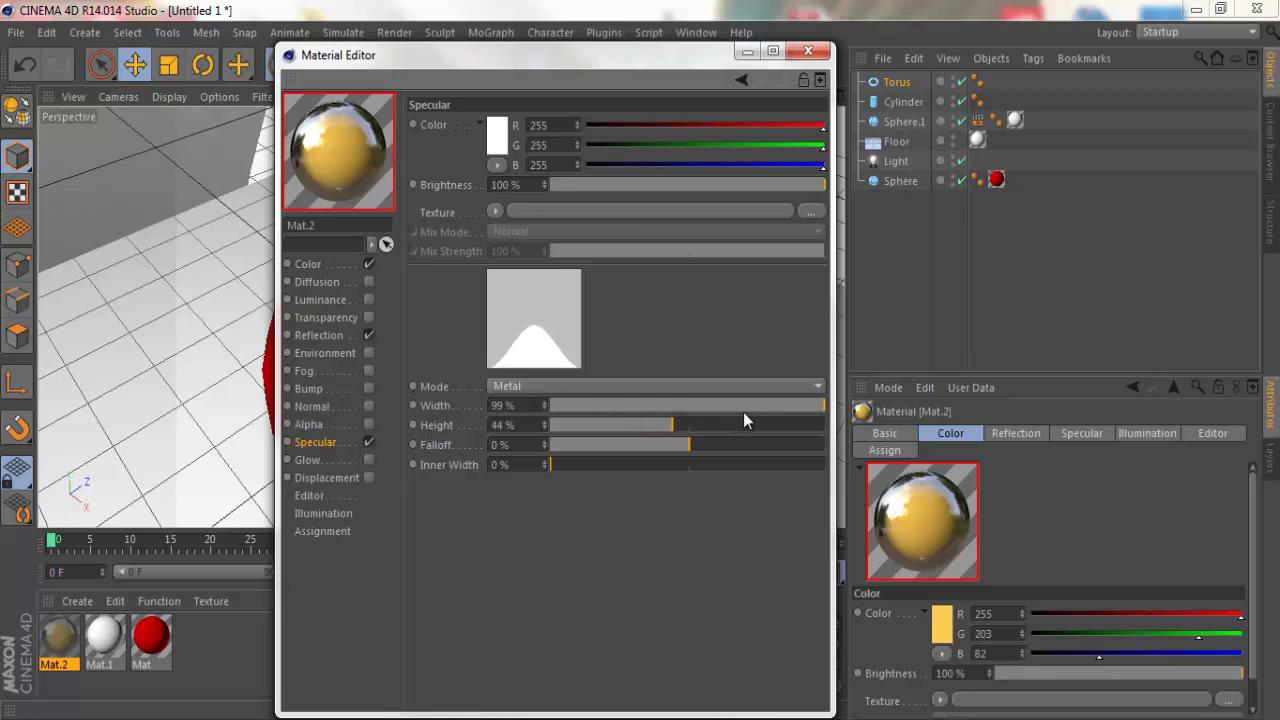
left_click(804, 405)
left_click_drag(791, 402, 776, 402)
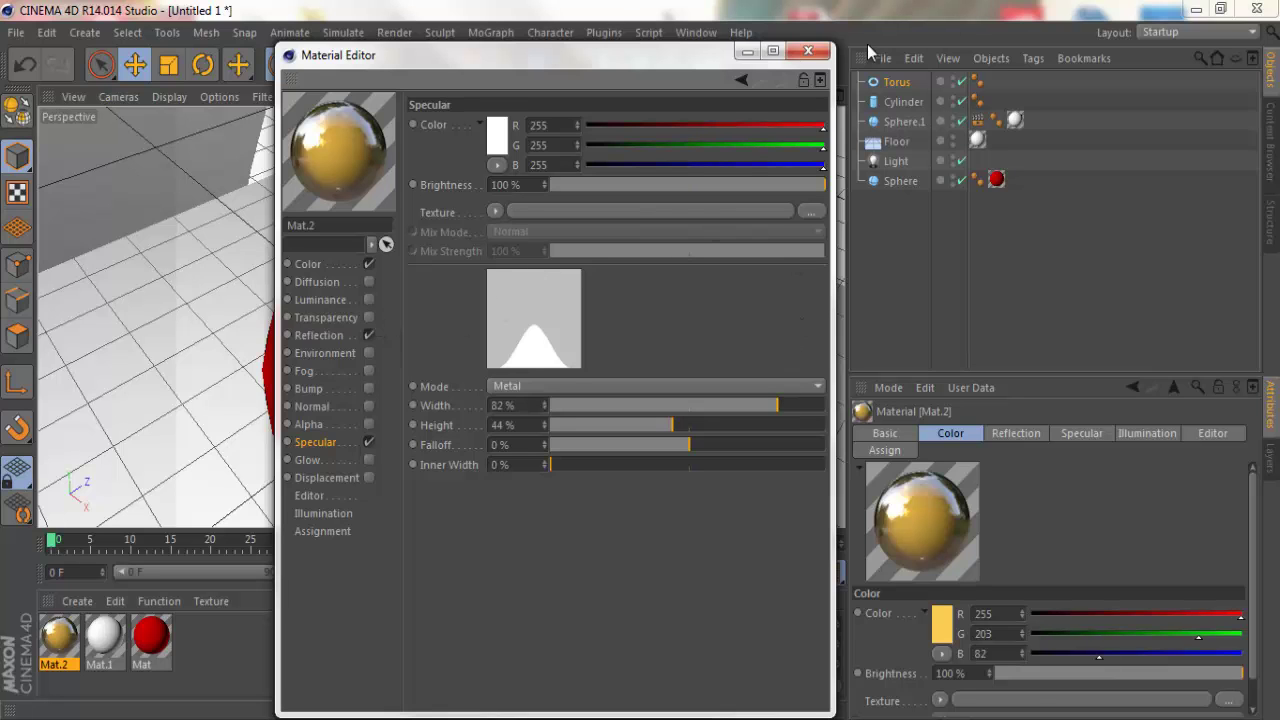
Step: Apply the gold Mat.2 material to the Cylinder cap and the Torus ring
left_click(808, 51)
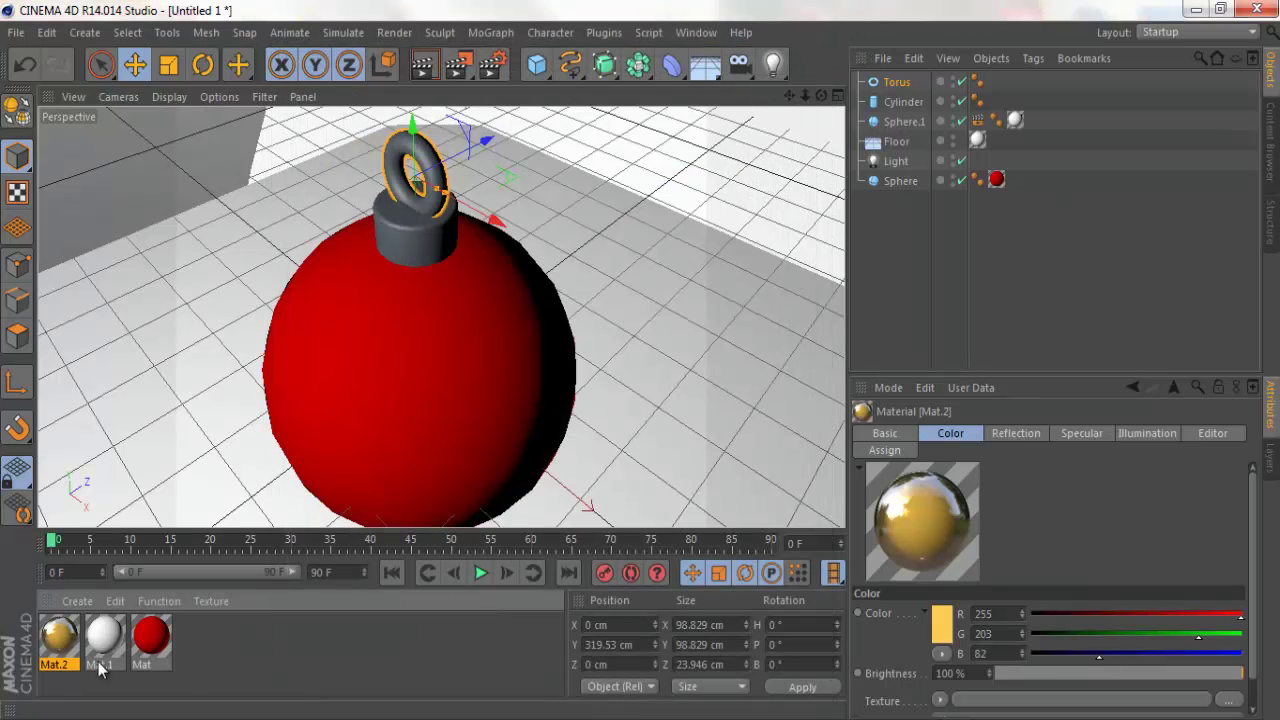
mouse_move(56, 642)
left_mouse_down()
mouse_move(372, 253)
mouse_move(400, 240)
left_mouse_up()
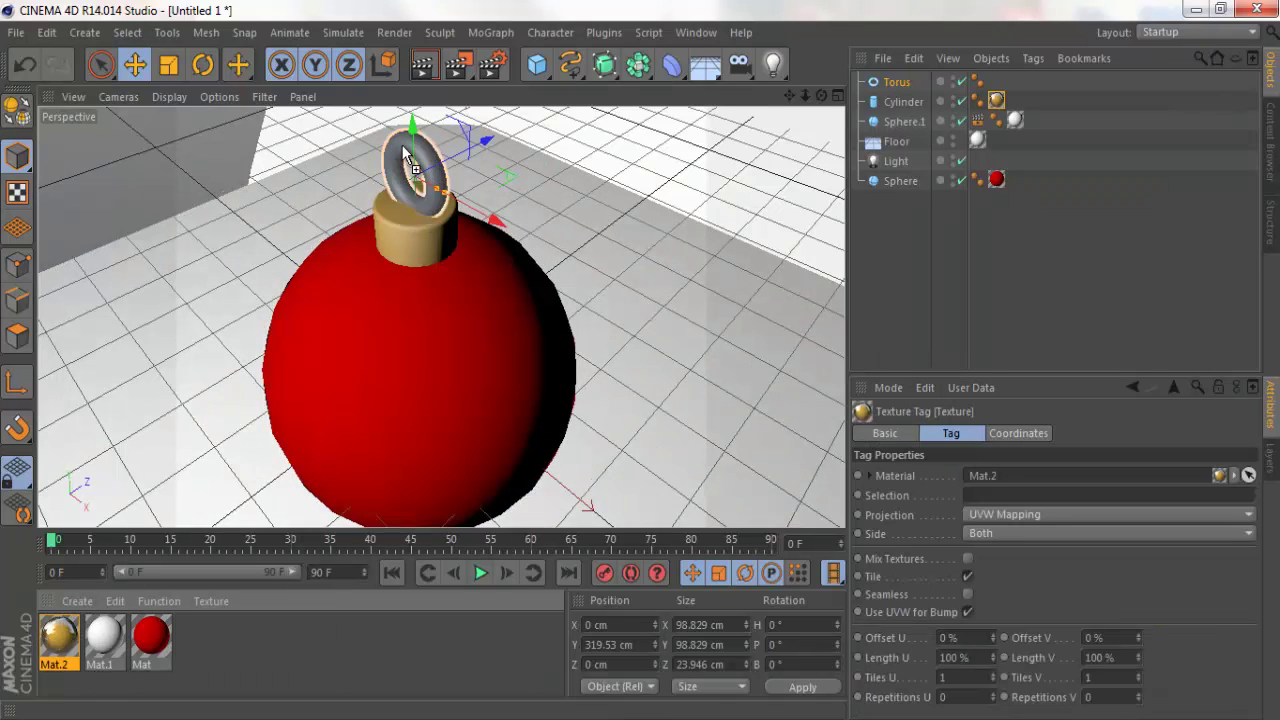
left_click_drag(344, 287, 415, 168)
Step: Orbit to a lower angle and render a preview of the gold-capped red ornament
mouse_move(812, 95)
left_mouse_down()
mouse_move(630, 362)
mouse_move(640, 359)
left_mouse_up()
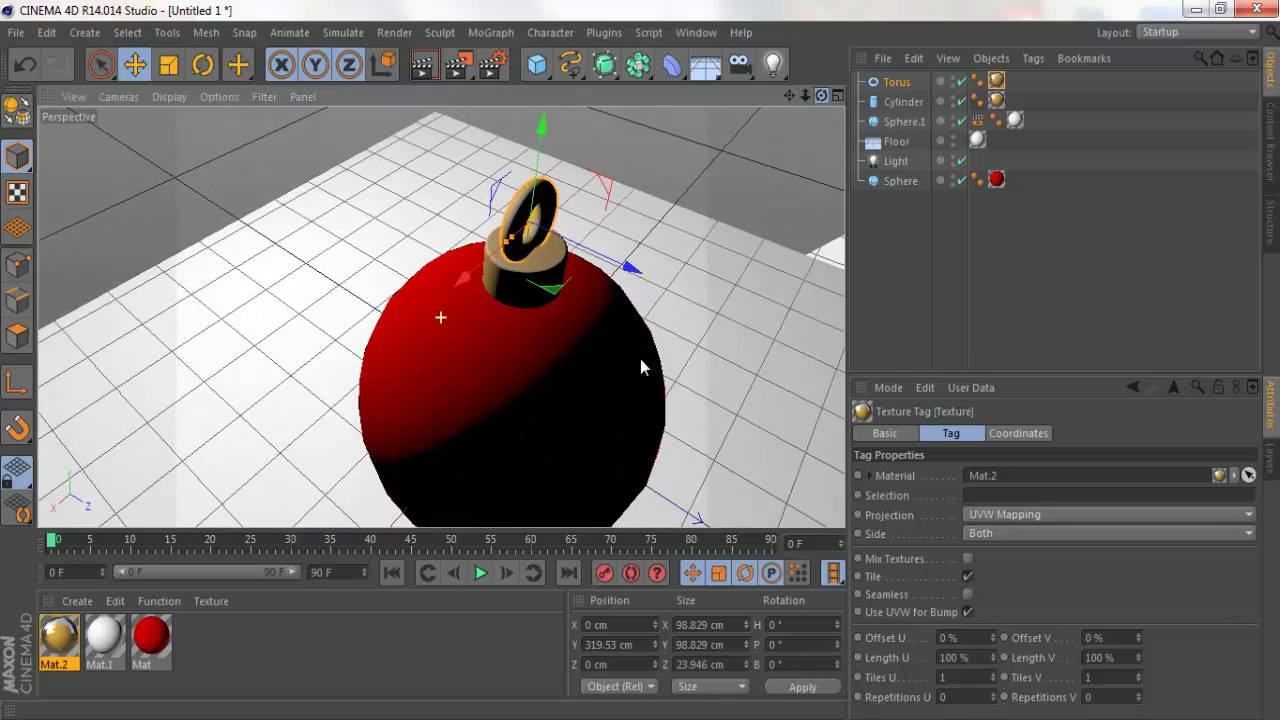
left_click_drag(814, 100, 618, 360)
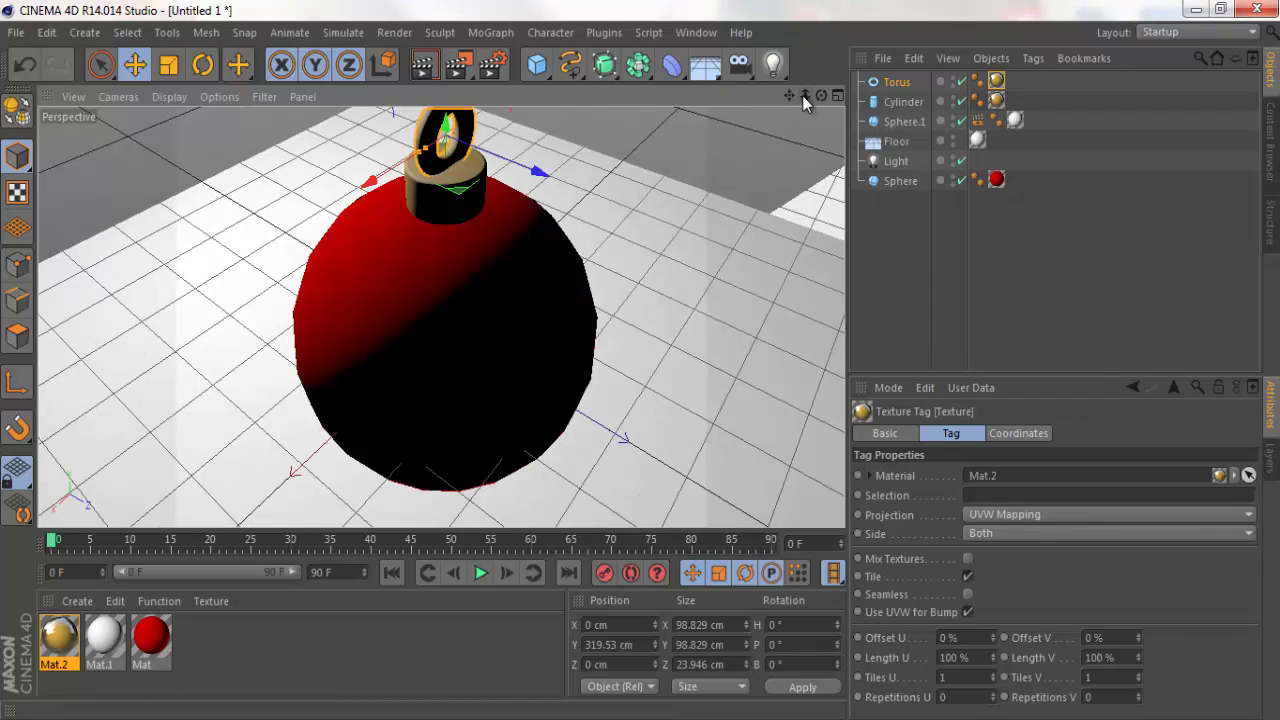
left_click_drag(792, 91, 641, 362)
left_click_drag(797, 92, 640, 361)
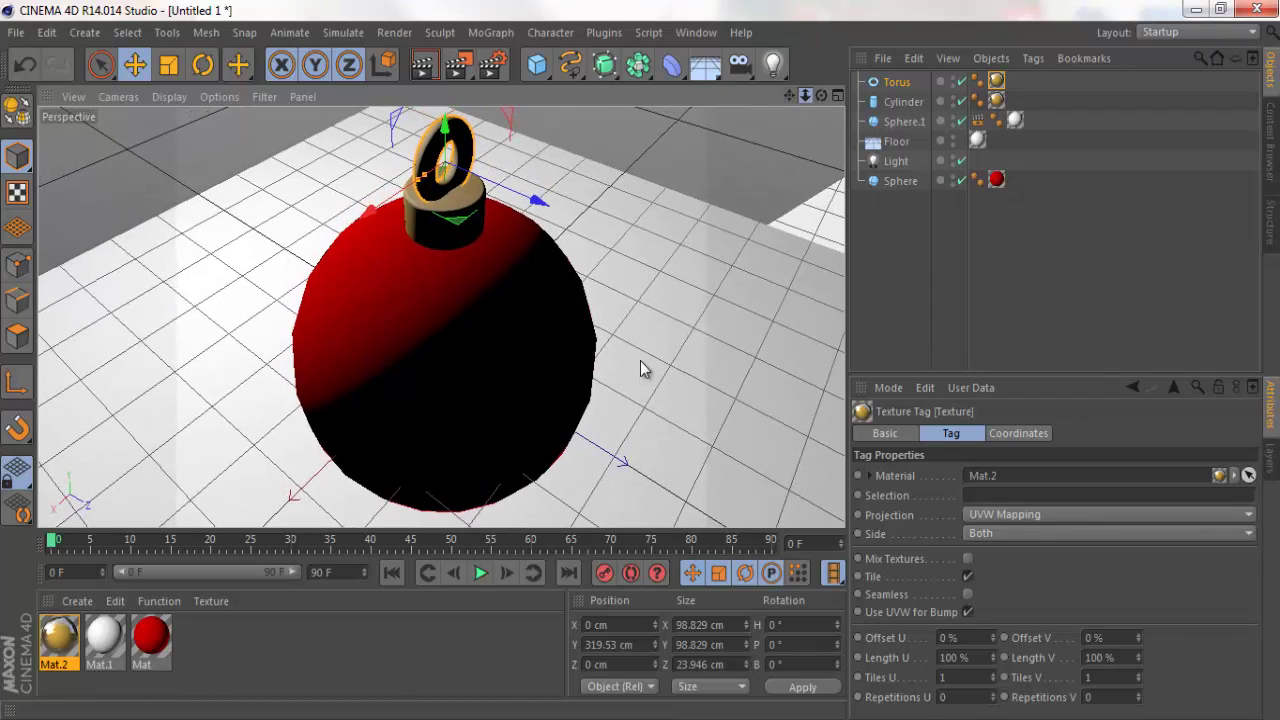
left_click(436, 68)
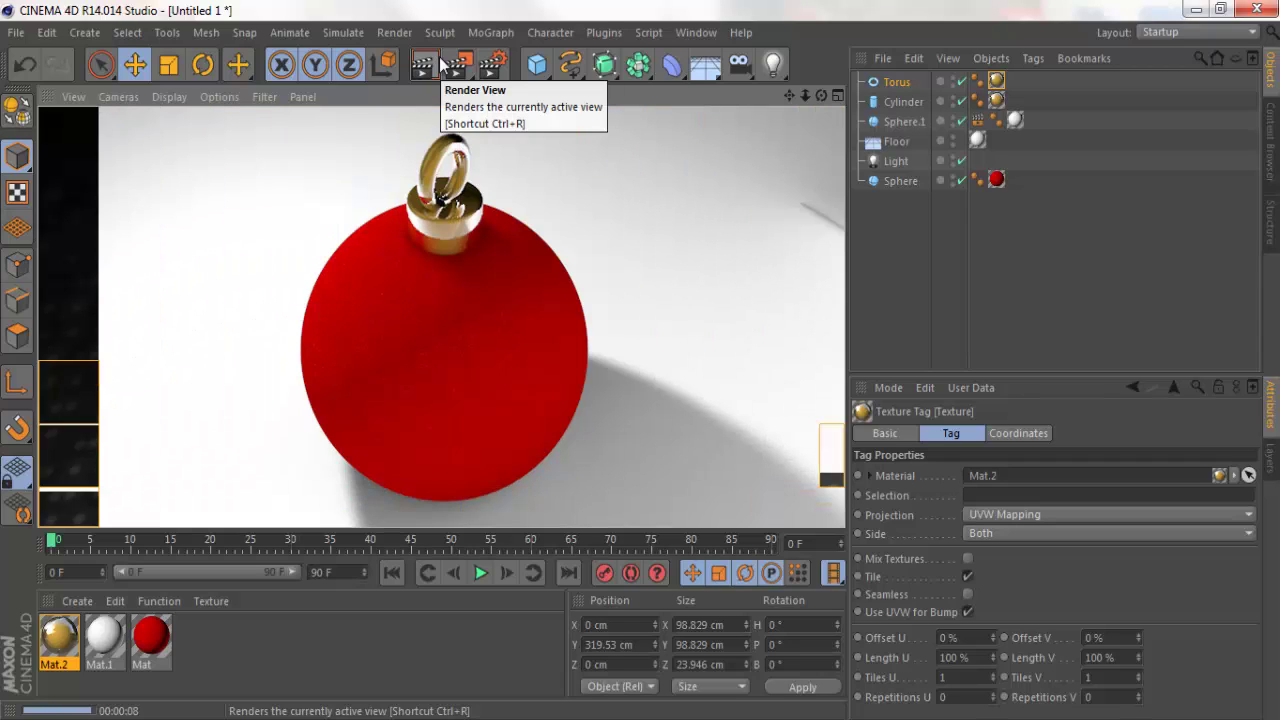
left_click(498, 66)
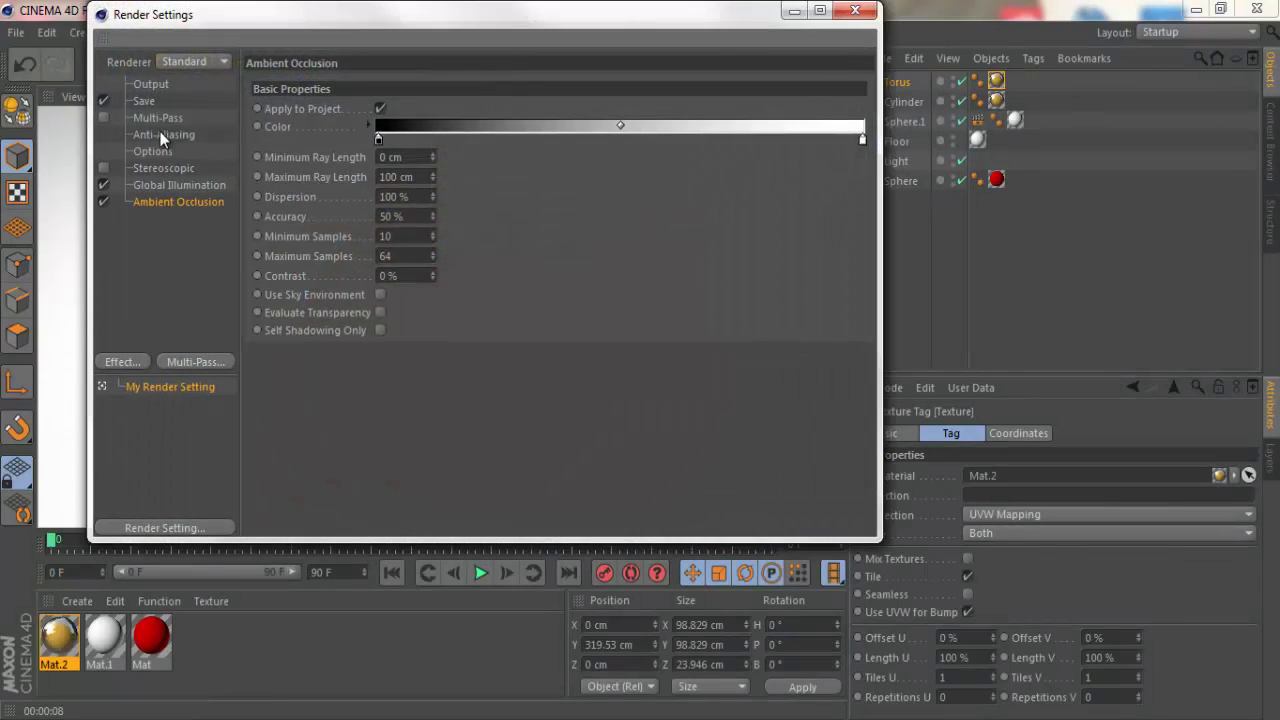
Step: Set Anti-Aliasing to Best, close Render Settings, and re-render the ornament view
left_click(160, 134)
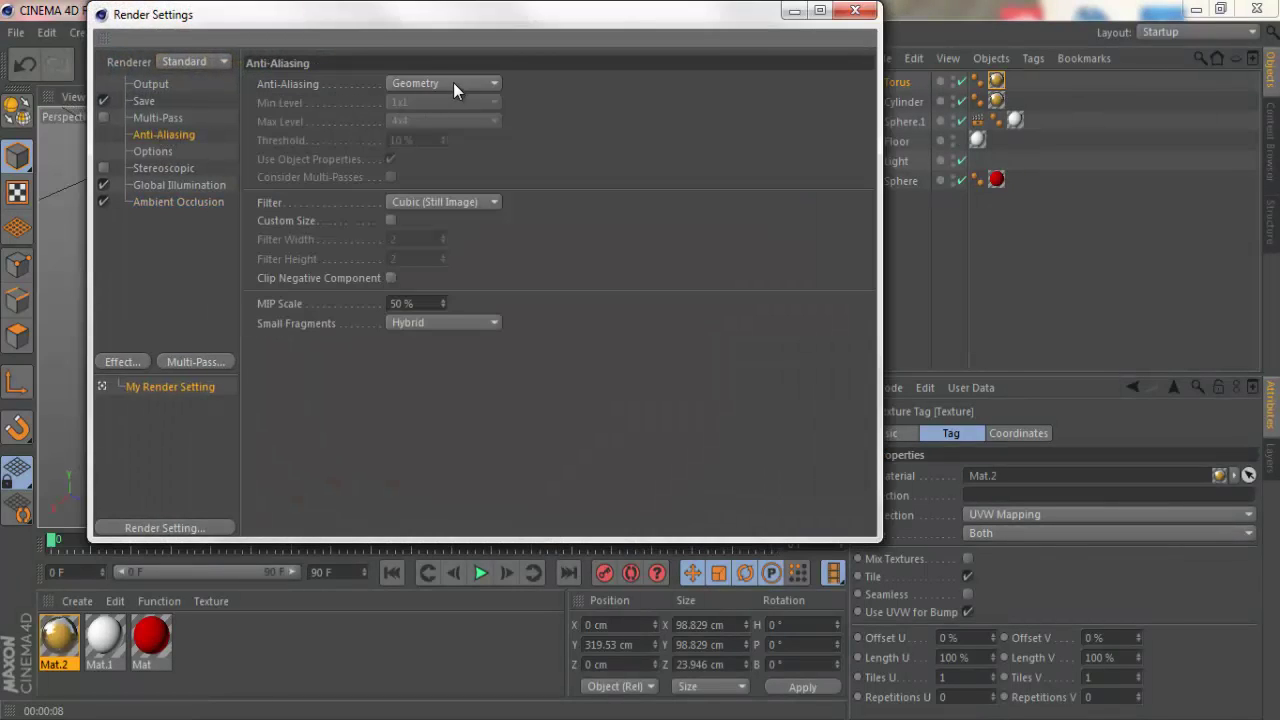
left_click(480, 85)
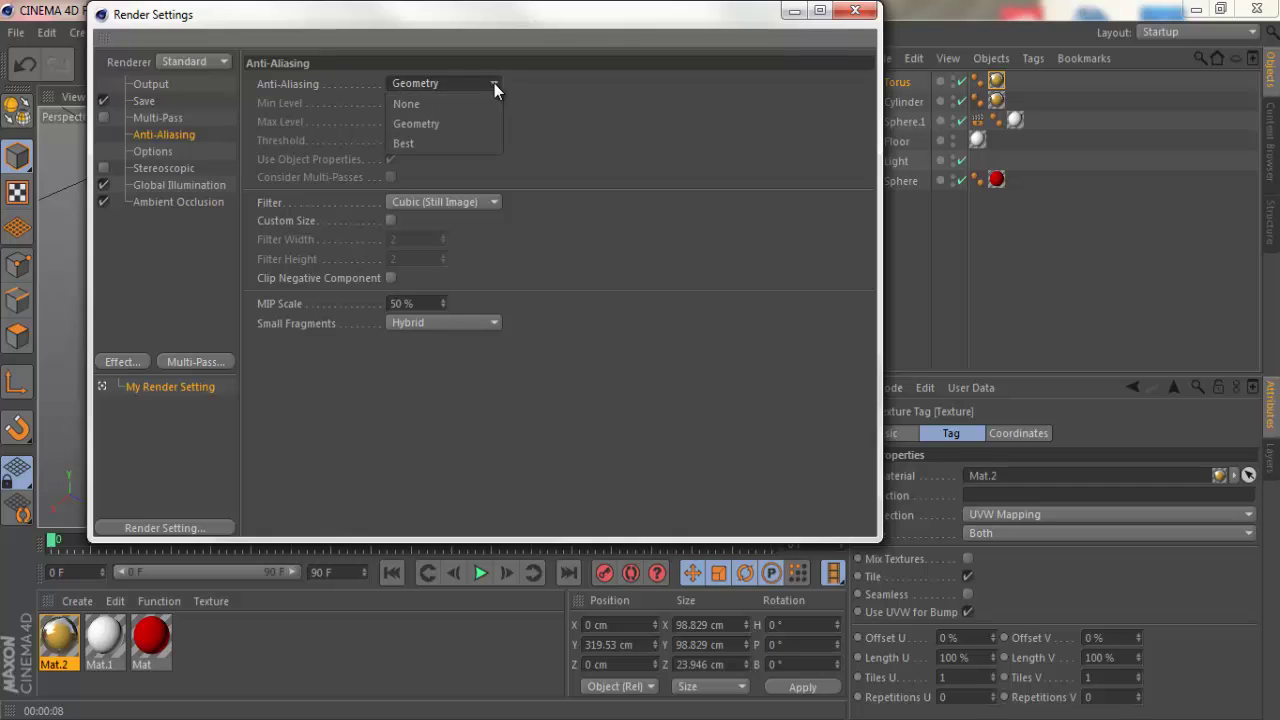
left_click(431, 143)
left_click(855, 10)
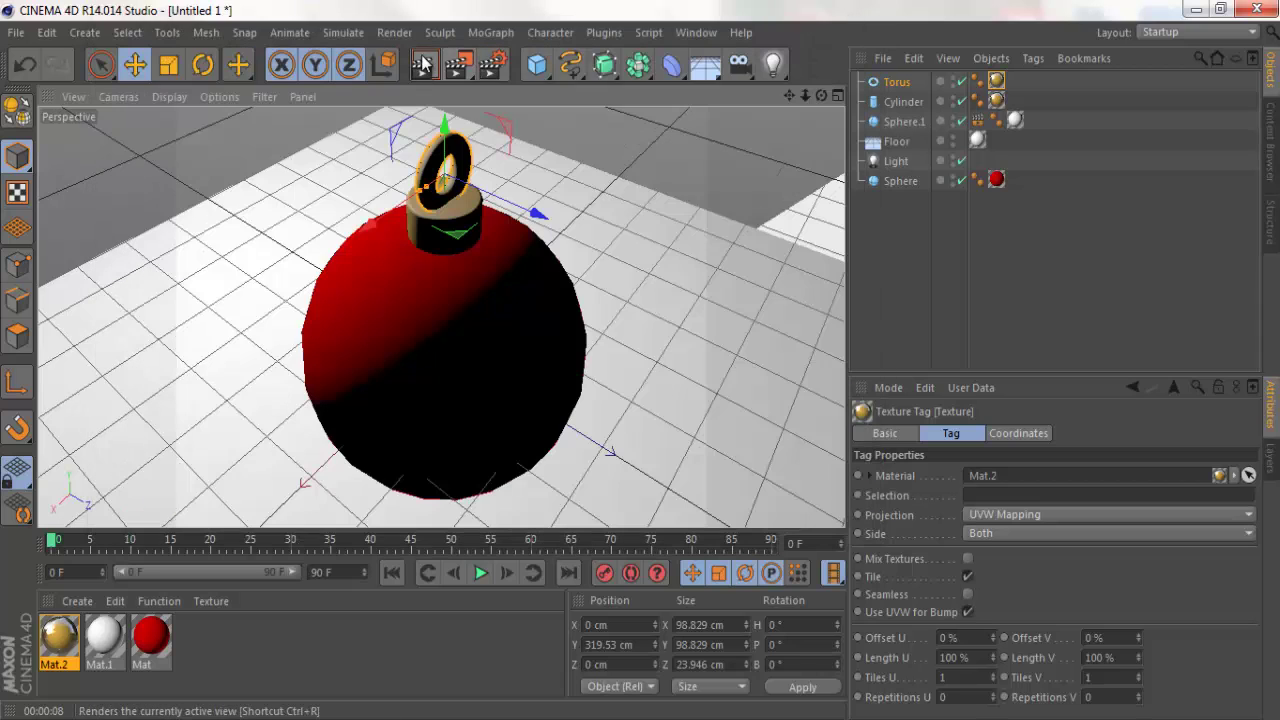
left_click(424, 65)
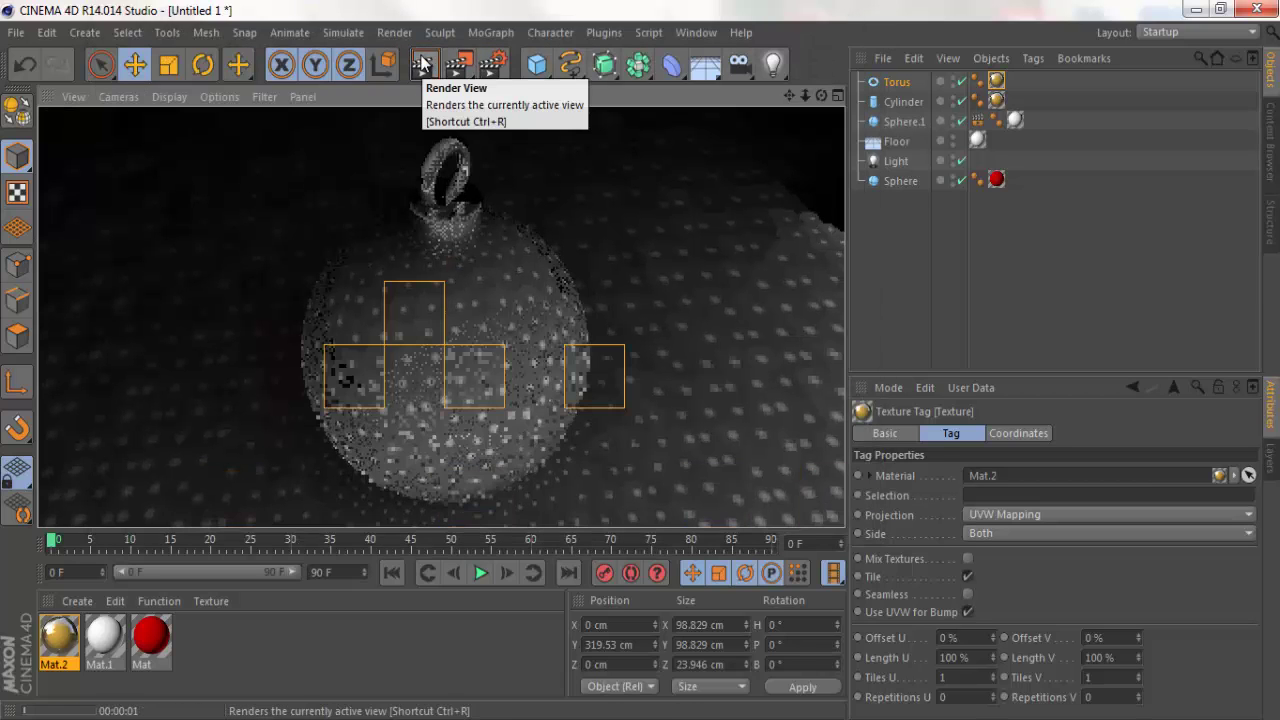
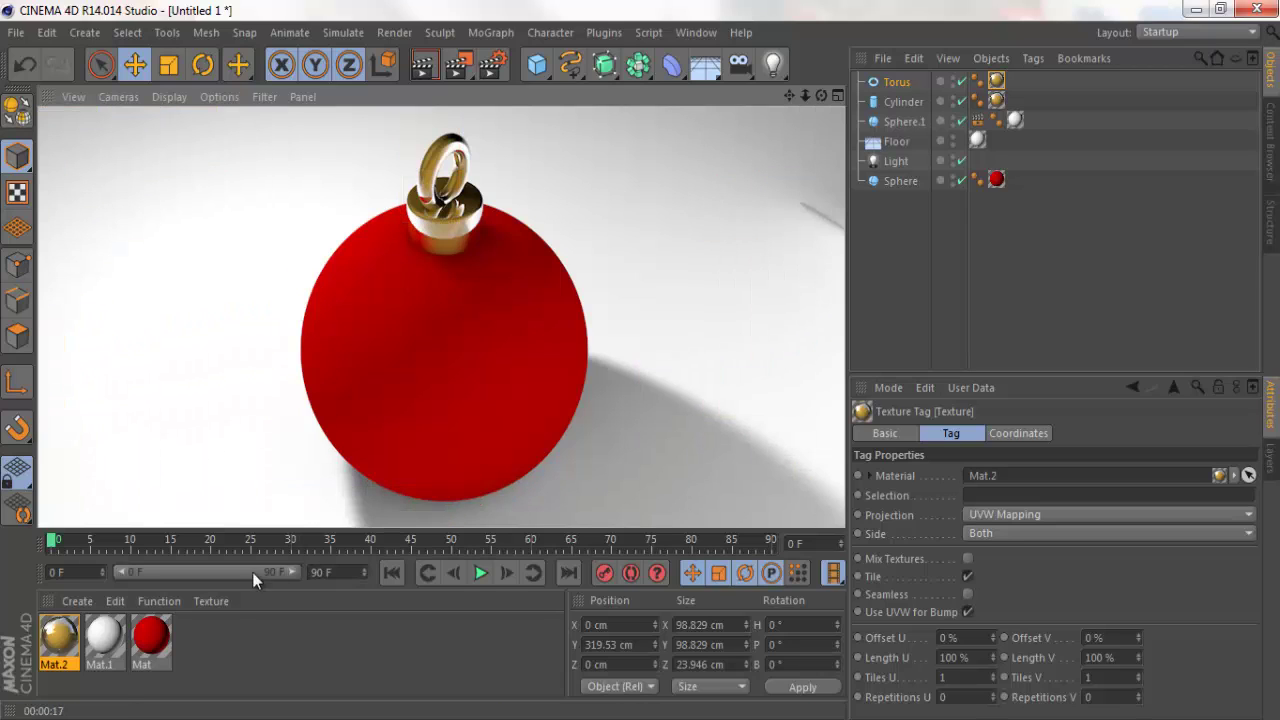
Step: Lighten the second colour of the red Mat material's specular Noise shader to a paler red
double_click(147, 637)
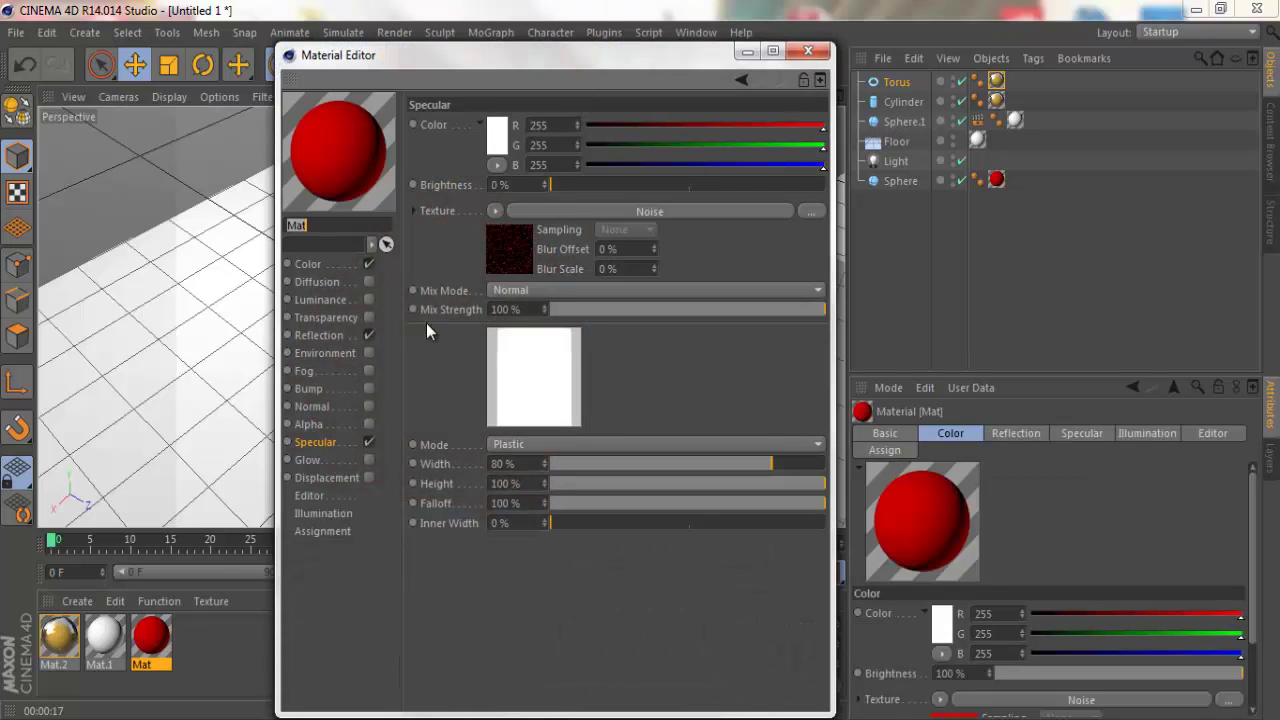
left_click(557, 212)
left_click(532, 283)
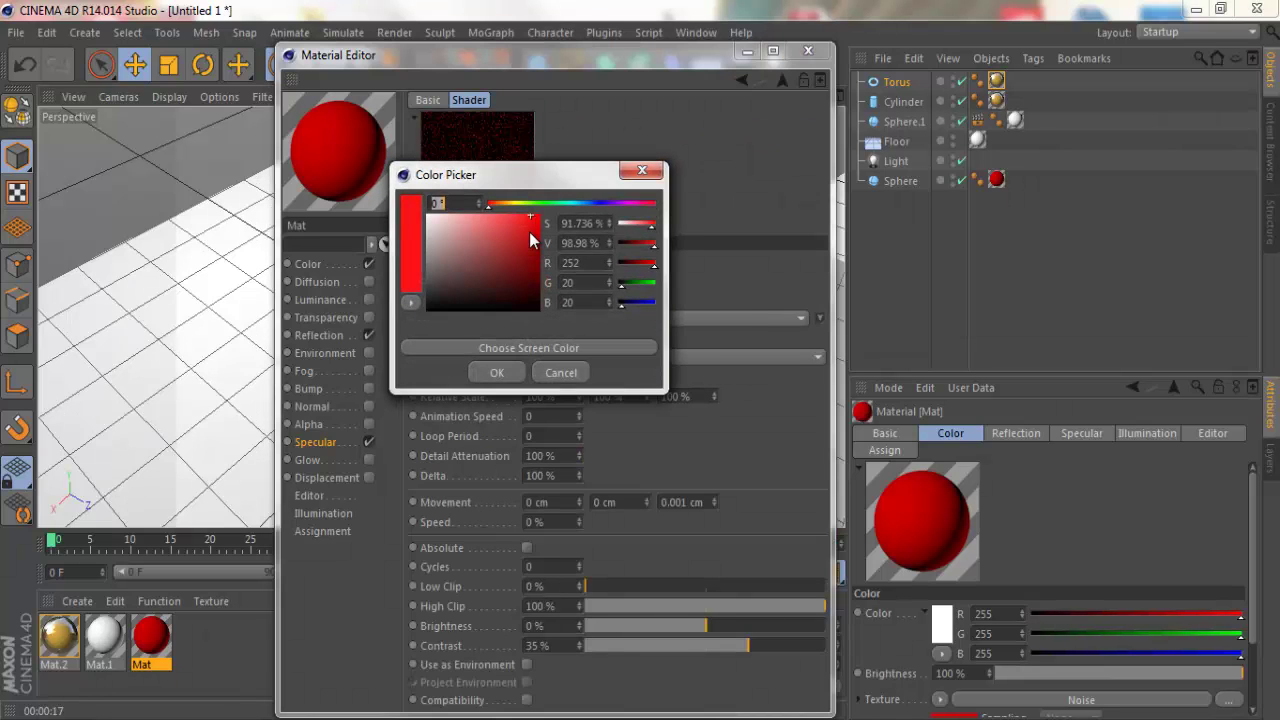
left_click_drag(530, 227, 503, 222)
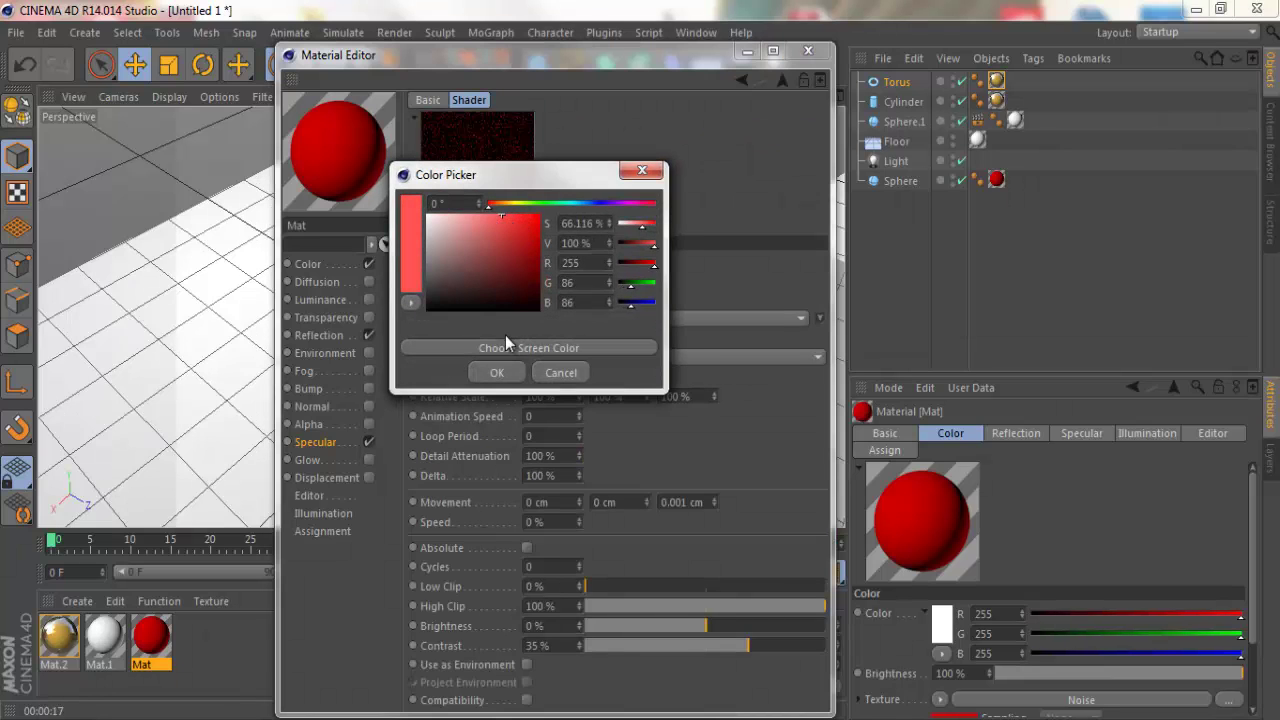
left_click(500, 373)
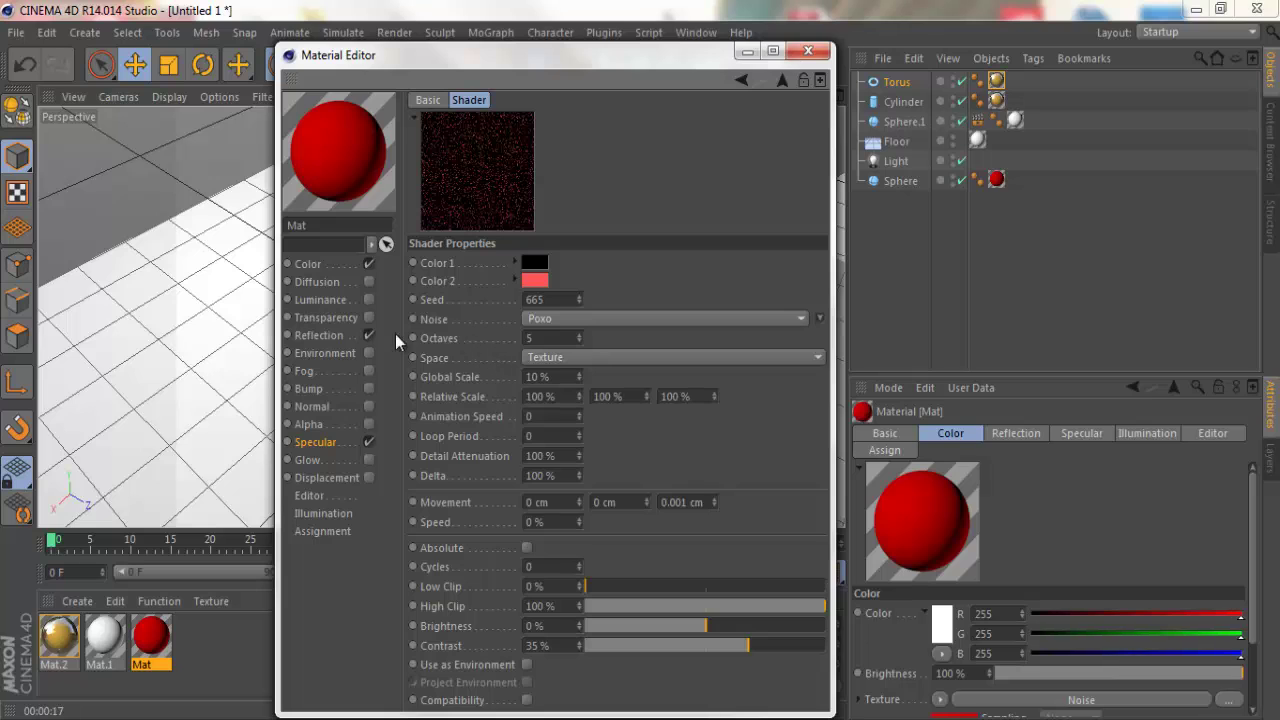
Step: Lighten the reflection Noise shader's second colour to a pale red and close the Material Editor
left_click(344, 334)
left_click(550, 249)
left_click(531, 278)
left_click_drag(519, 224, 487, 216)
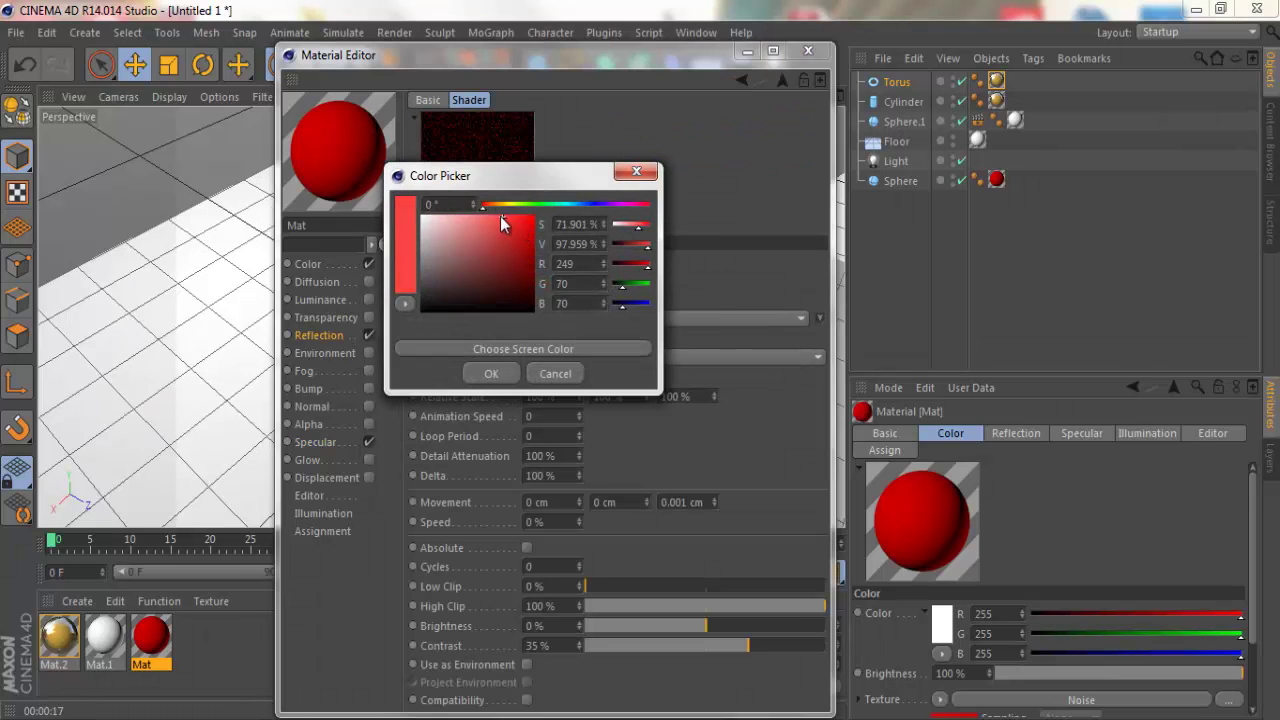
left_click(494, 373)
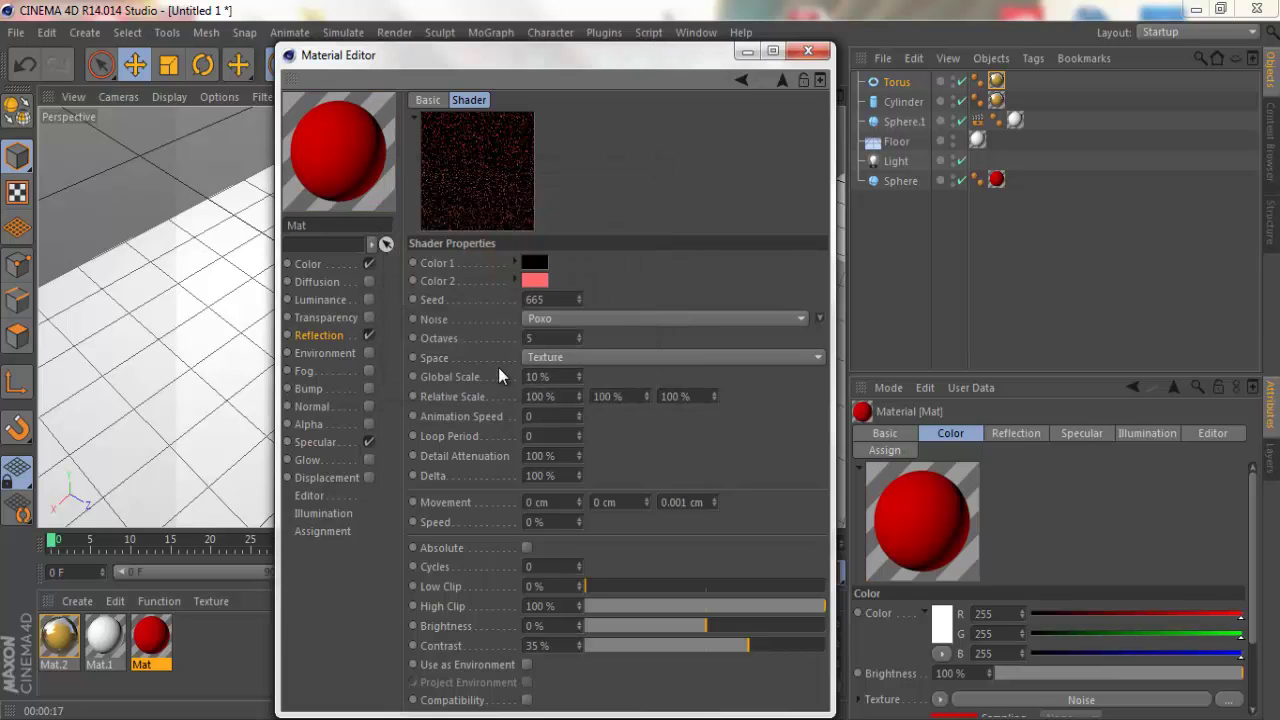
left_click(808, 51)
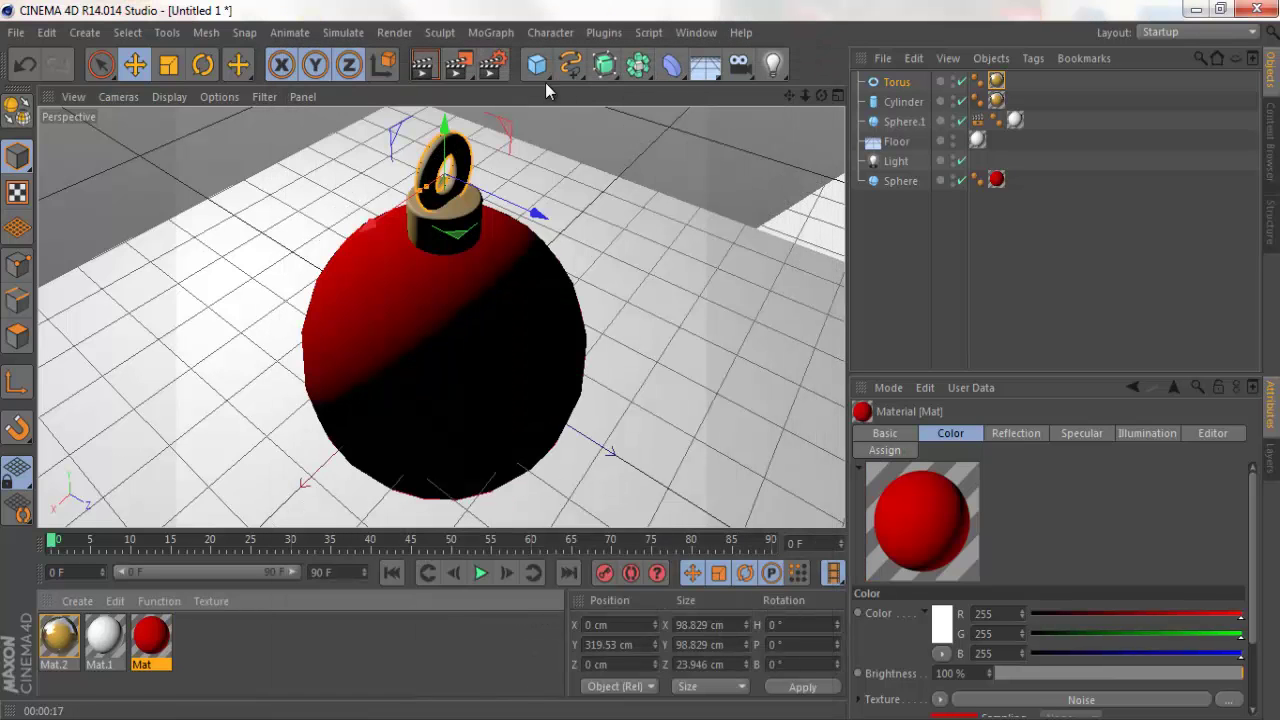
left_click(424, 64)
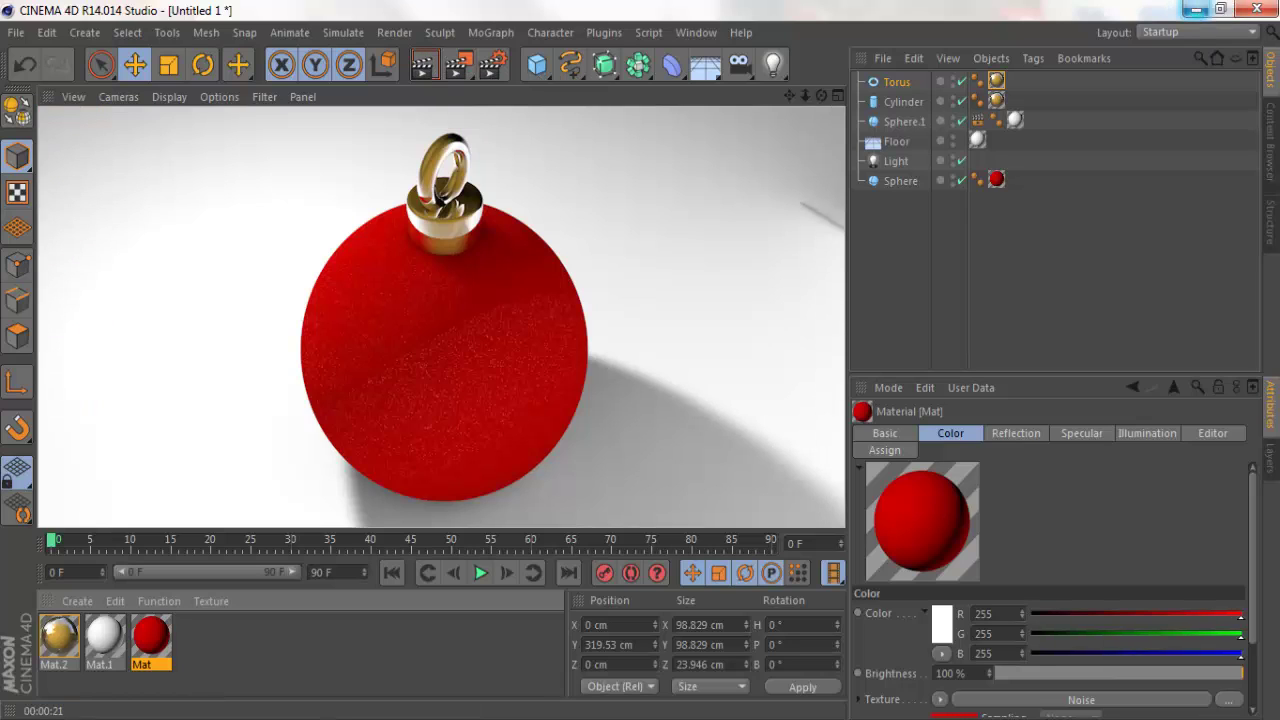
left_click(902, 244)
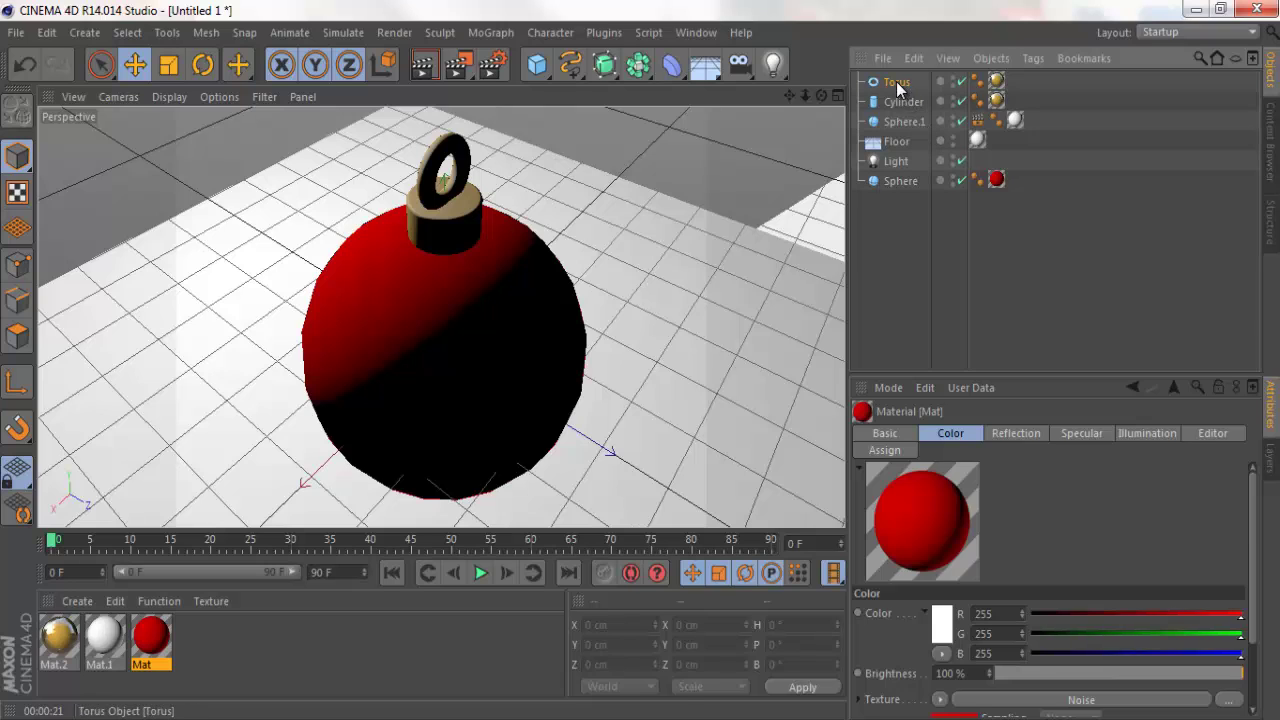
Step: Group the Torus, Cylinder and Sphere under a new null with Alt+G
left_click(902, 84)
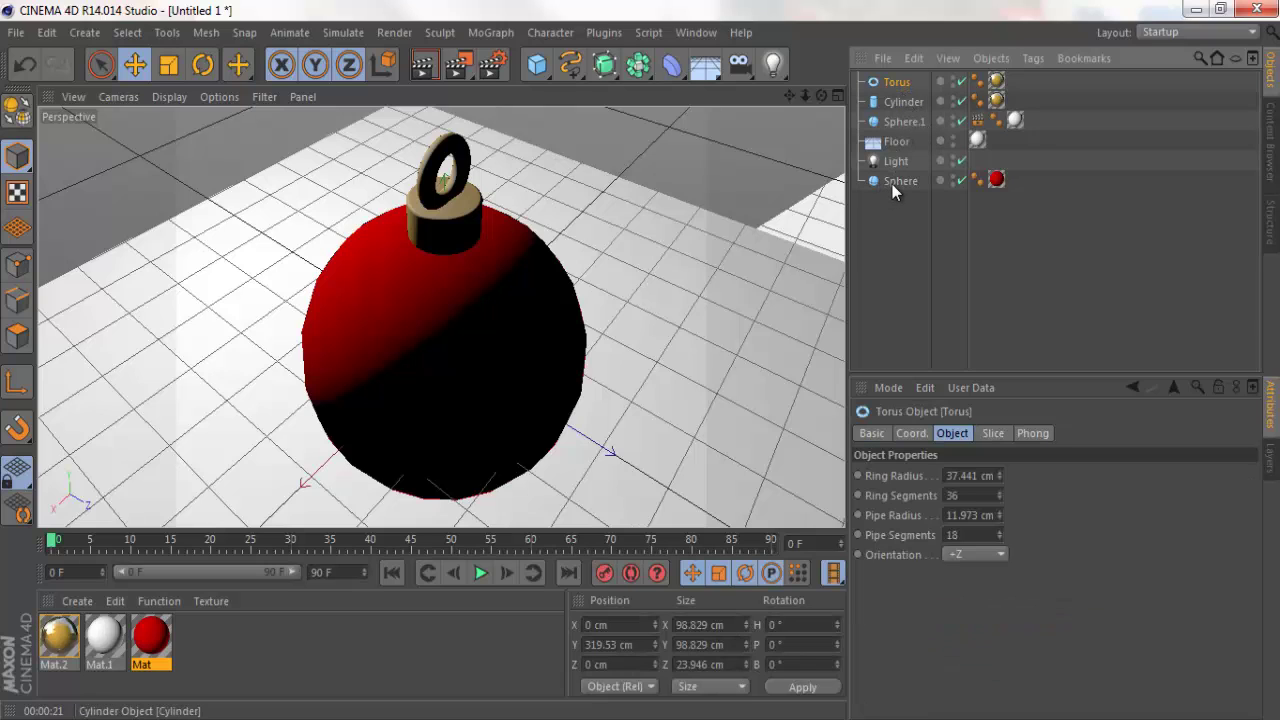
key("shift+Down")
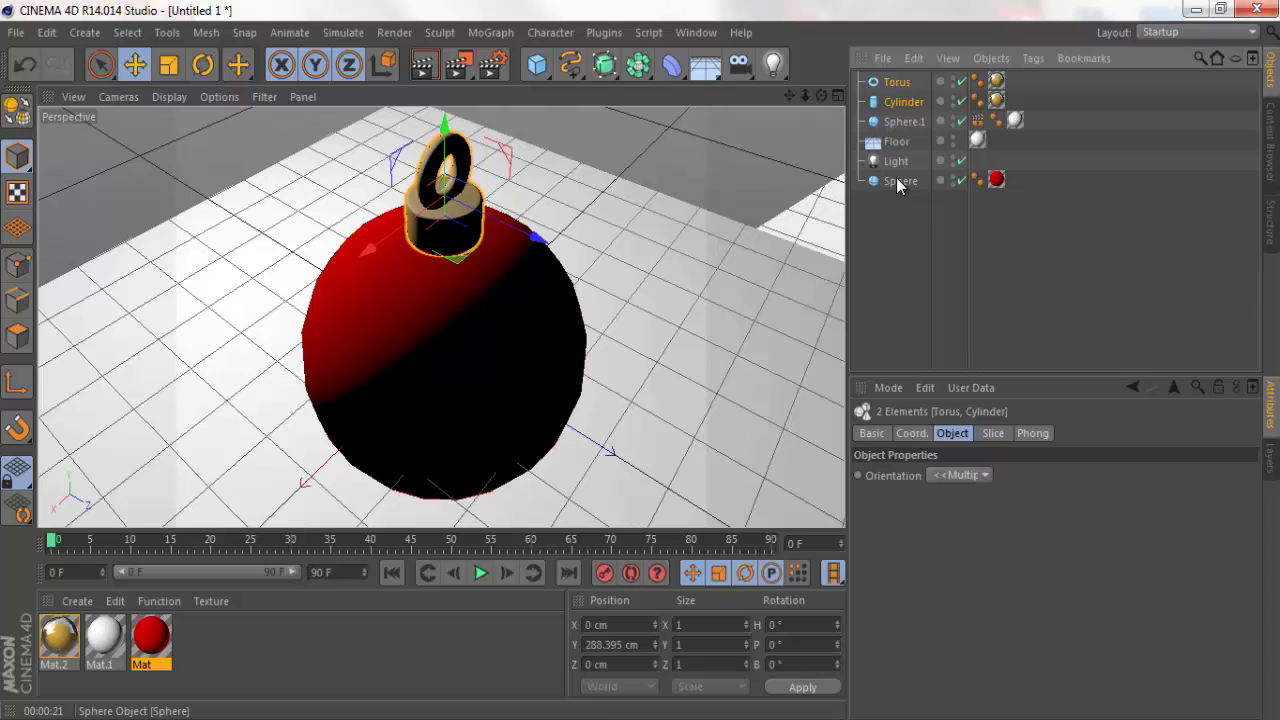
left_click(897, 181, "ctrl")
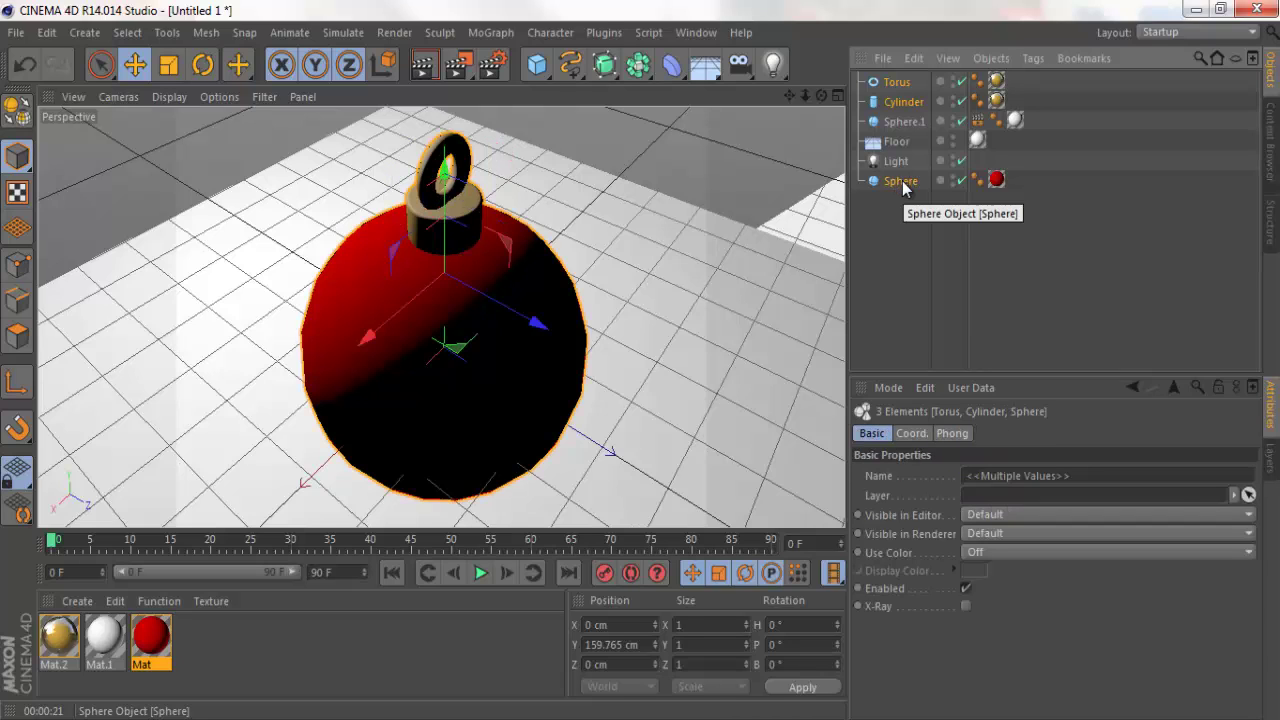
key("alt+g")
Step: Rename the null to 'Esfera Completa' and duplicate the group
double_click(897, 81)
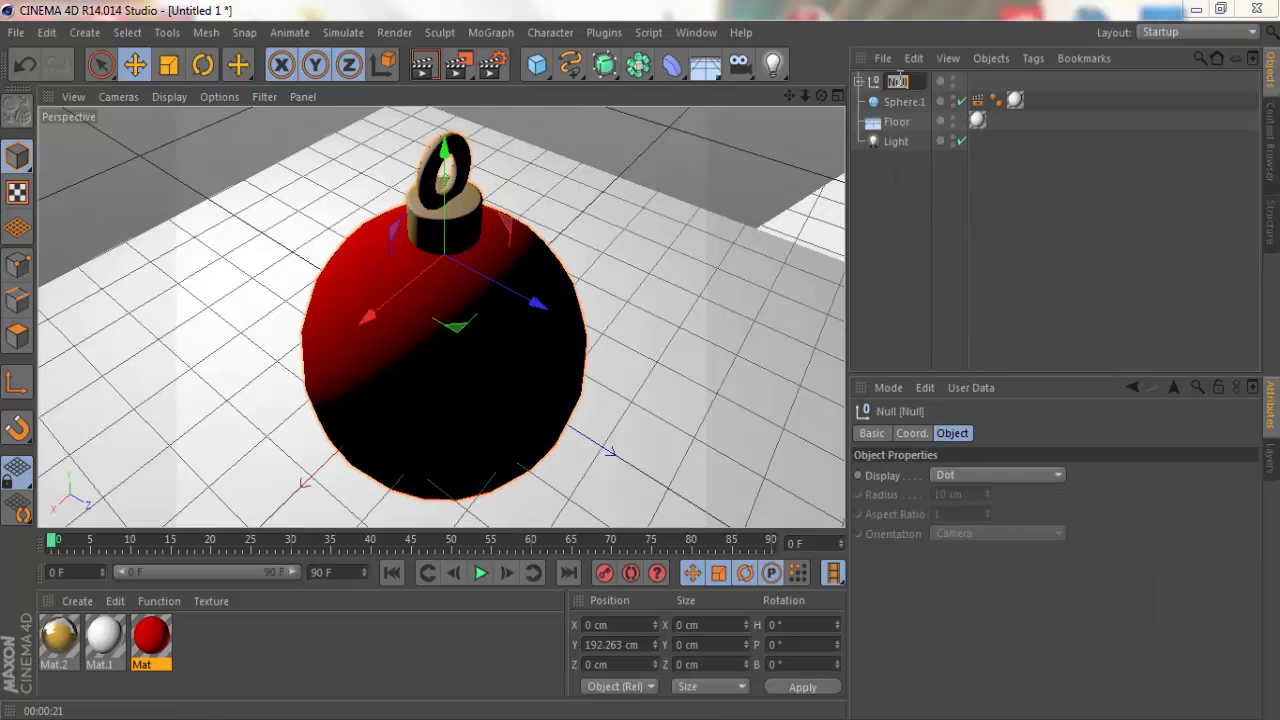
type("B")
type(" Comp")
key("Return")
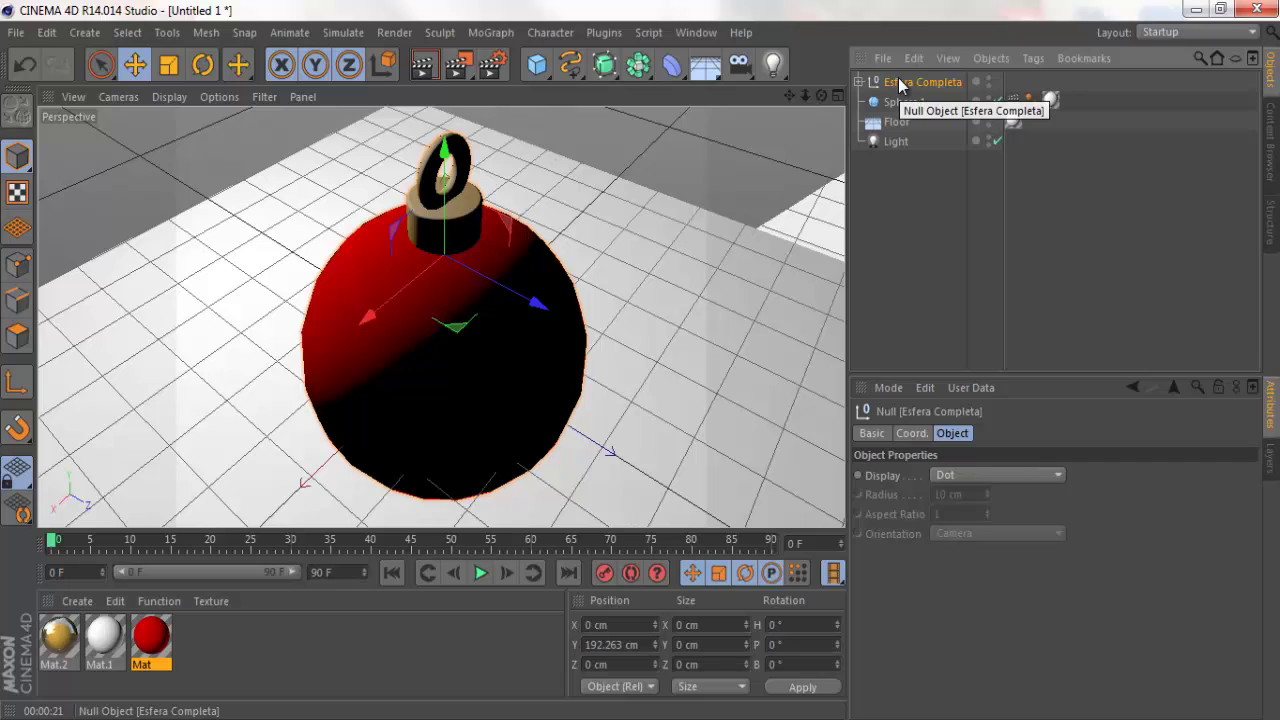
left_click_drag(899, 86, 903, 97, "ctrl")
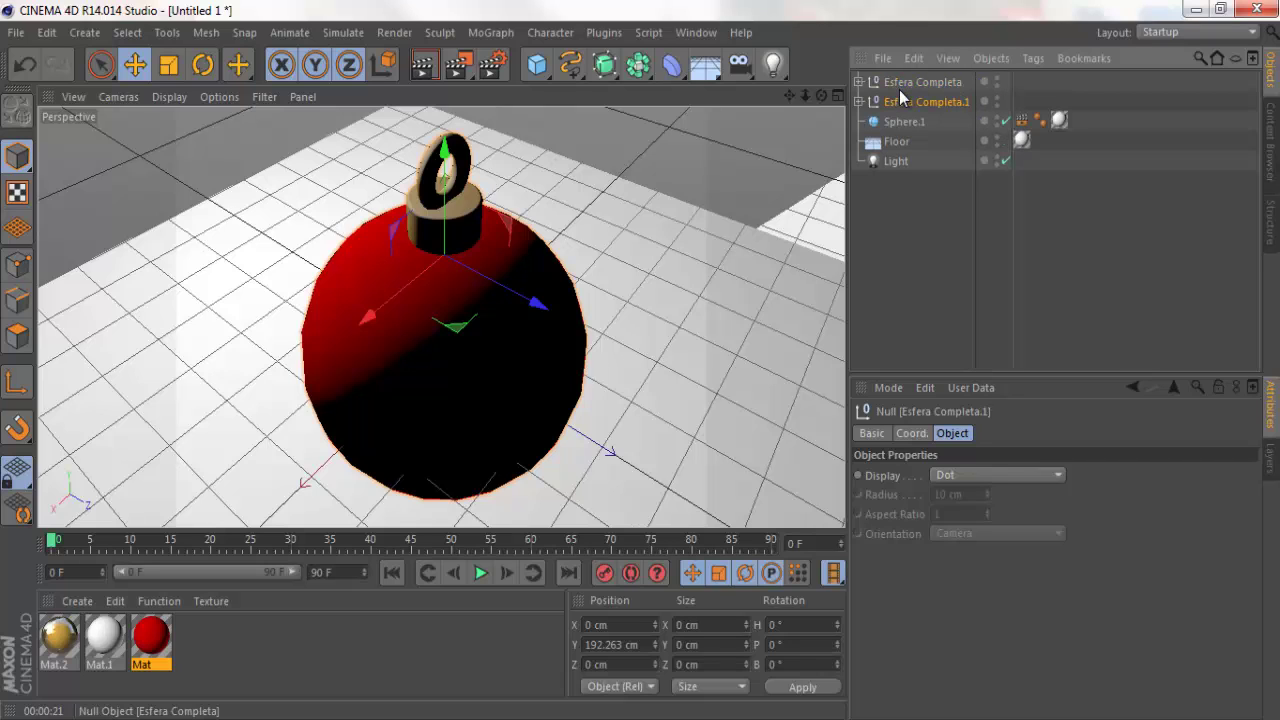
Step: Move the duplicate bauble to X -438.413 cm, Z 113.294 cm and copy Mat as Mat.3
left_click(858, 101)
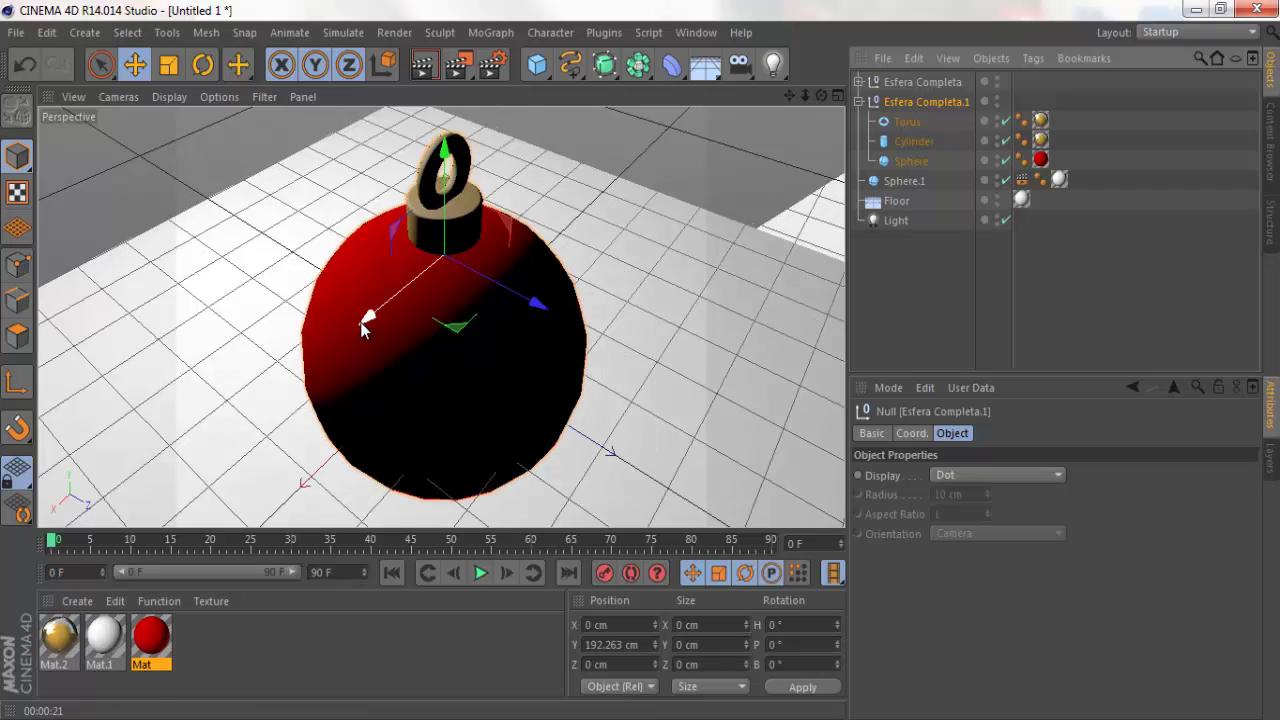
mouse_move(364, 326)
left_mouse_down()
mouse_move(679, 207)
mouse_move(737, 223)
left_mouse_up()
mouse_move(789, 96)
left_mouse_down()
mouse_move(631, 372)
mouse_move(800, 93)
mouse_move(639, 360)
mouse_move(798, 92)
mouse_move(640, 362)
mouse_move(643, 378)
left_mouse_up()
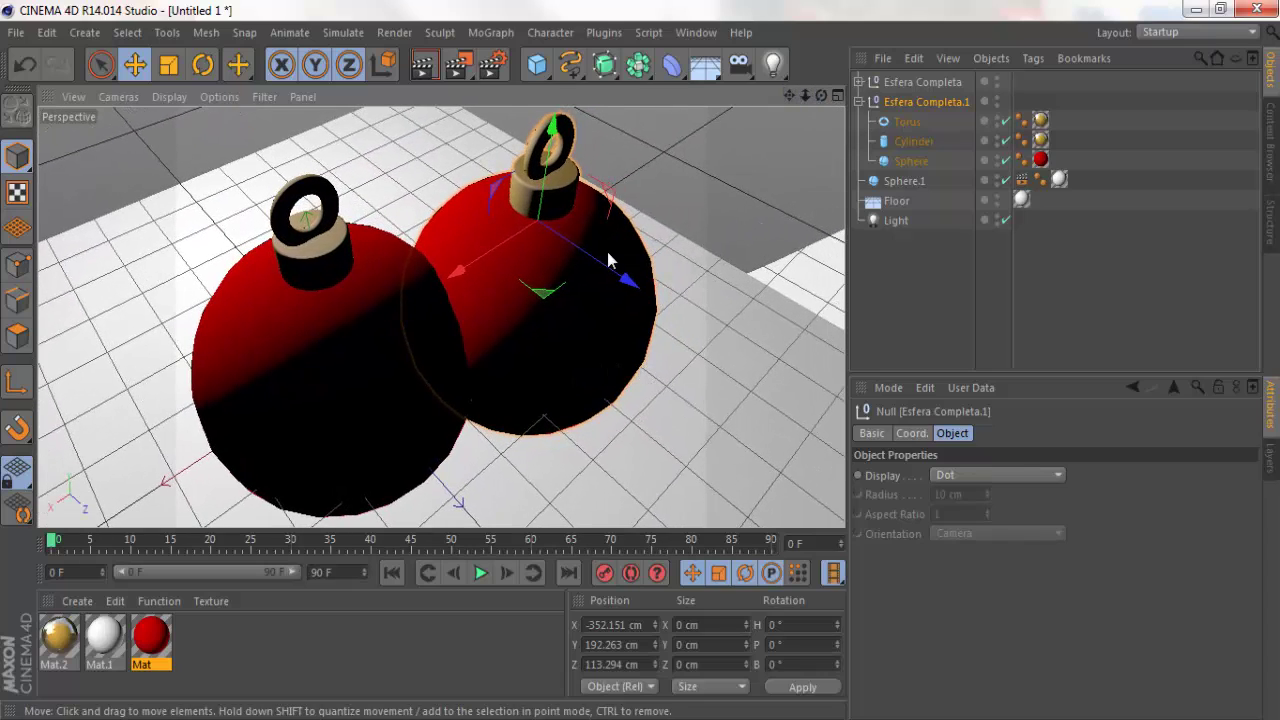
left_click_drag(503, 241, 539, 220)
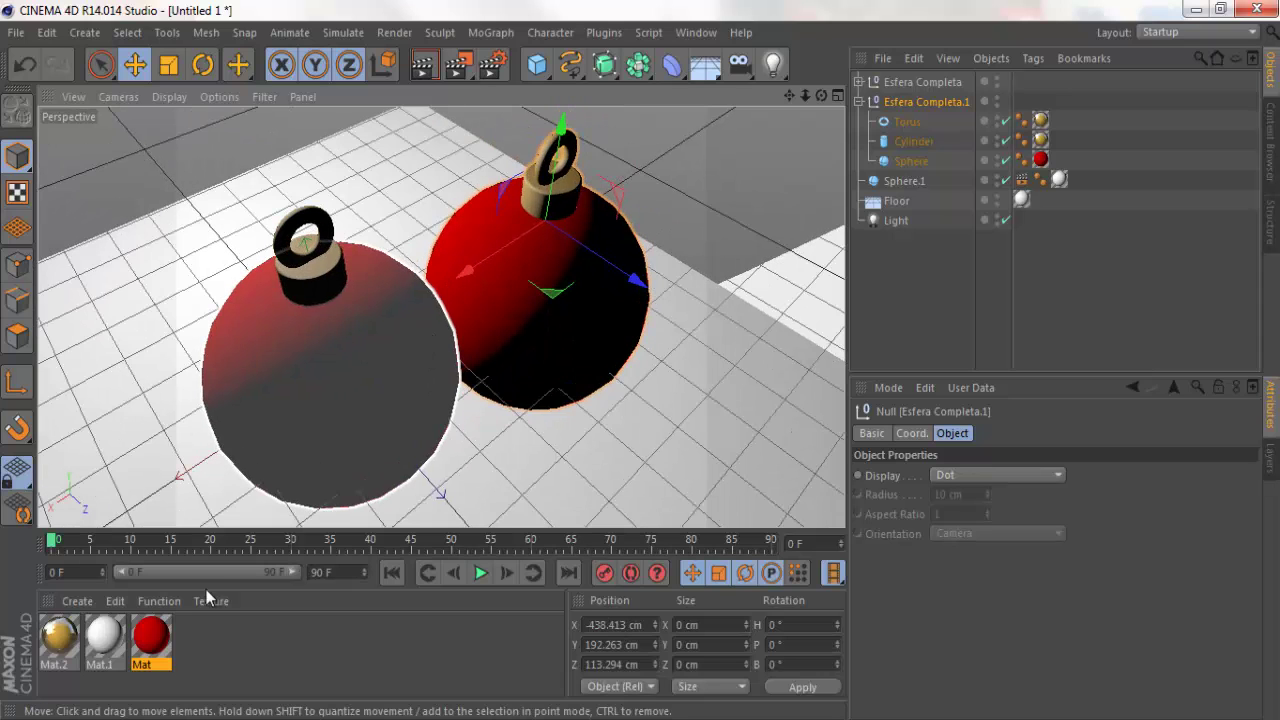
left_click(150, 640)
left_click_drag(152, 640, 190, 640, "ctrl")
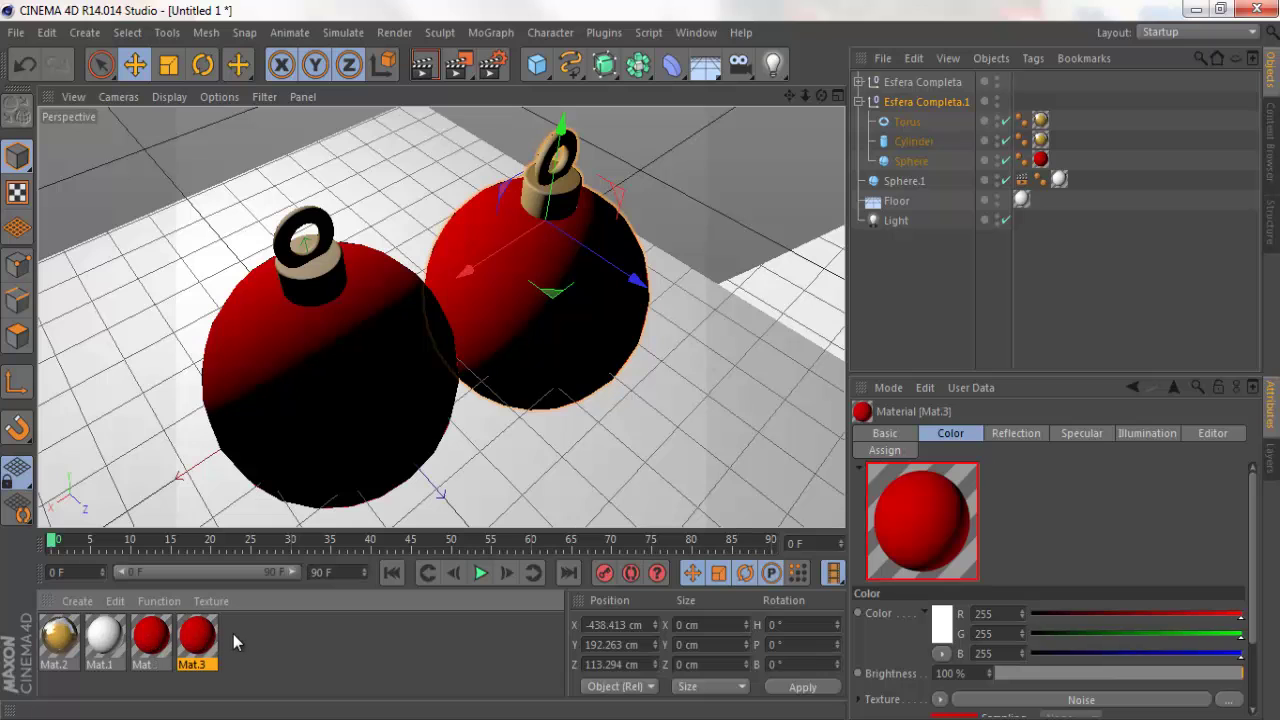
Step: In Mat.3's colour Noise shader, darken the first colour and set Contrast to 35%
double_click(192, 640)
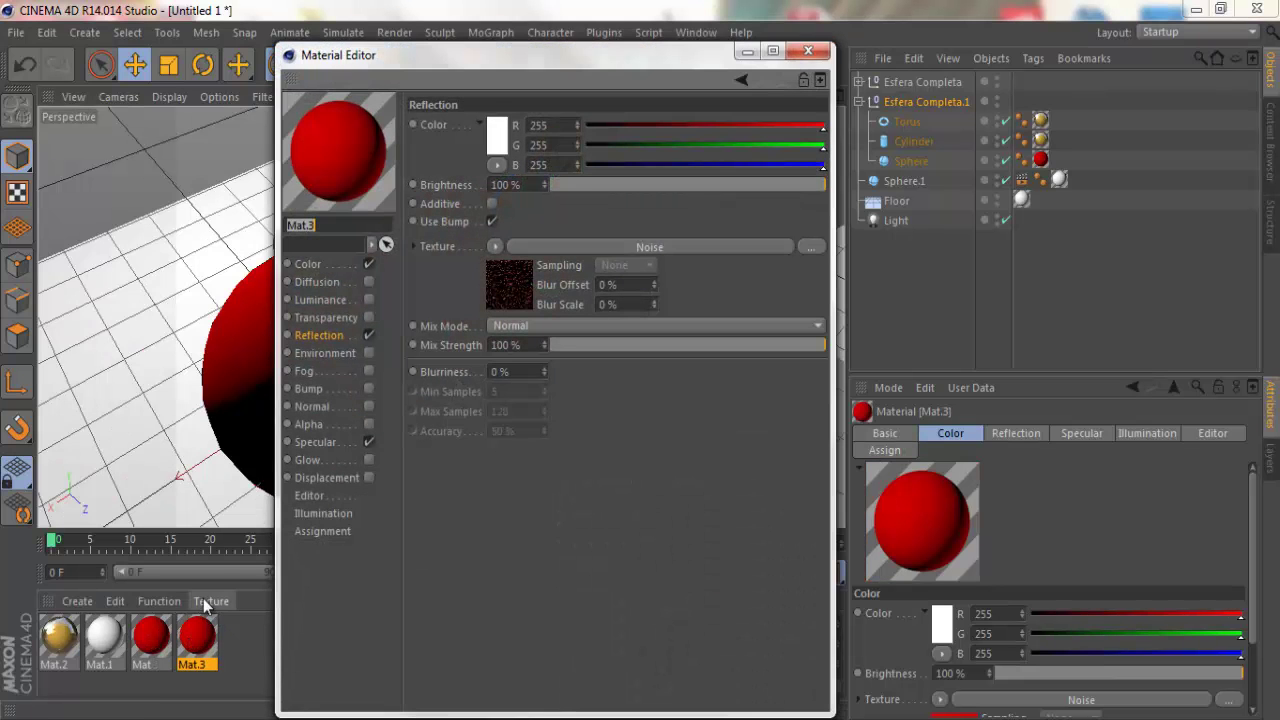
left_click(324, 265)
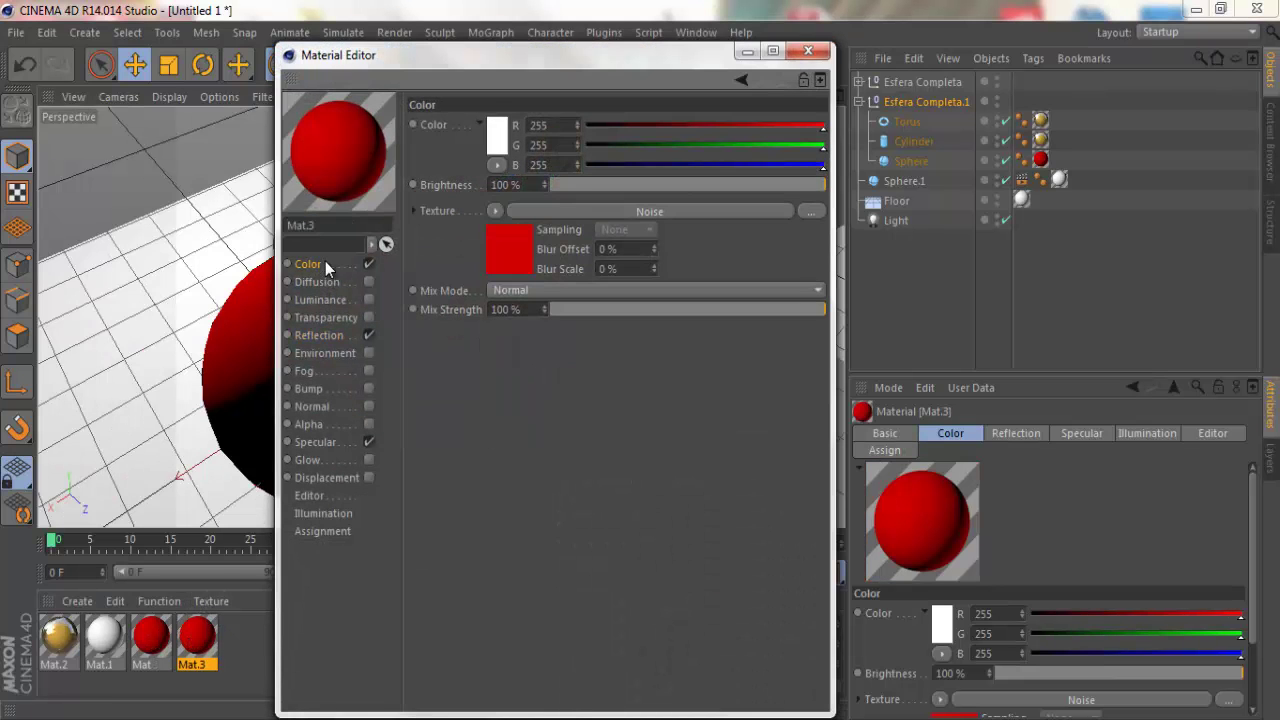
left_click(516, 215)
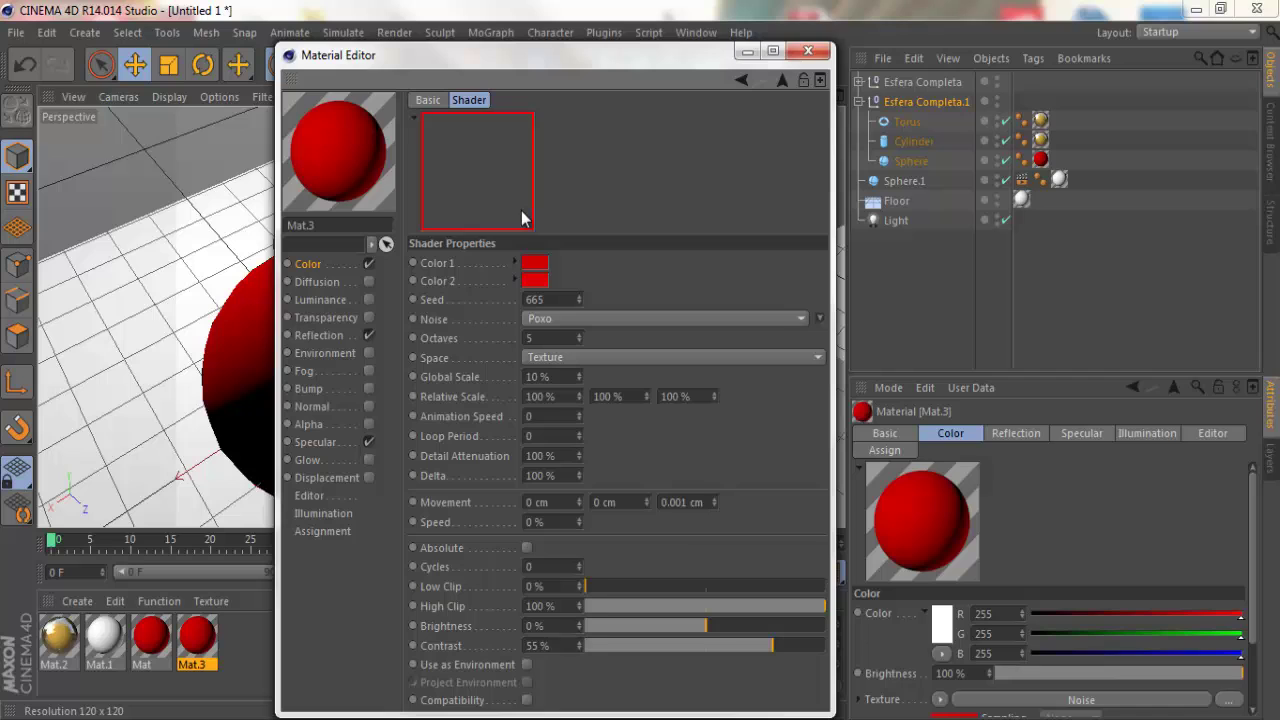
left_click(534, 268)
left_click_drag(545, 232, 545, 241)
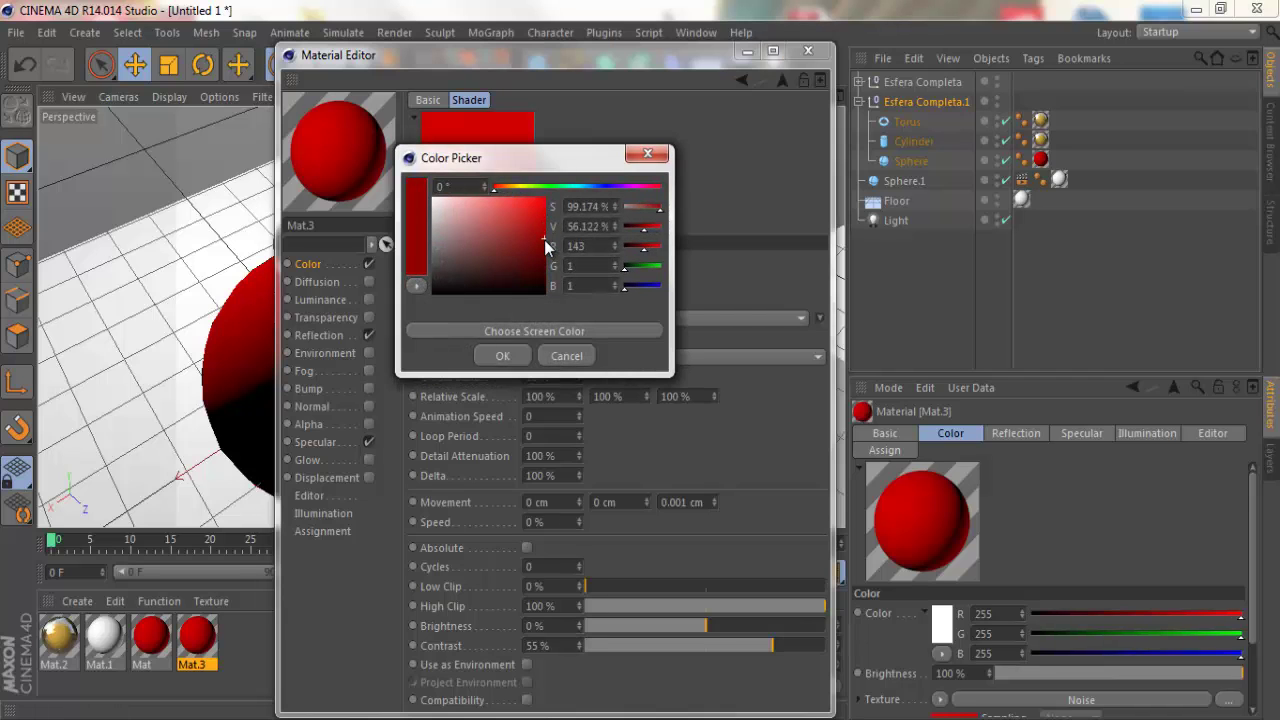
left_click(506, 356)
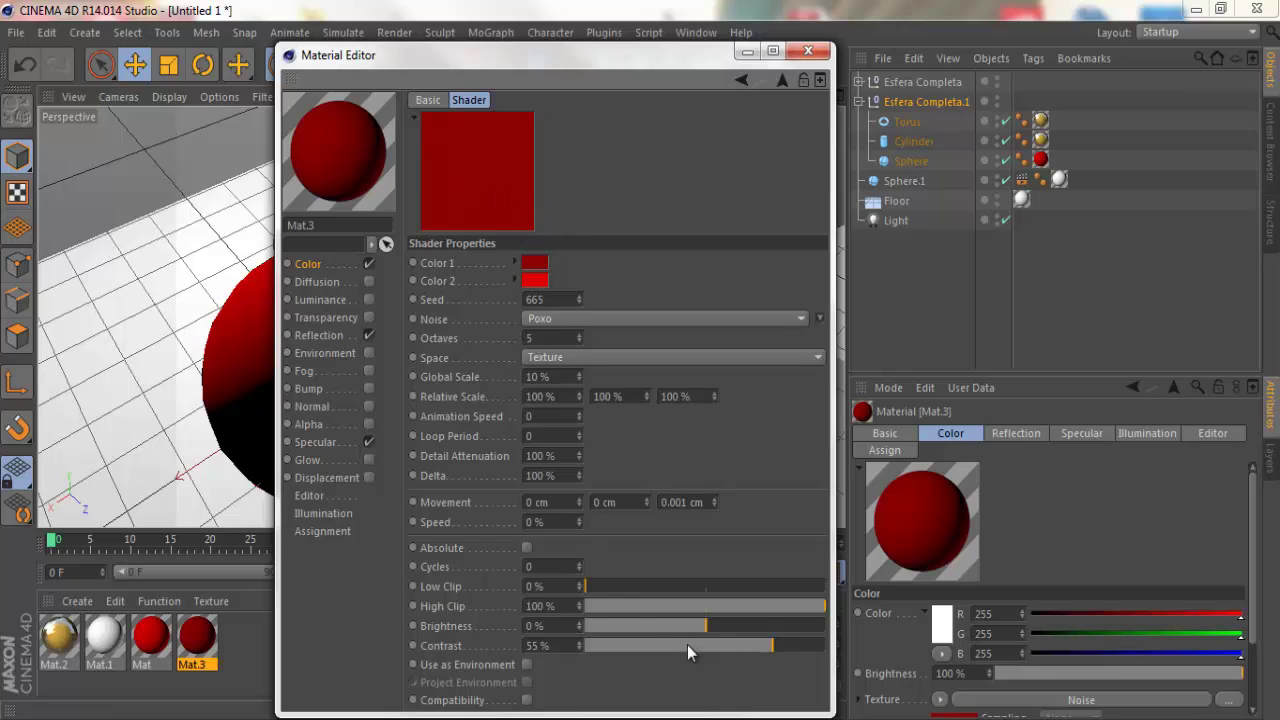
double_click(540, 643)
type("35")
key("Return")
Step: Change both colour-channel noise colours to blue
left_click(534, 263)
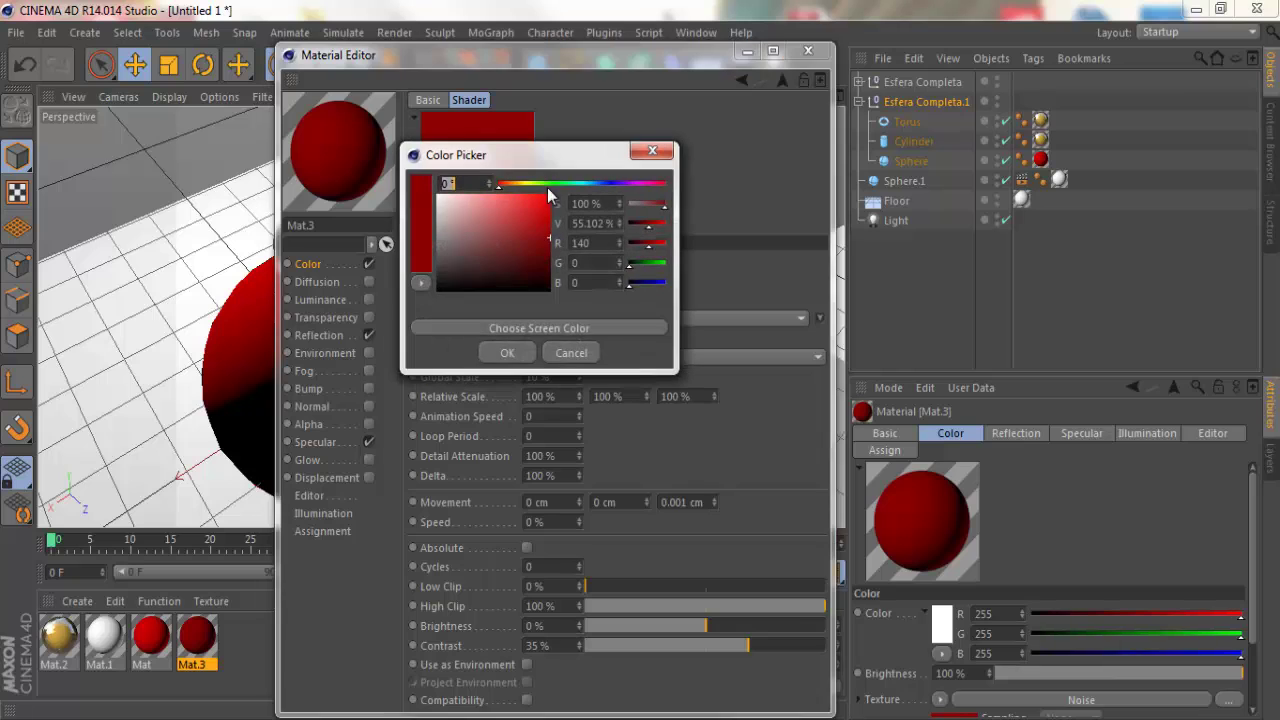
left_click_drag(572, 184, 590, 184)
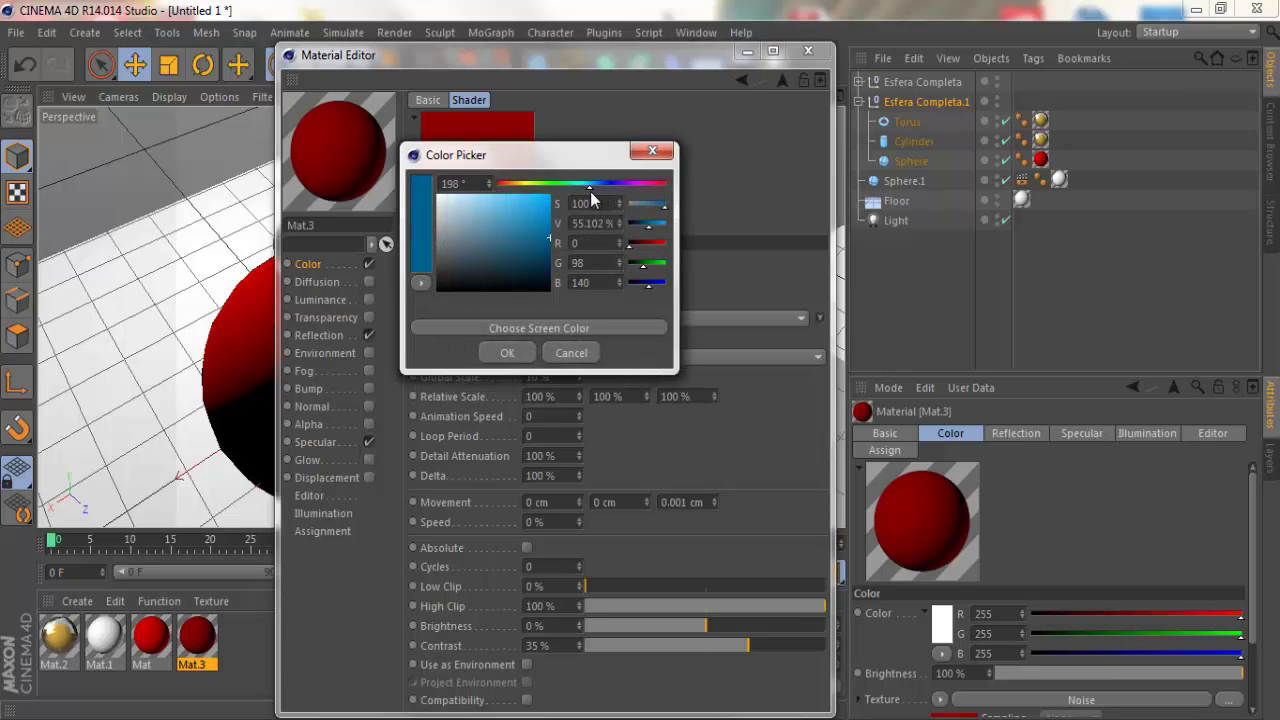
left_click(527, 353)
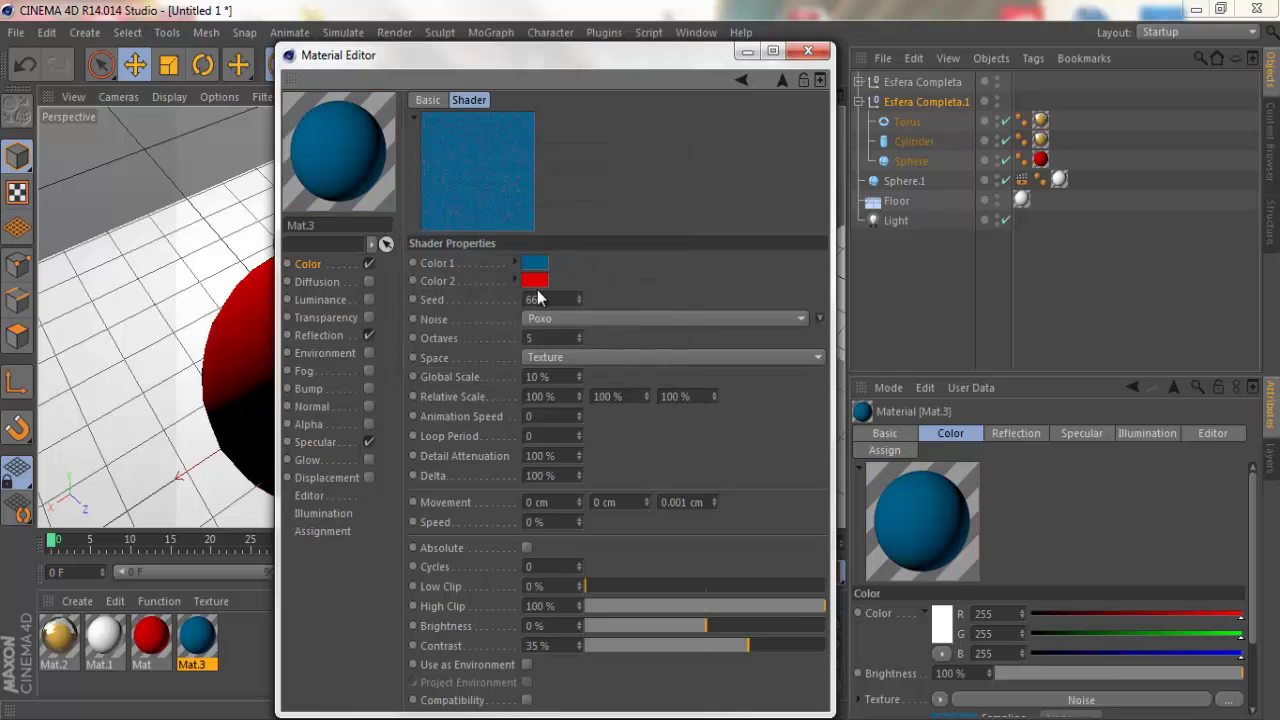
left_click(534, 280)
left_click_drag(571, 210, 586, 211)
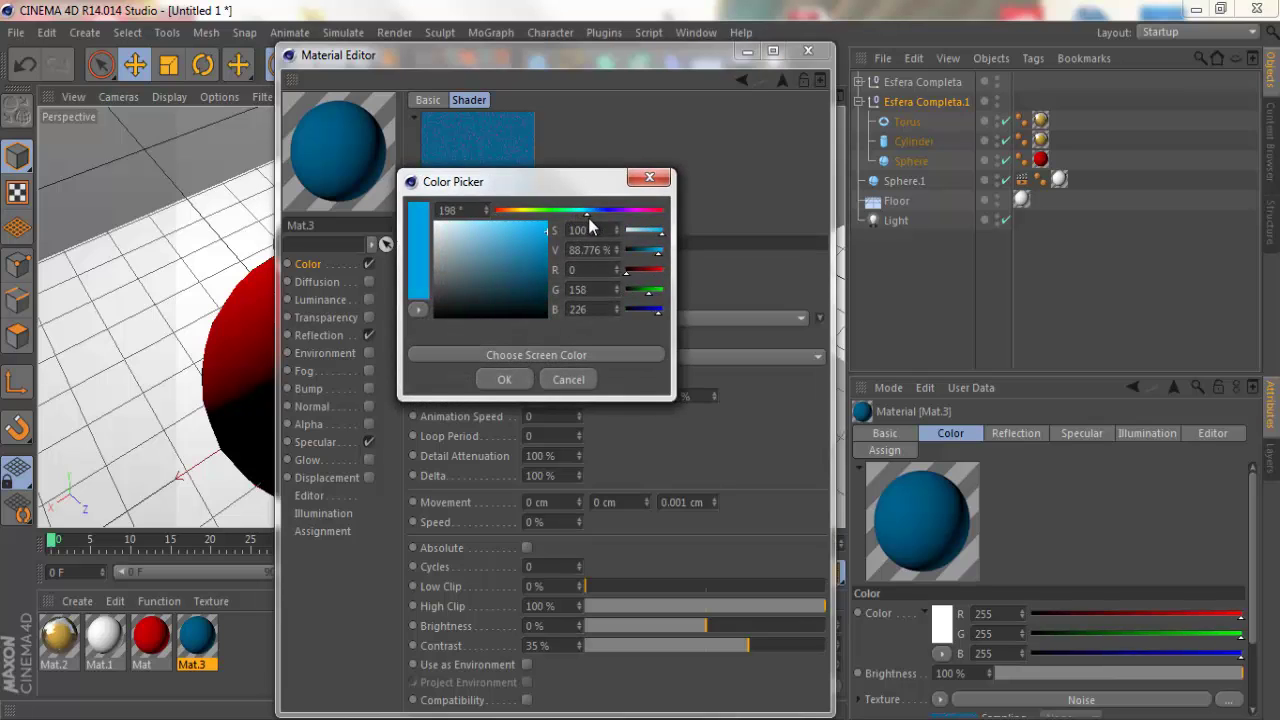
left_click(504, 385)
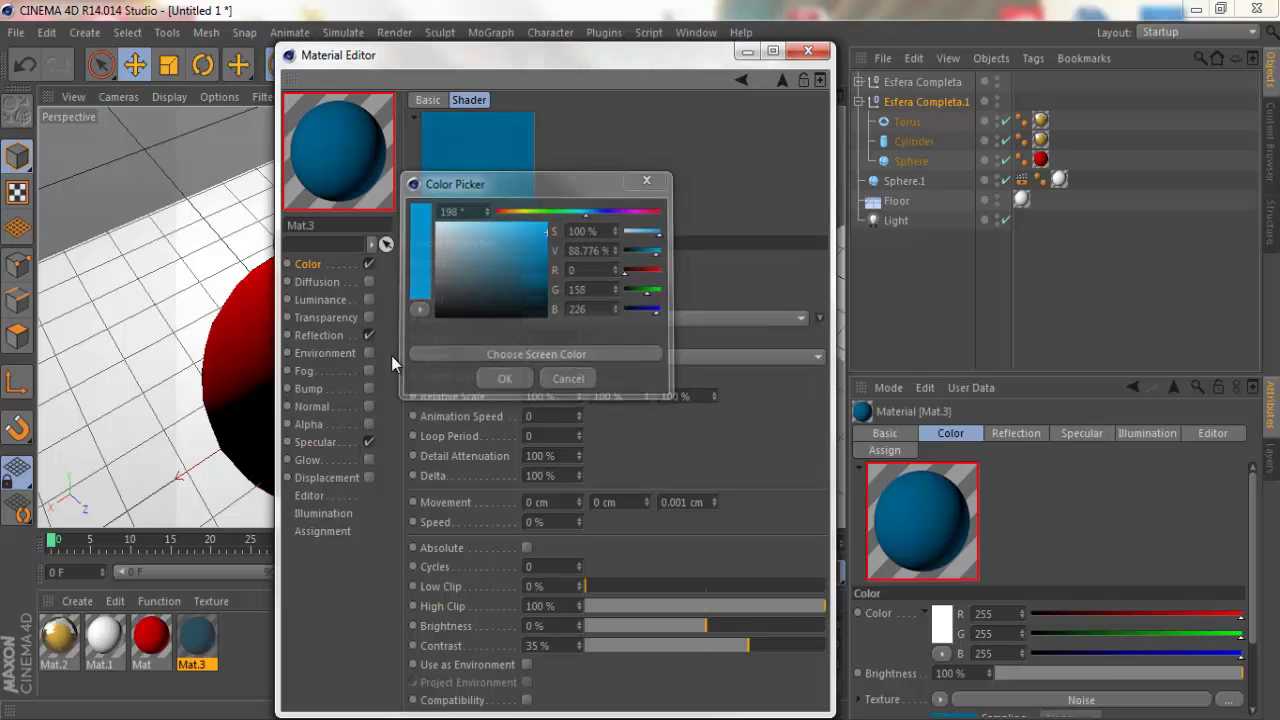
Step: Make the reflection Noise shader's second colour light blue
left_click(335, 335)
left_click(671, 246)
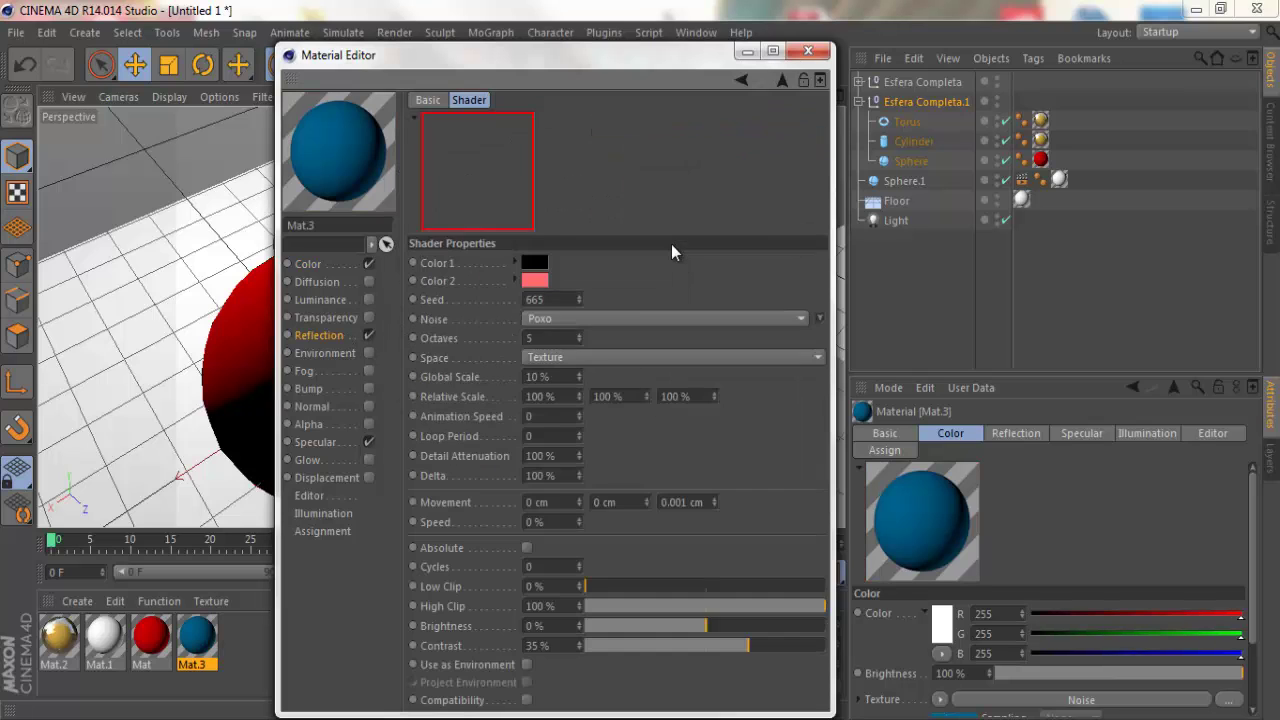
left_click(541, 279)
left_click_drag(561, 208, 599, 207)
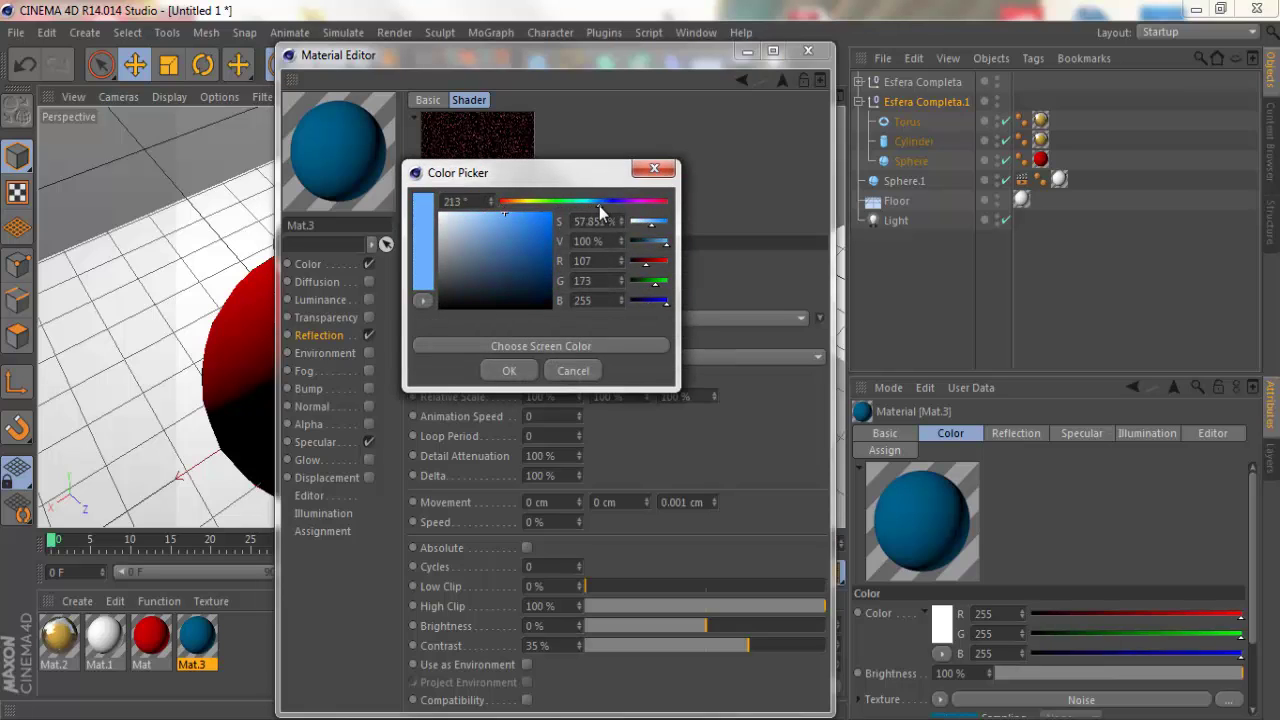
left_click(506, 370)
Step: Make the specular Noise shader's second colour light cyan and close the Material Editor
left_click(318, 442)
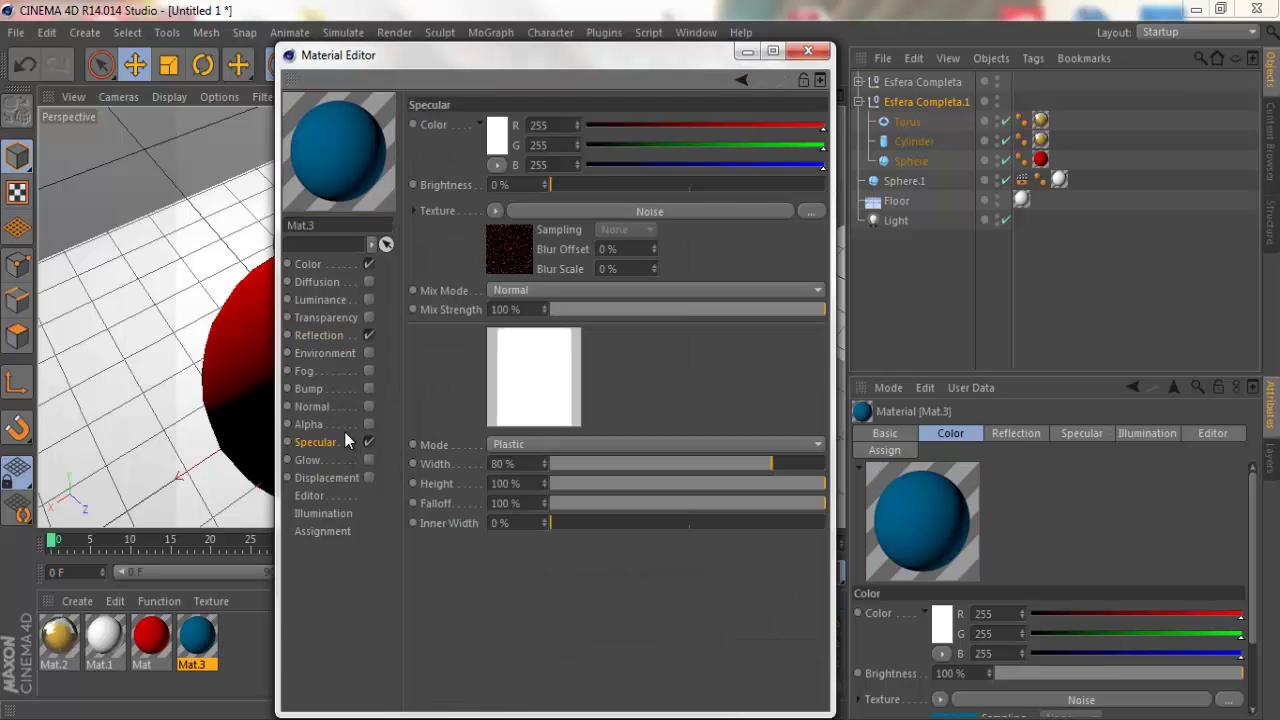
left_click(603, 213)
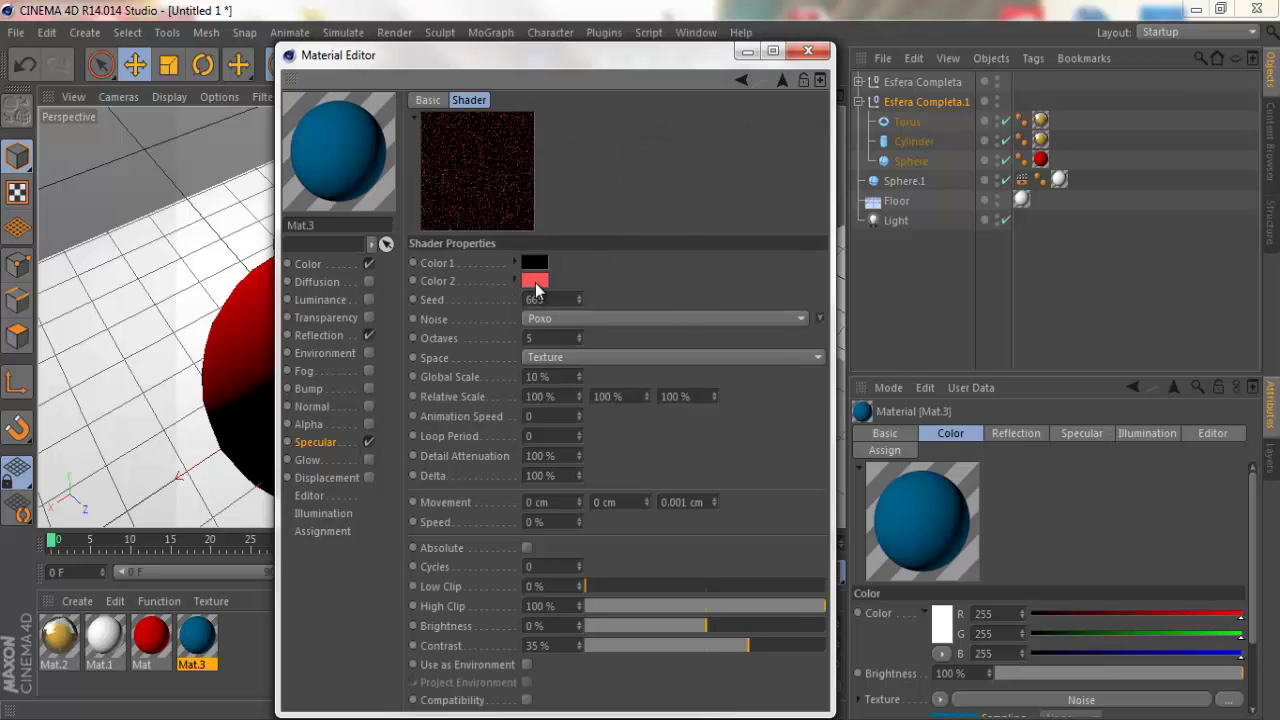
left_click(535, 283)
left_click_drag(558, 216, 586, 218)
left_click(519, 368)
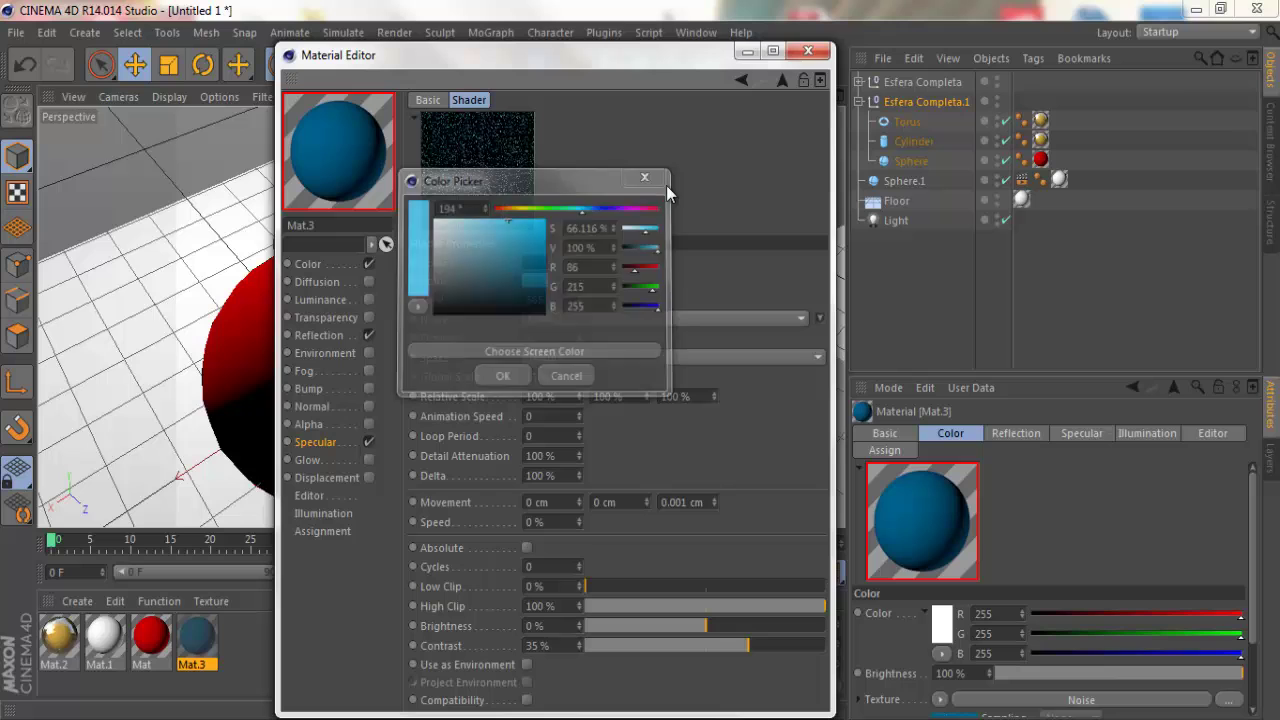
left_click(808, 51)
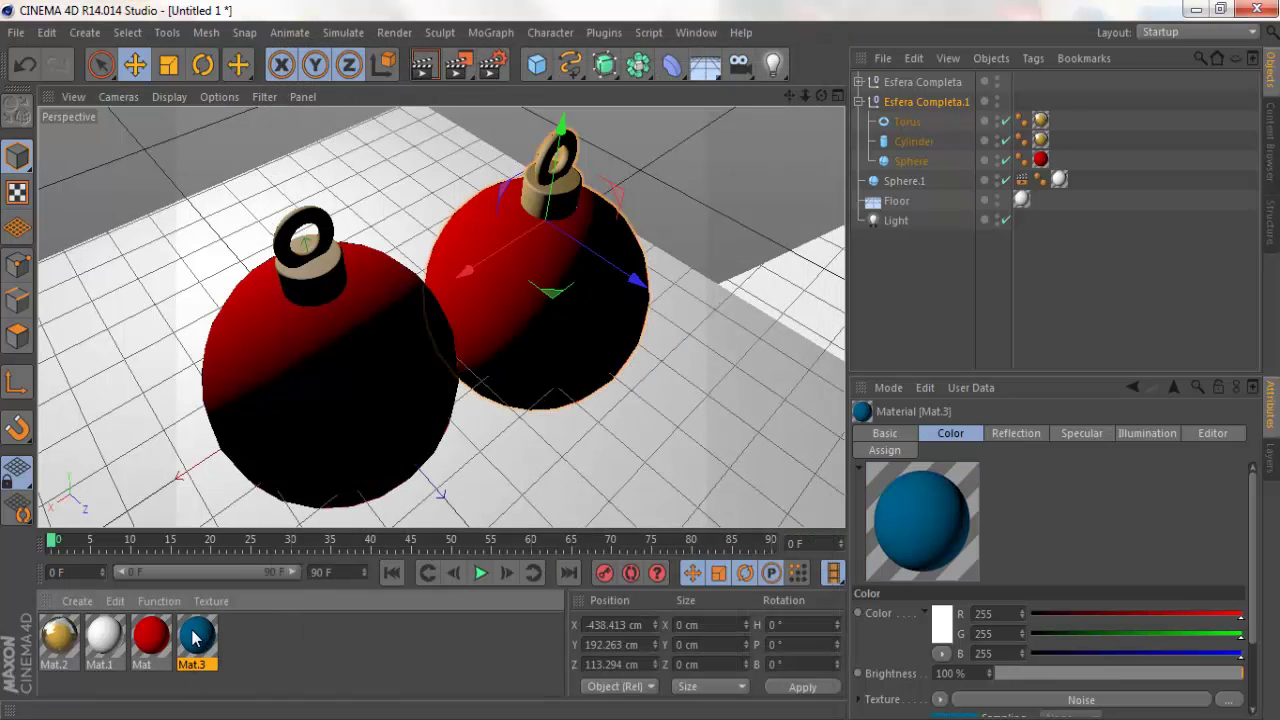
Step: Apply Mat.3 to the Sphere in Esfera Completa.1 and render the view
left_click_drag(197, 640, 1041, 159)
left_click(428, 64)
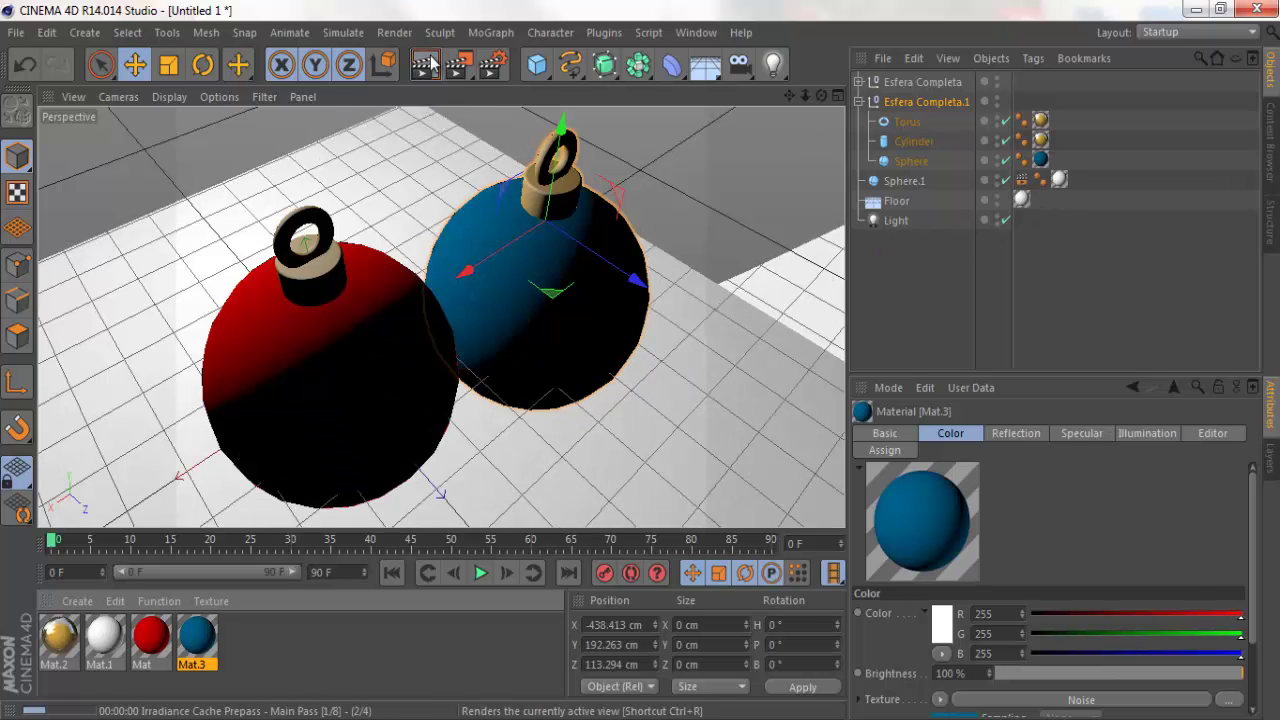